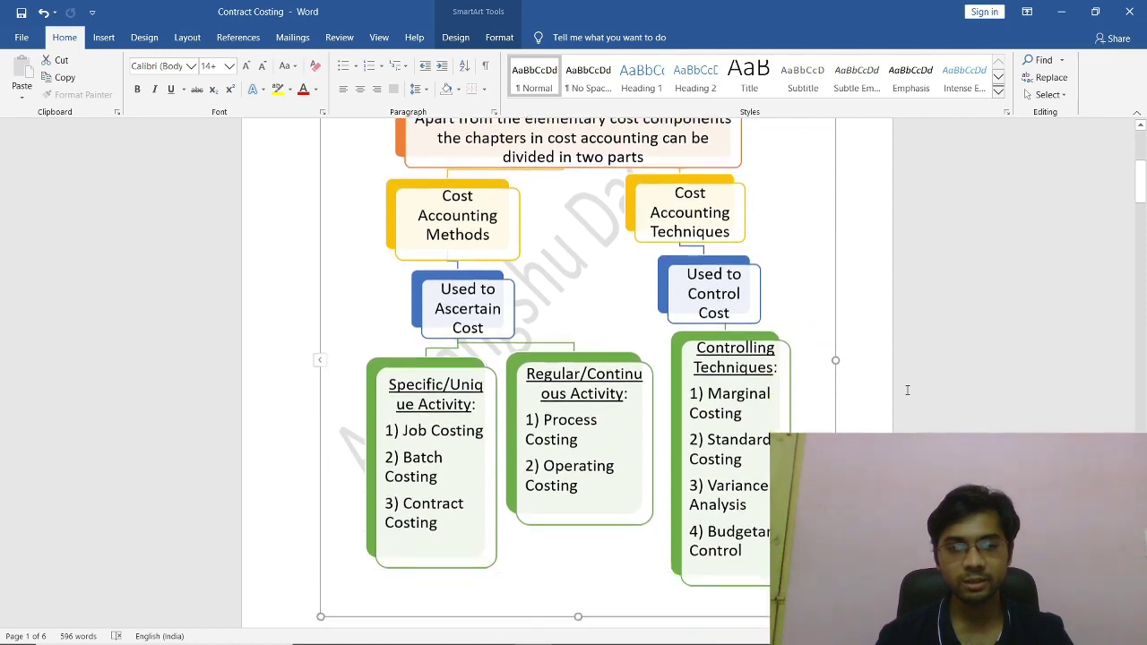
Look through the contract costing notes from the cost classification chart down to the Illustration 1 problem.
scroll(909, 395, "down", 10)
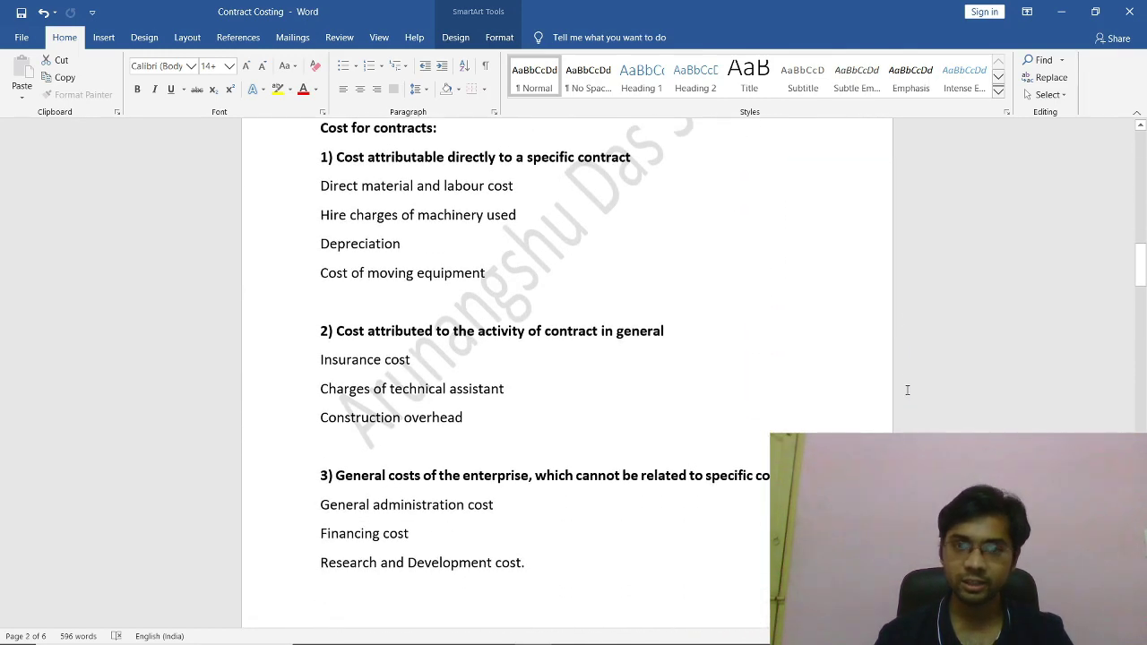
scroll(907, 389, "down", 10)
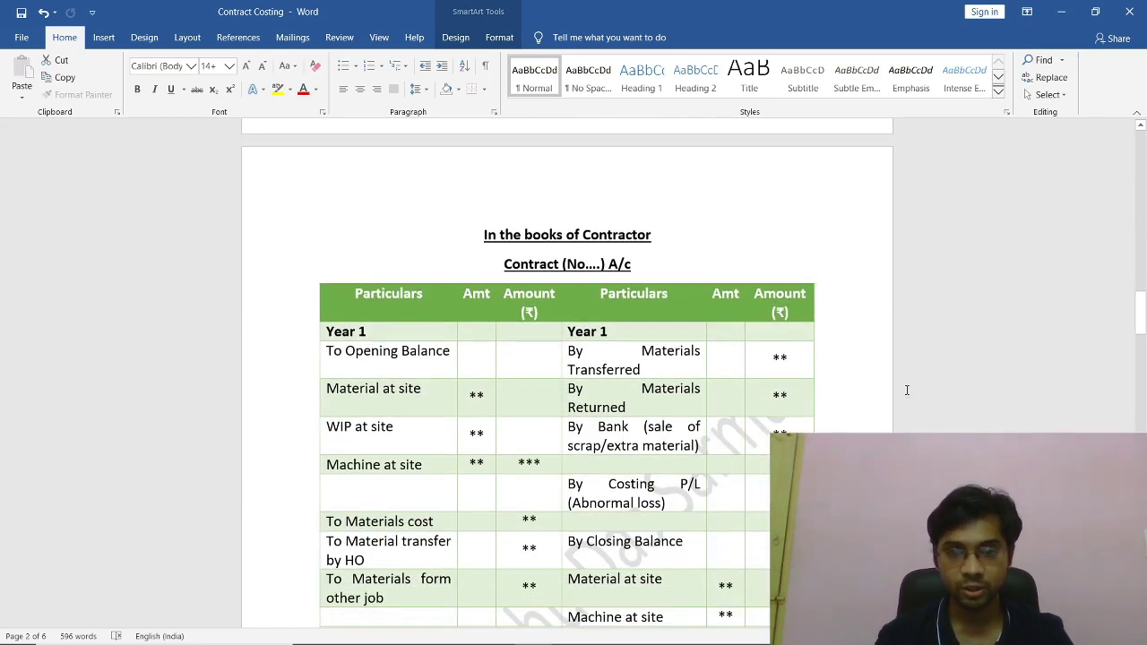
scroll(906, 389, "down", 2)
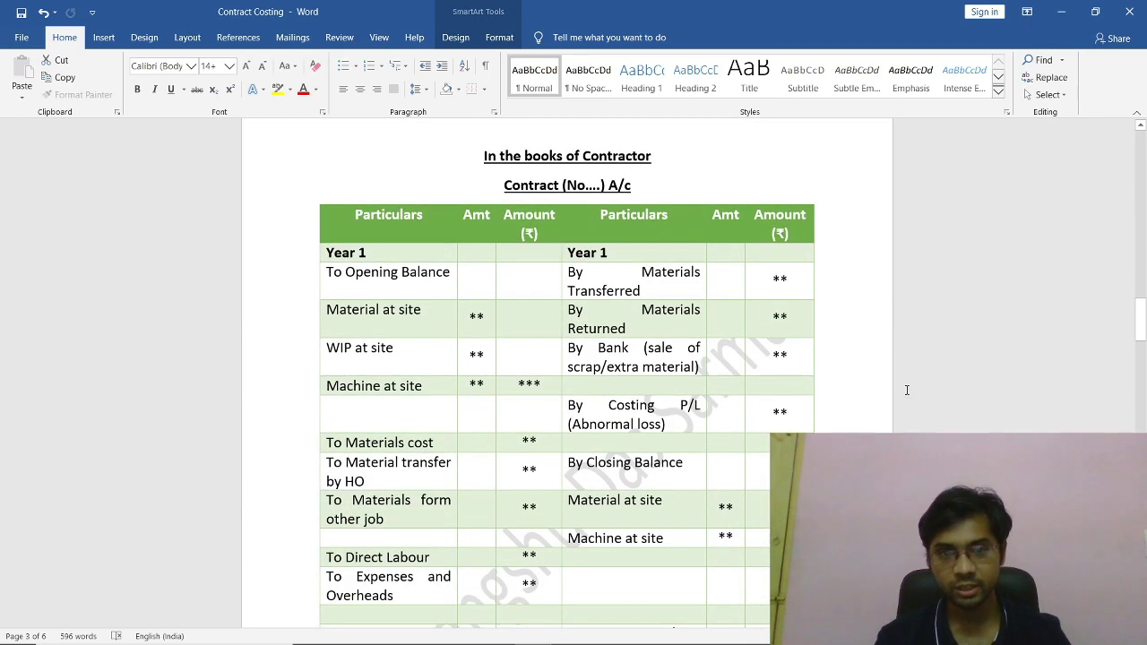
scroll(906, 389, "down", 1)
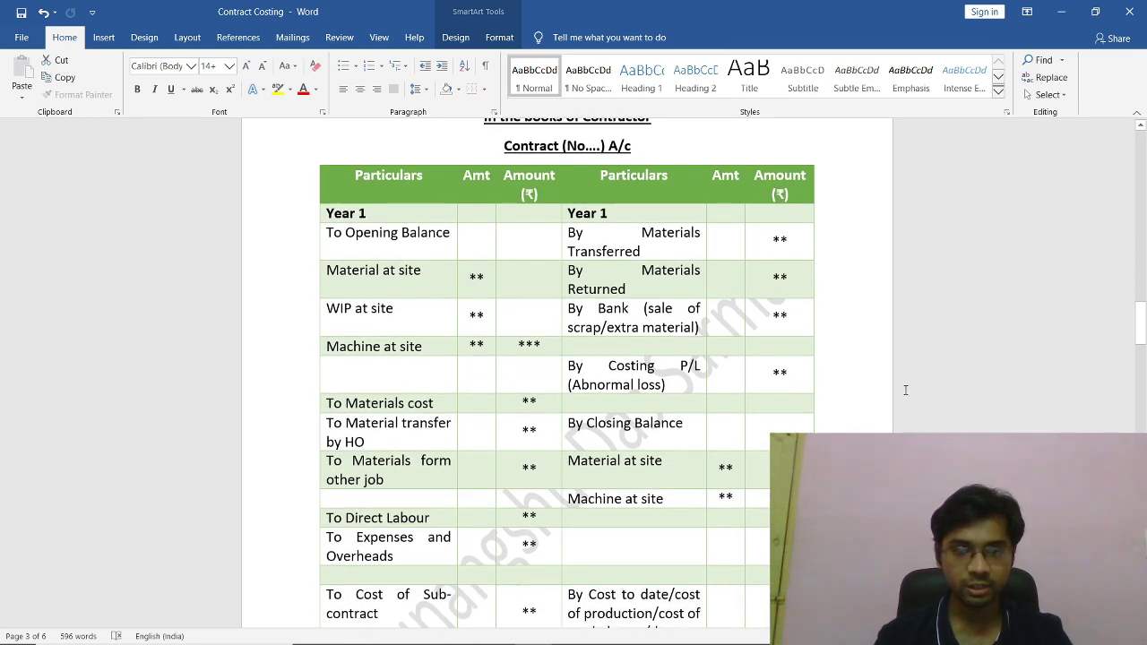
scroll(905, 390, "down", 20)
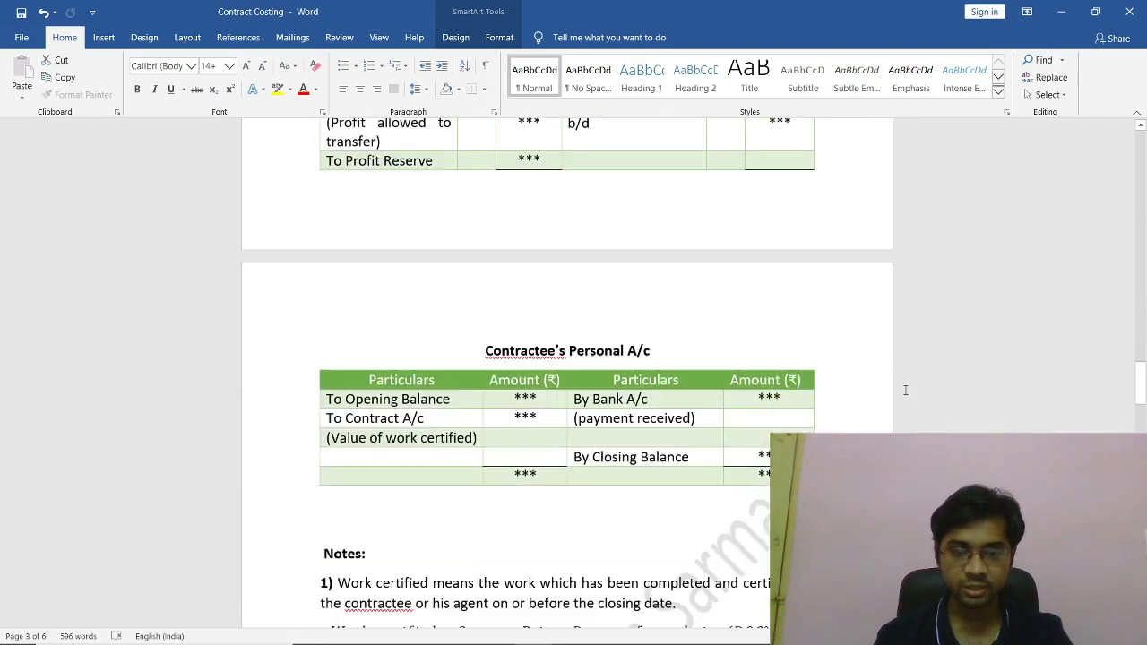
scroll(905, 390, "down", 16)
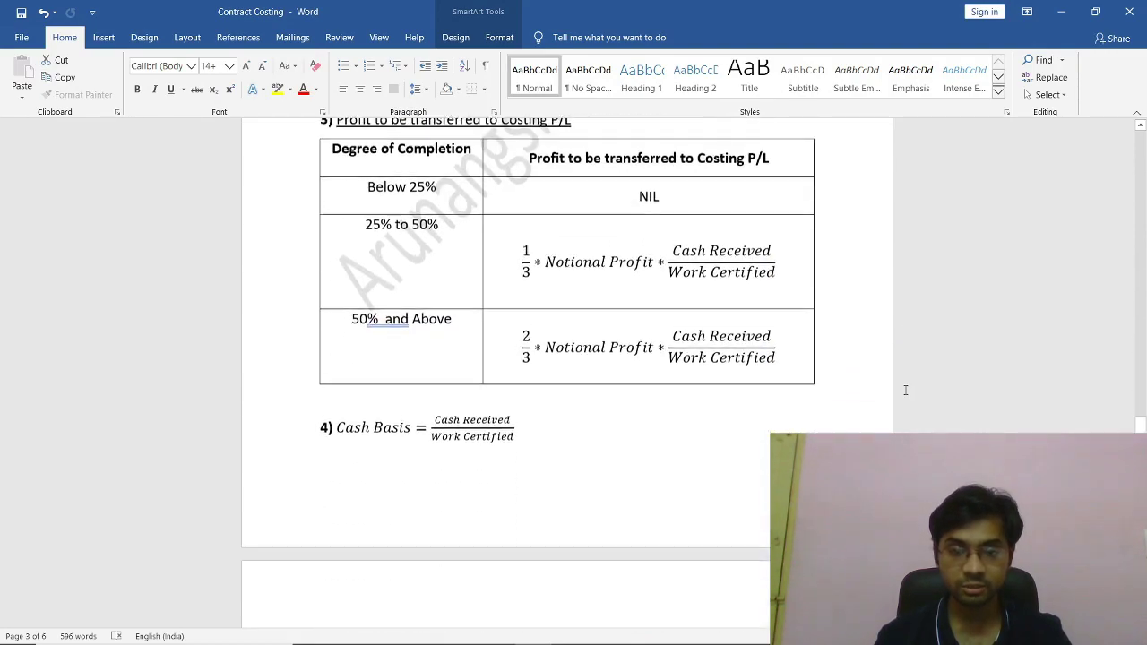
scroll(905, 390, "down", 10)
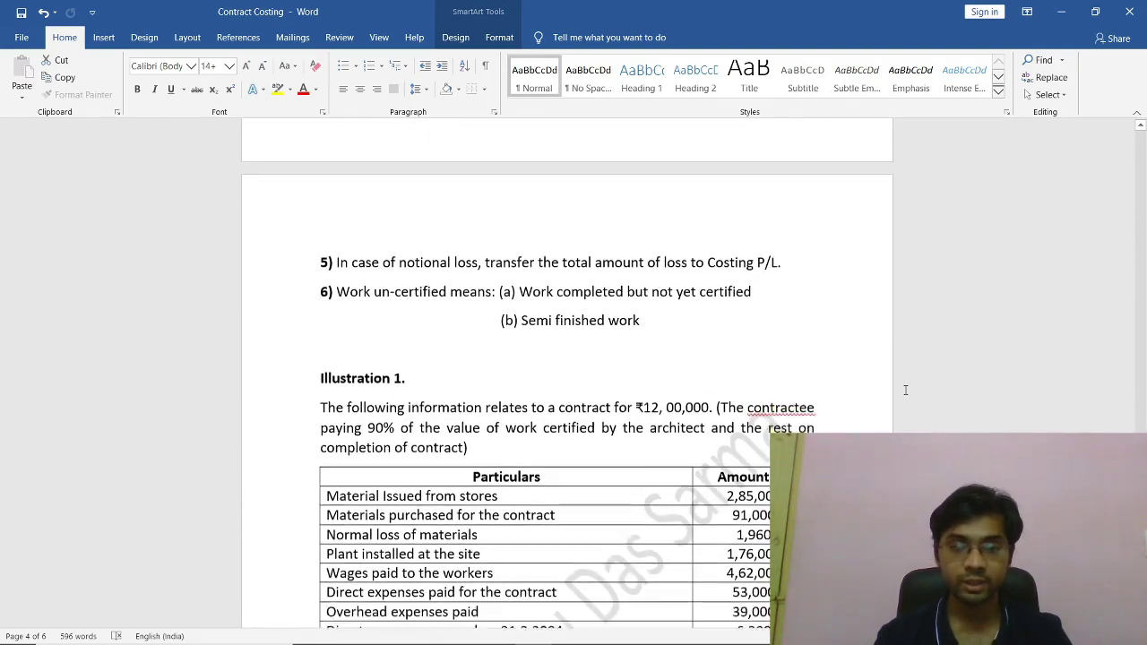
scroll(905, 390, "down", 8)
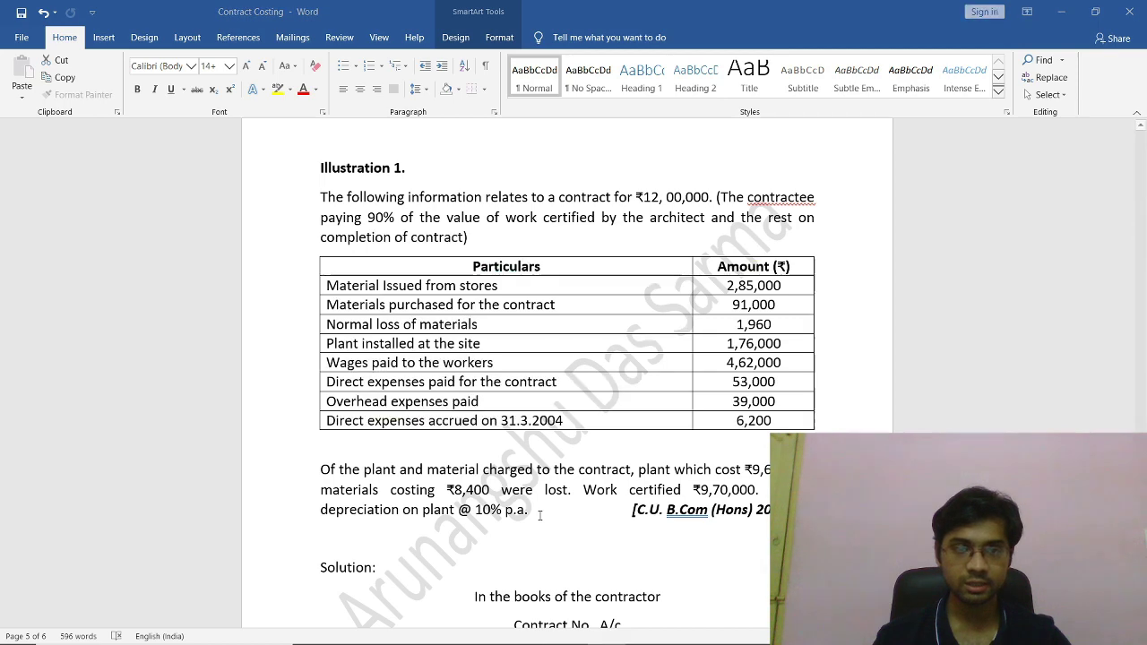
Switch to the Contract costing workbook in Excel and enter the label "Plant at site issued" in C31 under Working Note 1.
key("alt+Tab")
type("plant")
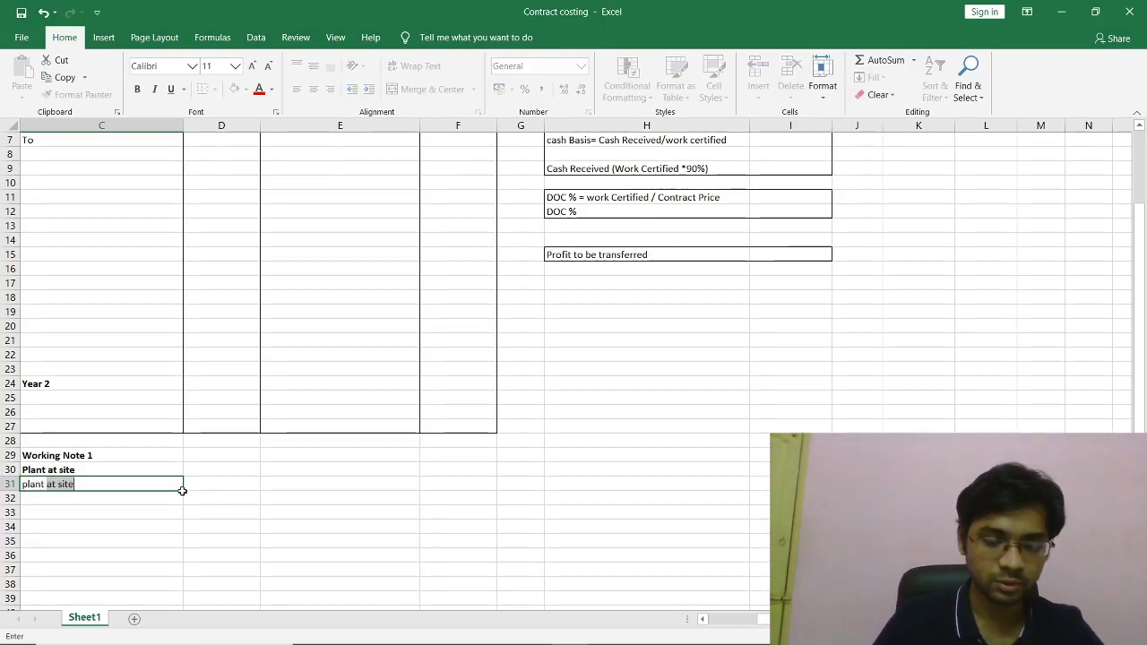
key("Tab")
left_click(182, 490)
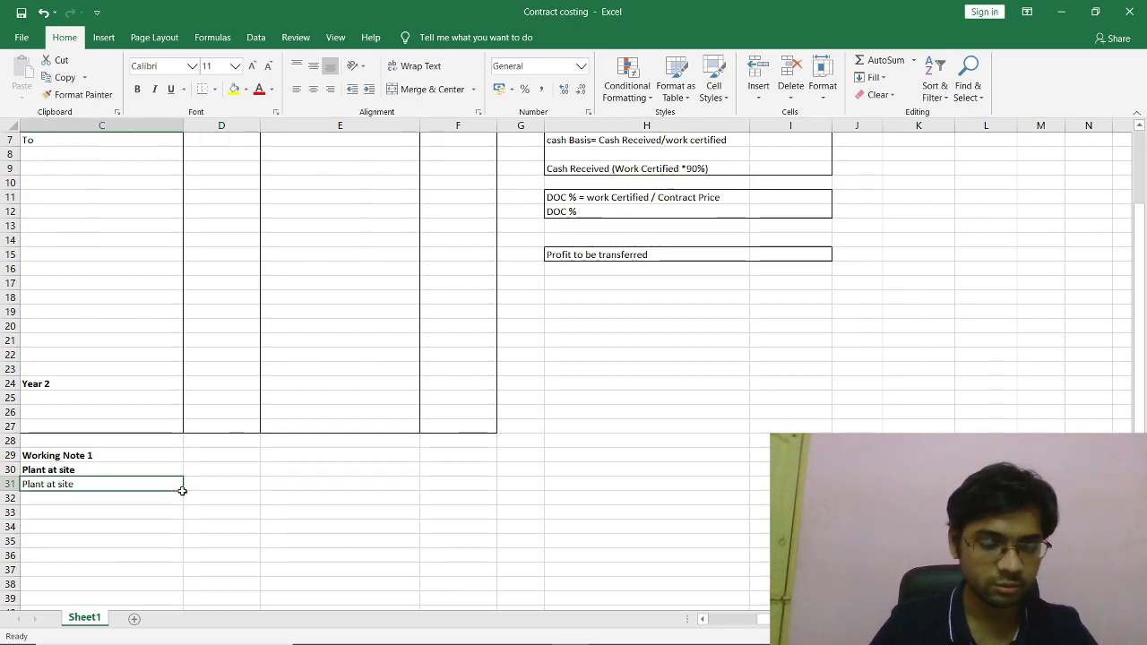
key("F2")
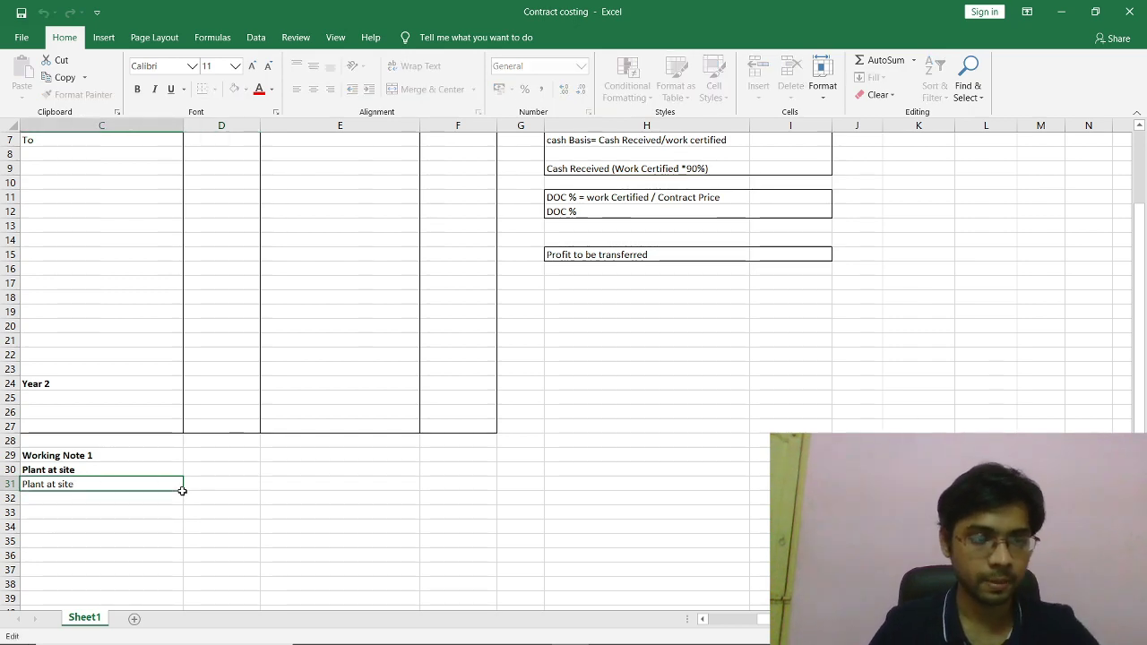
type("issued")
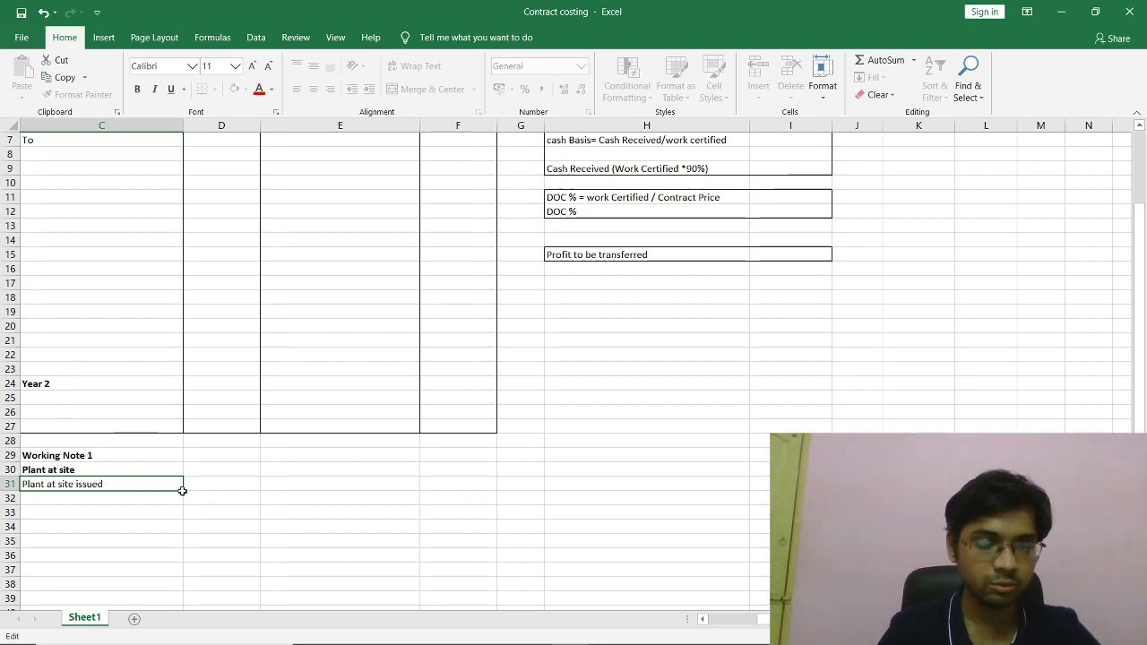
Check the installed plant amount in the Word problem and enter 176000 in D31 of the Excel sheet.
key("alt+Tab")
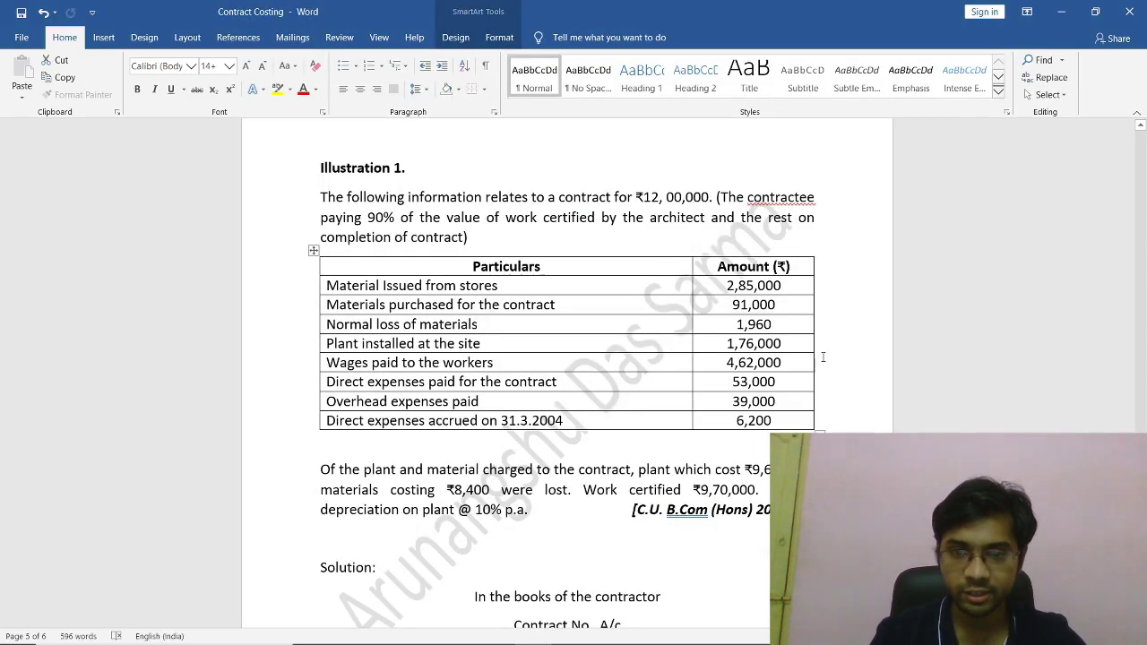
key("alt+Tab")
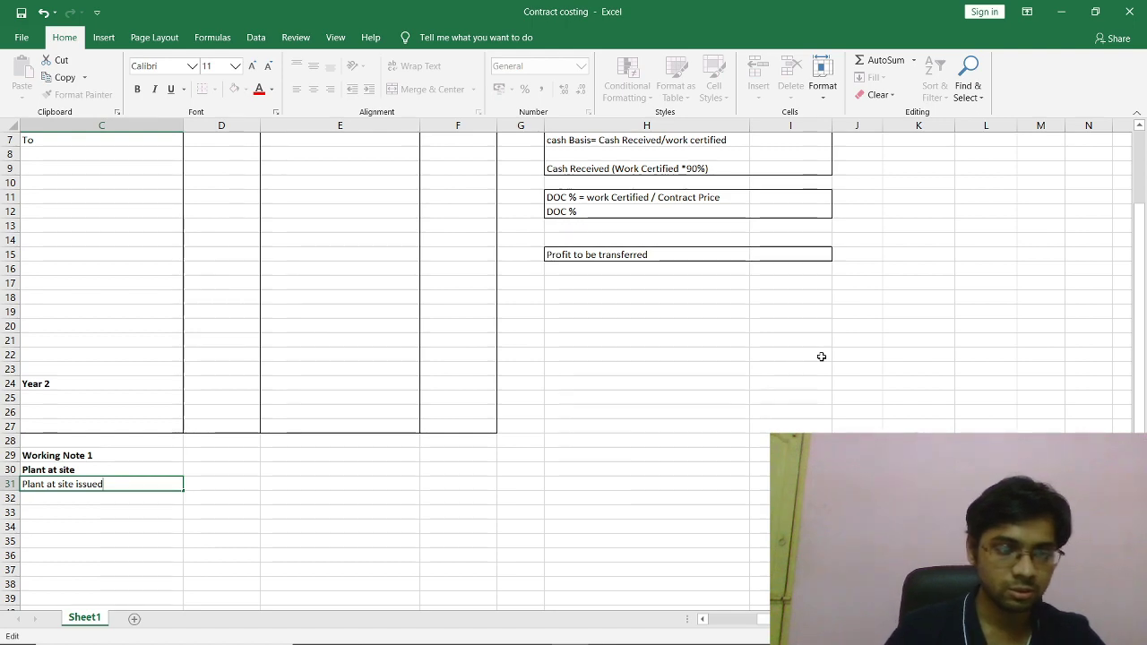
key("Tab")
type("176")
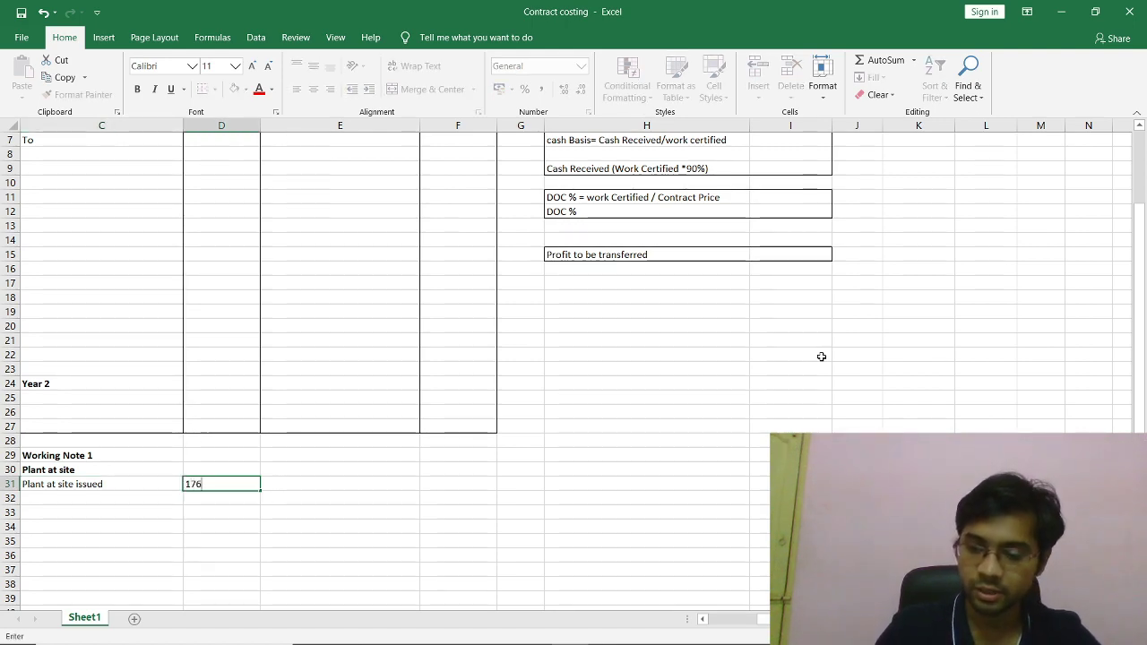
type("000")
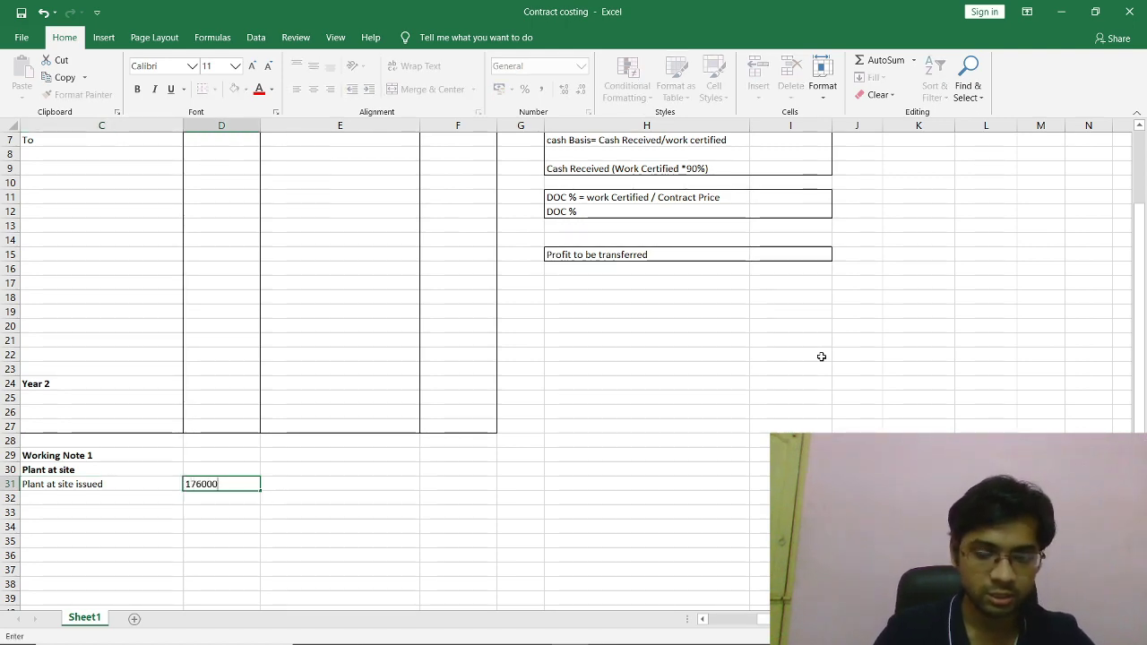
key("Return")
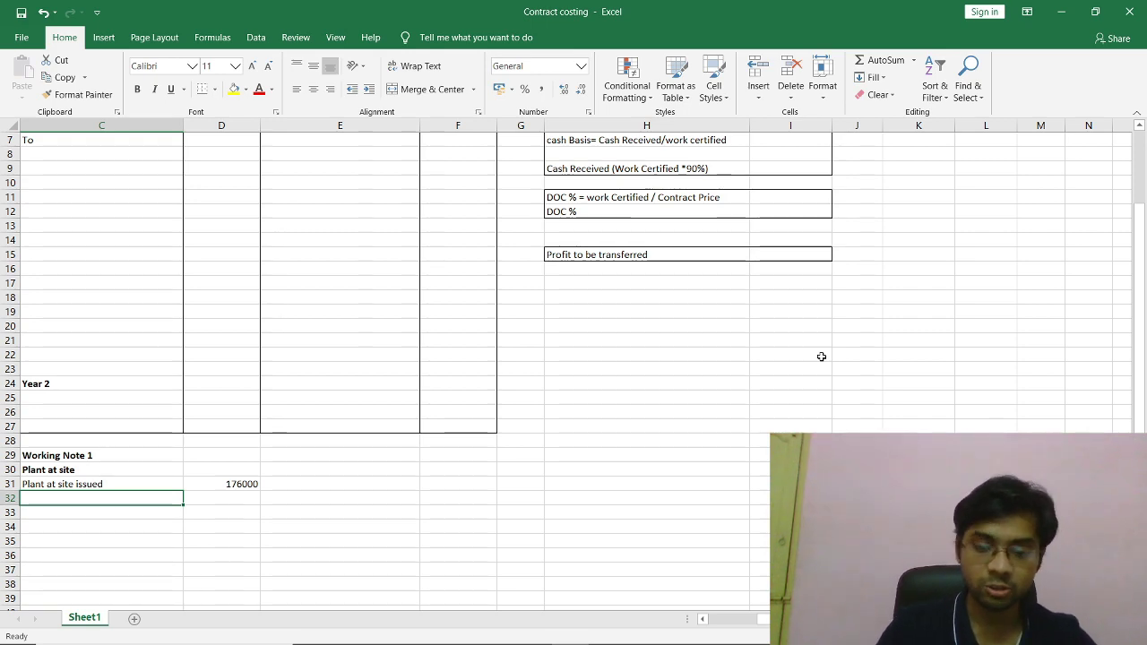
Enter the label "less: loss of plant" in C32 below the issued plant line.
type("less")
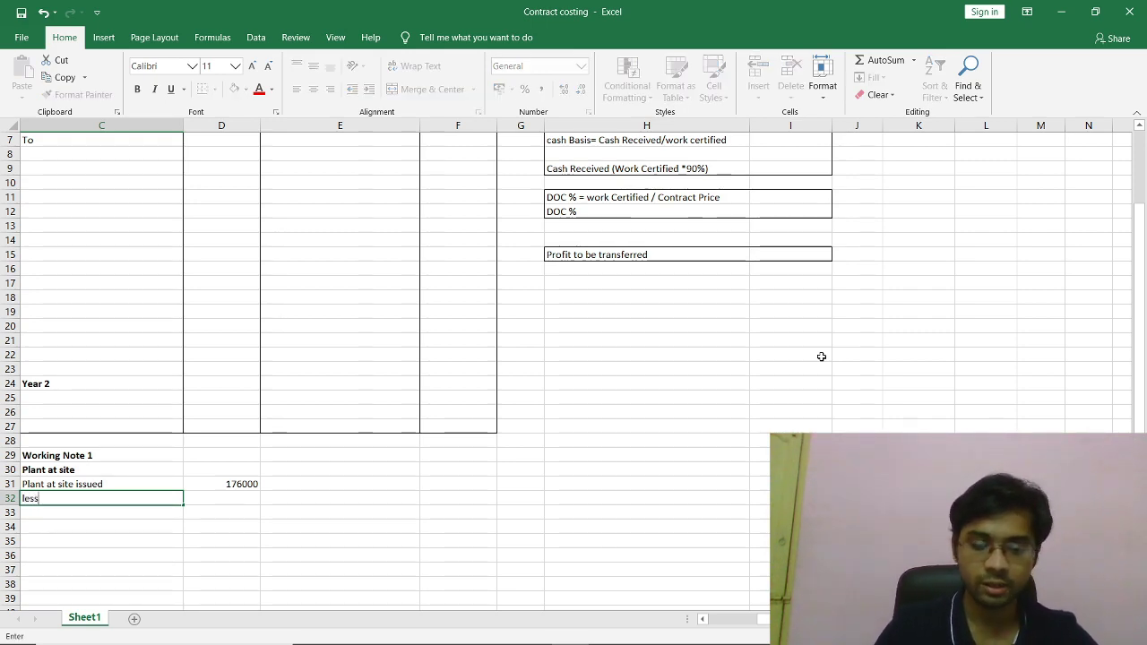
type(": lo")
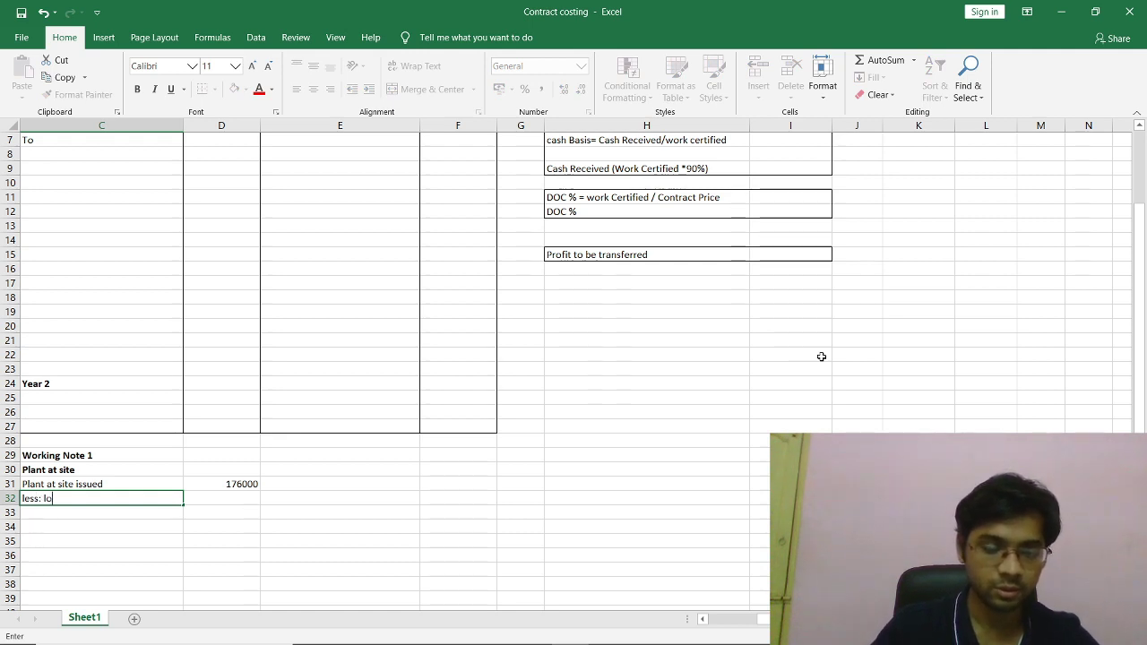
type("ss of lant")
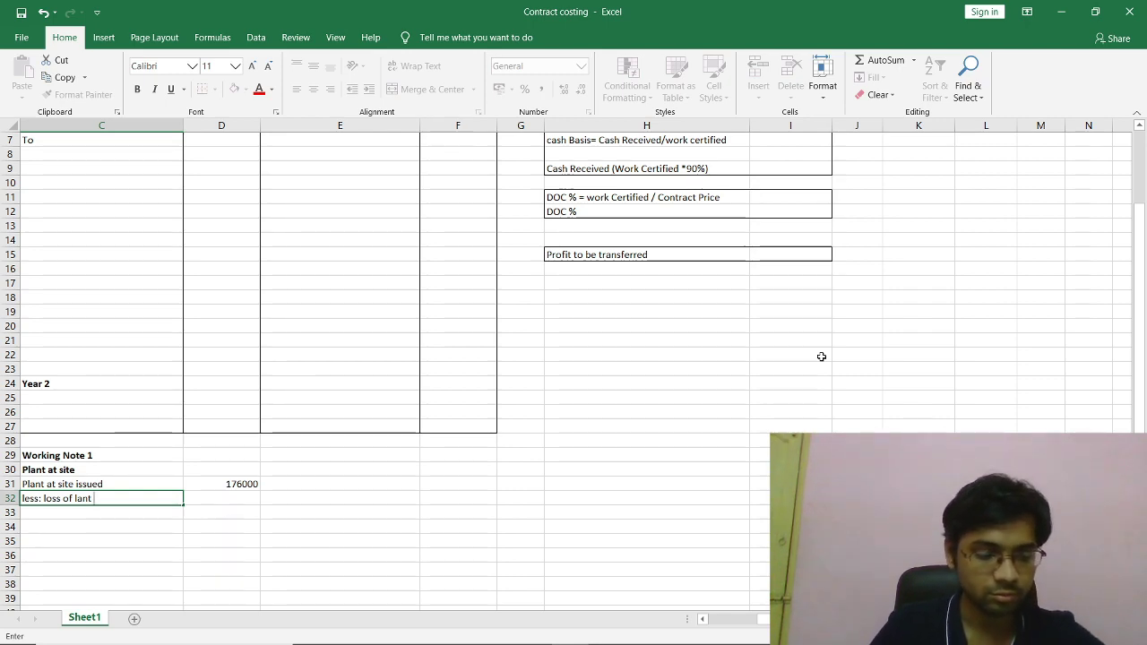
key("F2")
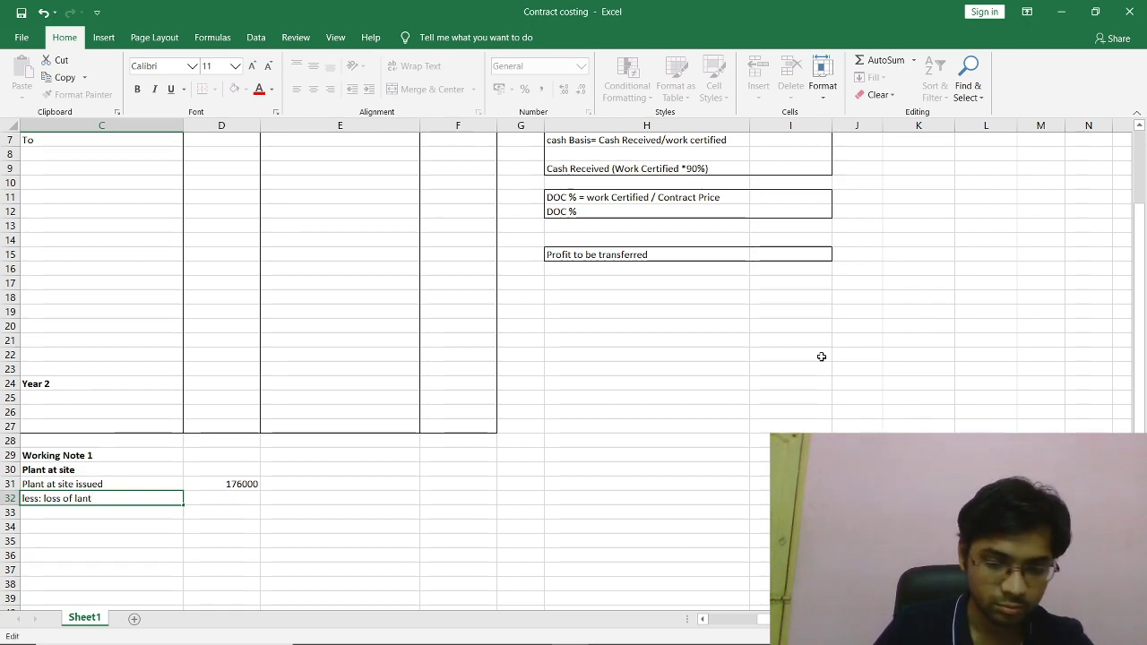
key("Left")
key("Left")
key("Left")
key("Left")
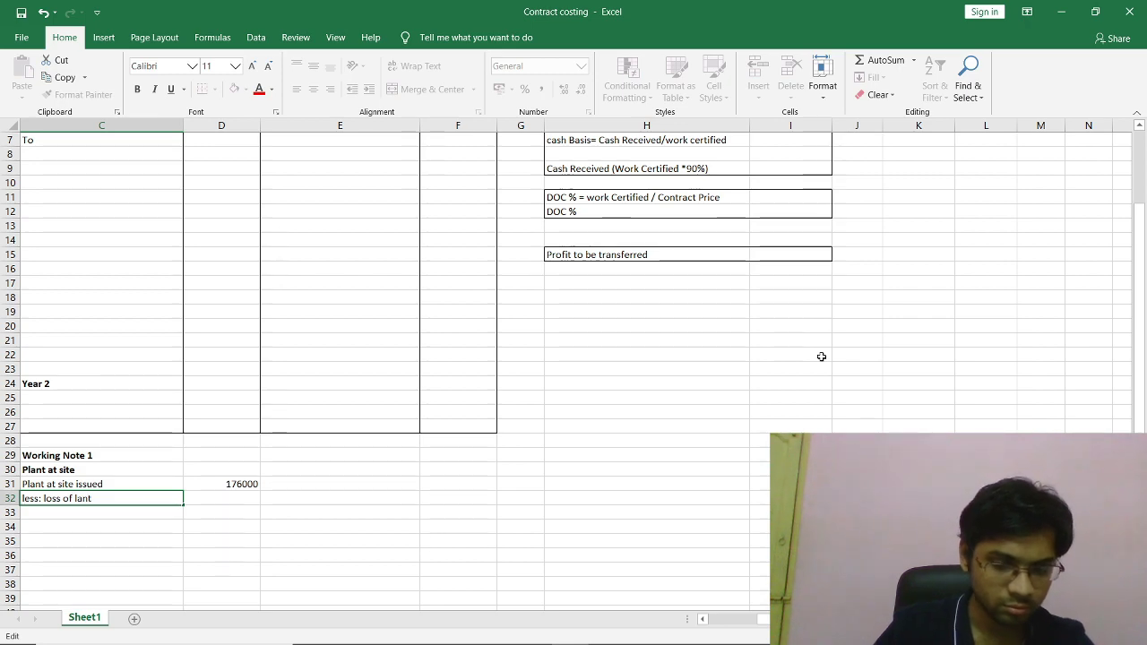
type("p")
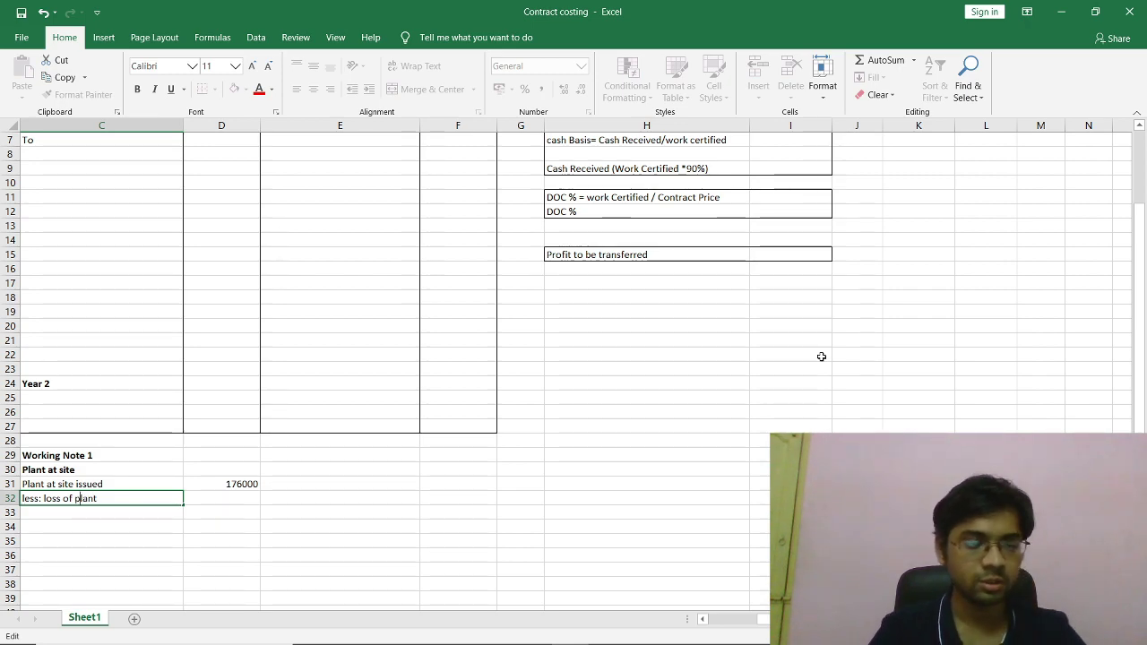
key("Tab")
Find the cost of the lost plant in the Word problem and enter 9600 in D32 of the Excel sheet.
key("alt+Tab")
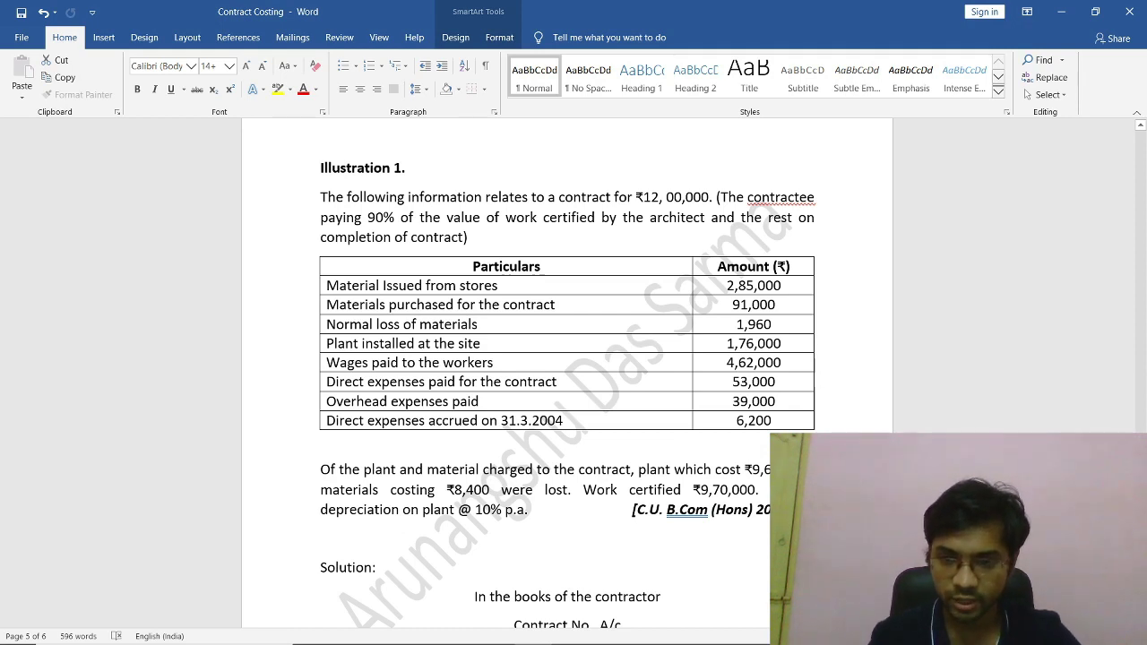
left_click_drag(716, 469, 806, 469)
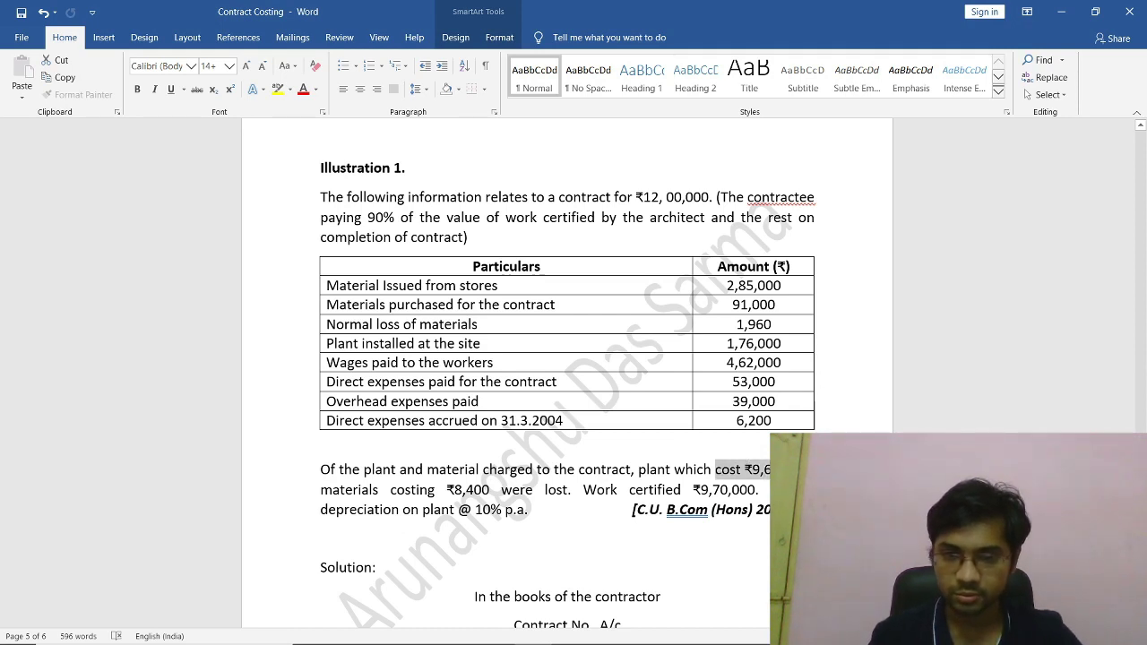
left_click(375, 567)
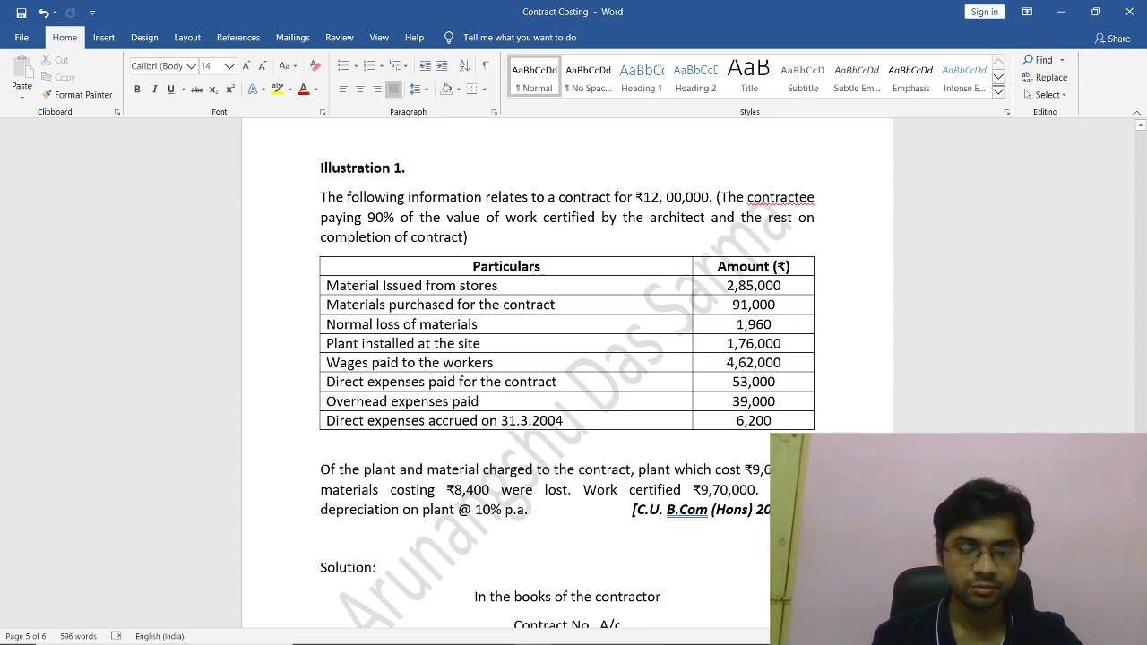
key("alt+Tab")
type("9600")
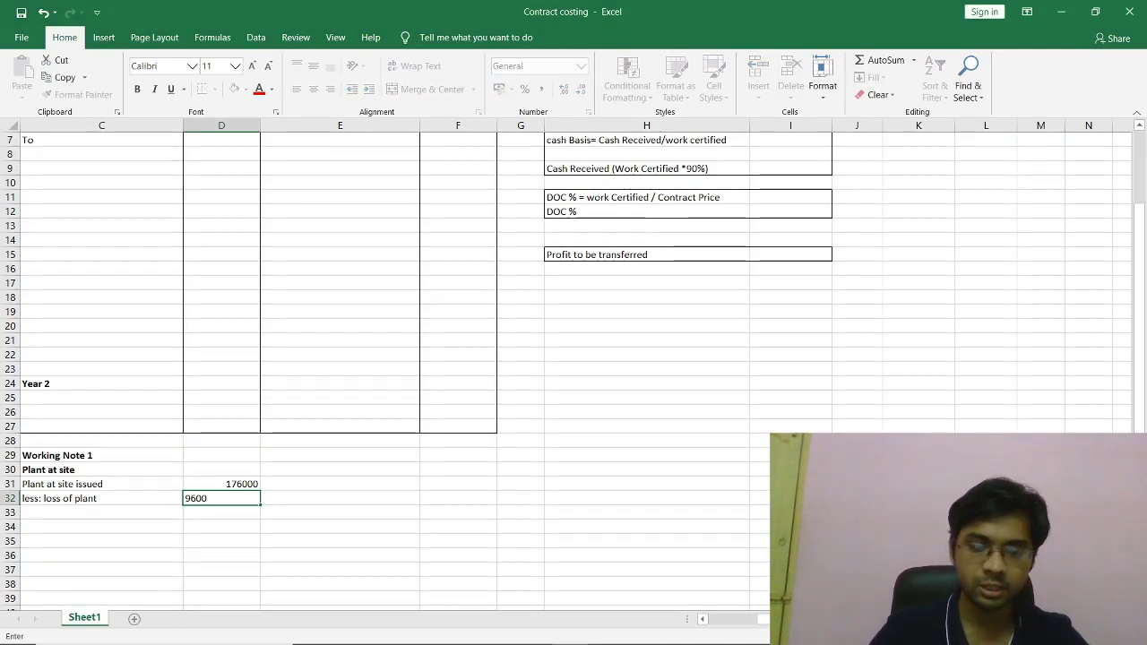
key("Return")
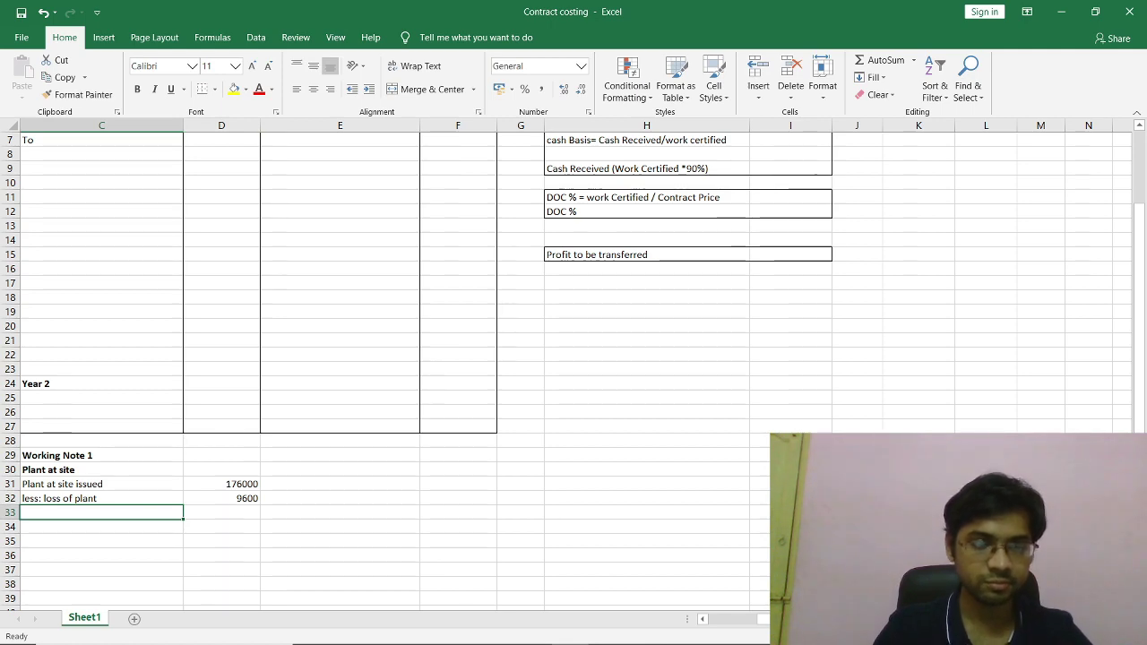
Calculate the remaining plant value in D33 by subtracting the loss in D32 from the issued plant in D31.
left_click(221, 511)
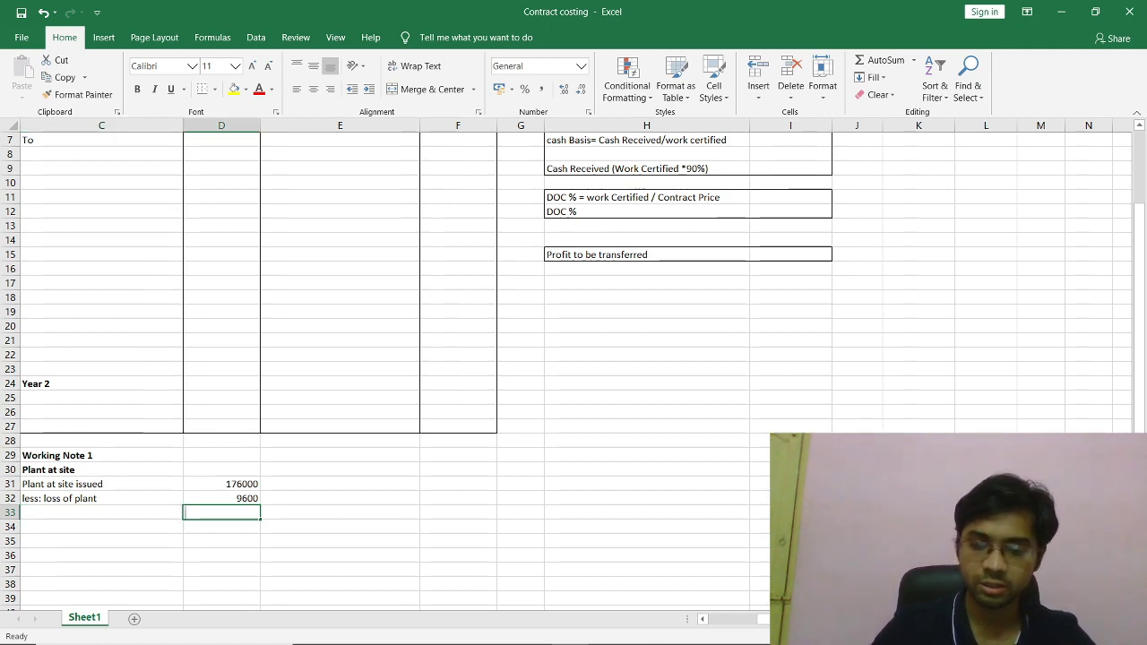
type("=")
key("Up")
key("Up")
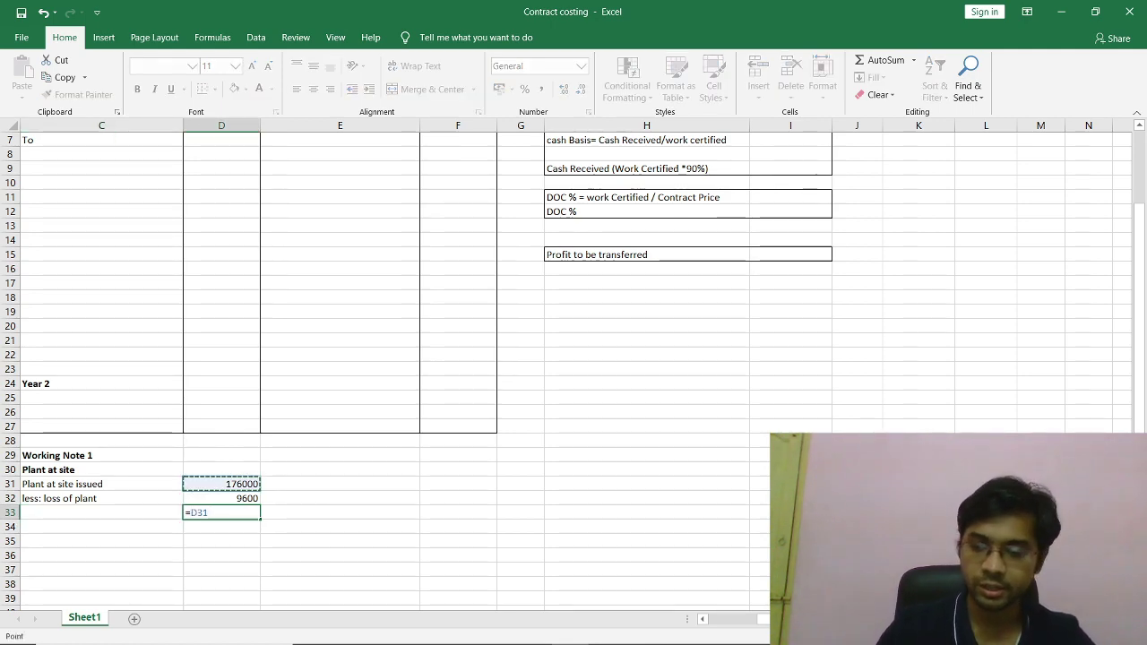
type("-")
key("Up")
key("Return")
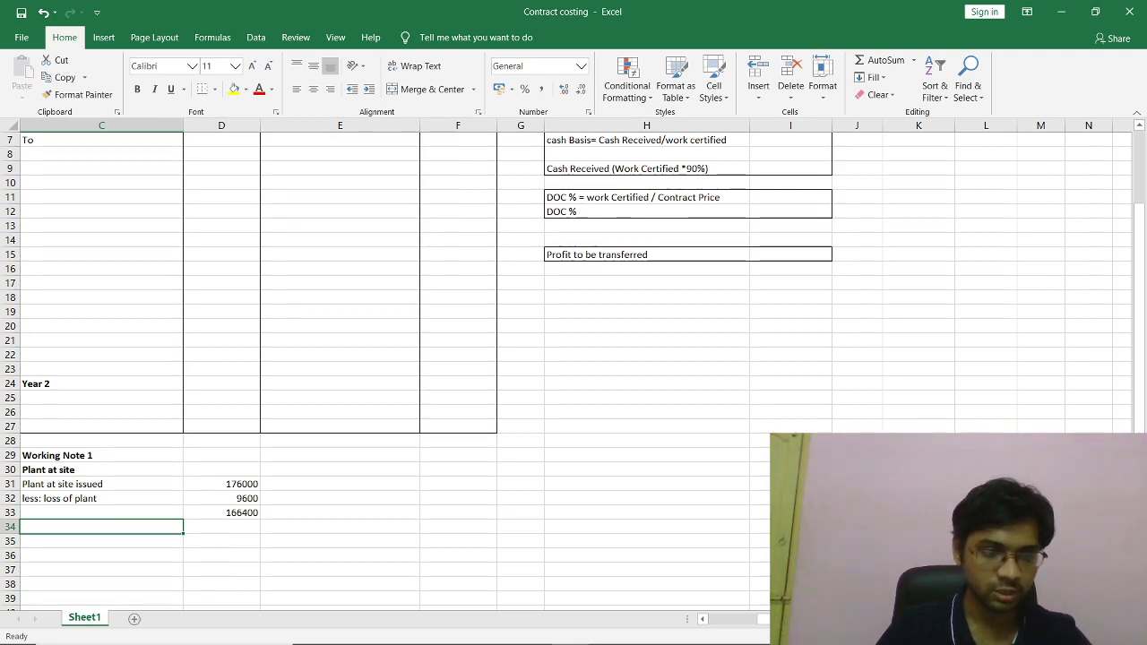
Enter the label "less: depriciation @ 10%" in C34 of the plant at site working note.
type("les")
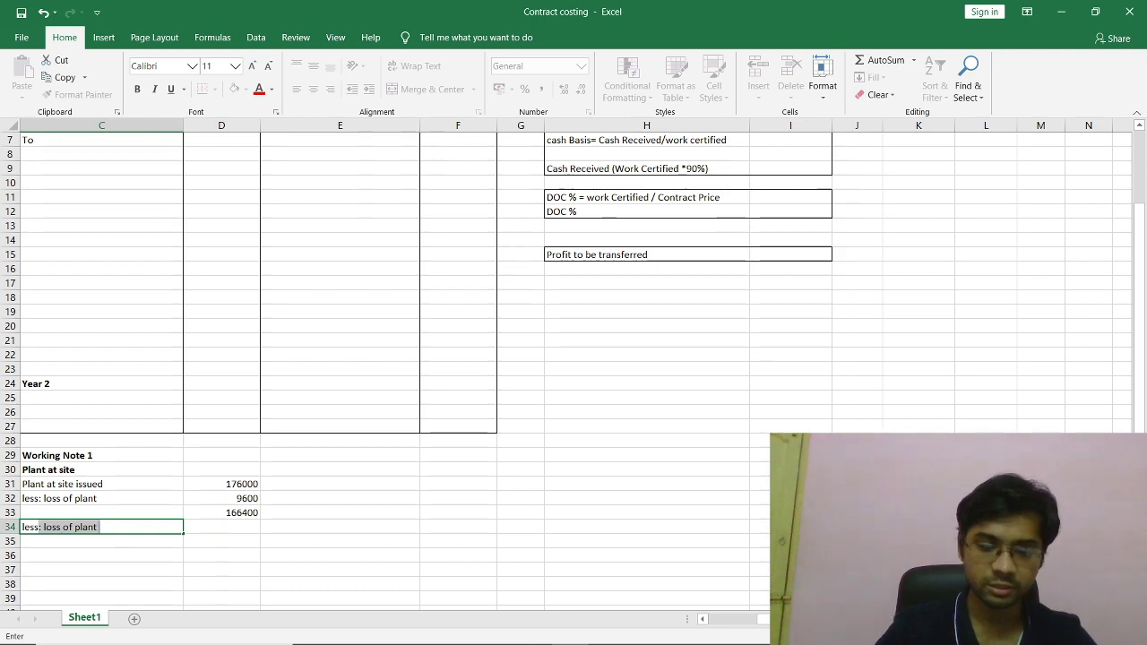
type("s: de")
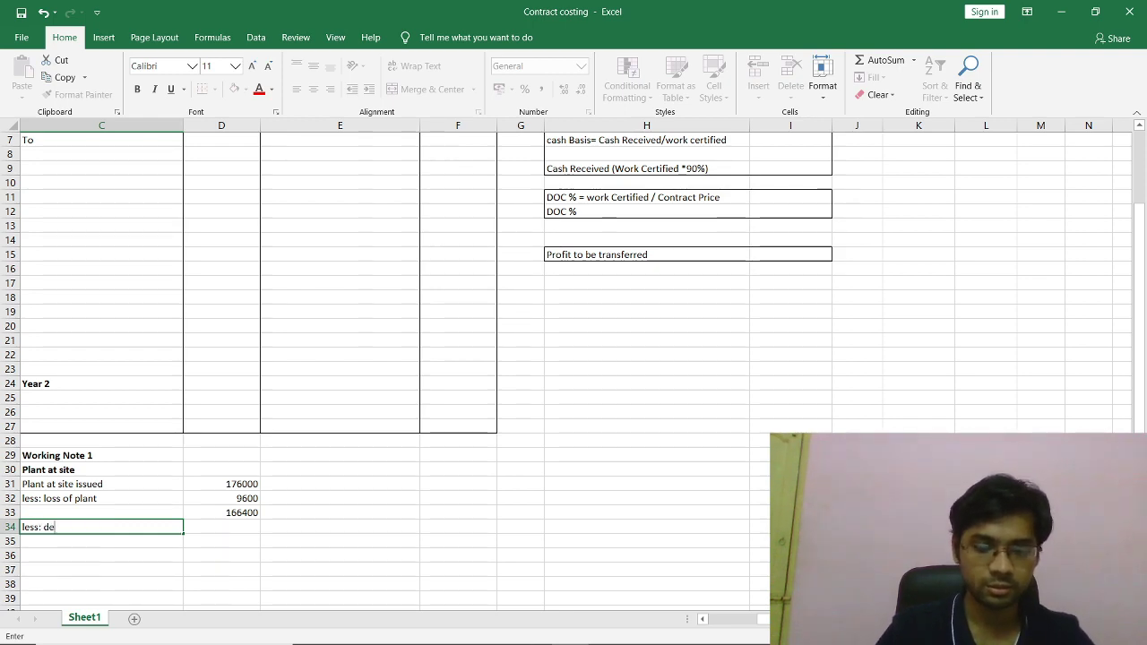
type("pricia")
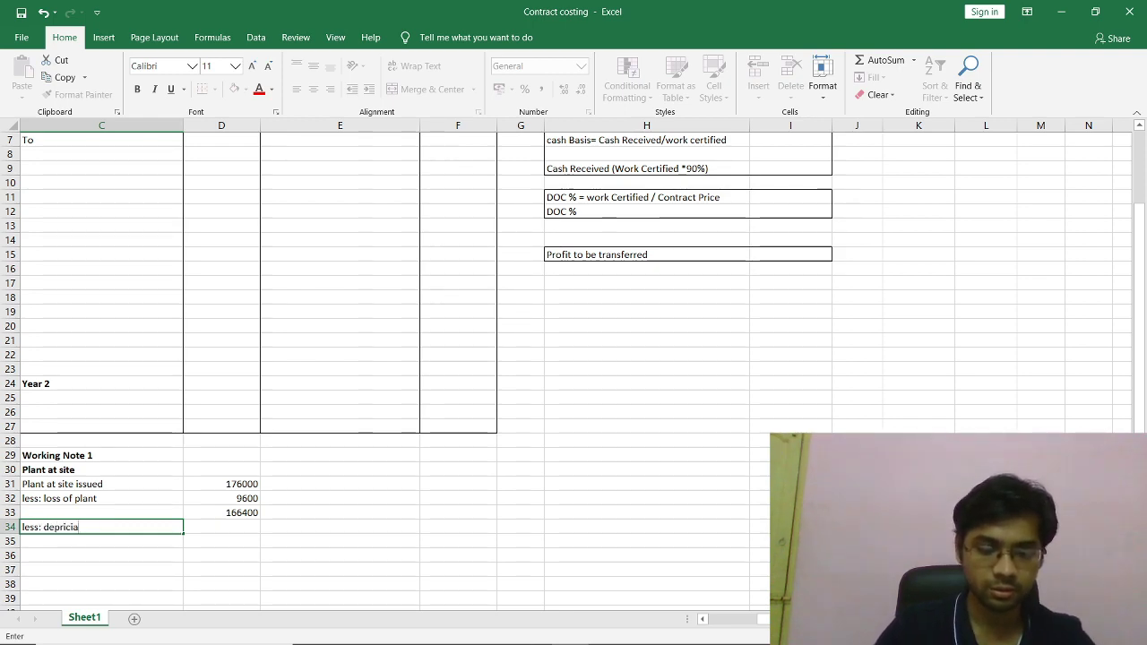
type("tion")
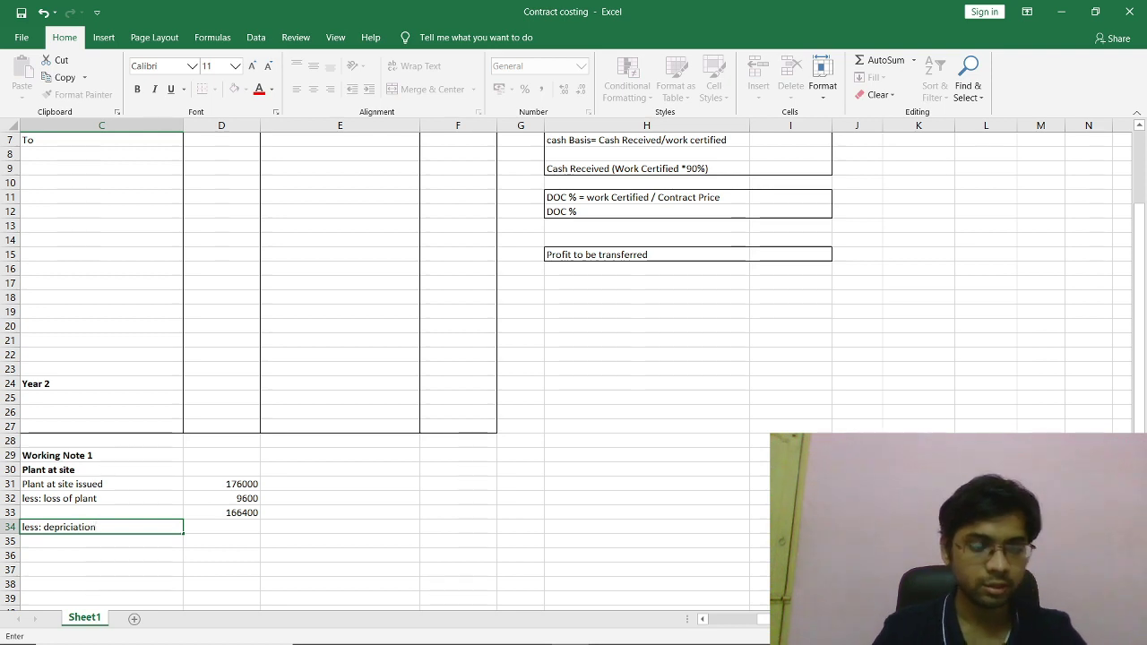
key("Tab")
left_click(58, 527)
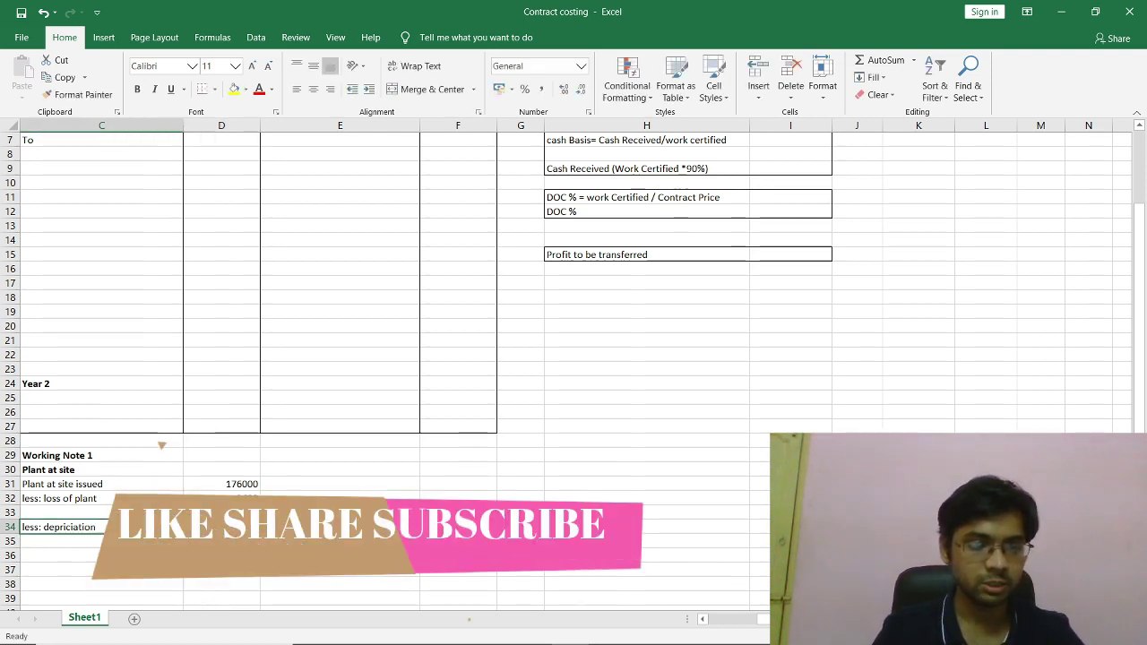
key("F2")
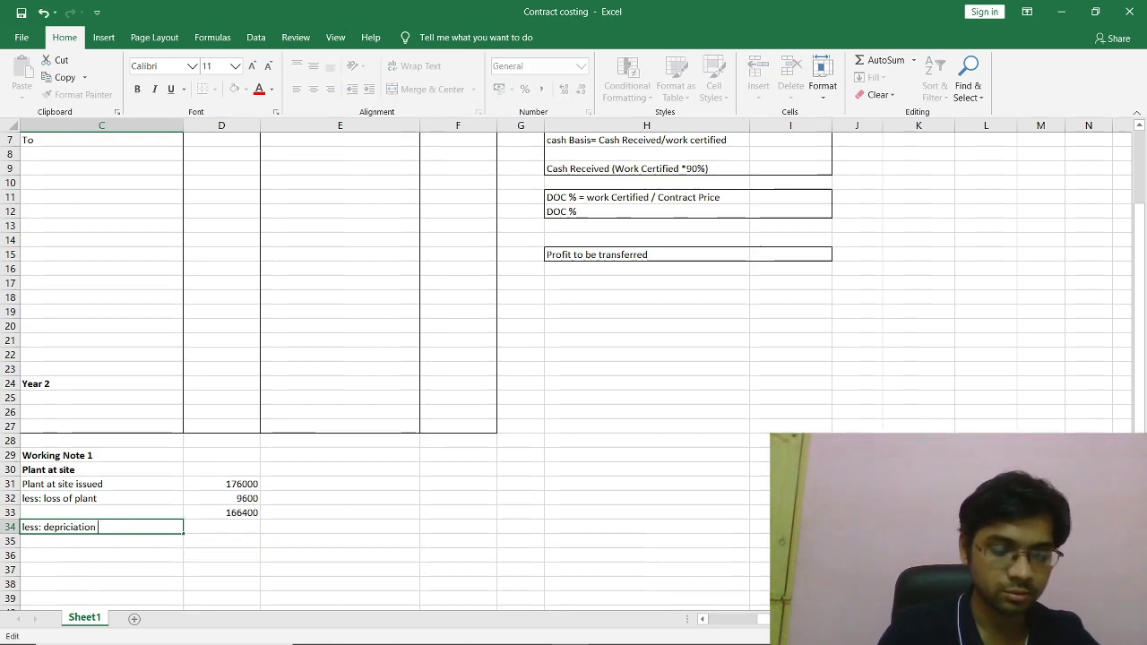
type("@ 10")
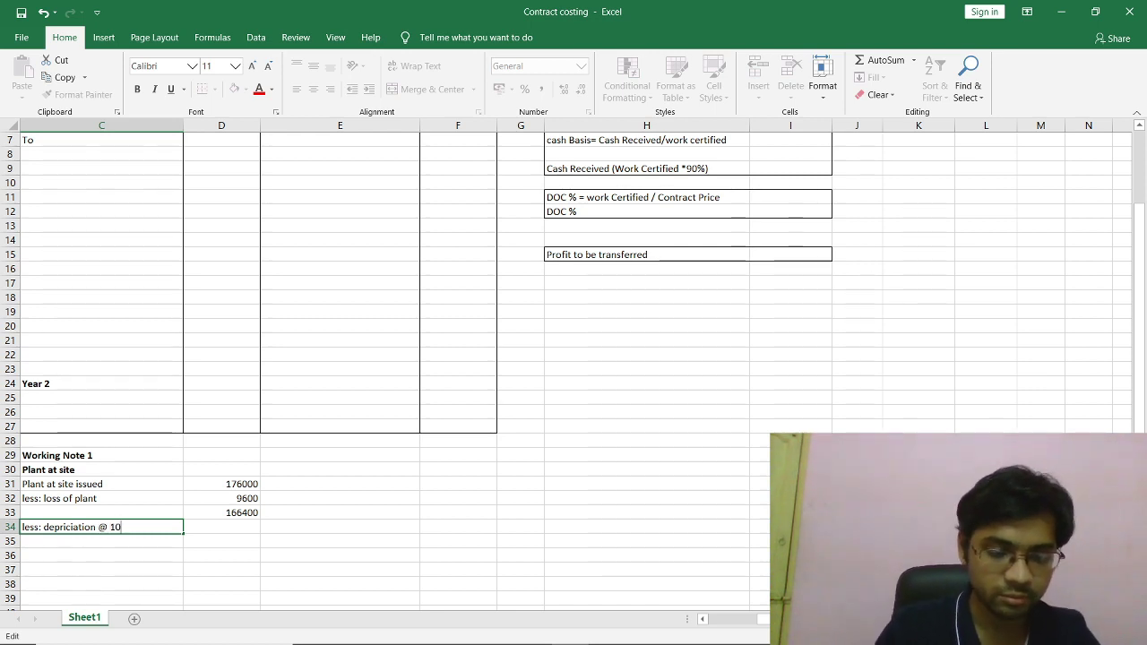
type("%")
key("Tab")
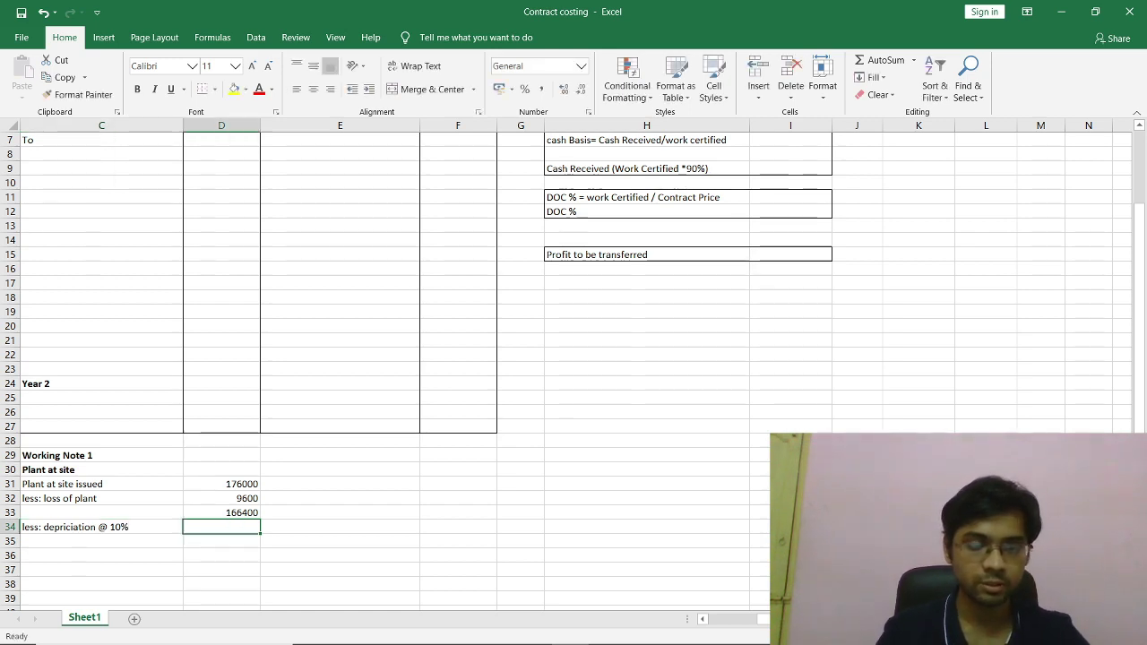
Calculate the depreciation in D34 as 10% of the remaining plant value in D33.
type("=")
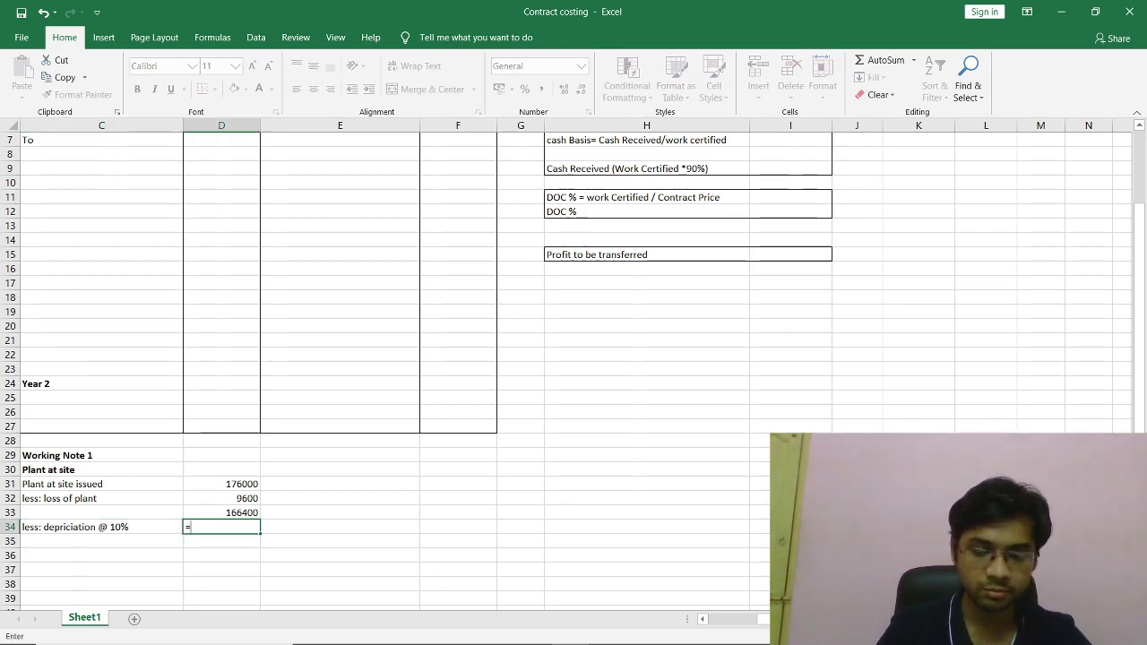
key("Up")
type("*")
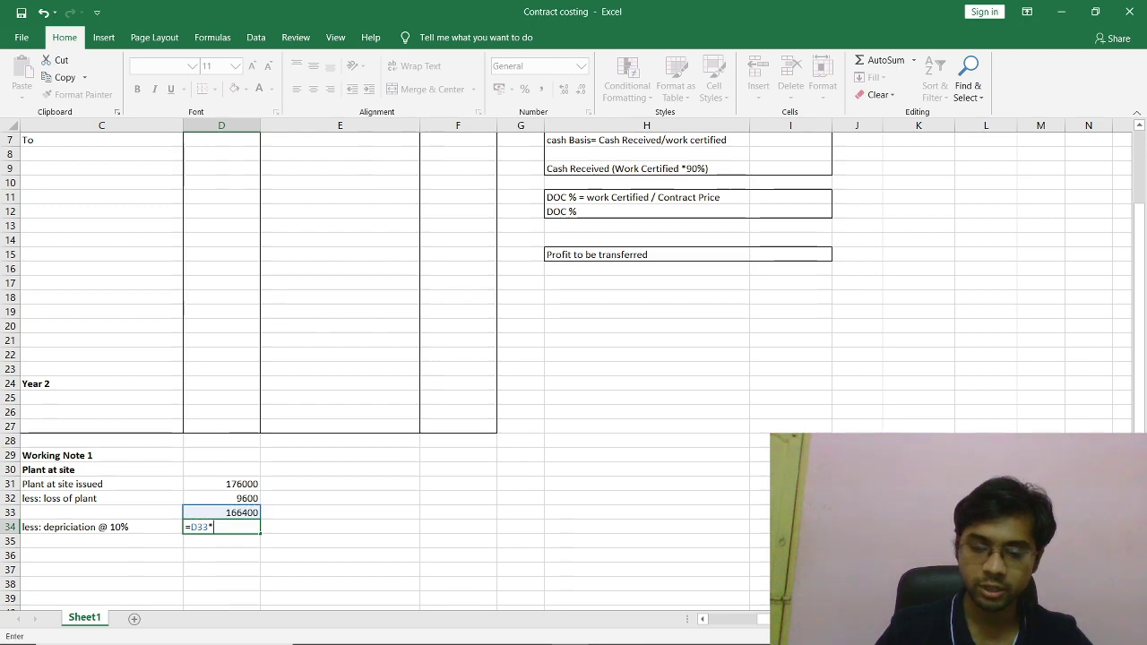
type("10")
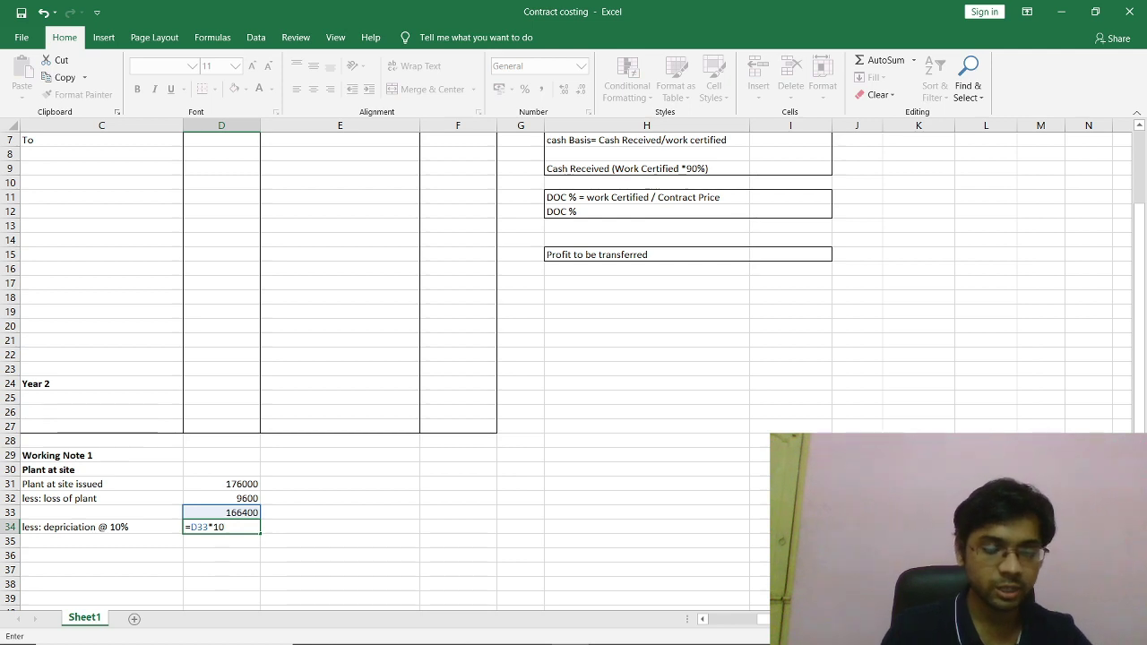
type("%")
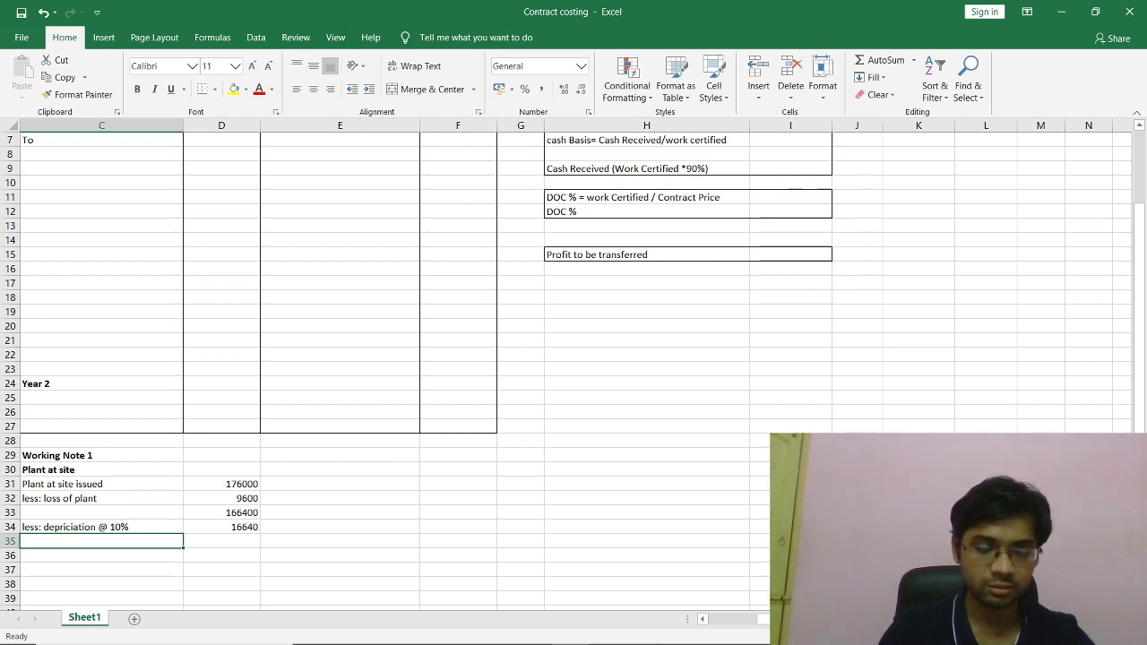
Enter the label "closing plant at site" in C35 below the depreciation line.
type("closin")
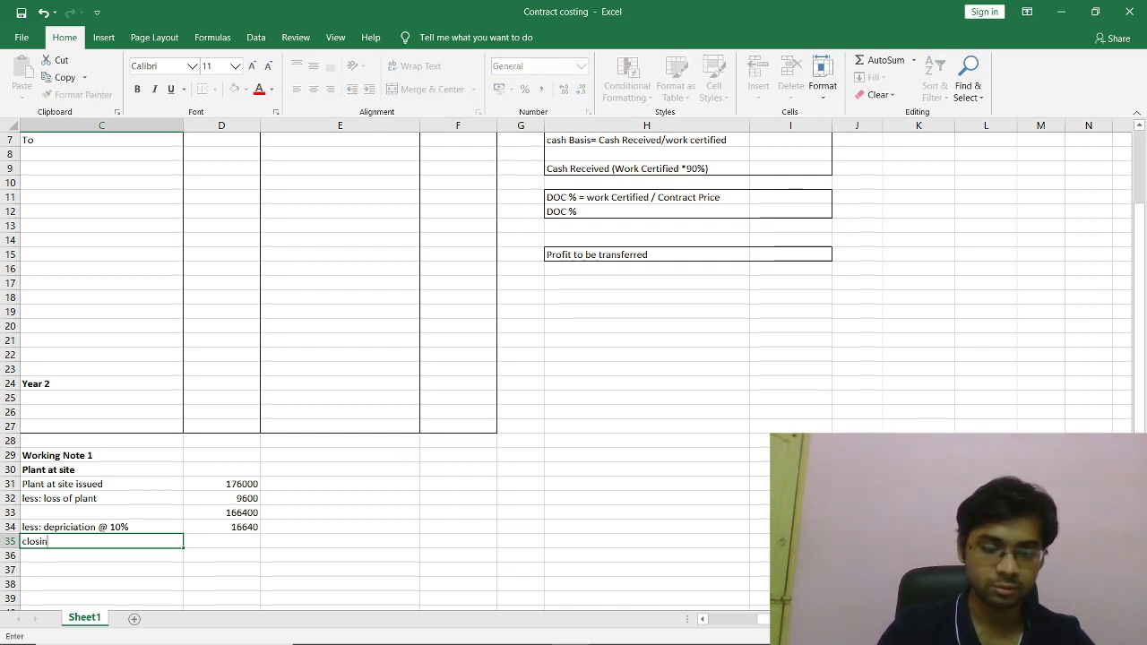
type("g p")
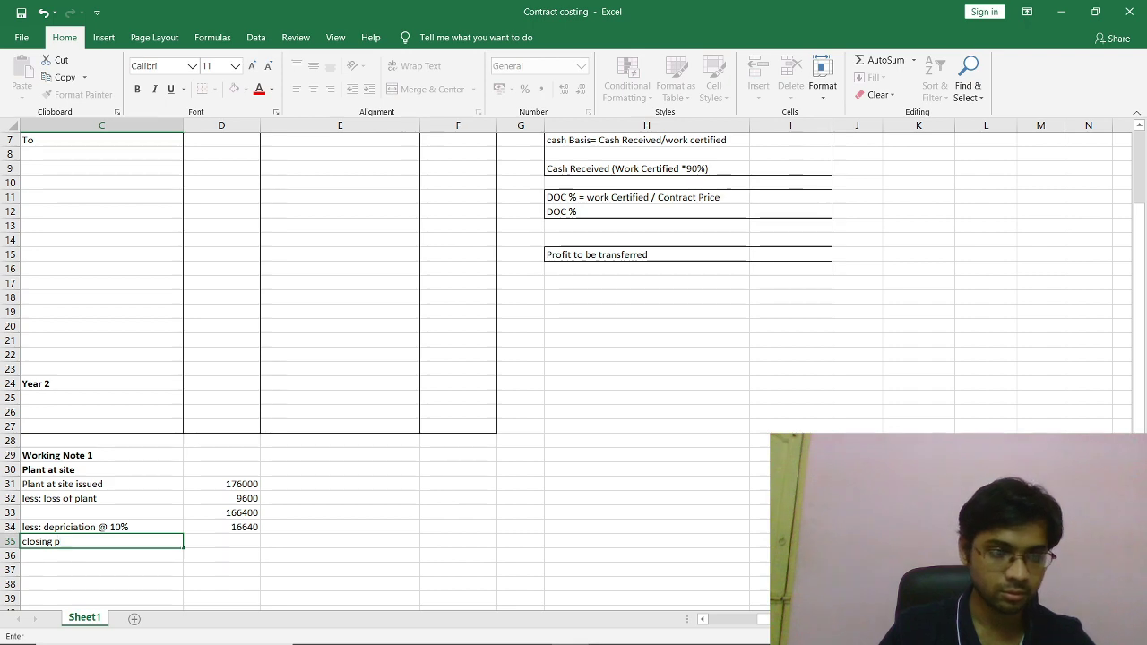
type("lant at site")
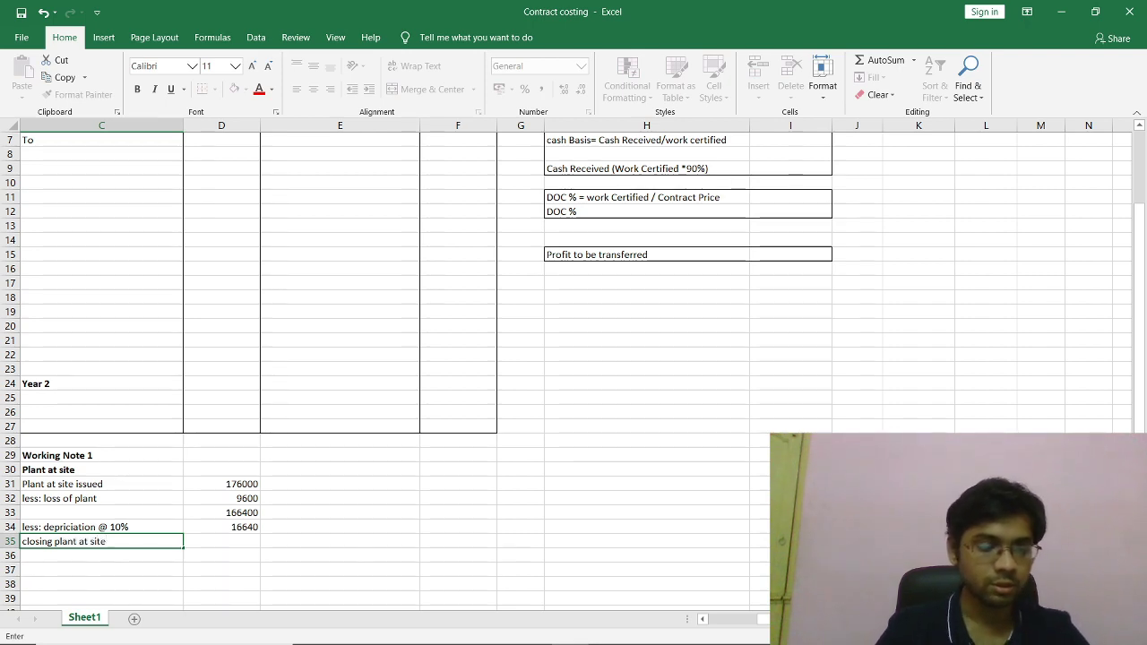
key("Tab")
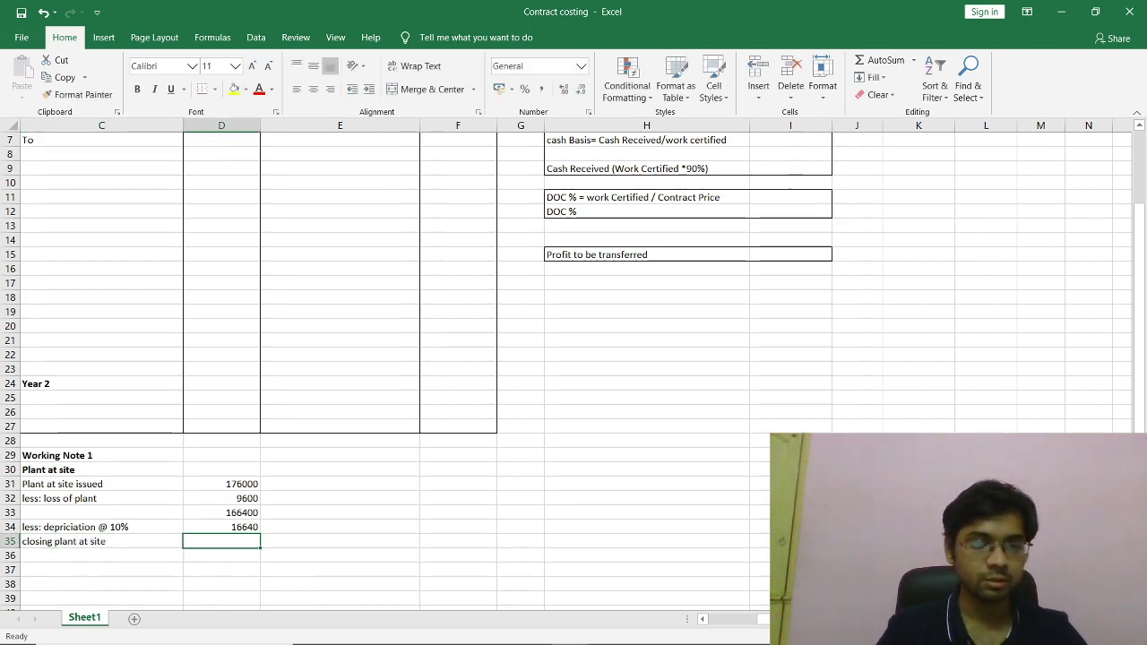
Calculate the closing plant value in D35 by subtracting the depreciation in D34 from D33.
type("=")
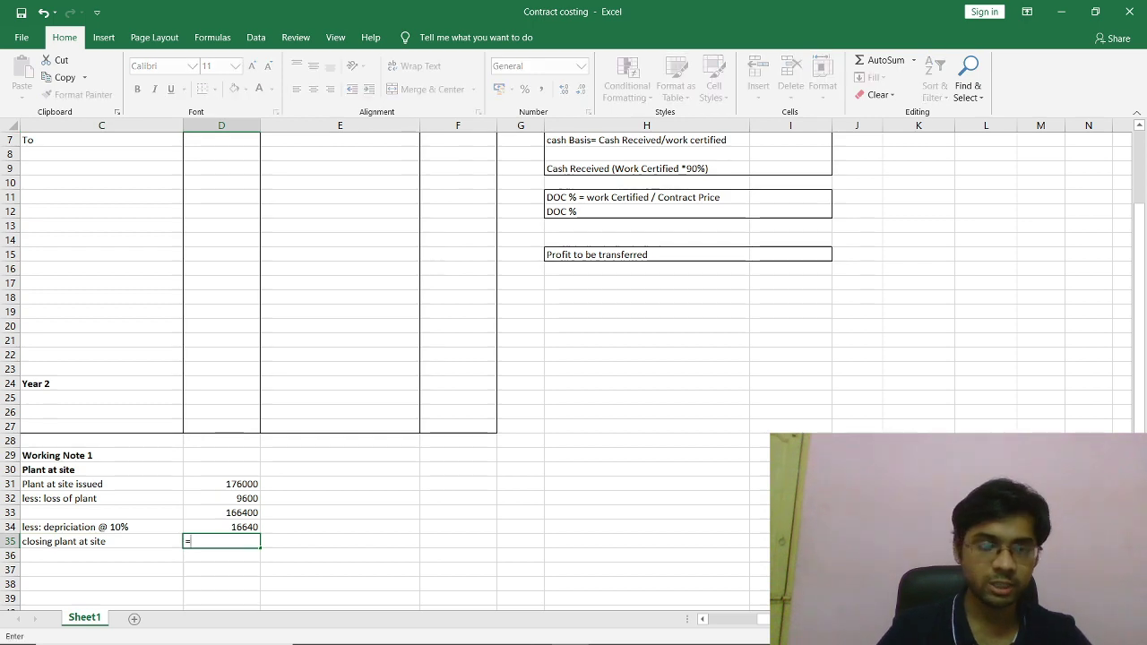
key("Up")
key("Up")
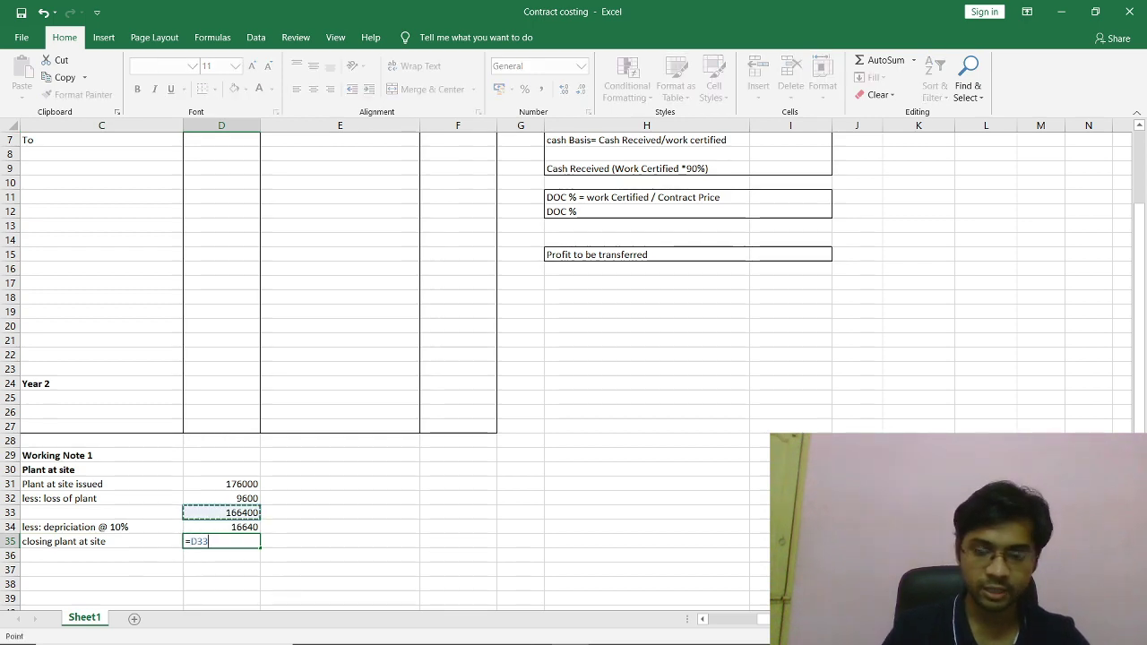
type("-")
key("Up")
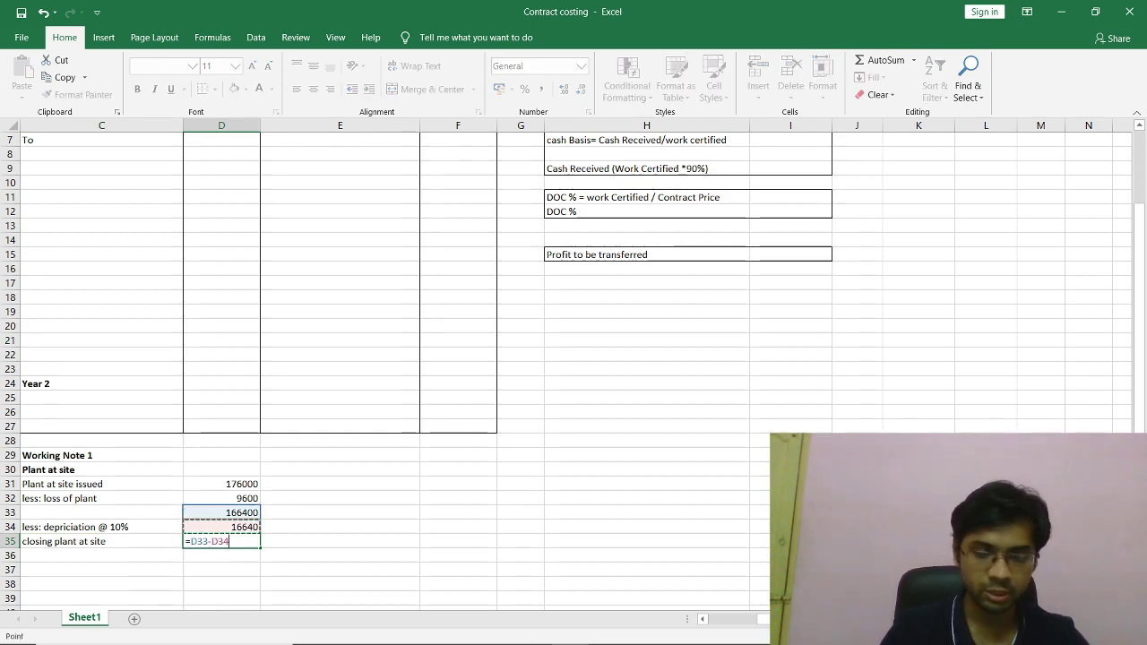
key("Return")
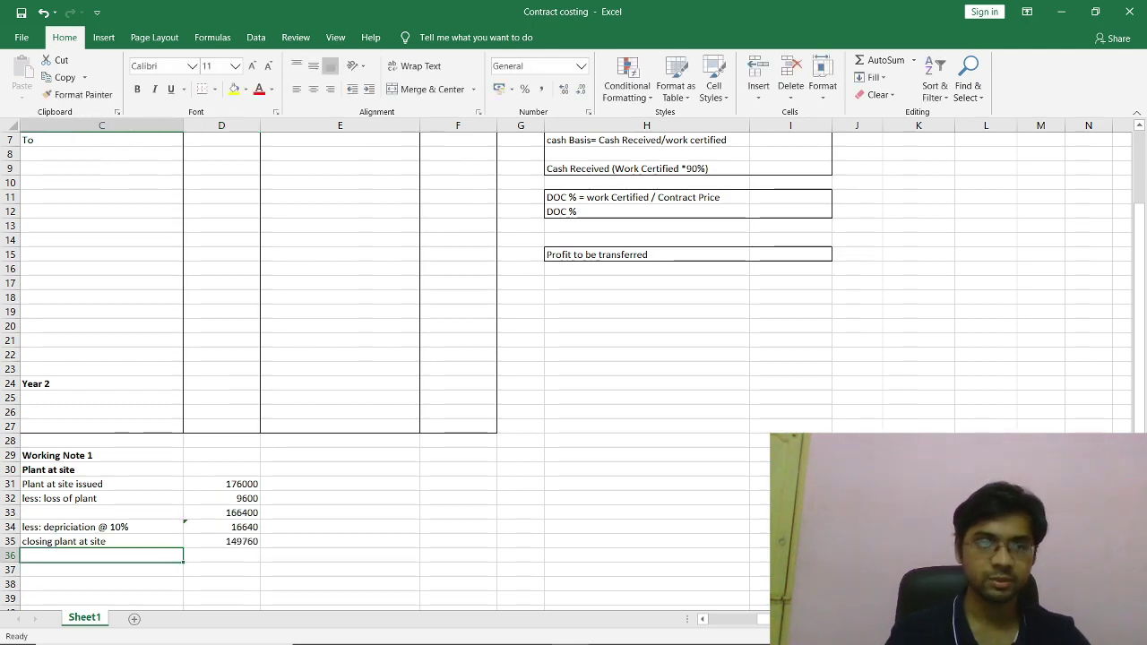
Check the first item in the Word problem and complete the Year 1 entry in C7 of the Excel sheet as "To Materials issed from store".
scroll(658, 460, "up", 2)
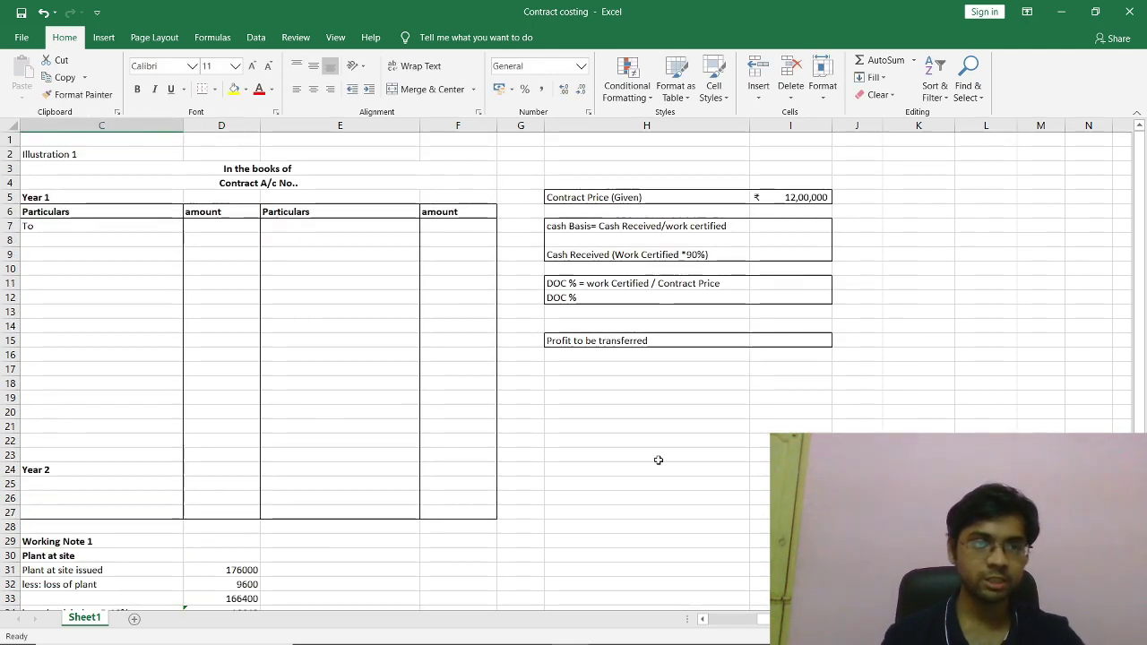
left_click(97, 228)
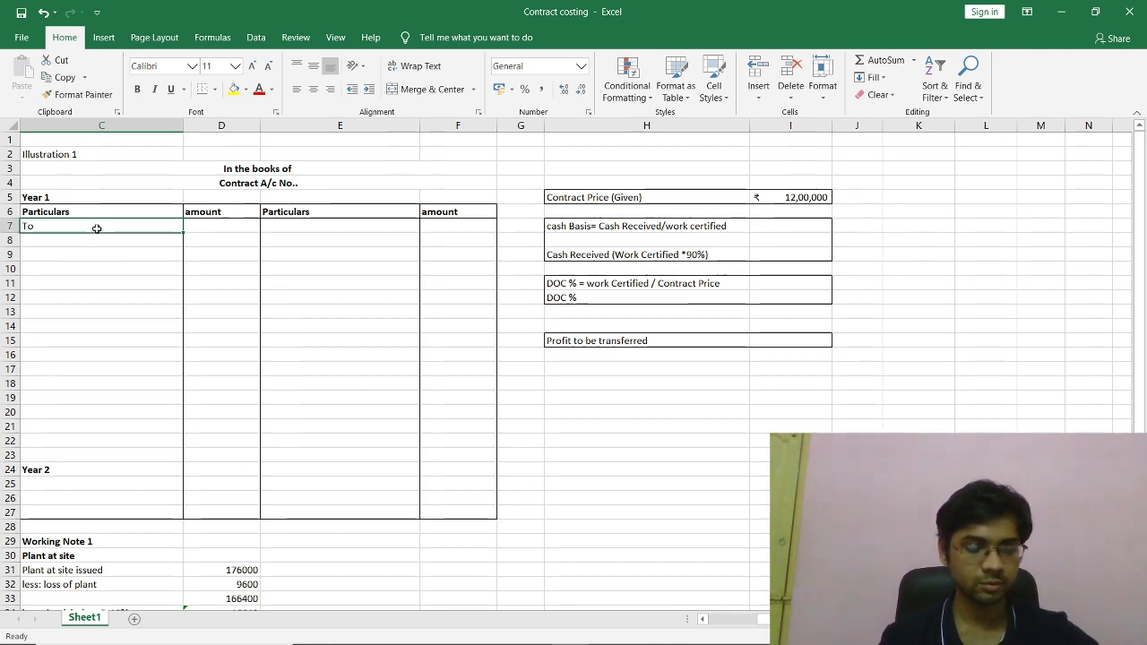
double_click(97, 228)
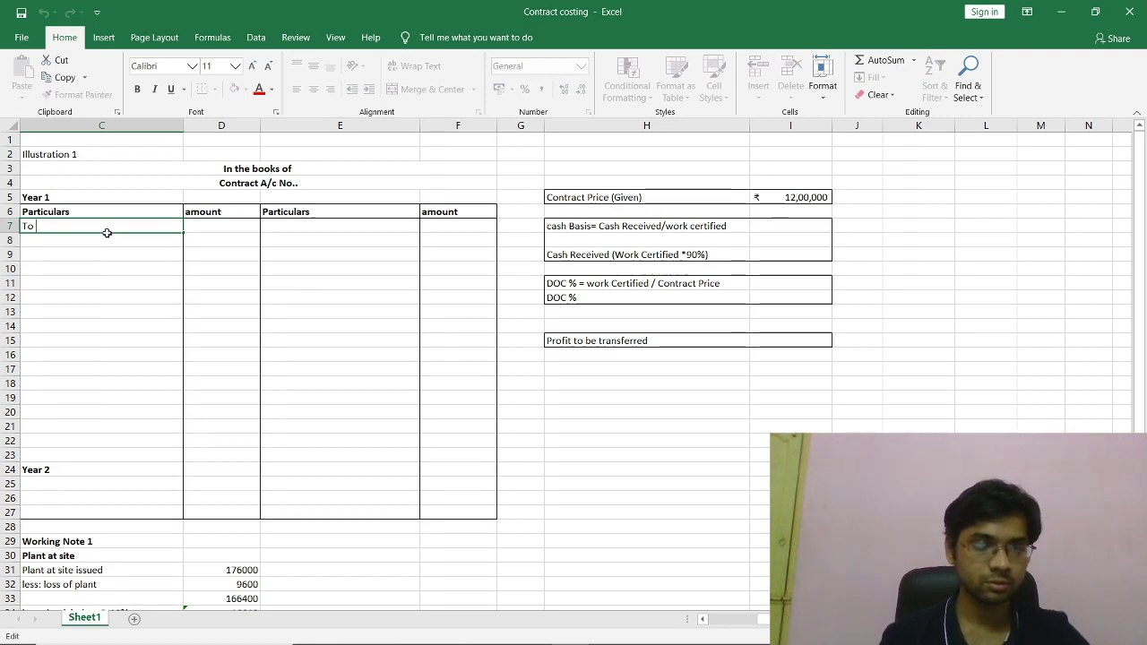
key("alt+Tab")
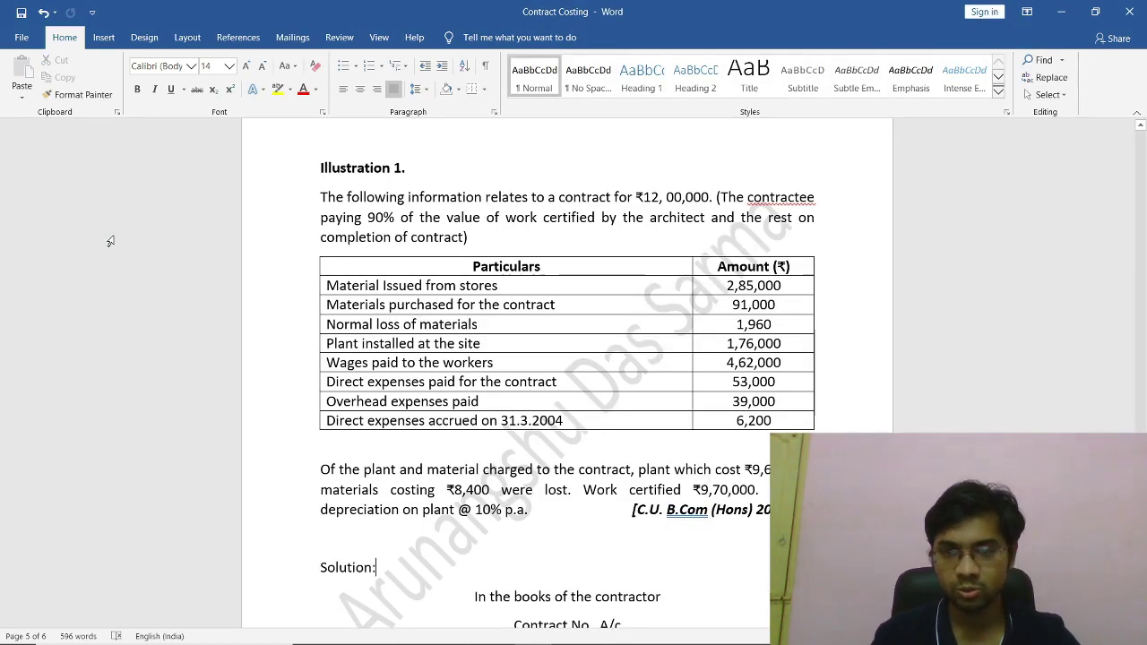
key("alt+Tab")
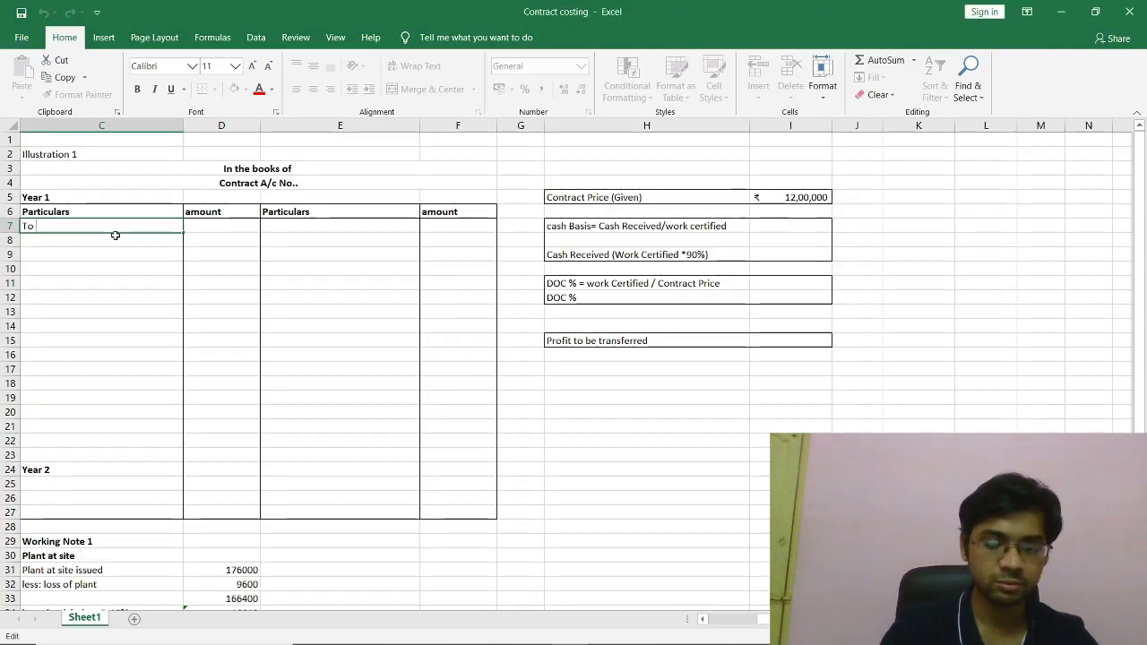
type("Materi")
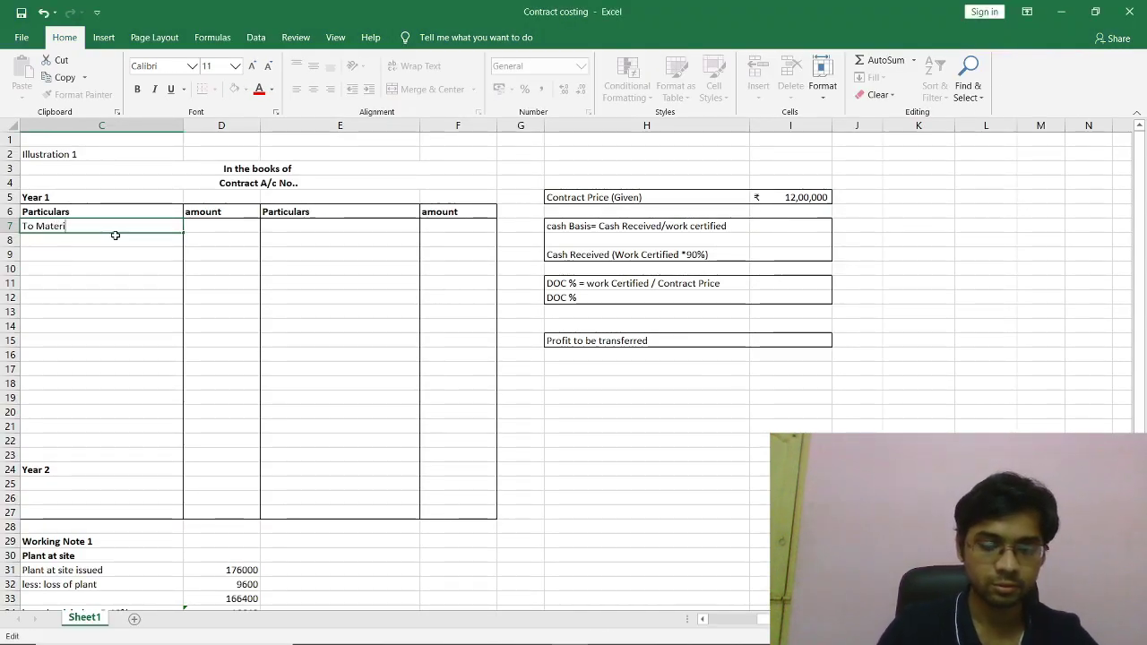
type("als iss")
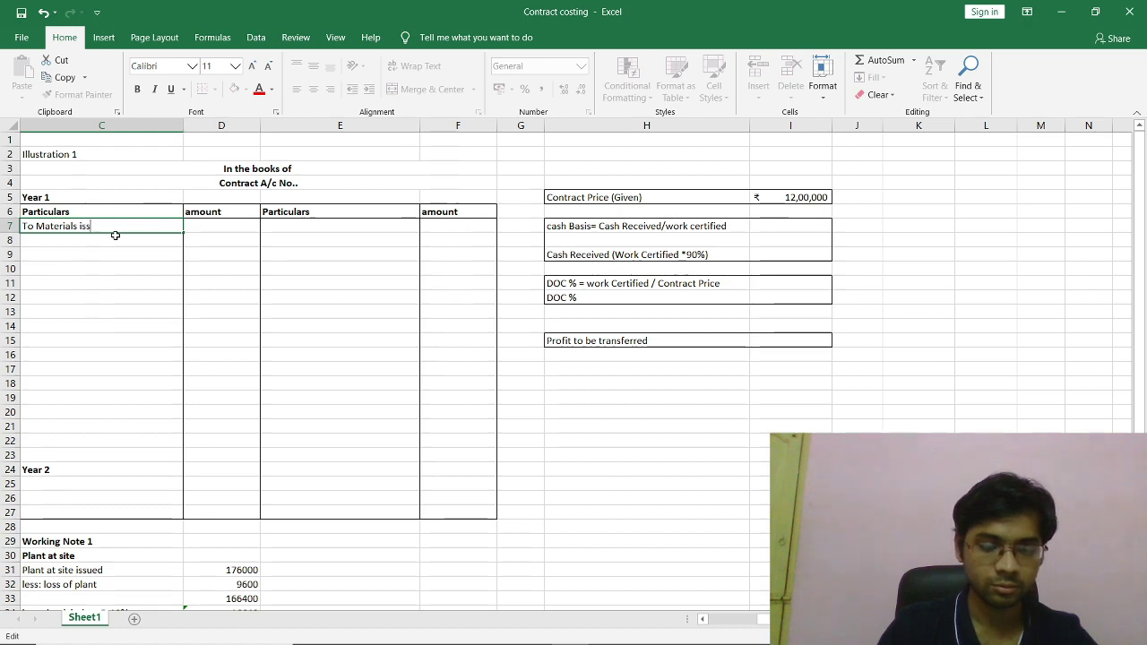
type("ed f")
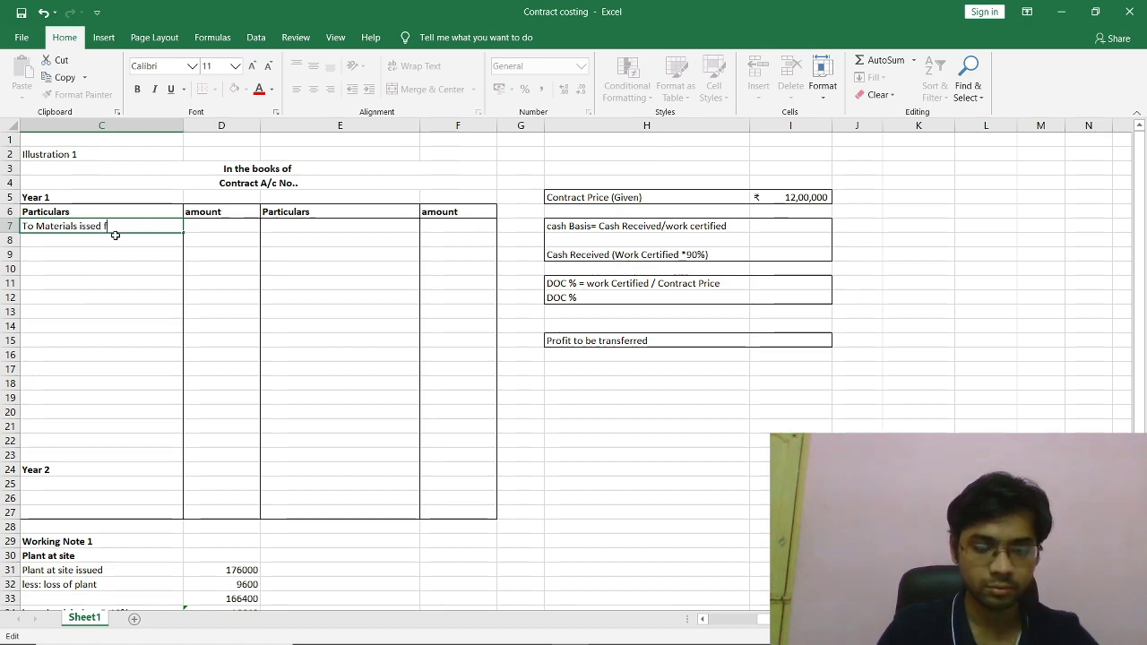
type("rom store")
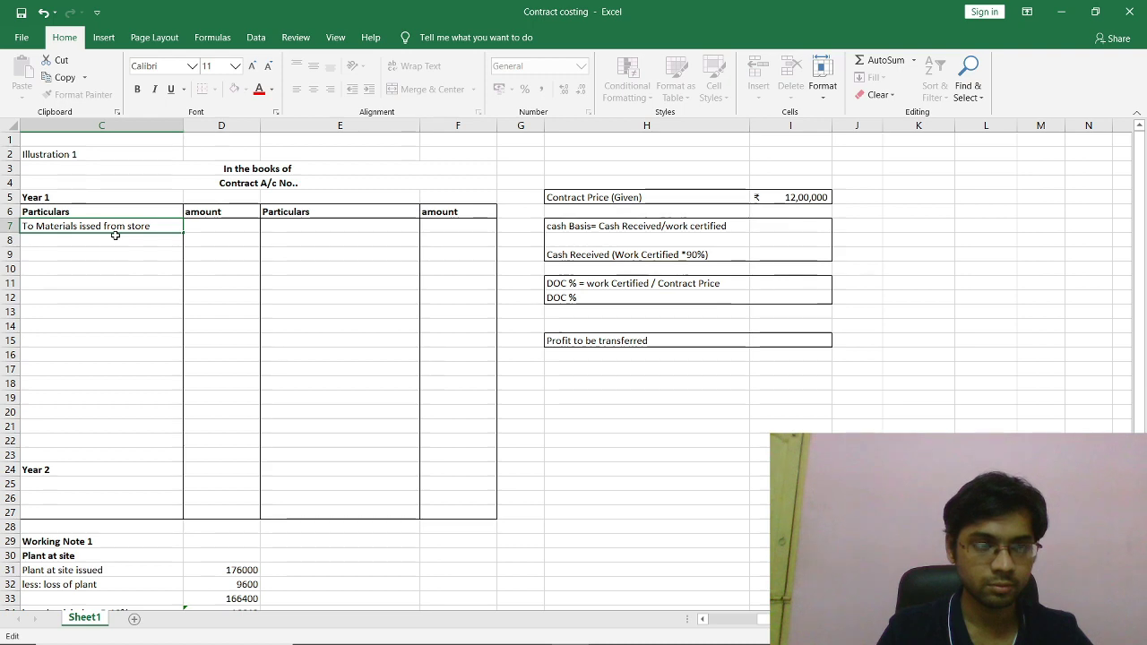
key("Tab")
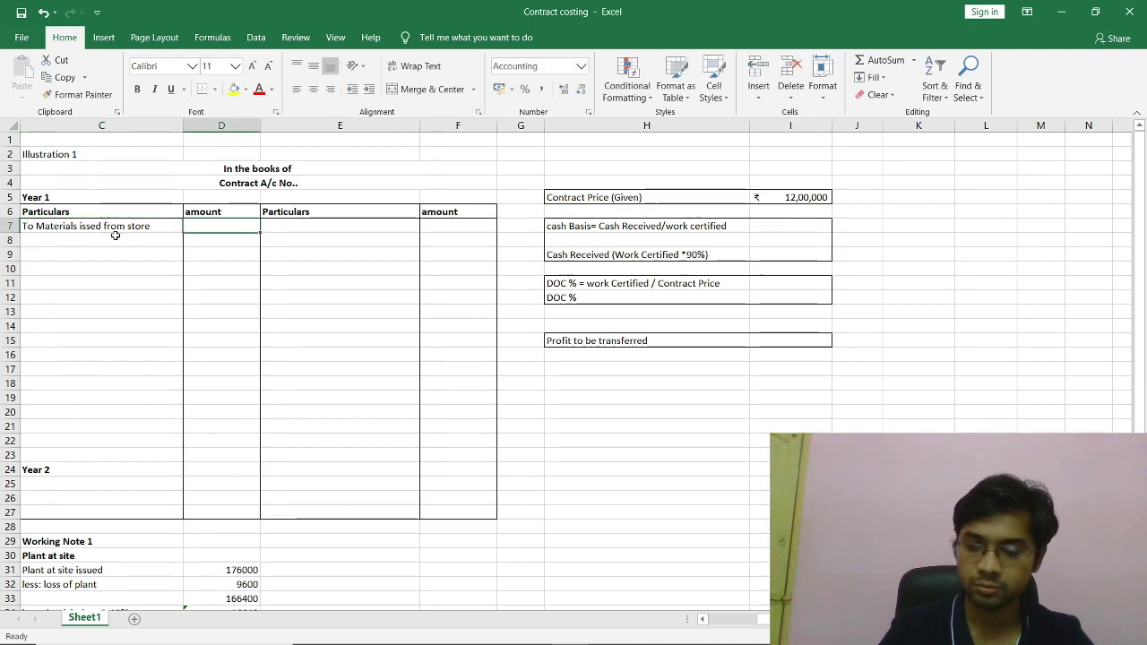
Enter 285000 in D7 as the amount of the materials issued from store.
type("2,85,0")
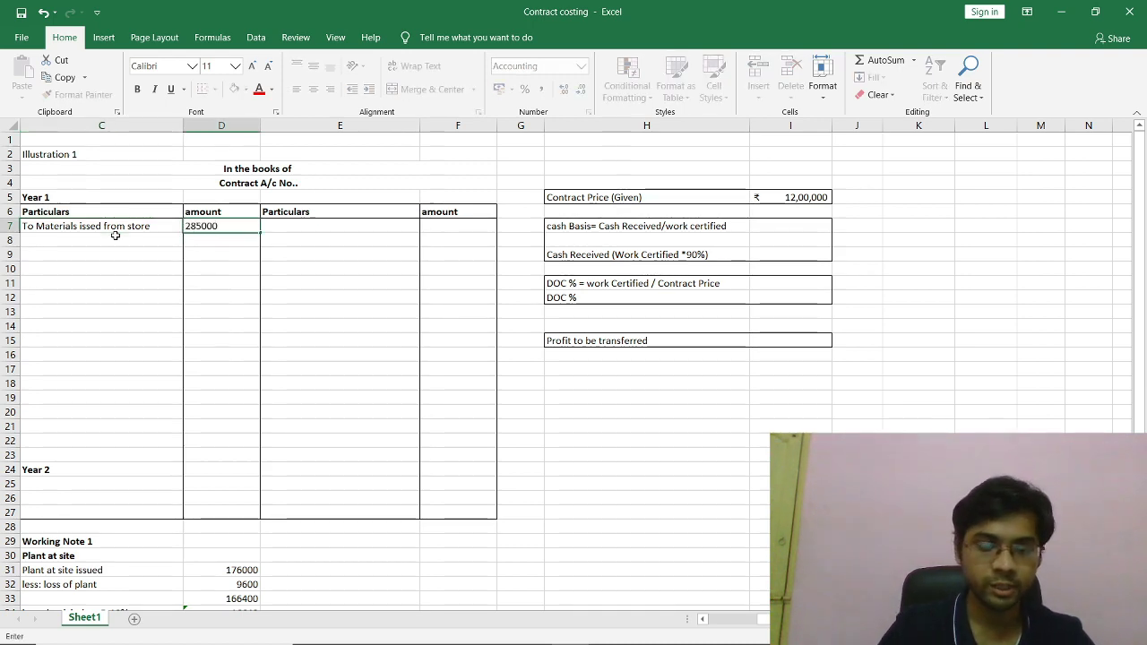
type("00")
key("Return")
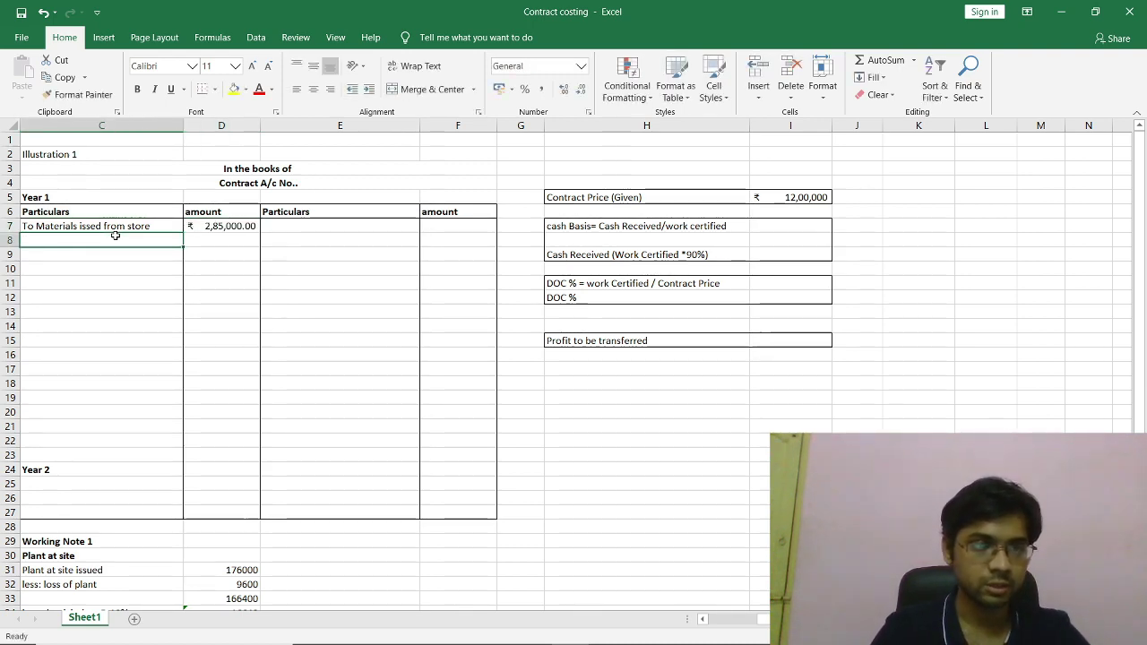
Check the second item in the Word problem and fill C8 of the Excel sheet with "To Materials issed from store".
key("alt+Tab")
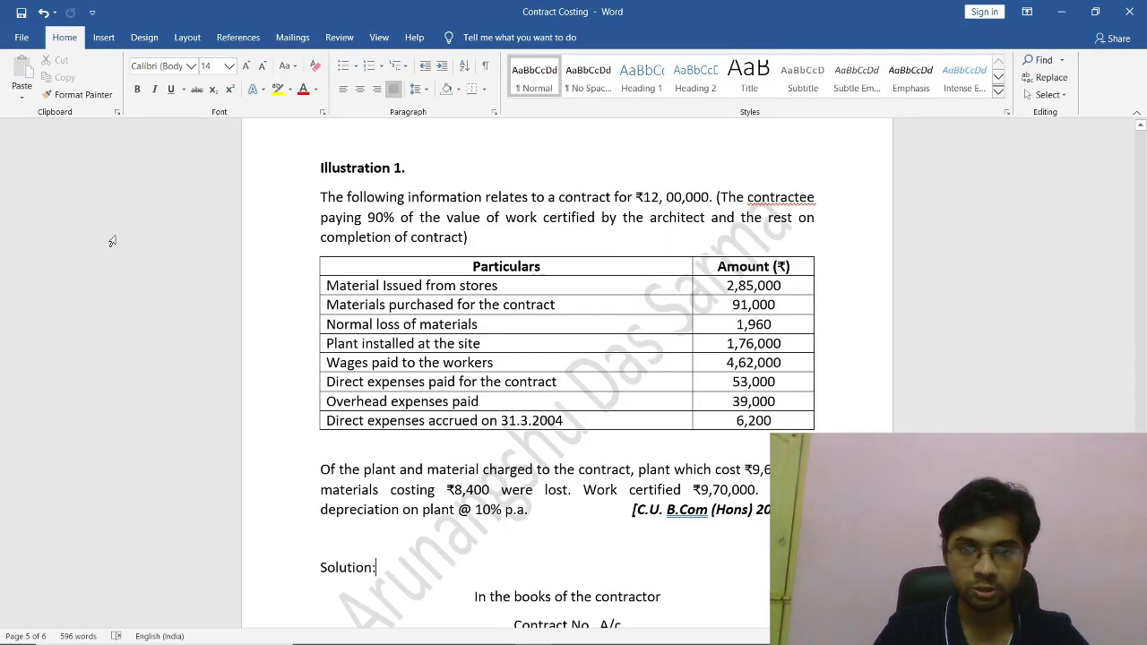
key("alt+Tab")
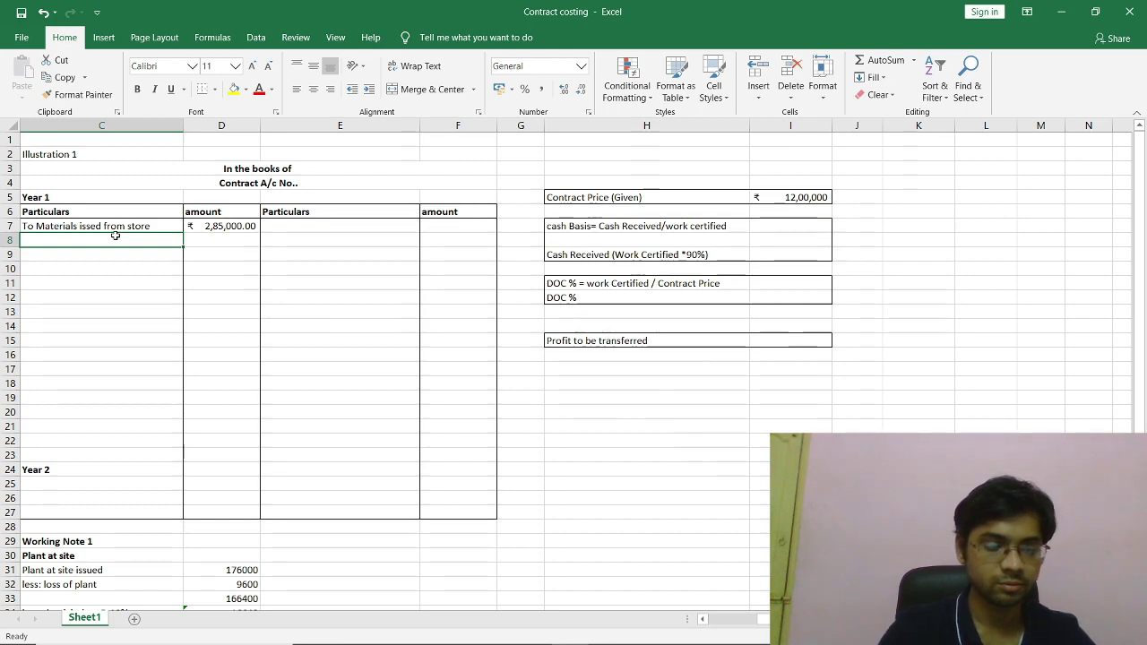
type("to")
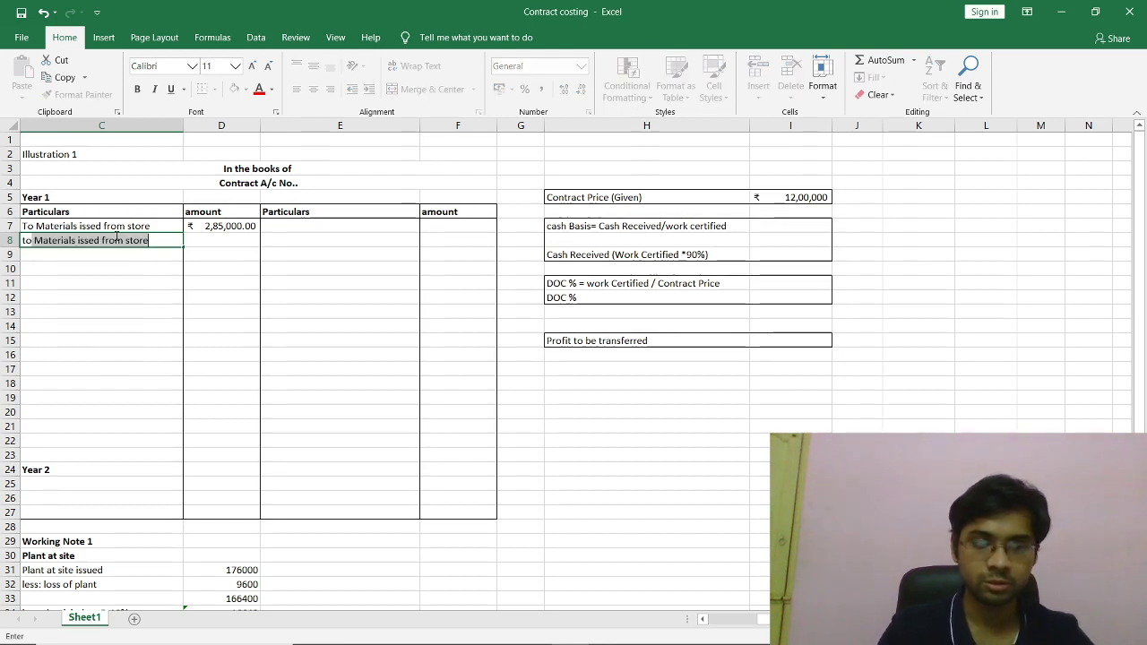
key("BackSpace")
key("BackSpace")
key("BackSpace")
key("BackSpace")
type("T")
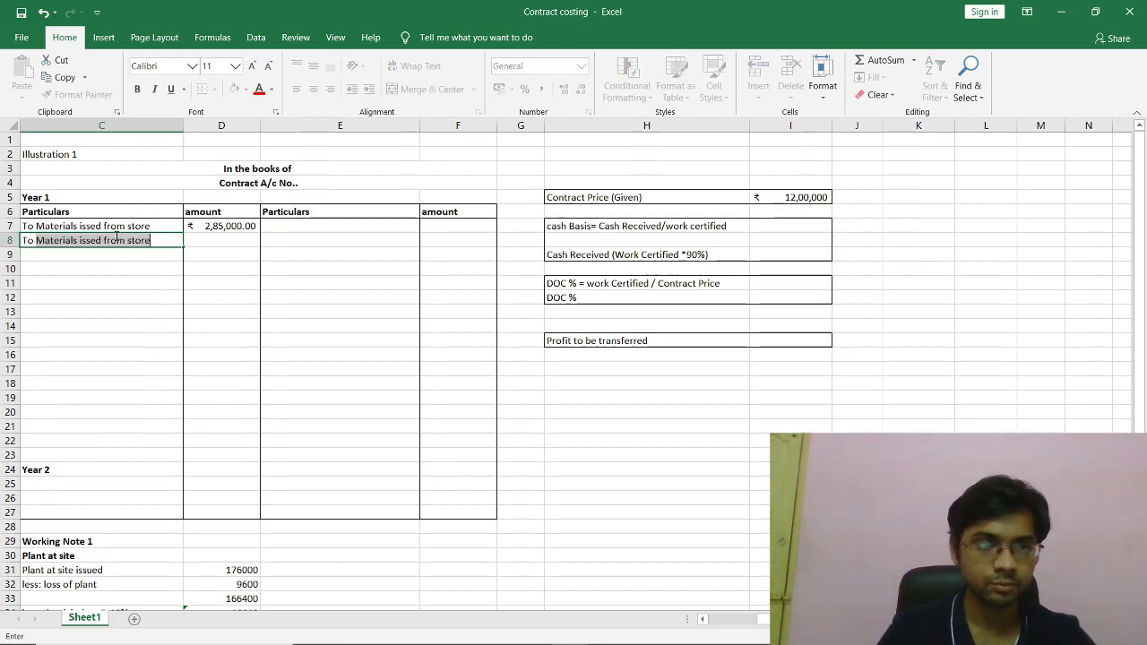
type("o")
key("Tab")
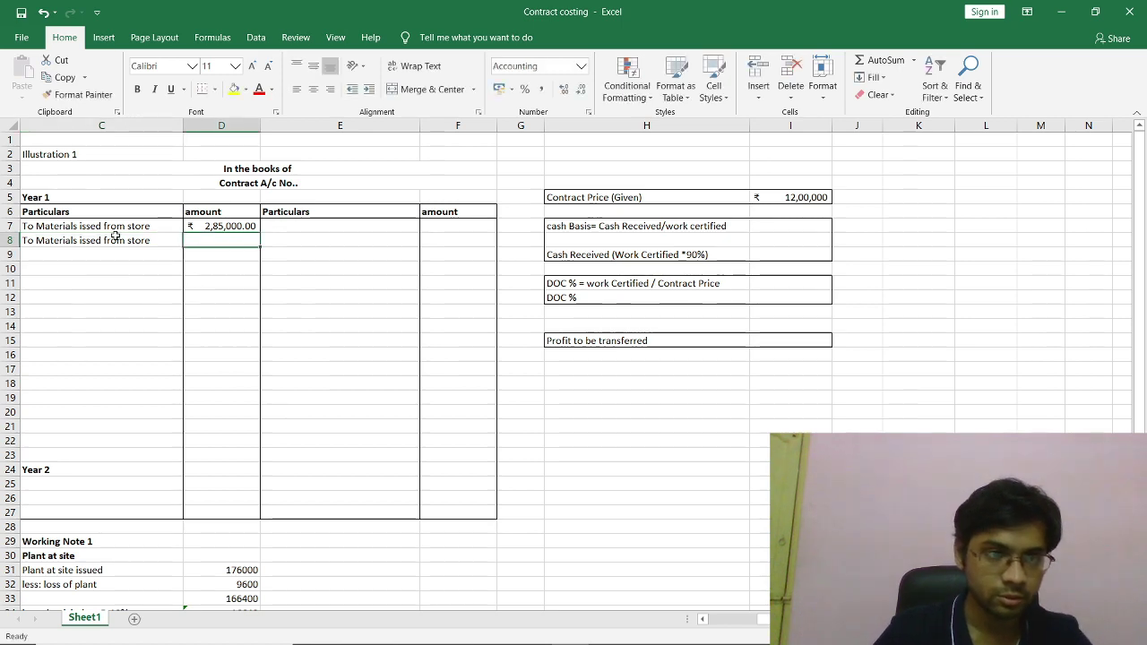
Change the Year 1 entry in C8 to "To Materials purchased".
left_click(116, 235)
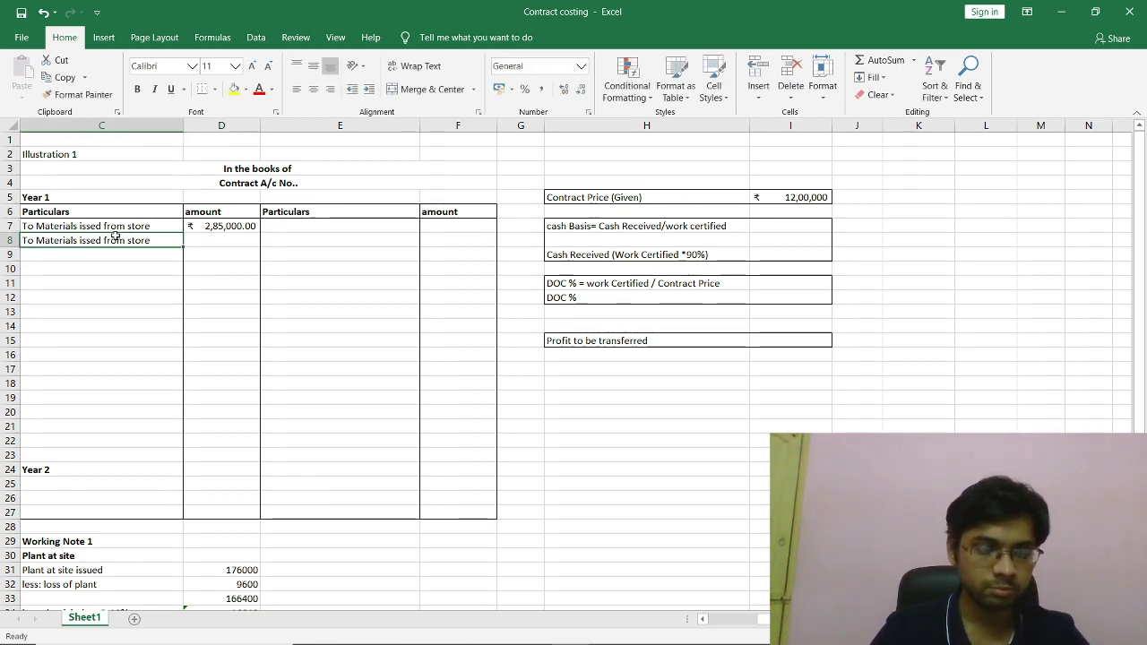
key("F2")
key("BackSpace")
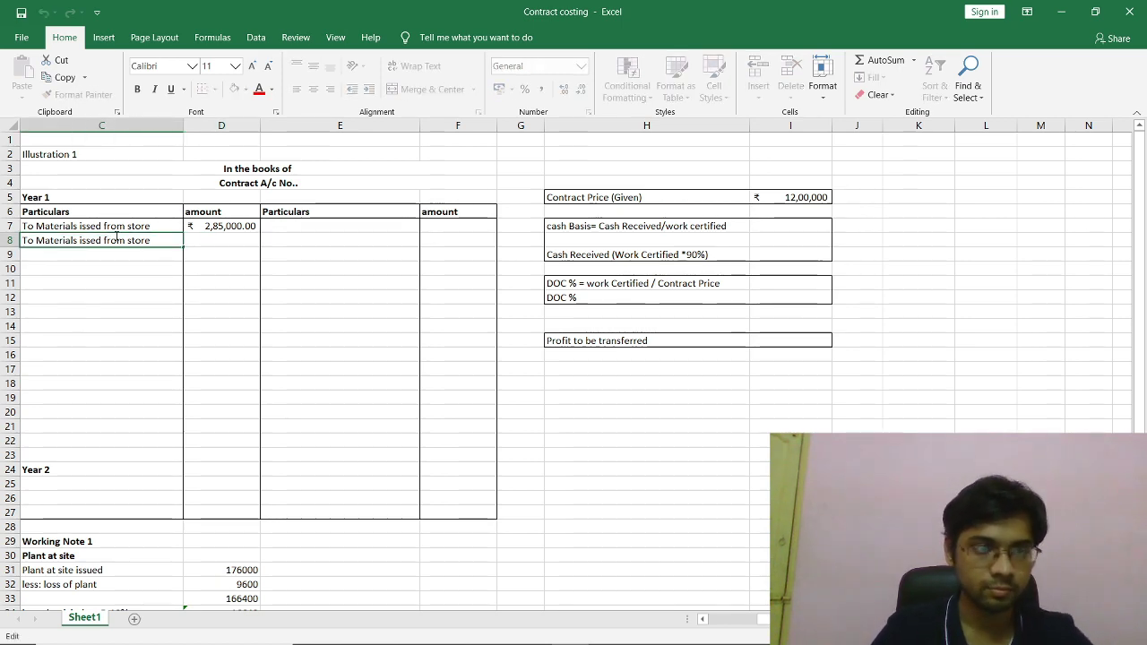
key("BackSpace")
key("BackSpace")
key("BackSpace")
key("BackSpace")
key("BackSpace")
key("BackSpace")
key("BackSpace")
key("BackSpace")
key("BackSpace")
key("BackSpace")
key("BackSpace")
key("BackSpace")
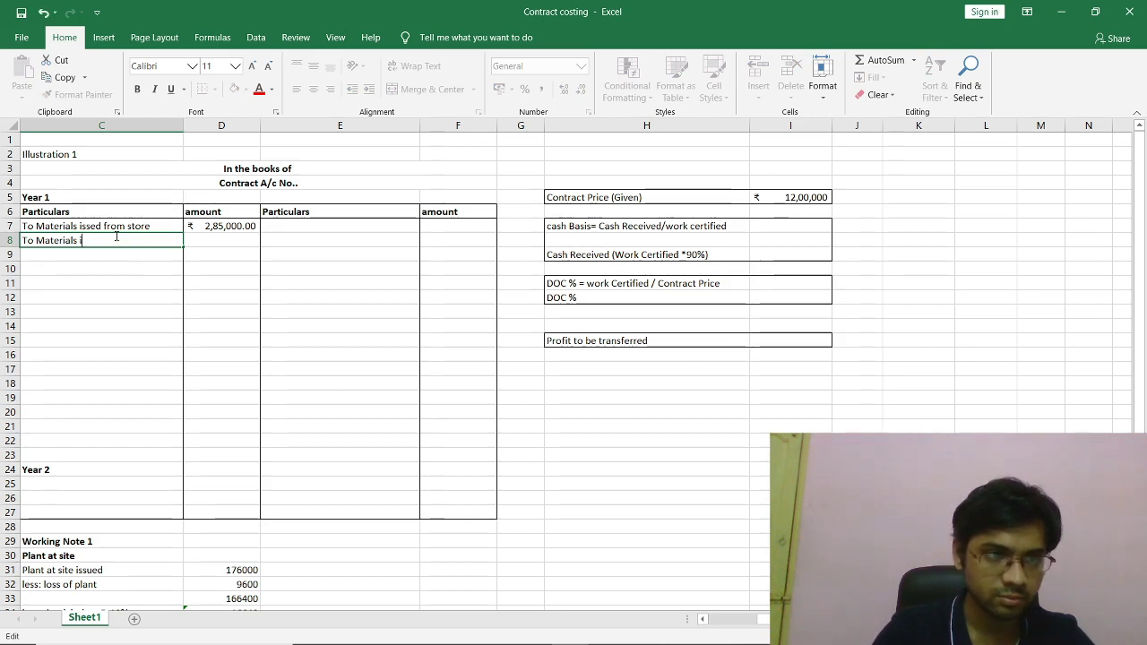
key("BackSpace")
type("pur")
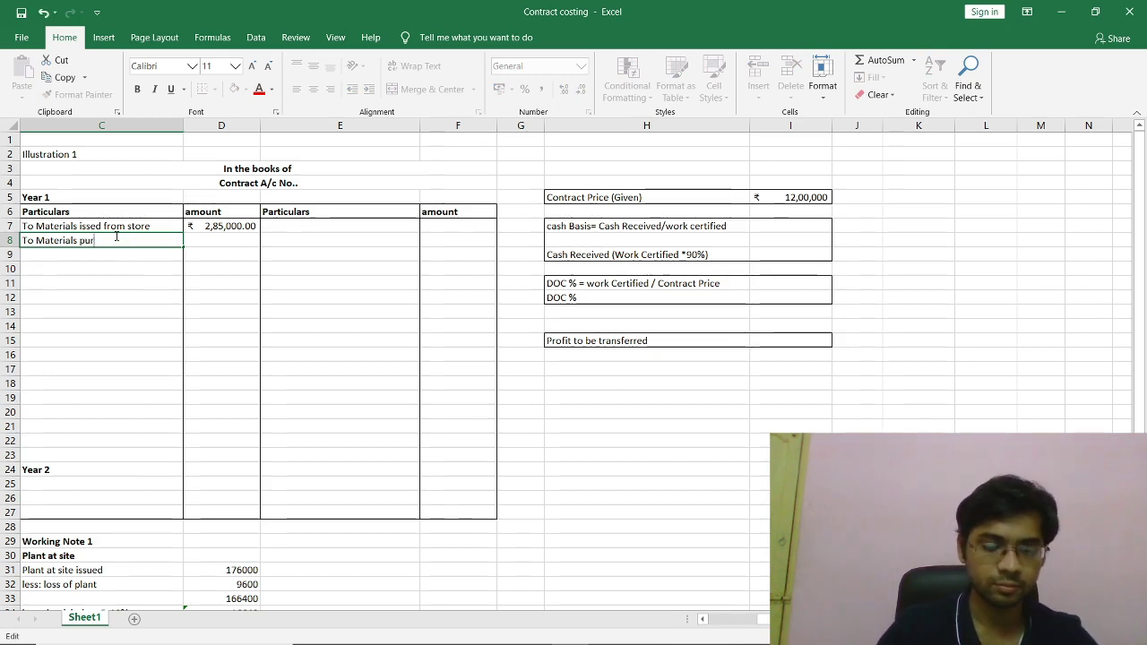
type("chased")
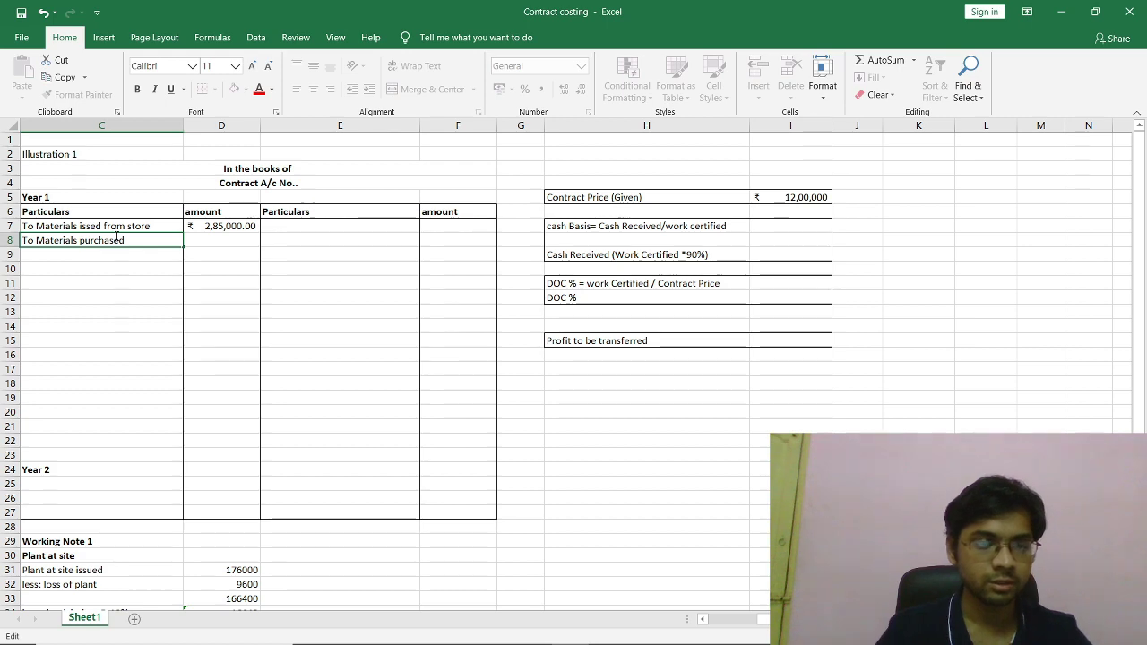
key("Tab")
Look up the amount of materials purchased in the Word problem and enter 91,000 in D8 of the Excel sheet.
key("alt+Tab")
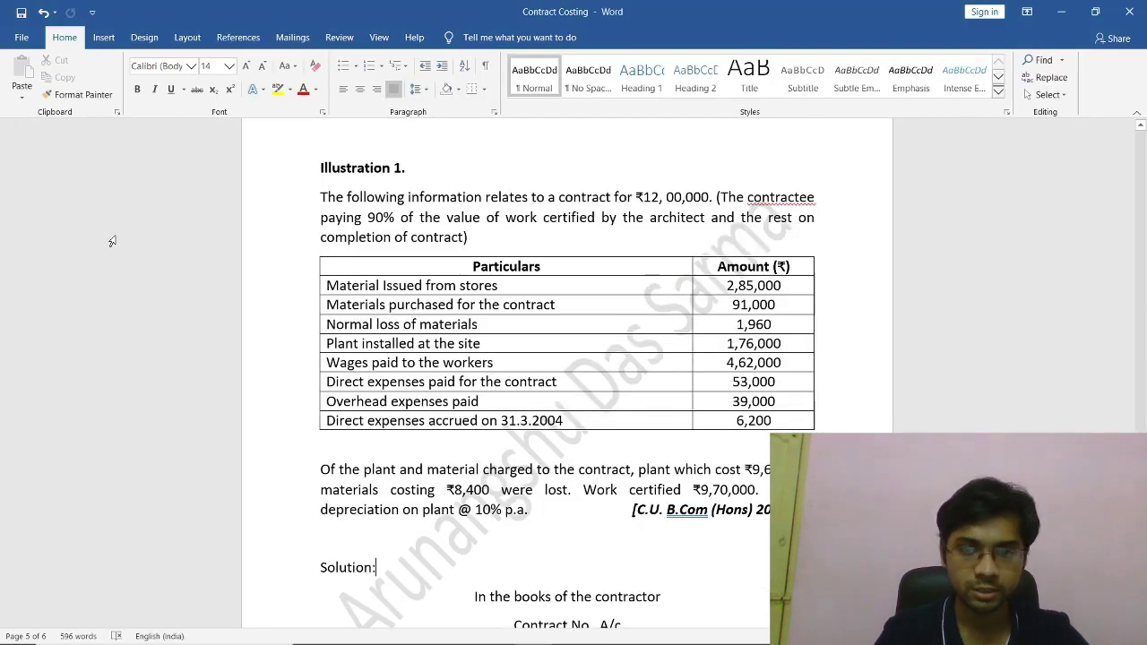
key("alt+Tab")
type("91")
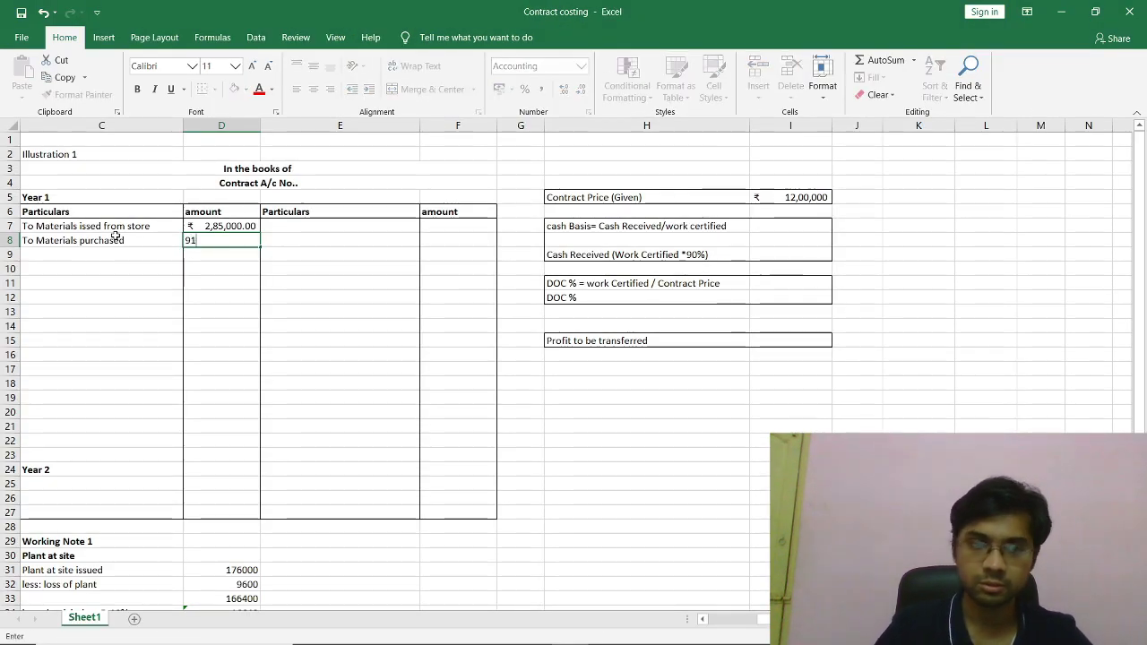
type(",000")
key("Return")
Check the plant item in the Word problem and enter "To plant istalled at site" in C9 of the Excel sheet.
key("alt+Tab")
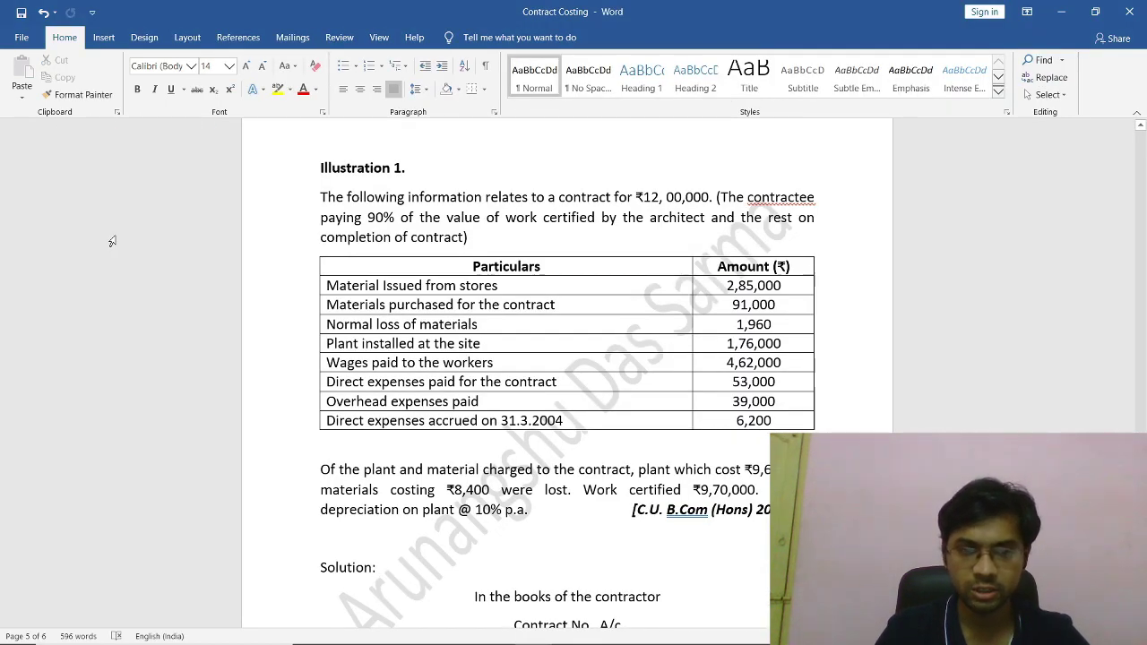
key("alt+Tab")
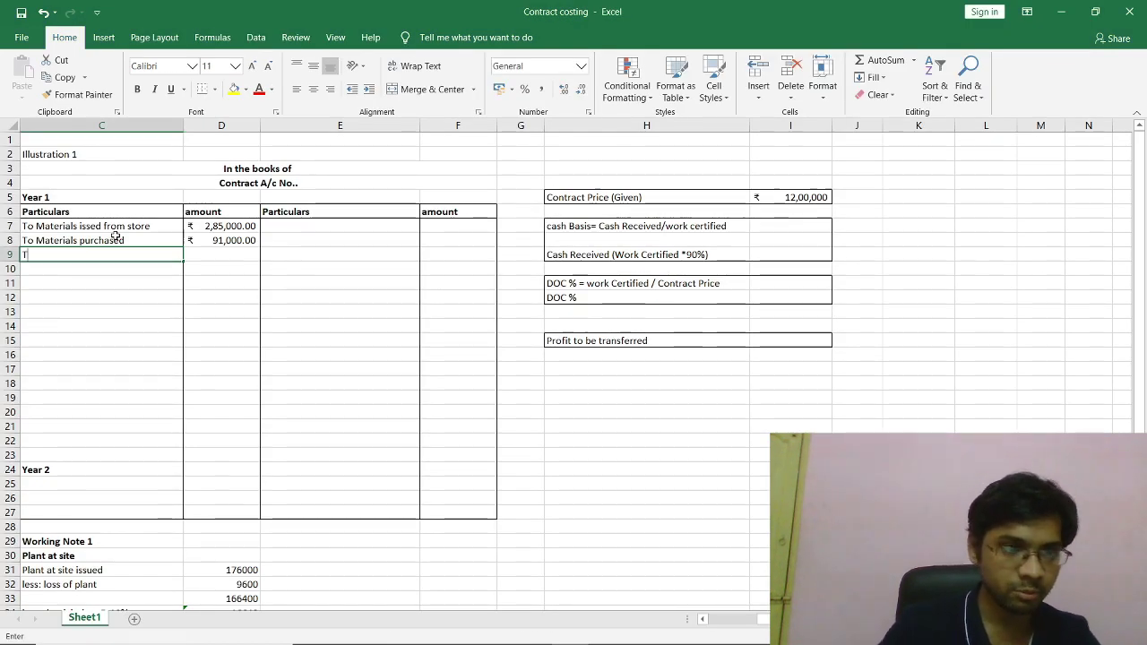
type("To")
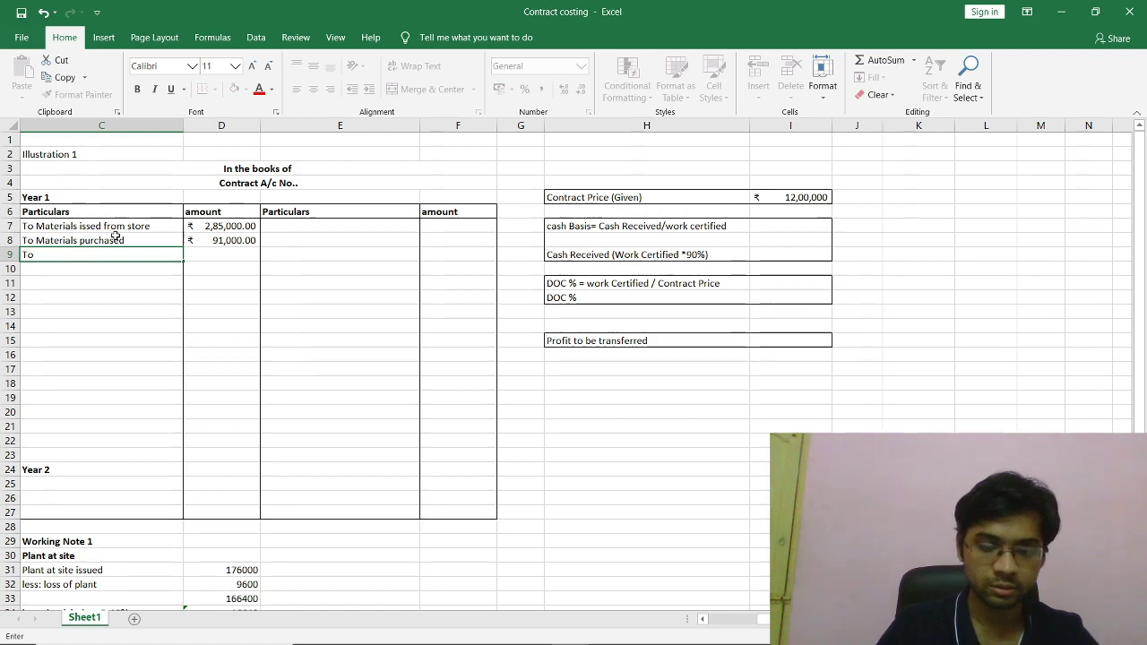
type(" plant")
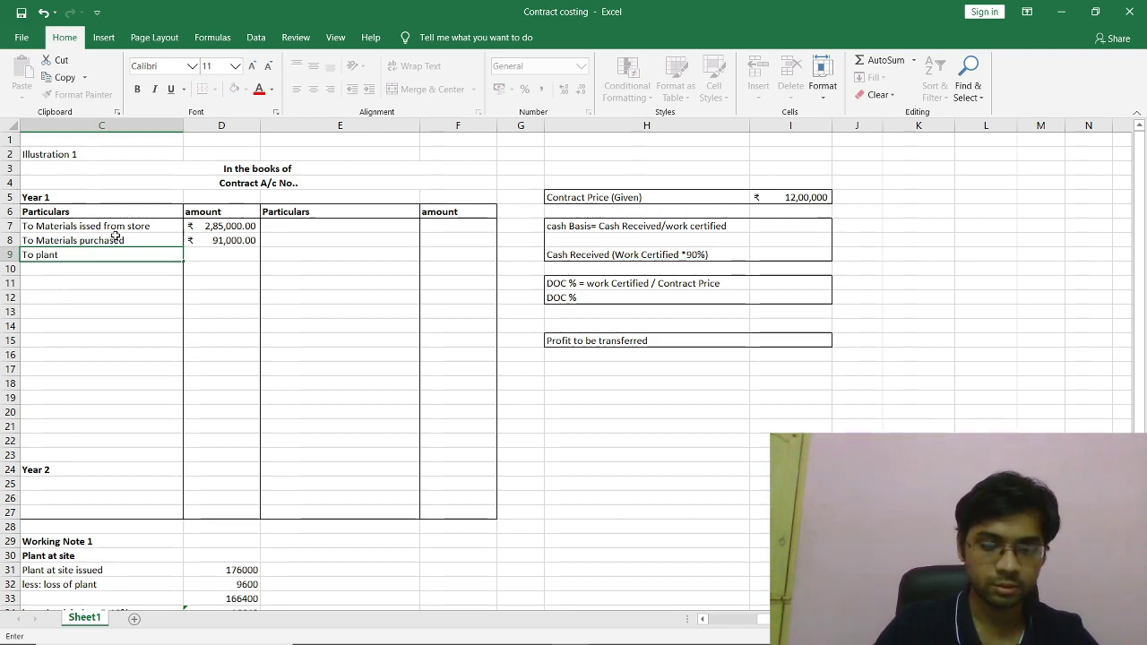
type(" istalle")
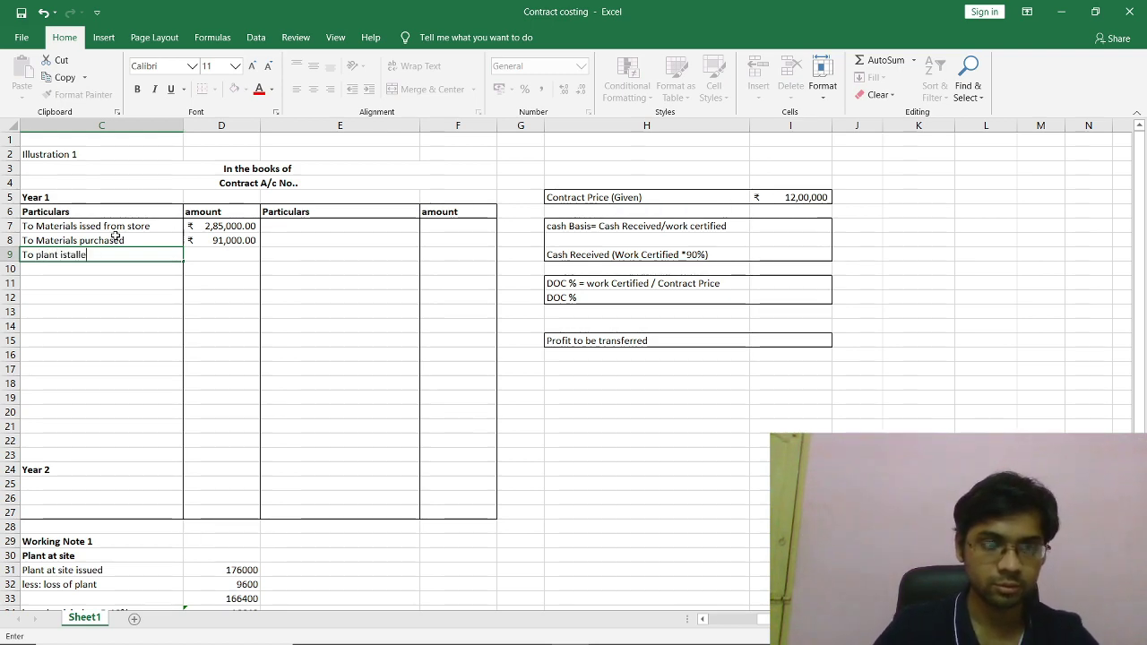
type("d at")
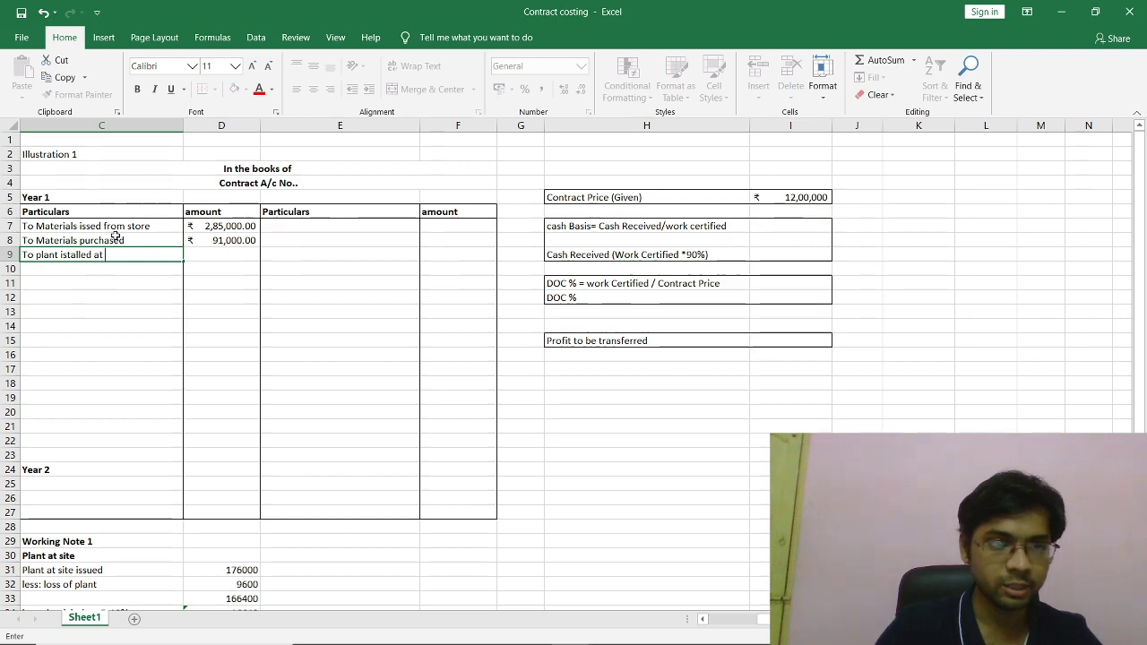
type(" site")
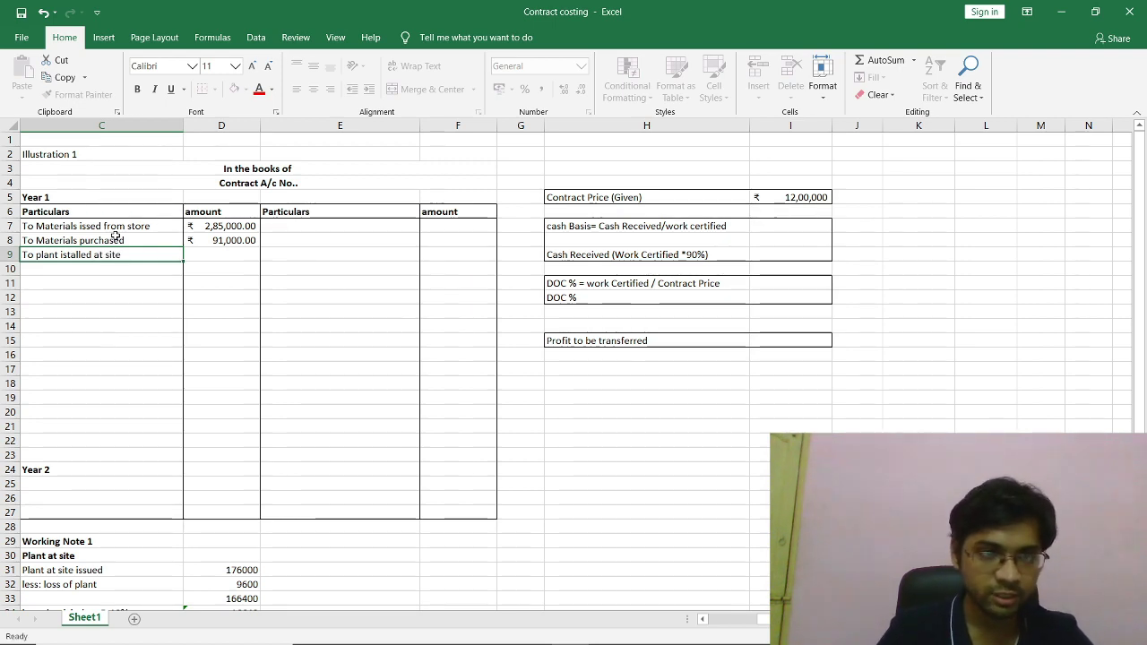
Enter 176000 in D9 as the amount of the plant installed at site.
key("Tab")
type("1,76,000")
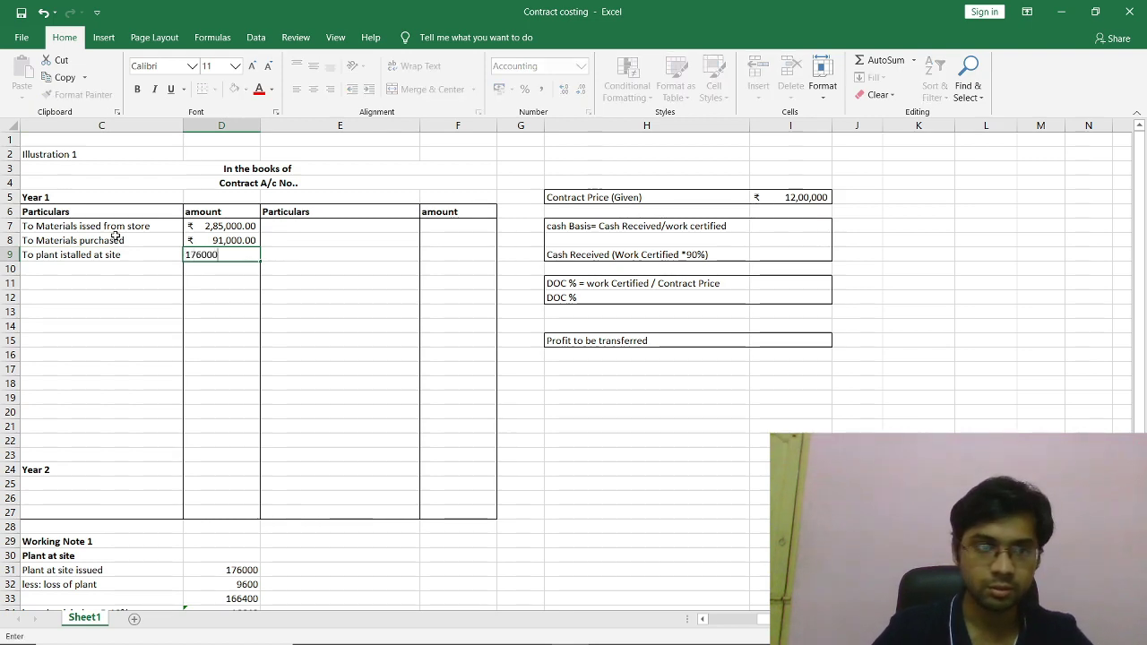
key("Return")
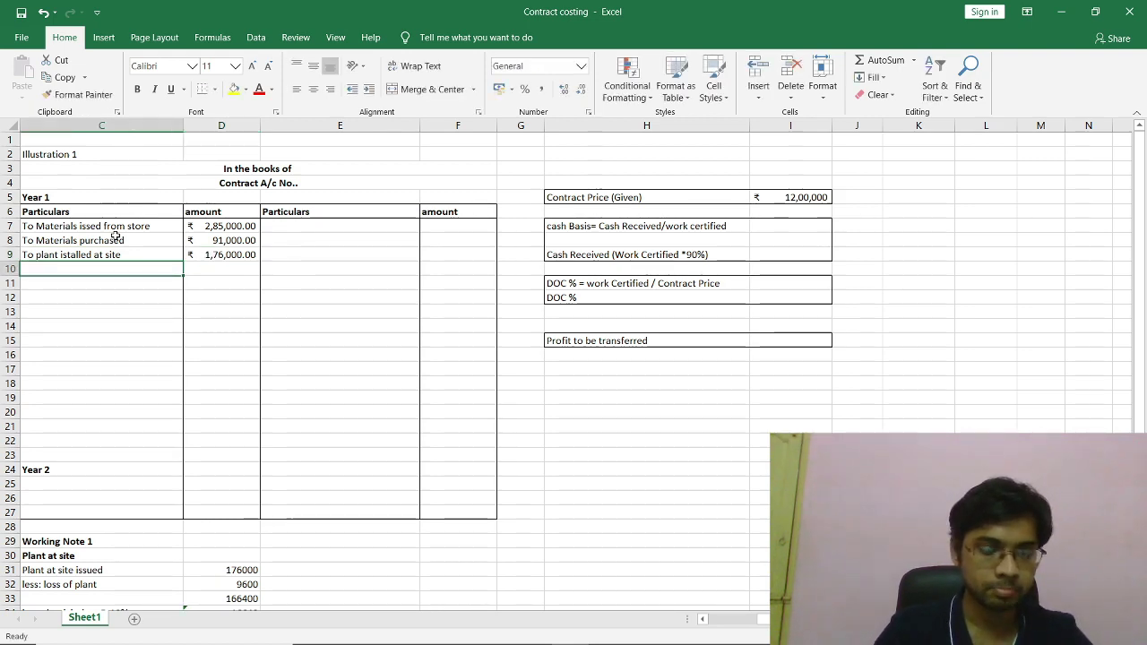
Check the wages item in the Word problem and write "To wages" in C10 of the Excel sheet.
key("alt+Tab")
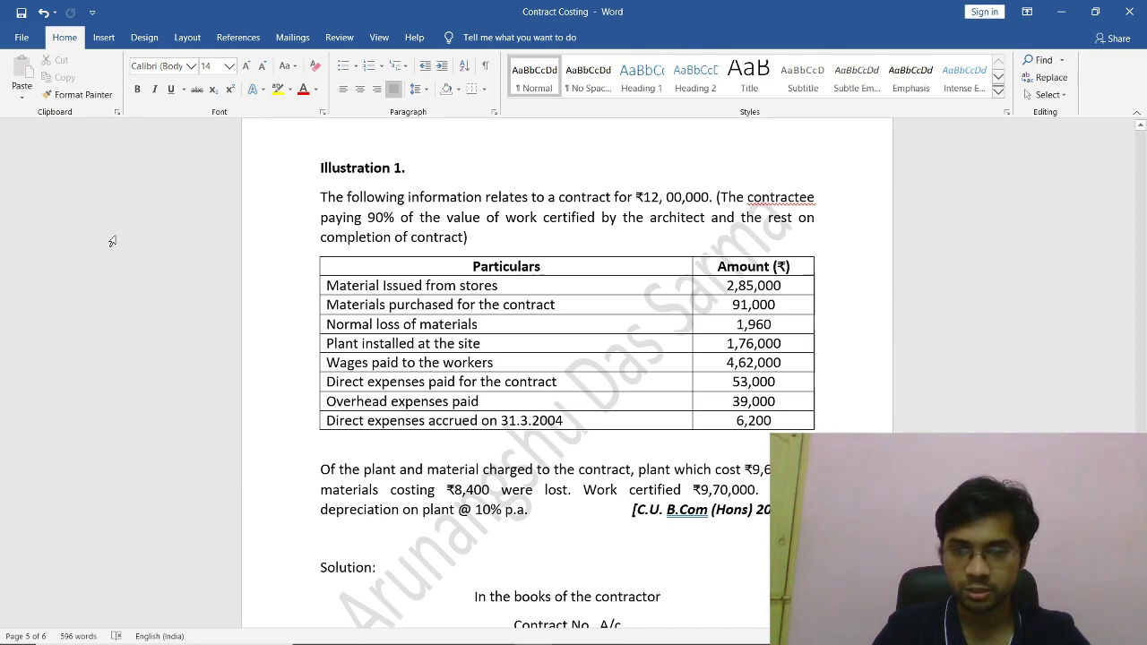
key("alt+Tab")
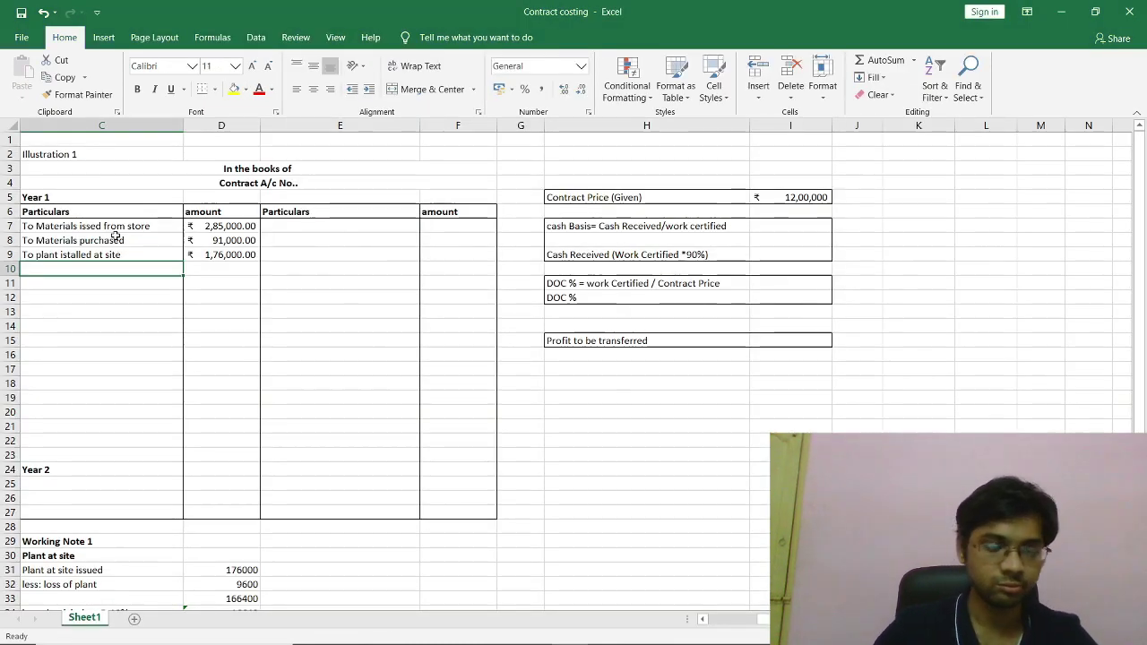
type("To ")
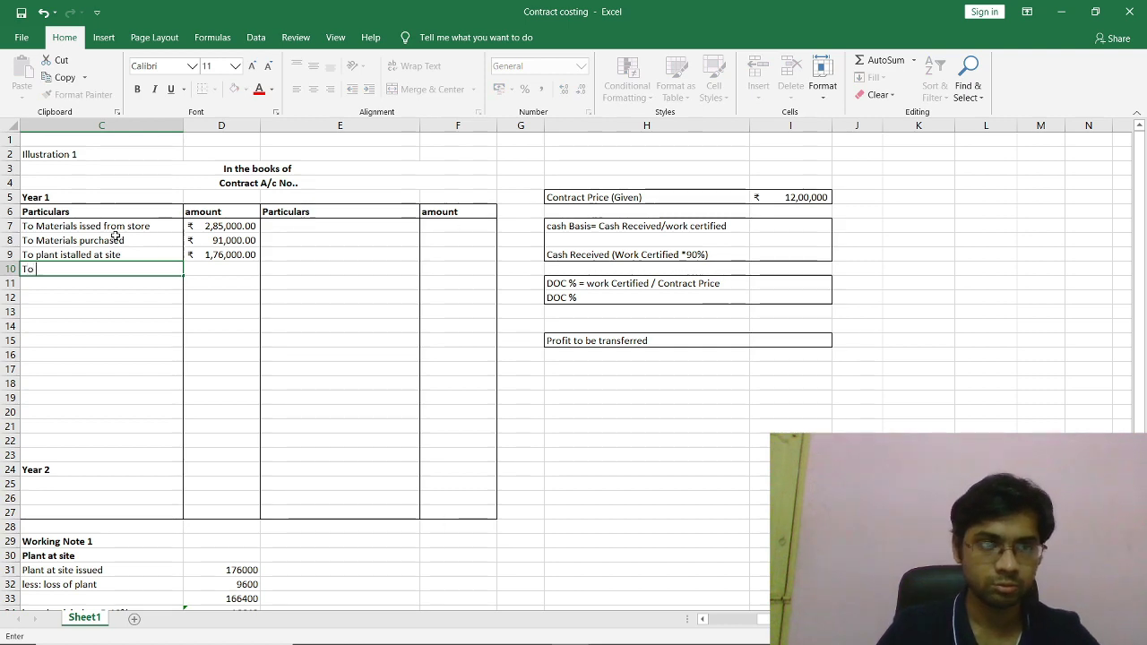
type("wages ")
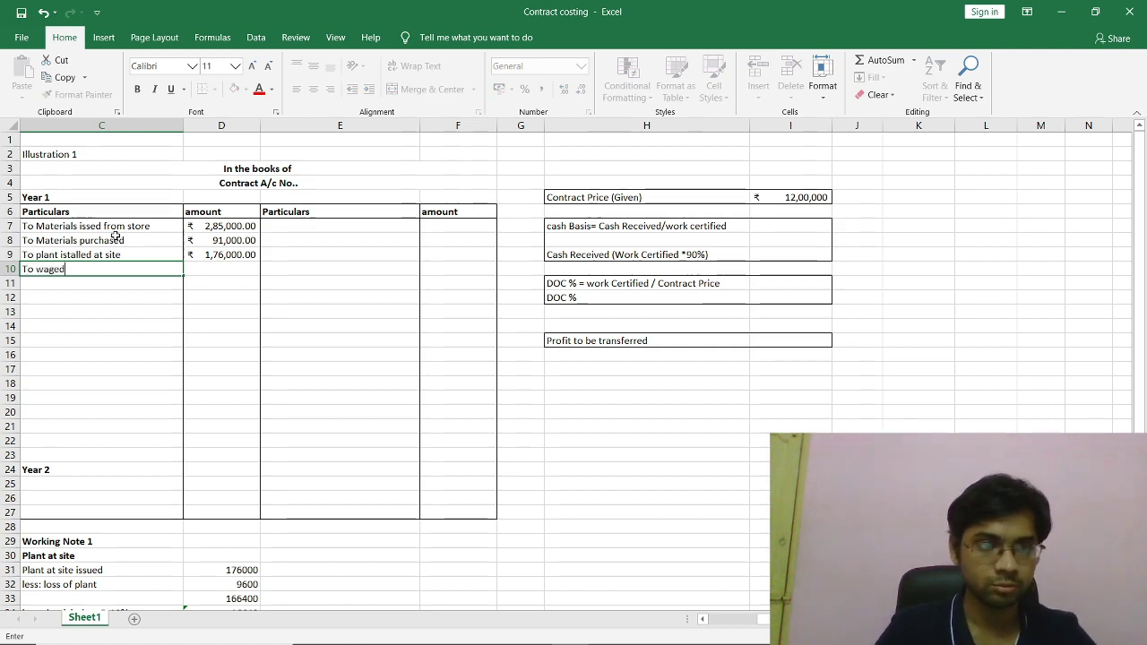
type("pai")
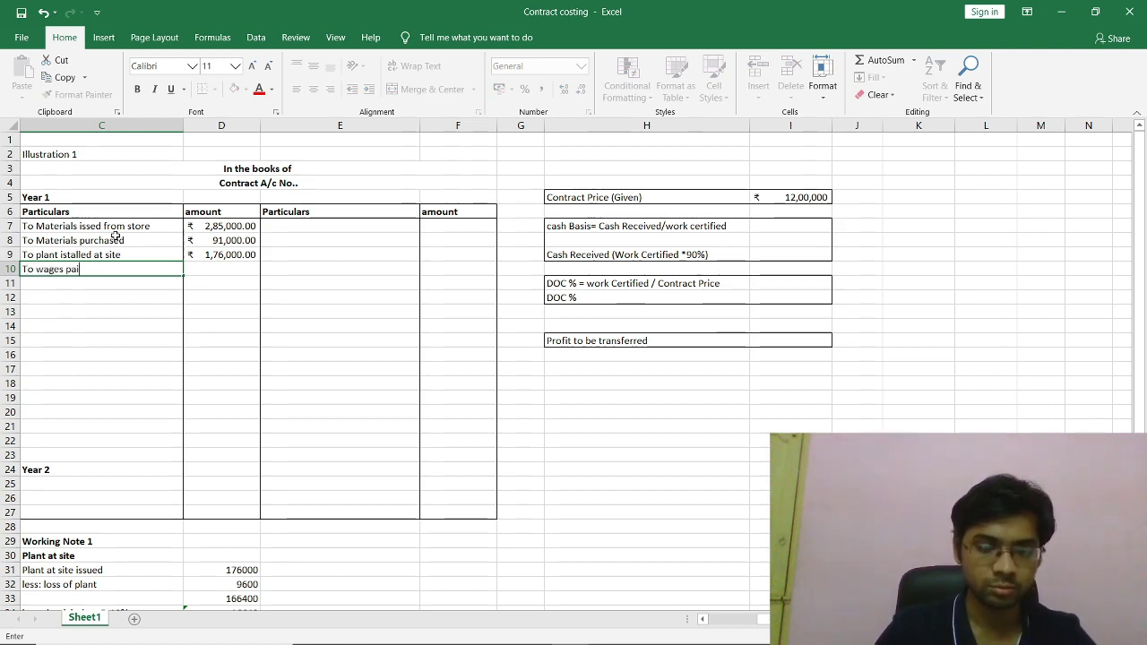
type("d")
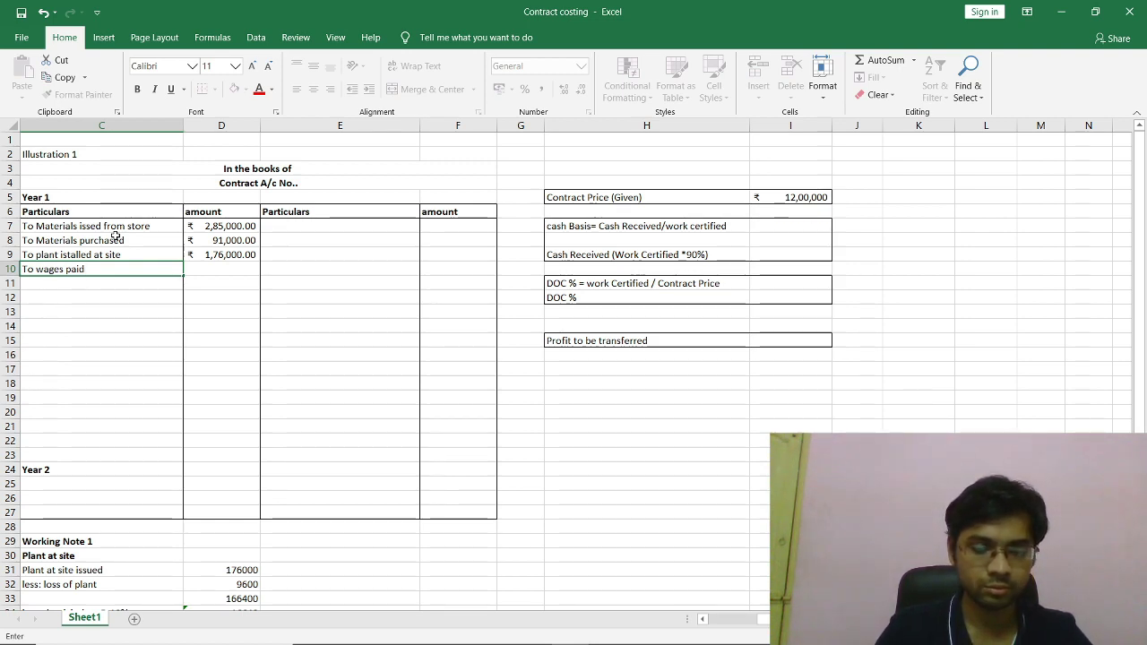
key("BackSpace")
key("BackSpace")
key("BackSpace")
key("BackSpace")
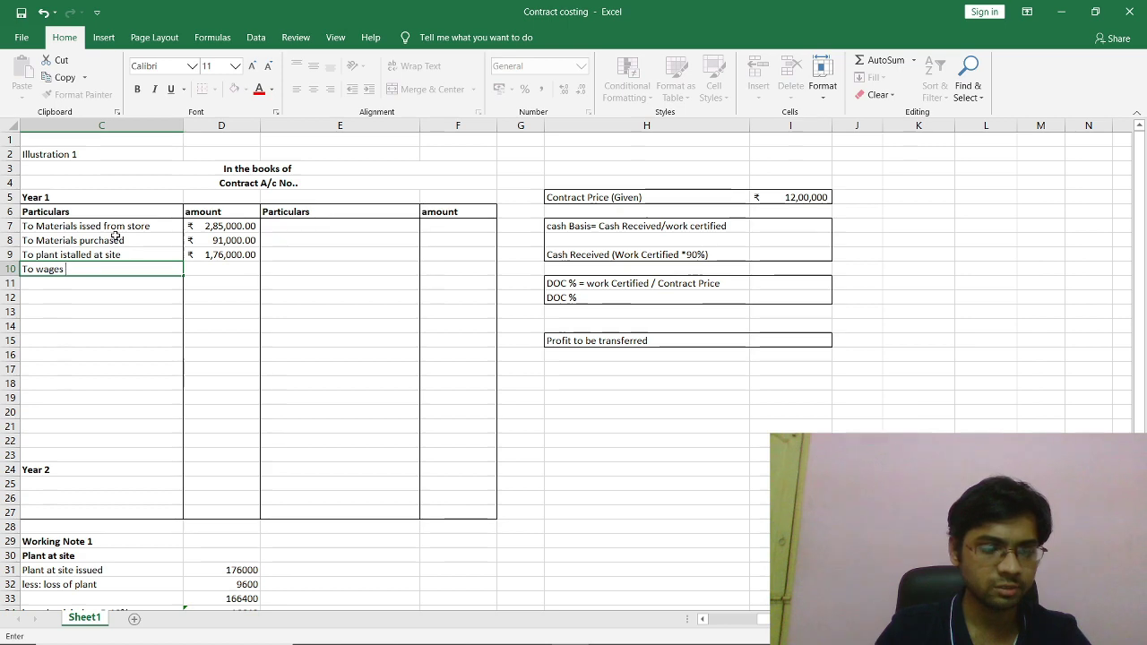
Look up the wages amount in the Word problem and enter 462000 in D10 of the Excel sheet.
key("alt+Tab")
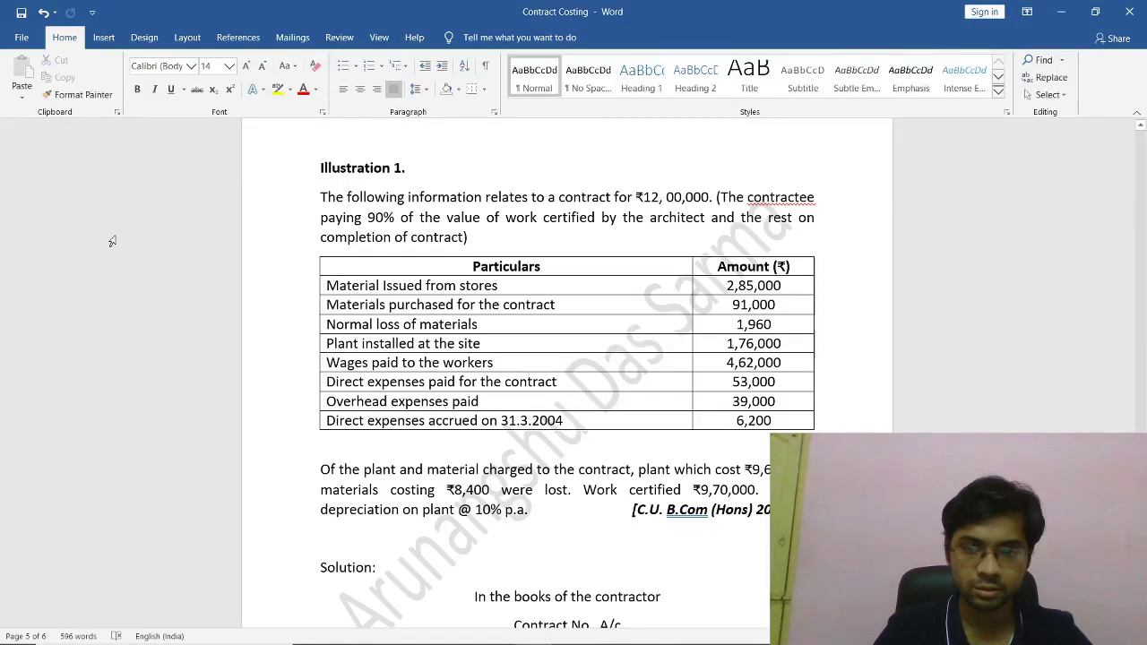
key("alt+Tab")
key("Tab")
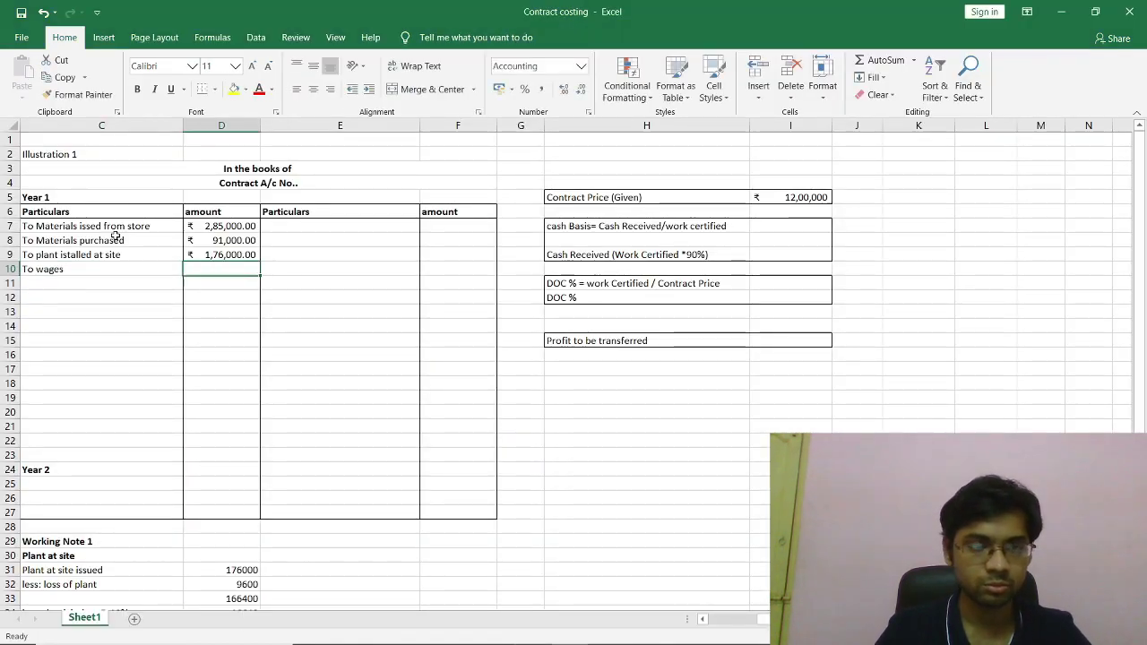
type("462000")
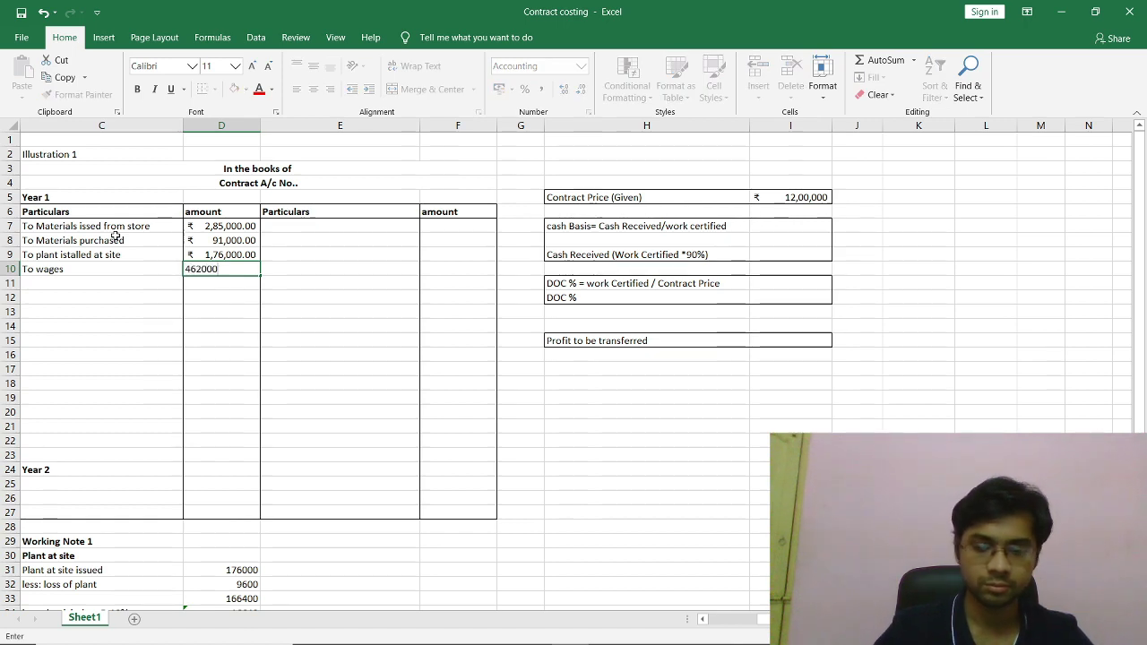
key("Return")
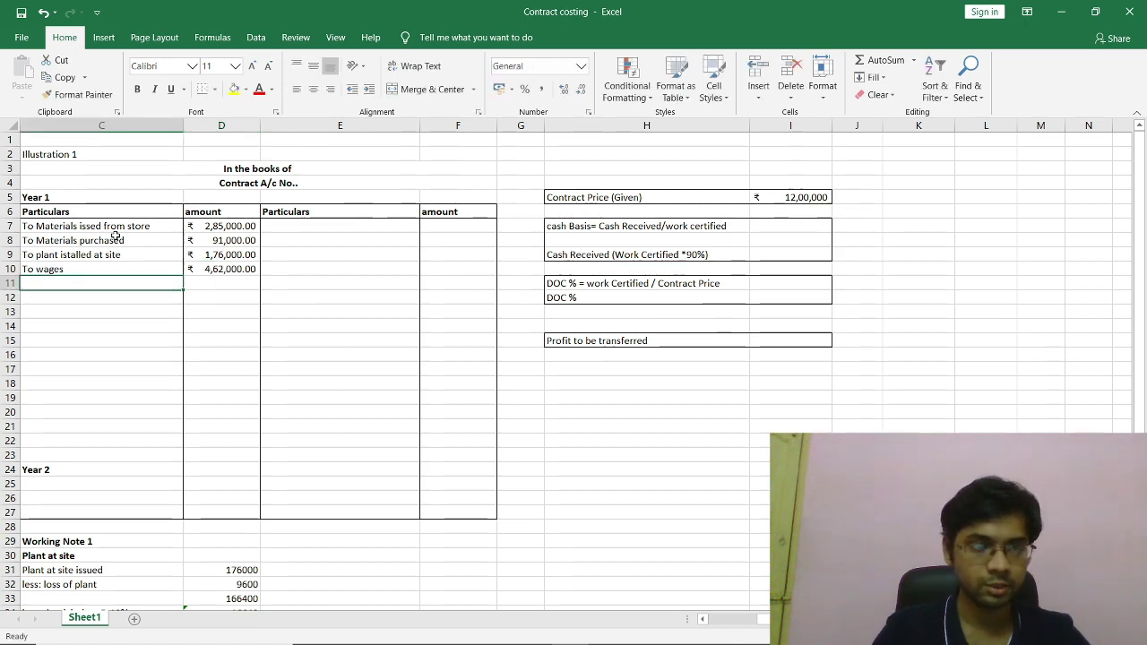
Check the direct expenses in the Word problem, then enter "To Direct Expenses" in C11 and 53000 in D11 of the Excel sheet.
key("alt+Tab")
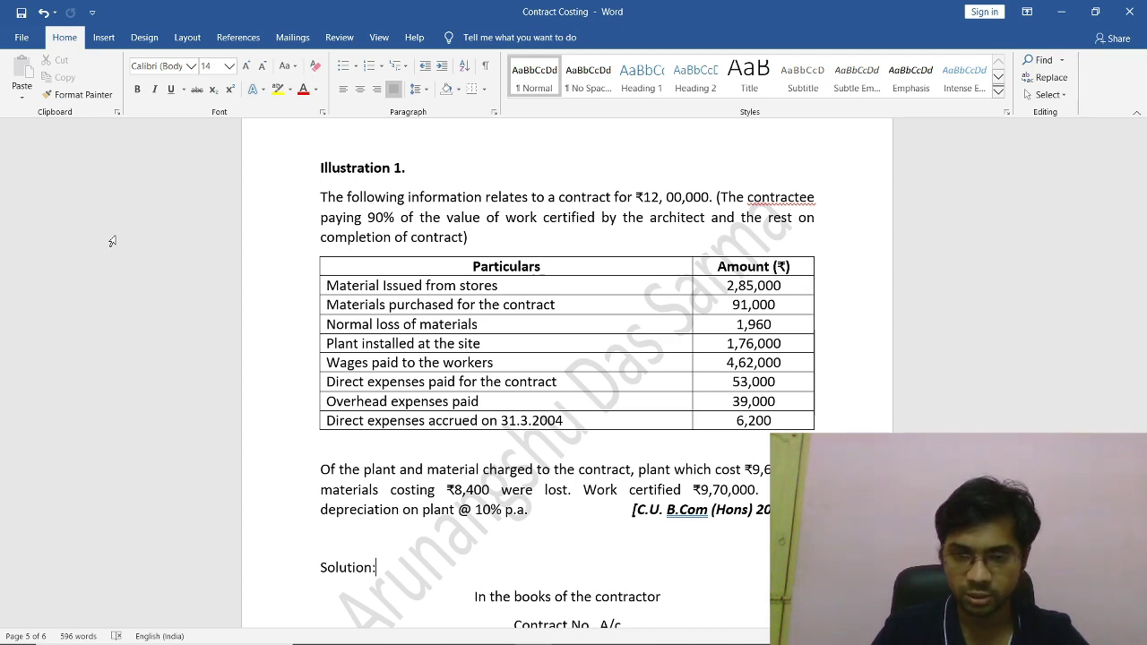
key("alt+Tab")
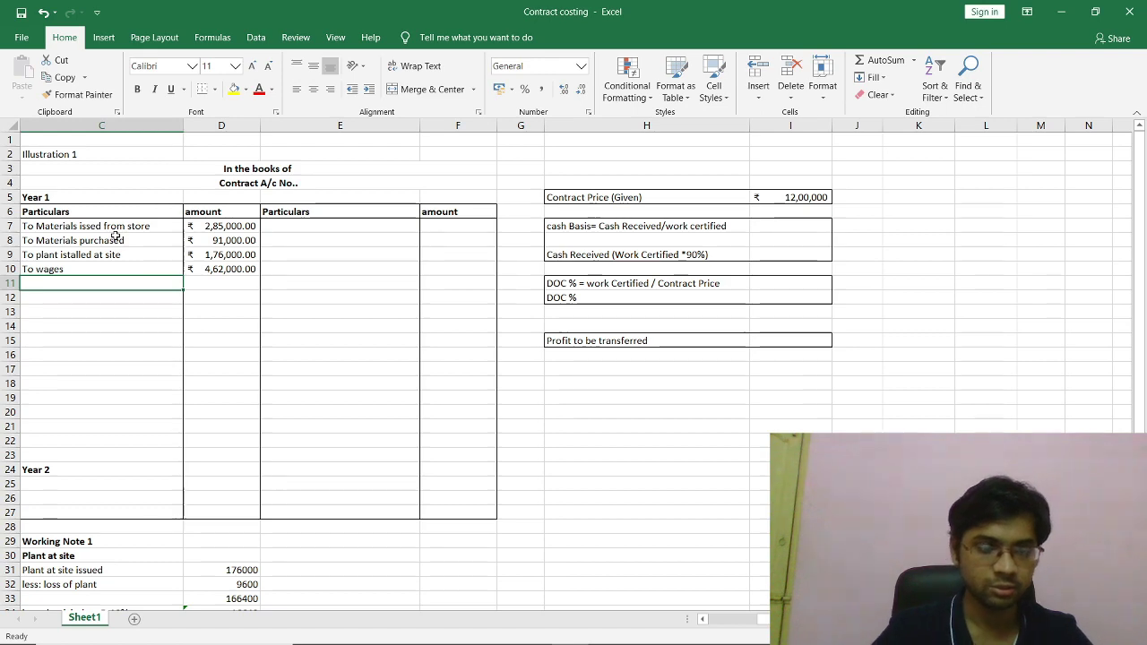
type("To")
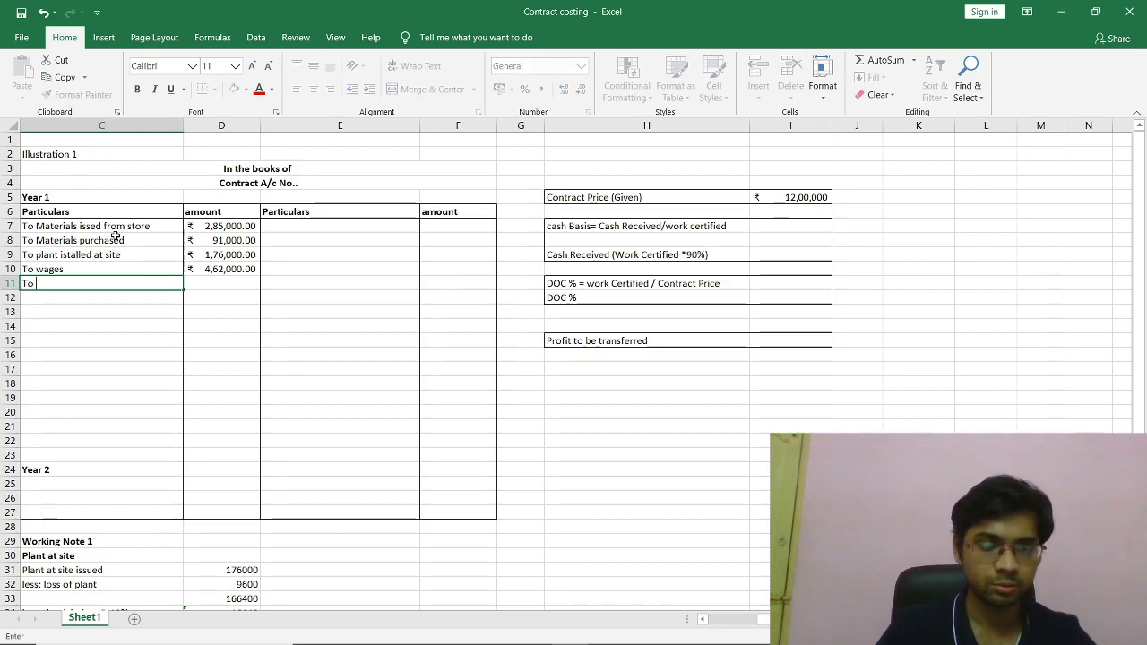
type(" Dire")
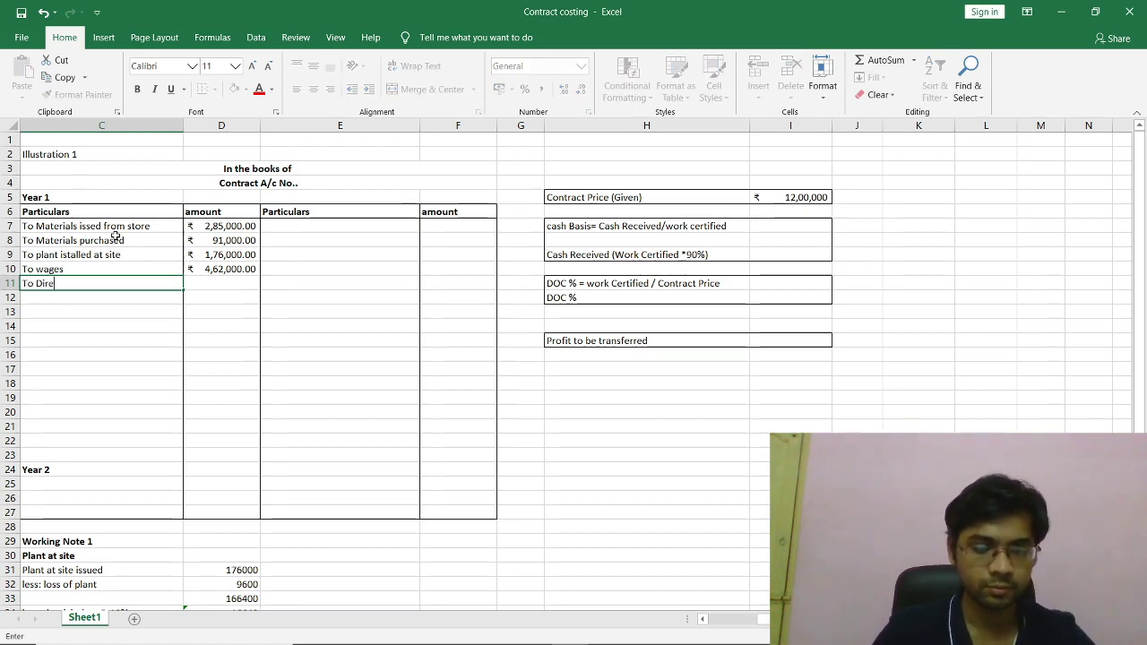
type("ct Ex")
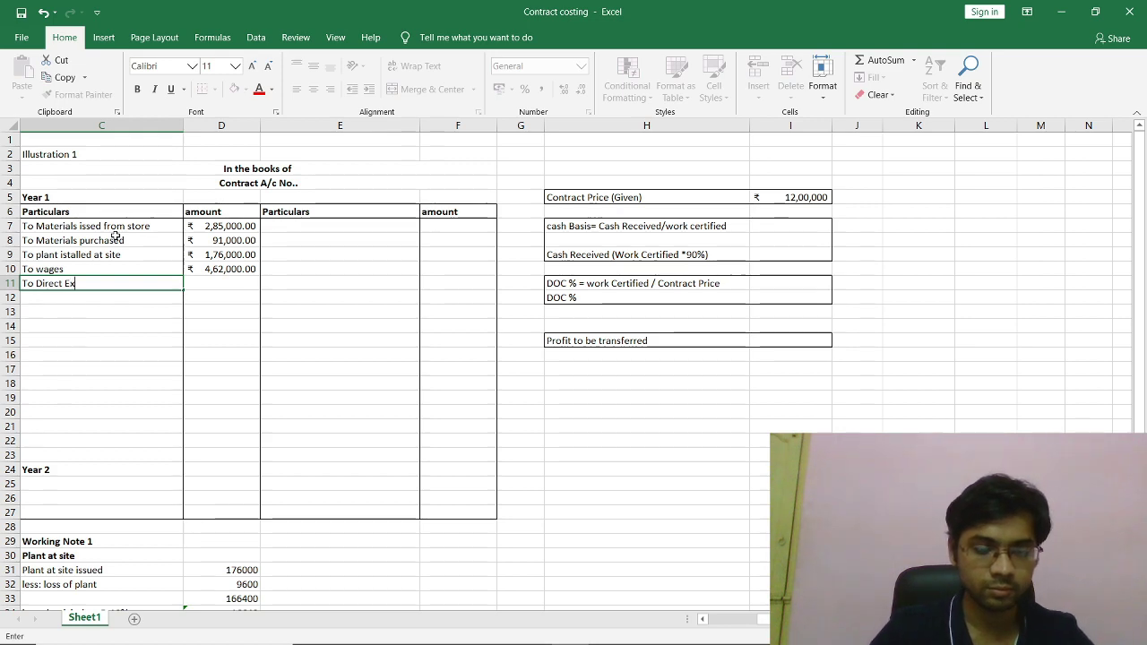
type("penses")
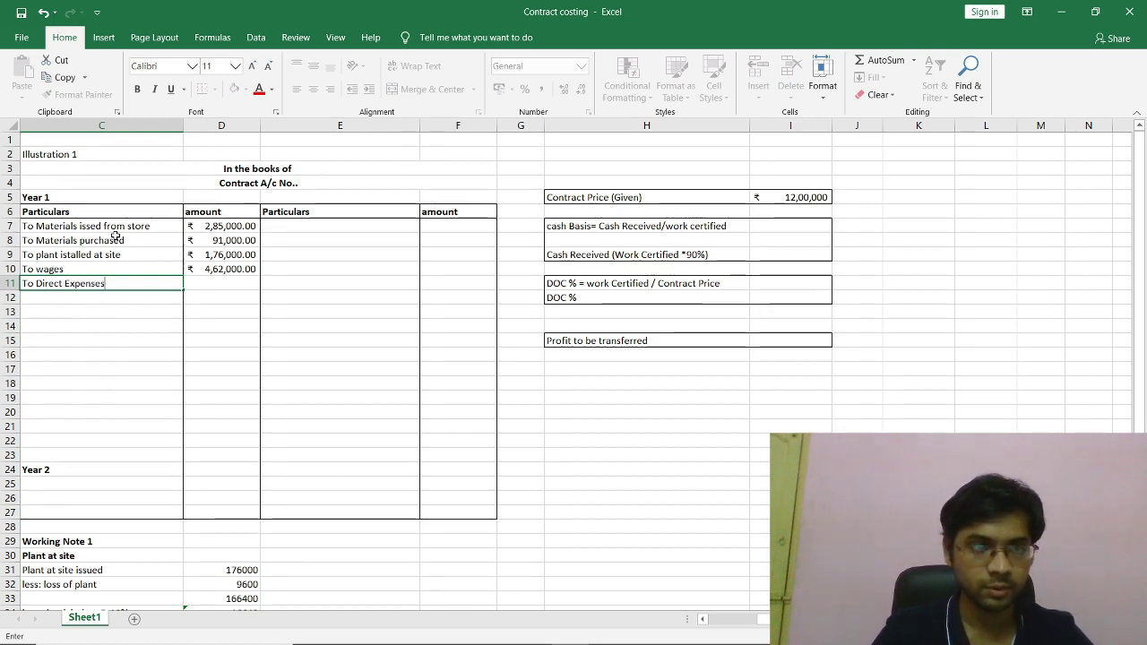
key("Tab")
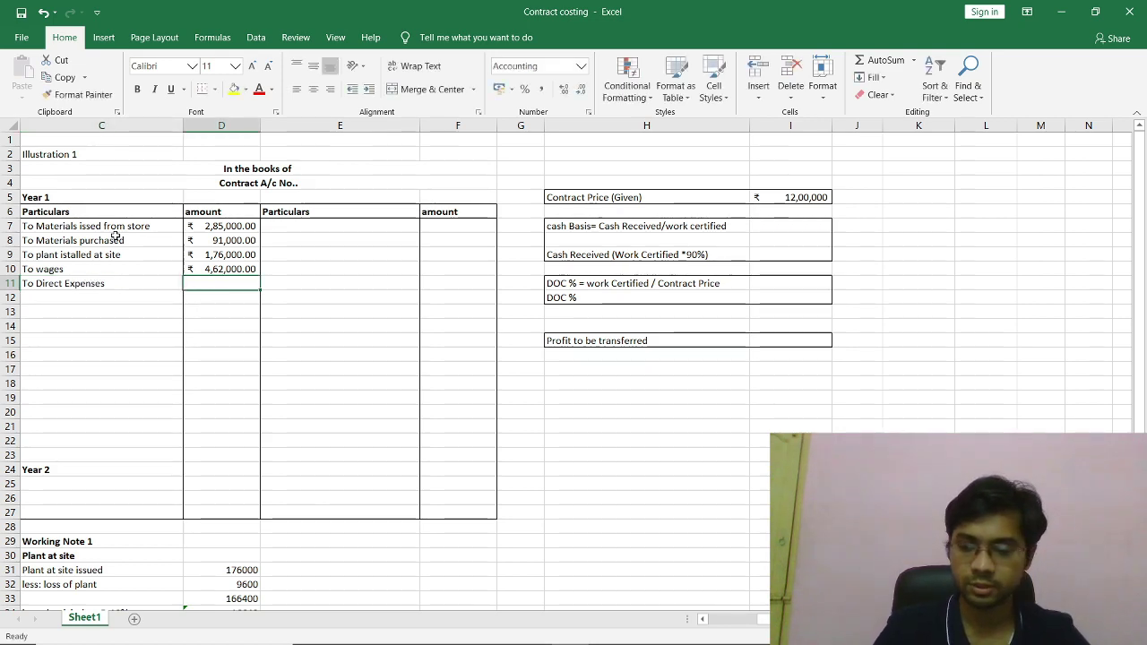
type("53000")
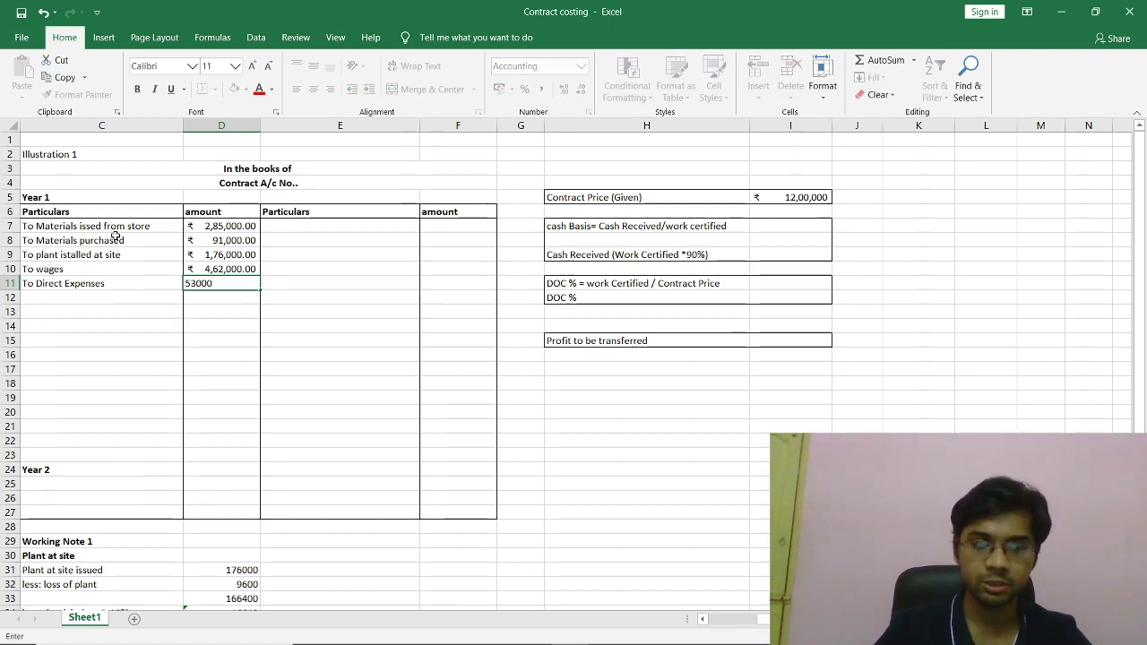
key("Return")
Check the accrued expenses item in the Word problem and enter "To Direct Expenses Accrued" in C12 of the Excel sheet.
key("alt+Tab")
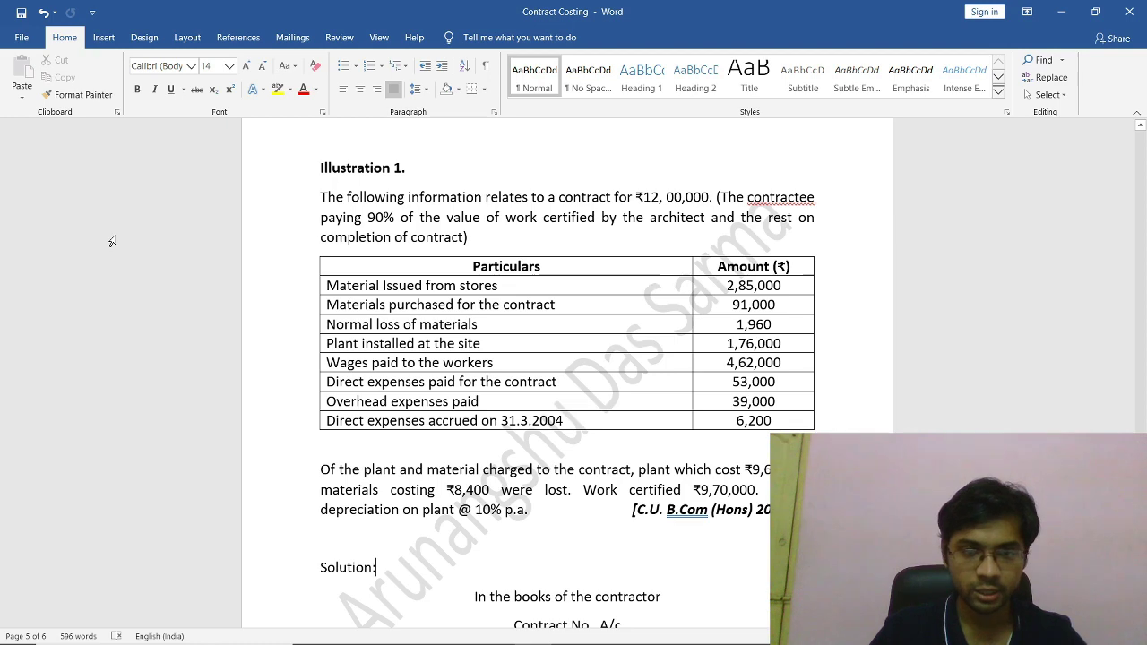
key("alt+Tab")
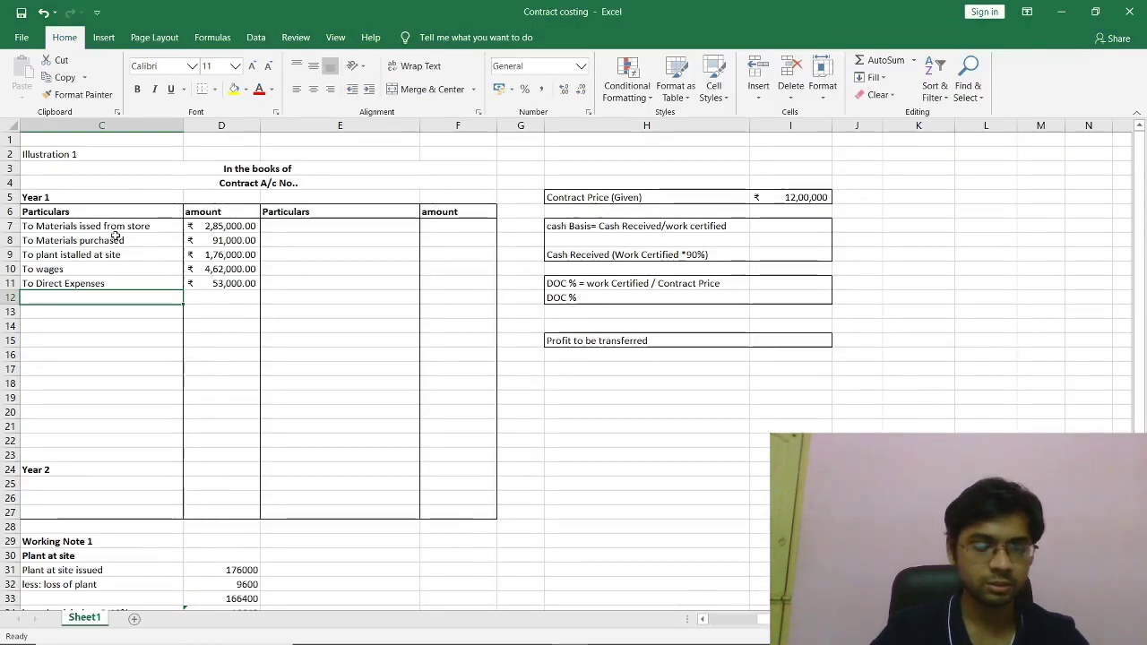
type("To")
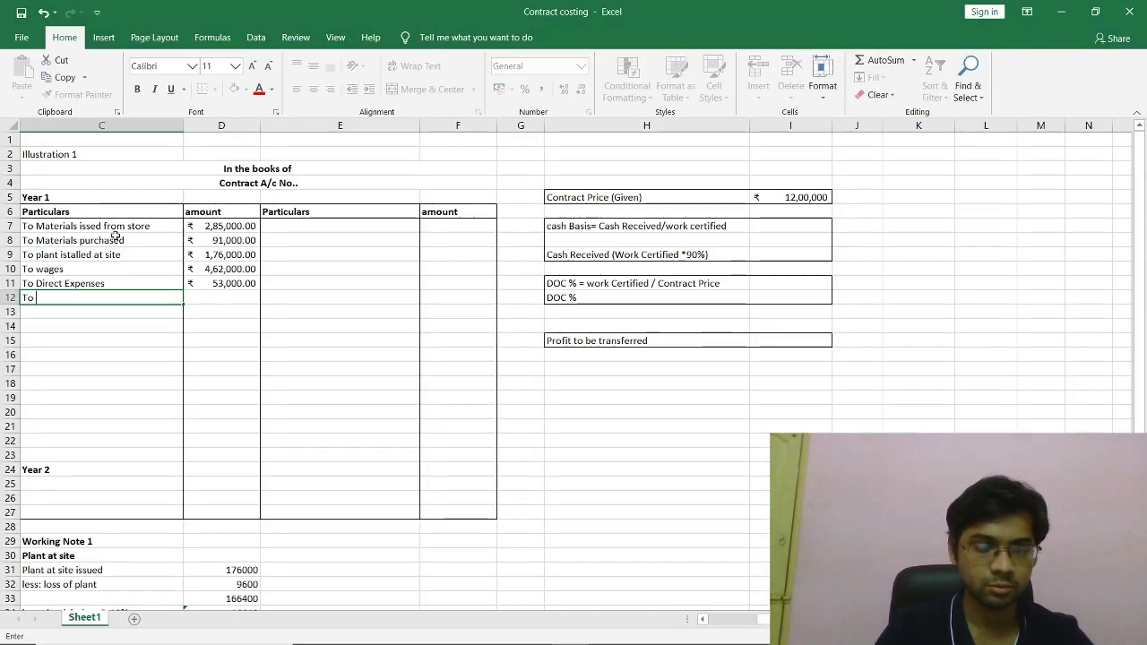
type(" Direc")
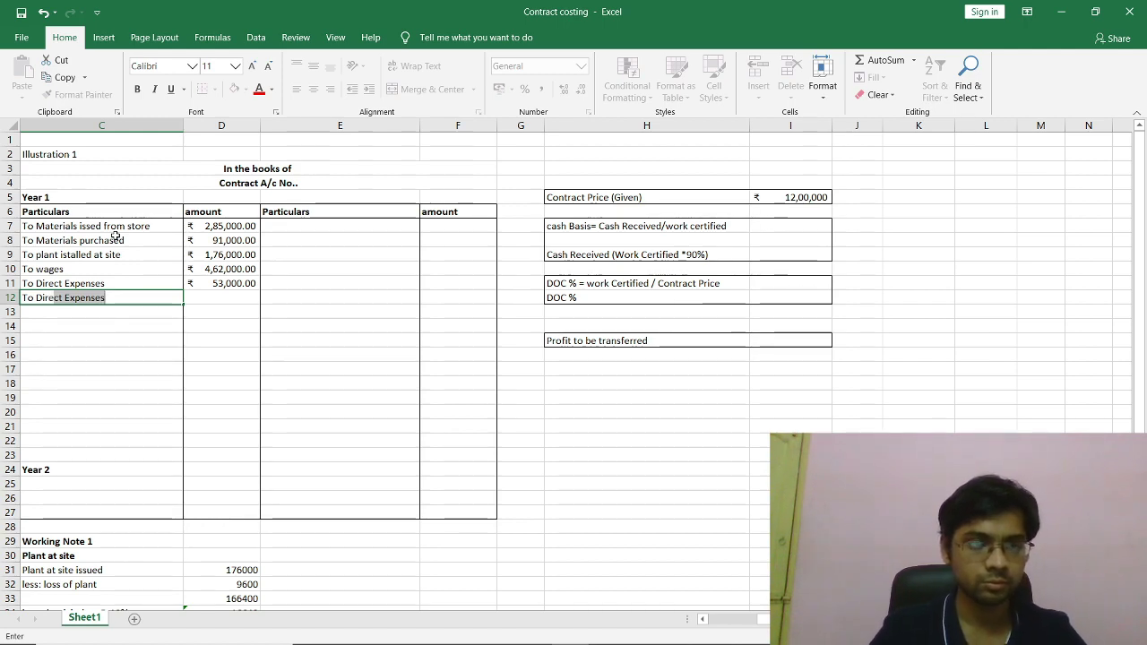
key("Tab")
key("Left")
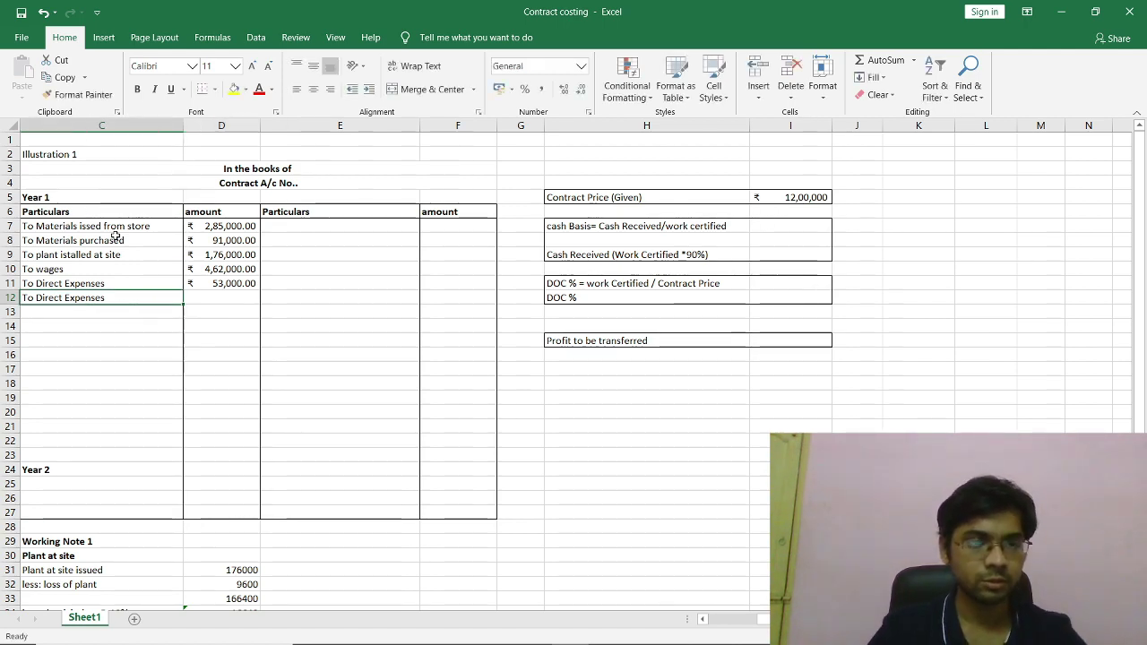
key("F2")
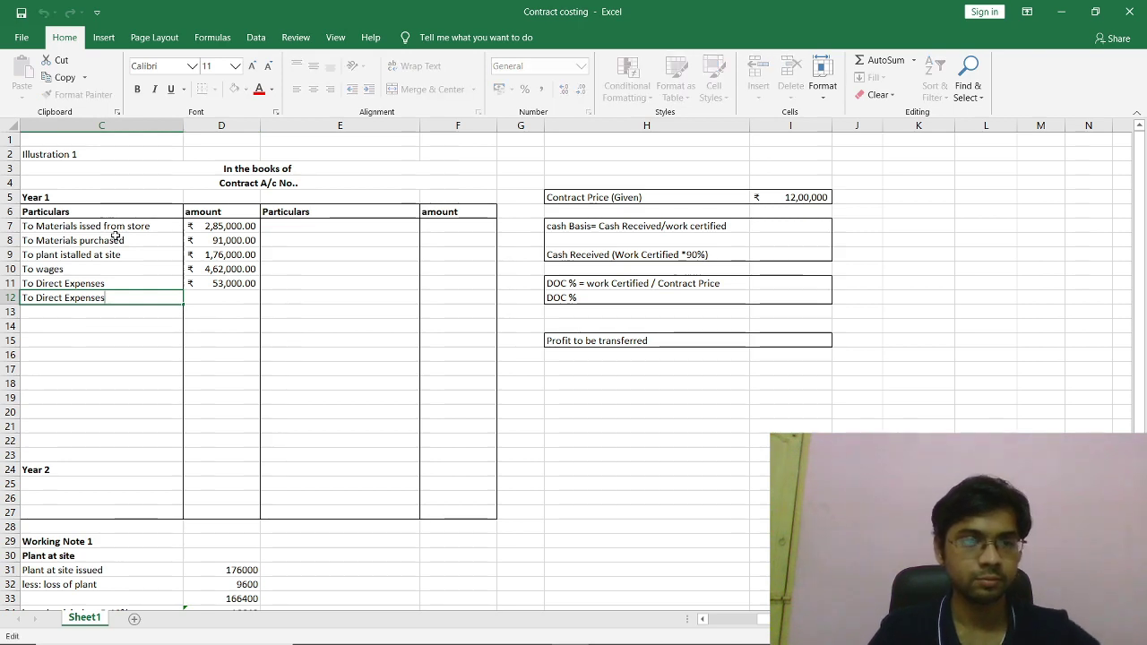
type("A")
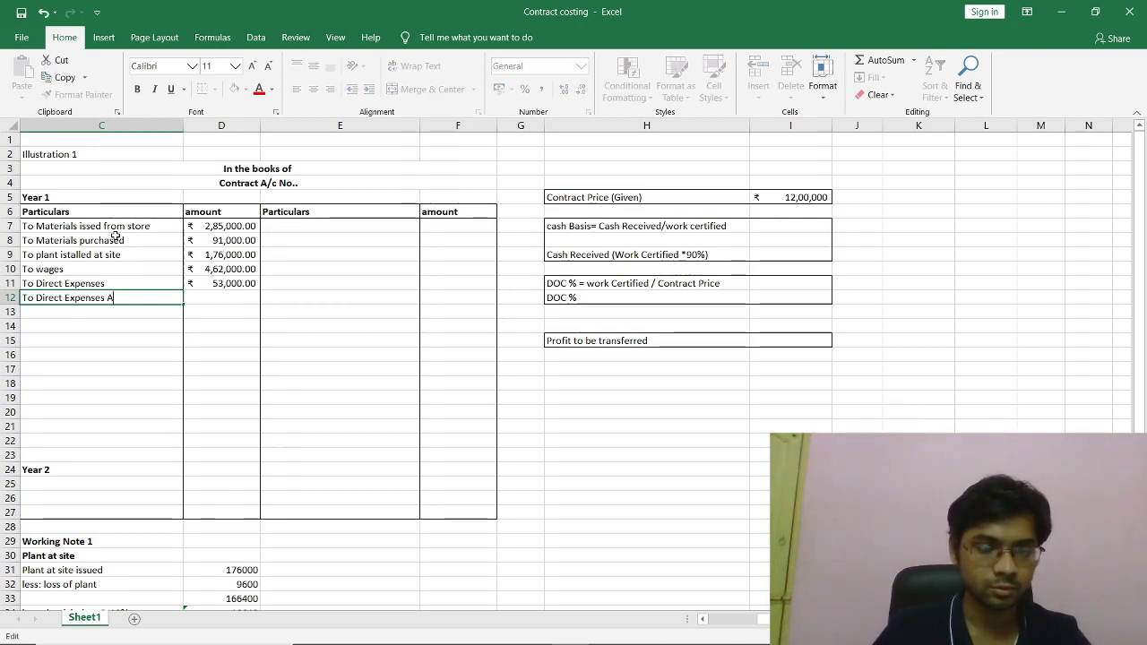
type("ccrued")
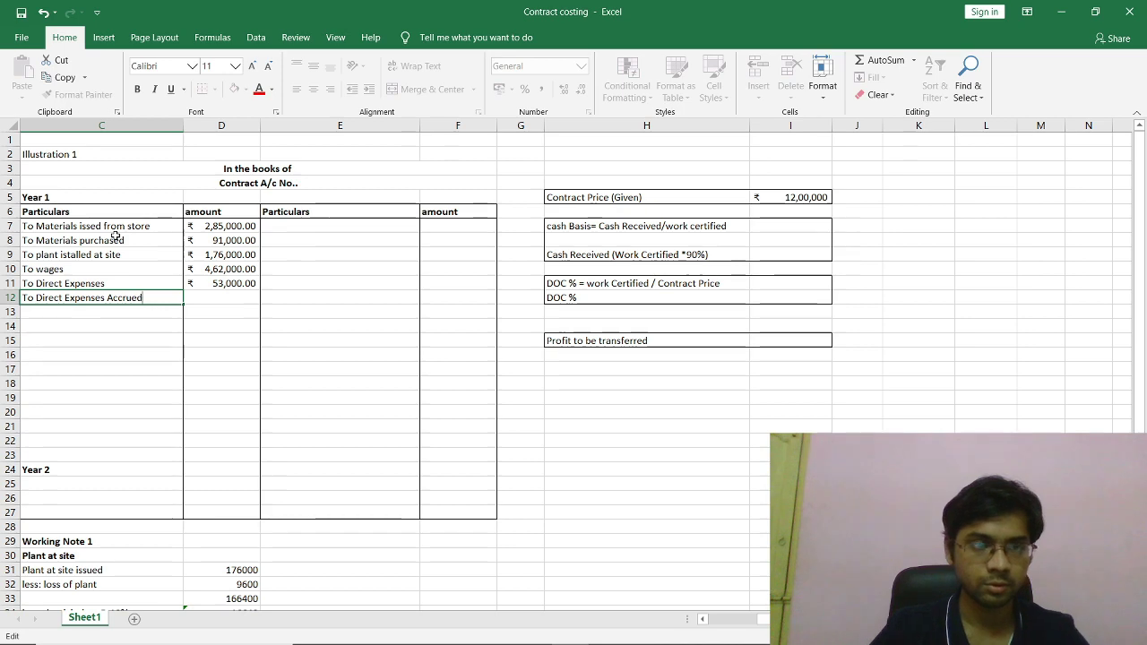
key("Tab")
Look up the accrued direct expenses amount in the Word problem and enter 6200 in D12 of the Excel sheet.
key("alt+Tab")
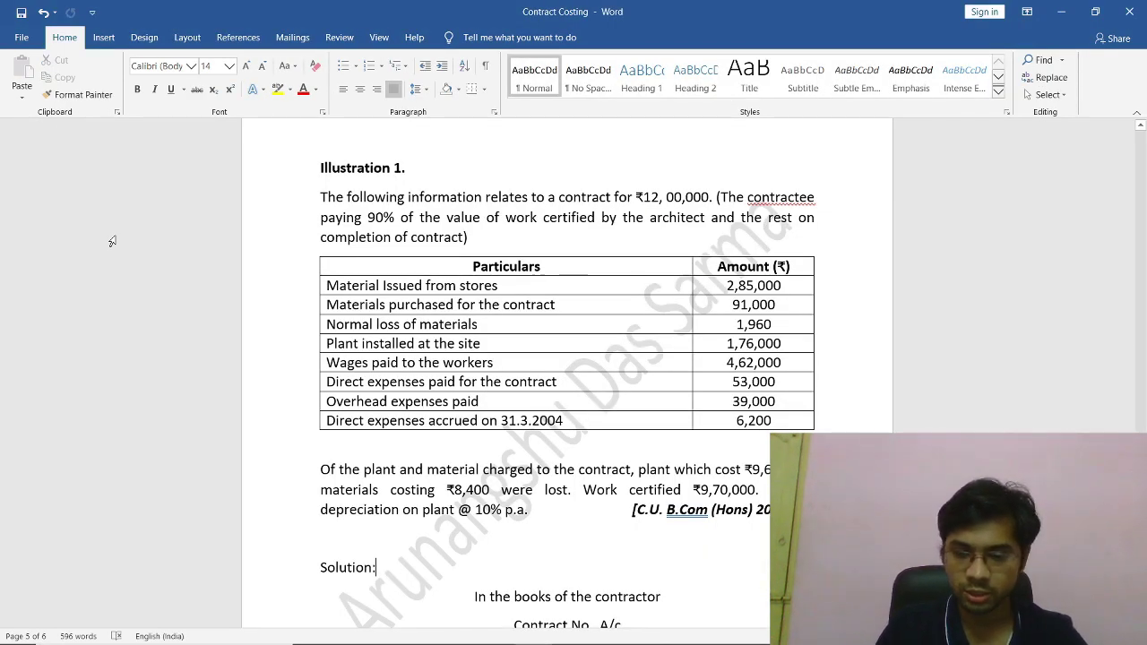
key("alt+Tab")
type("6200")
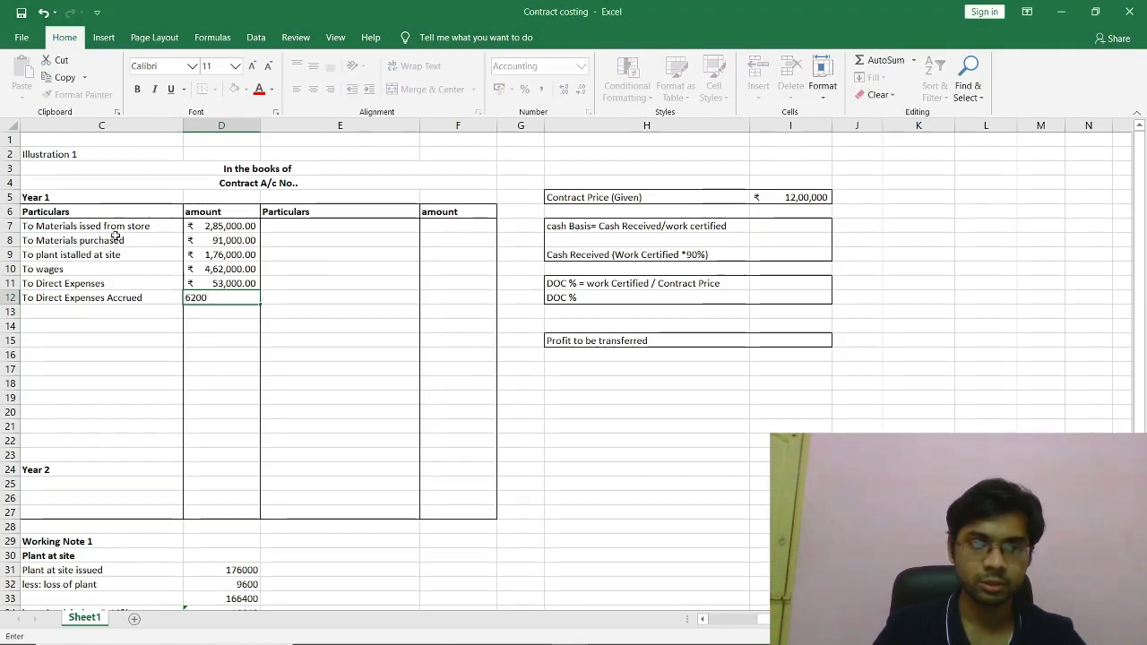
key("Return")
Check the overhead item in the Word problem and enter "To Overhead Expenses" in C13 of the Excel sheet.
key("alt+Tab")
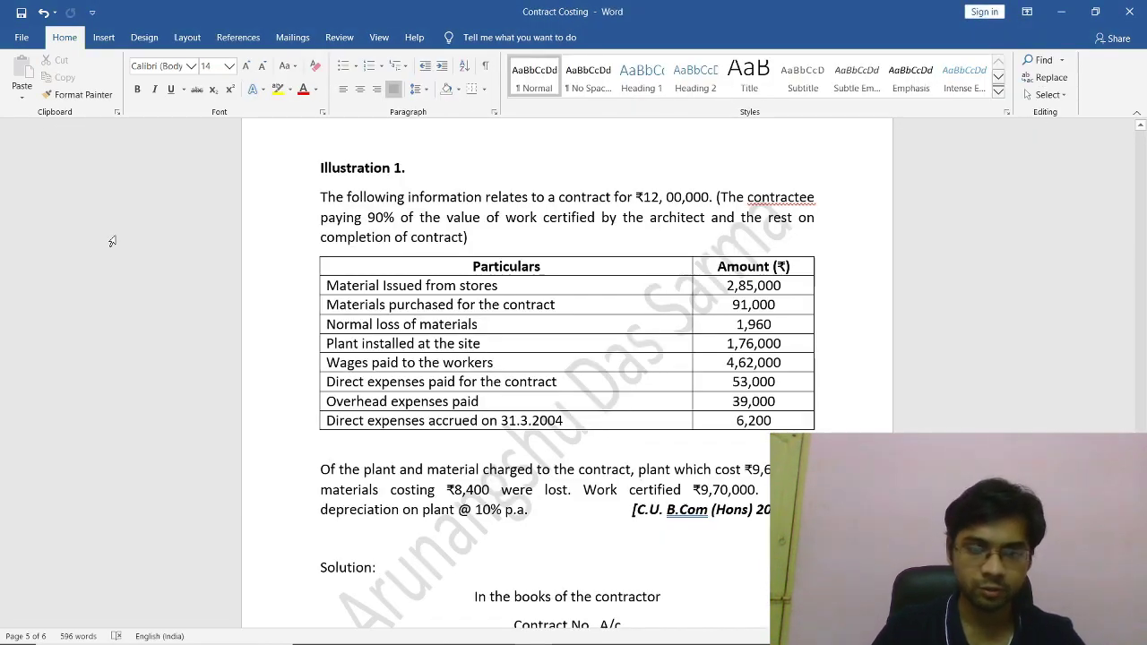
key("alt+Tab")
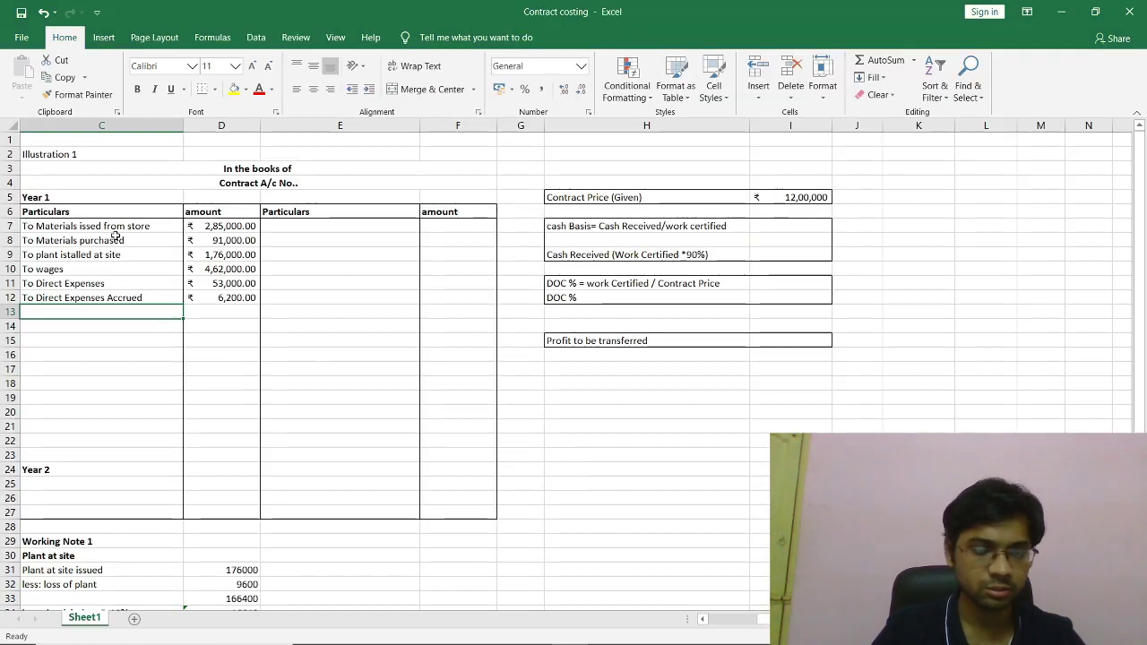
type("To ")
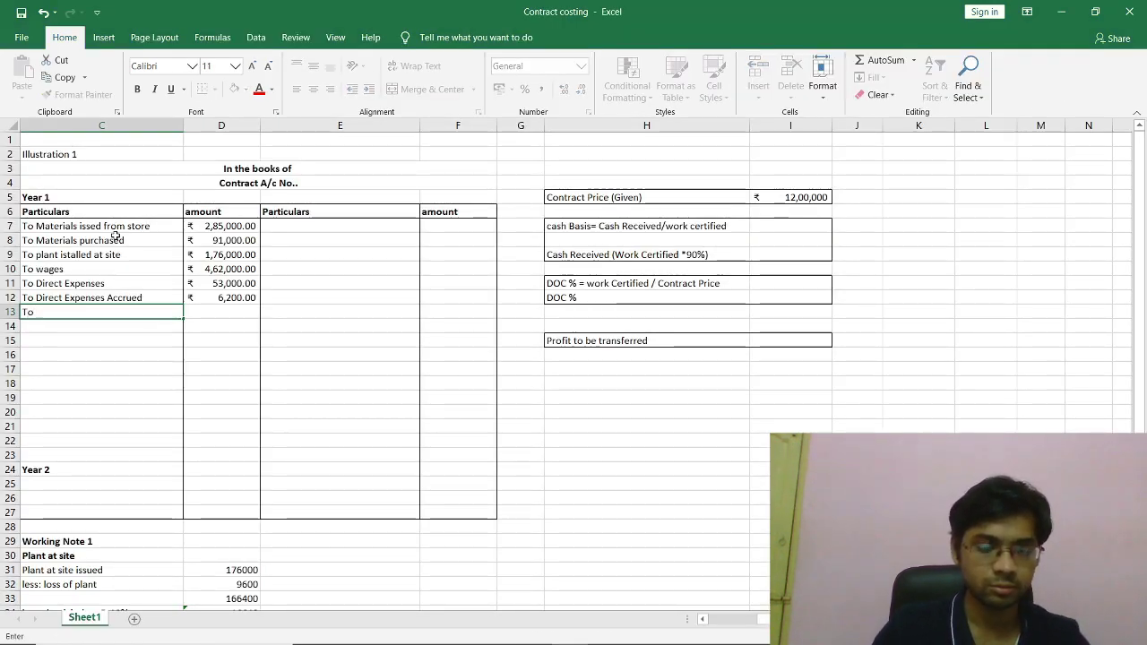
type("Ov")
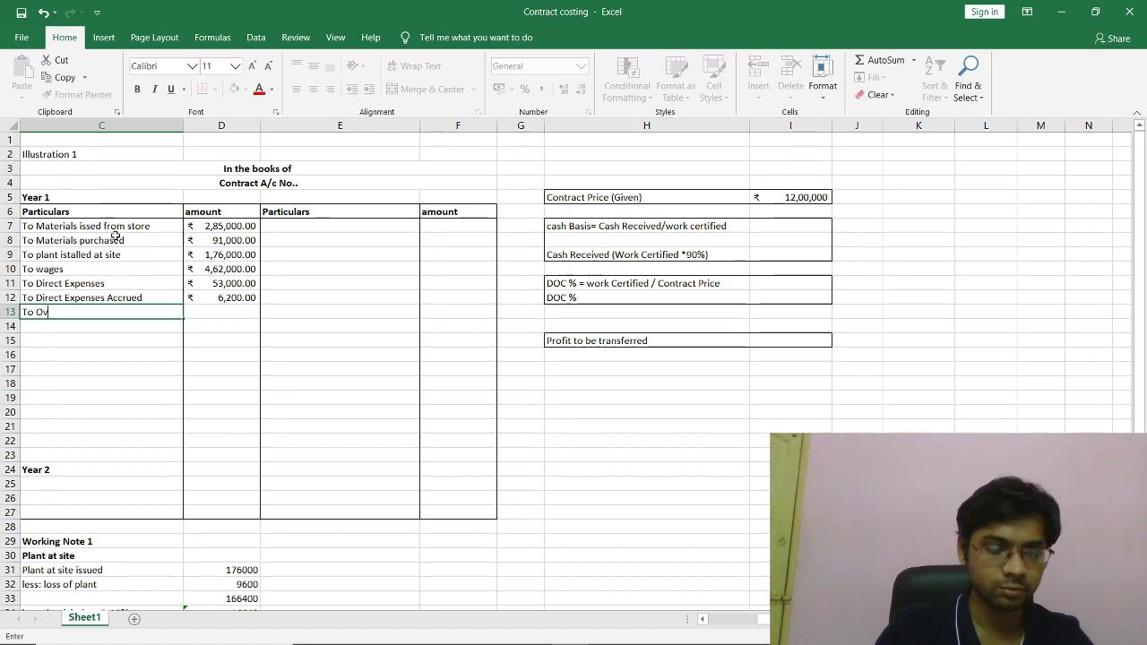
type("erhea")
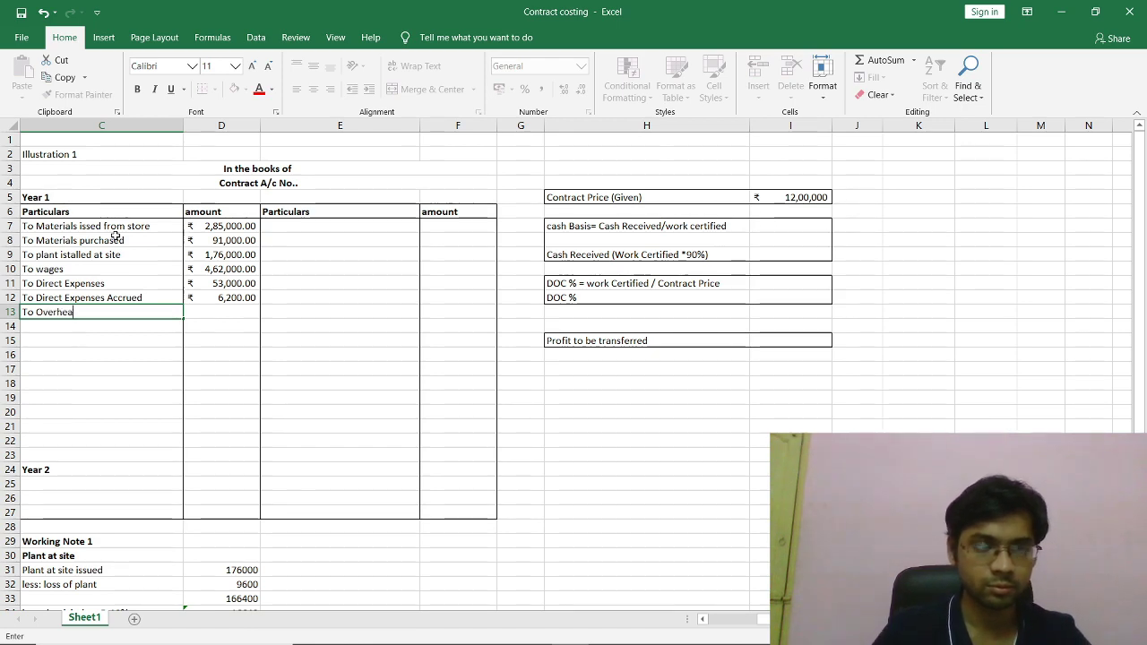
type("d e")
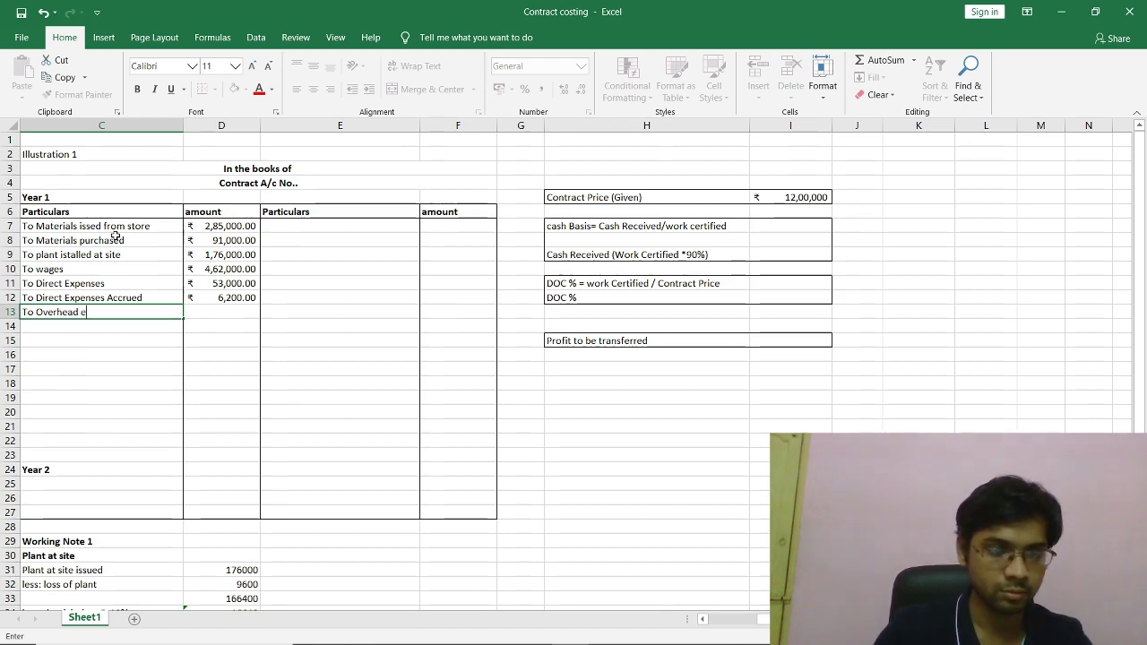
key("BackSpace")
type("Ex")
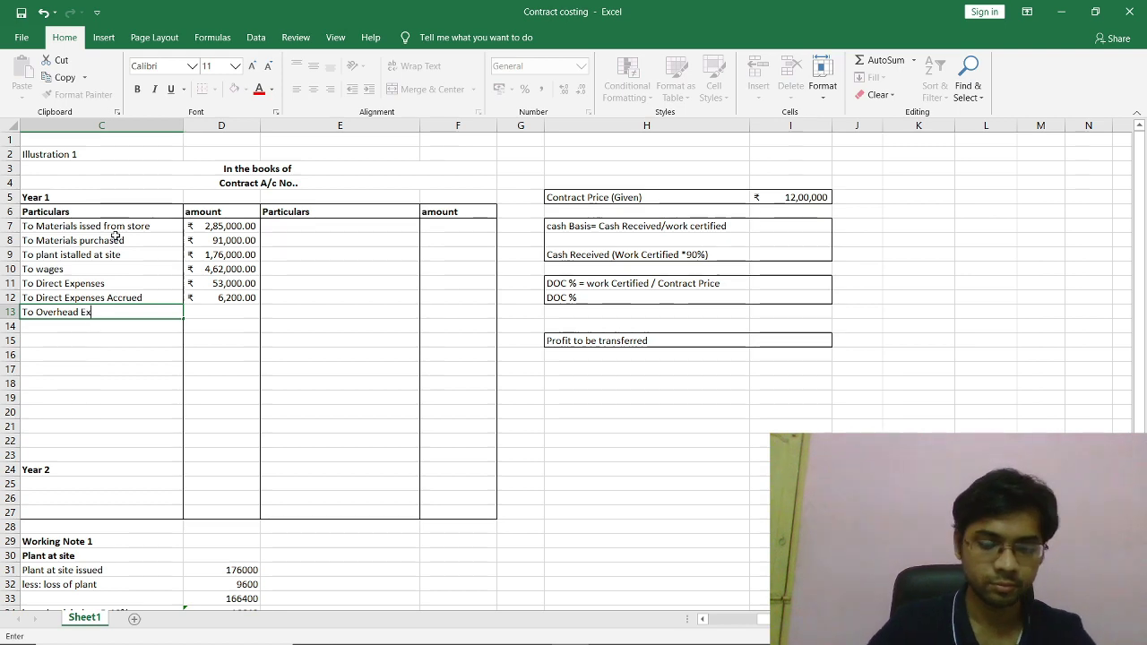
type("penses")
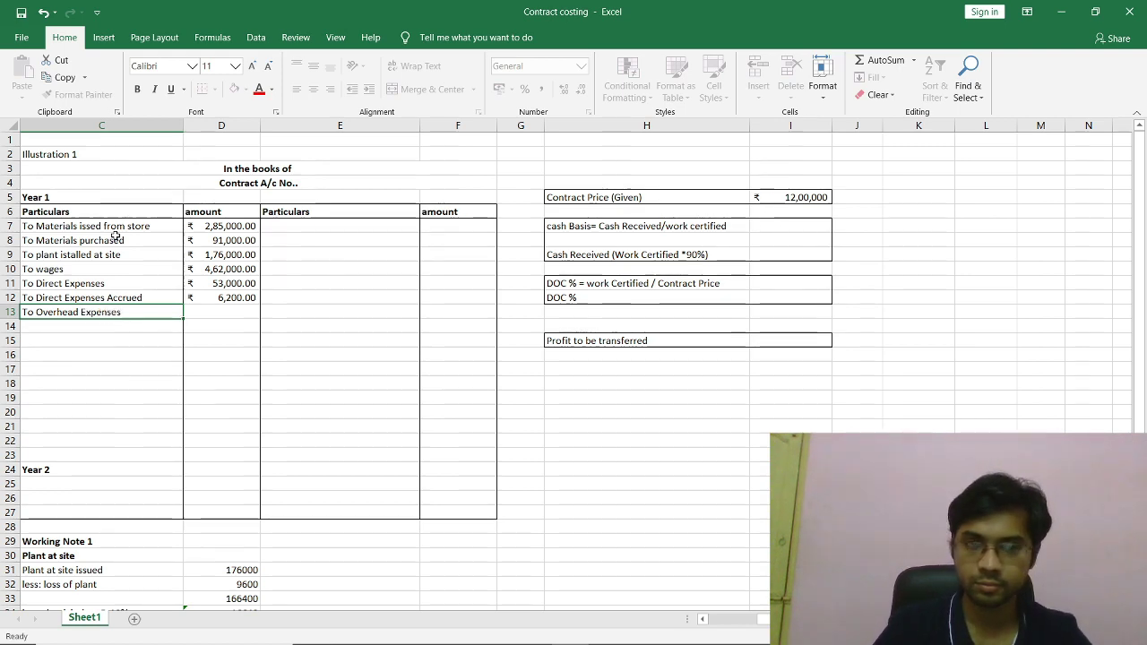
key("Tab")
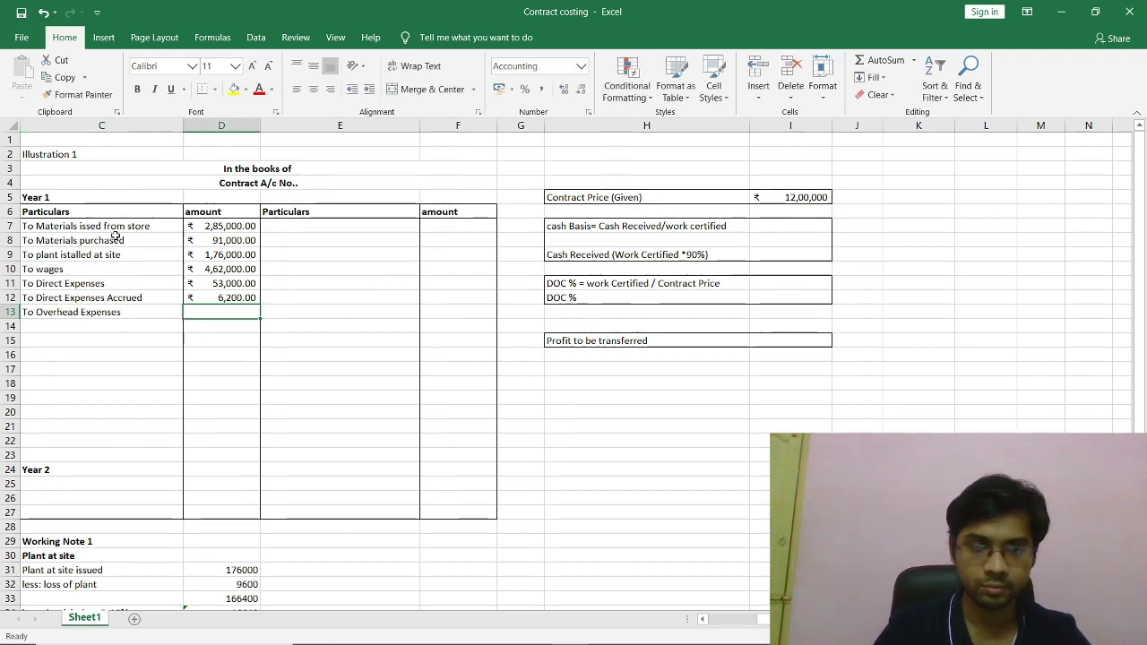
Enter 39000 in D13 as the overhead expenses amount and check it against the Word problem.
type("9")
key("BackSpace")
type("39")
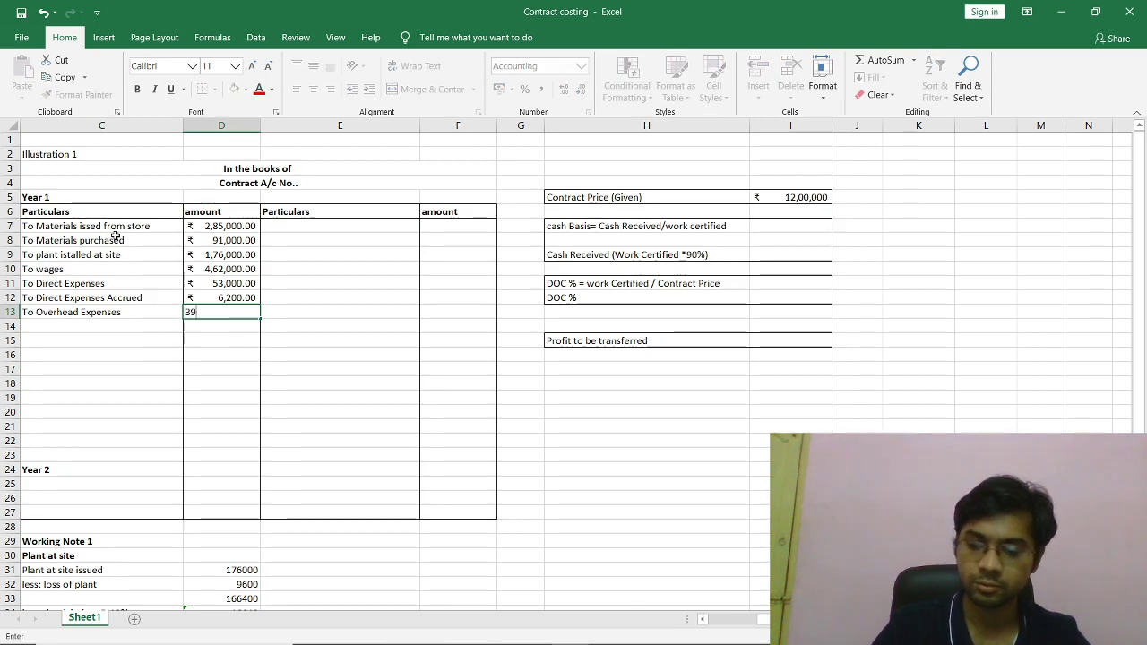
type("0")
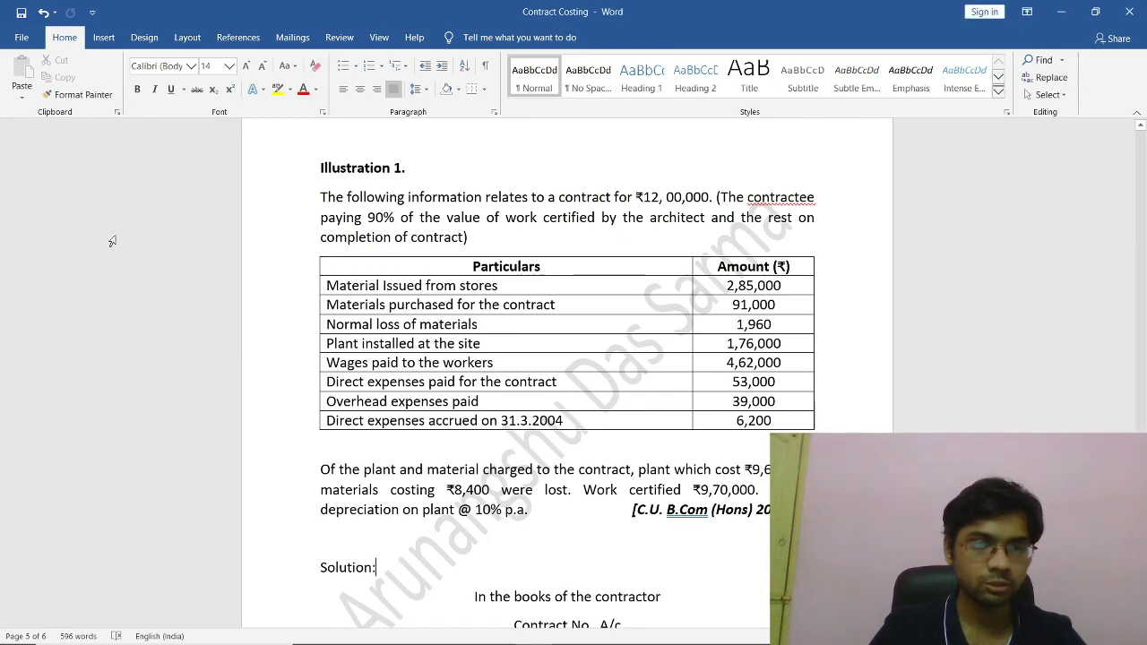
key("alt+Tab")
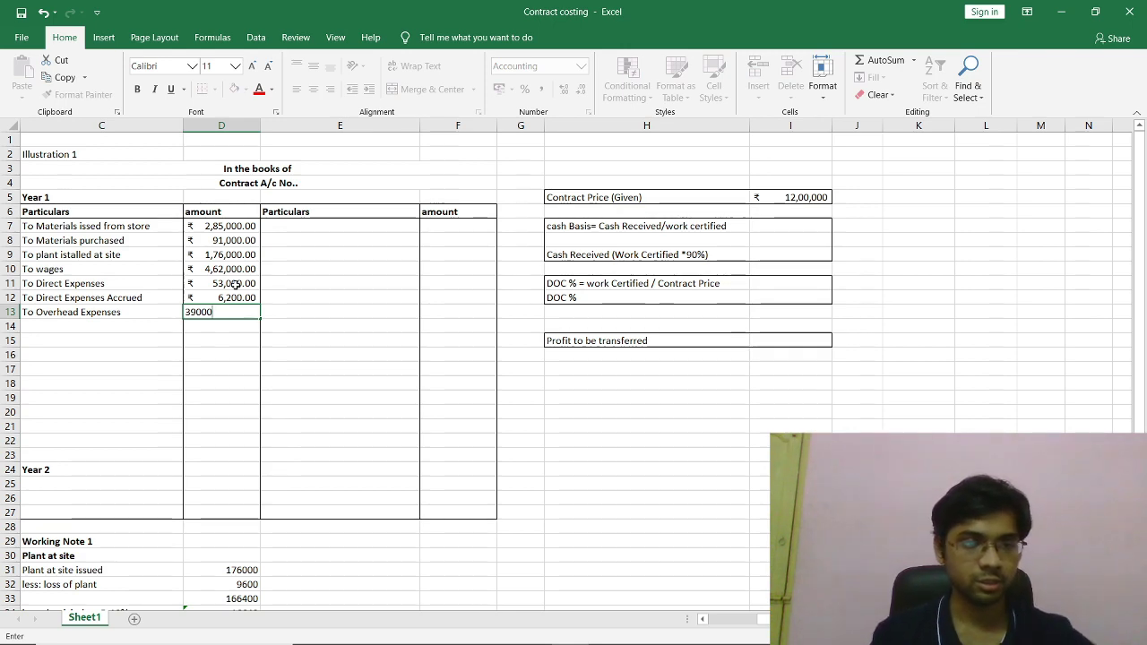
Check the material loss in the Word problem and write "By Costing P/l (loss of material)" in E7 of the Excel sheet.
key("alt+Tab")
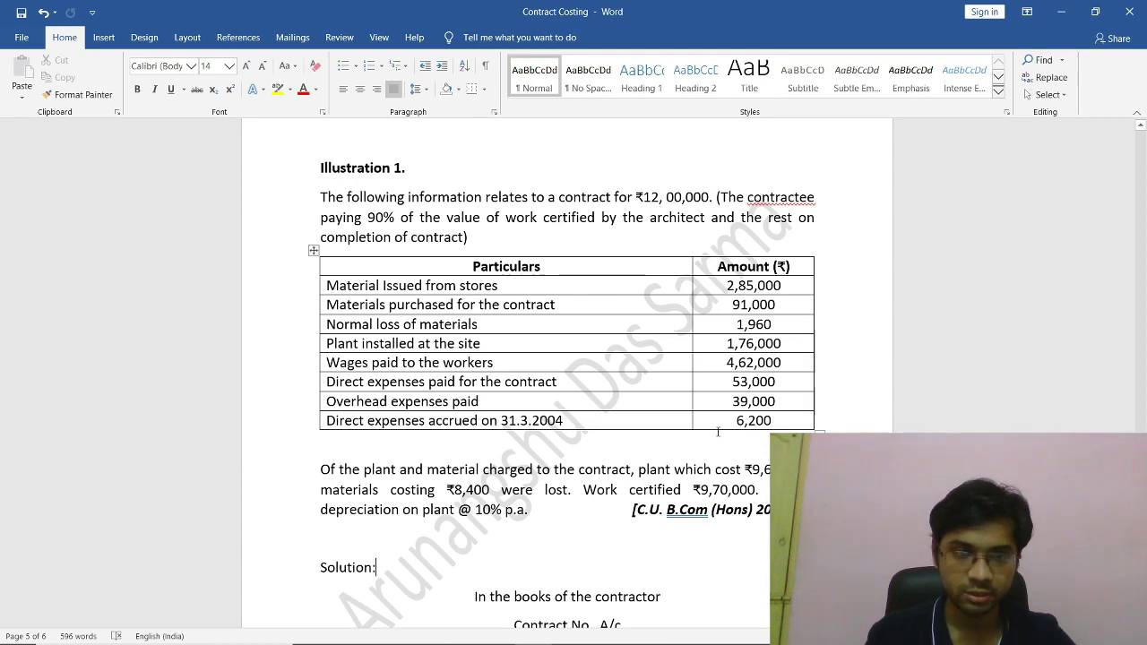
key("alt+Tab")
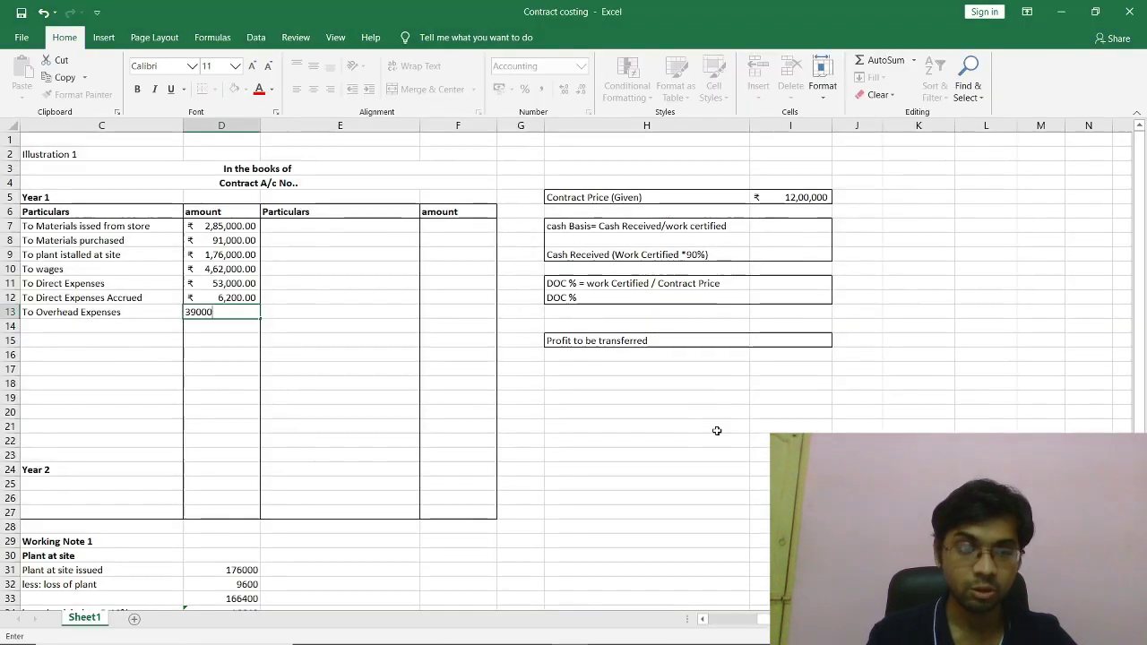
left_click(358, 226)
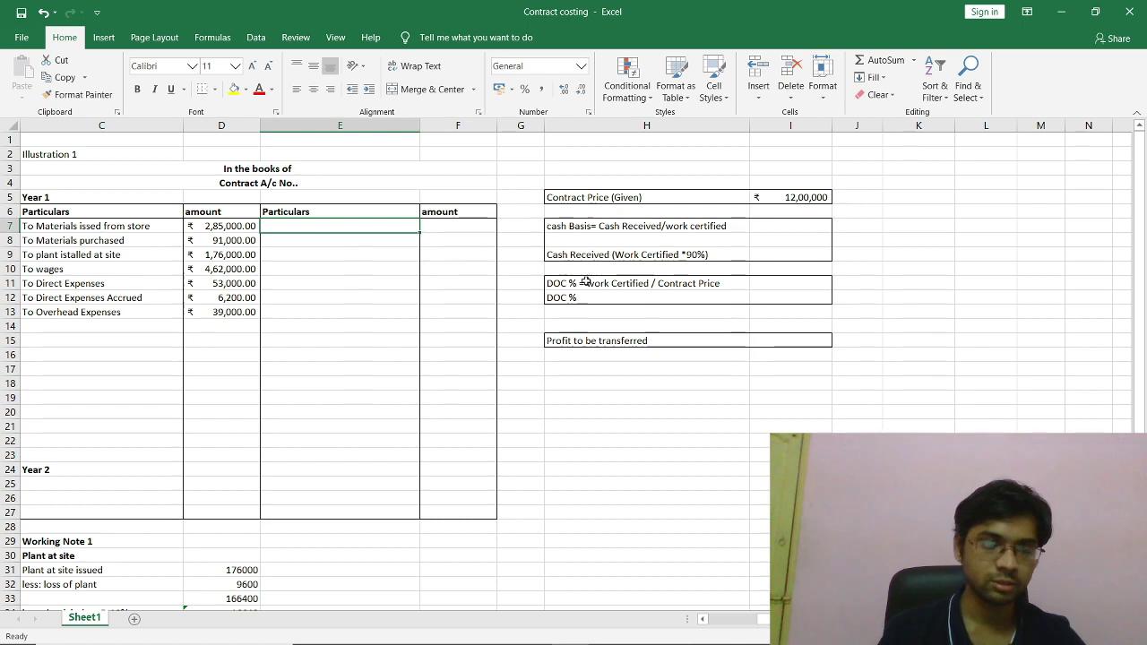
type("By Costing P/l (loss of mater")
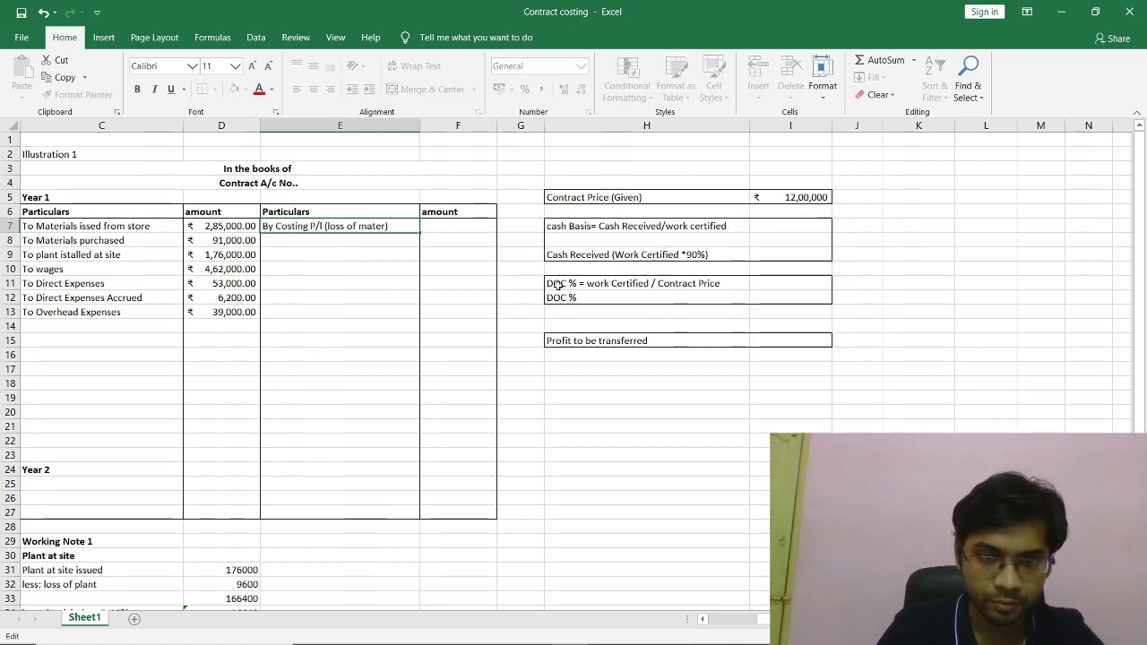
type("ial)")
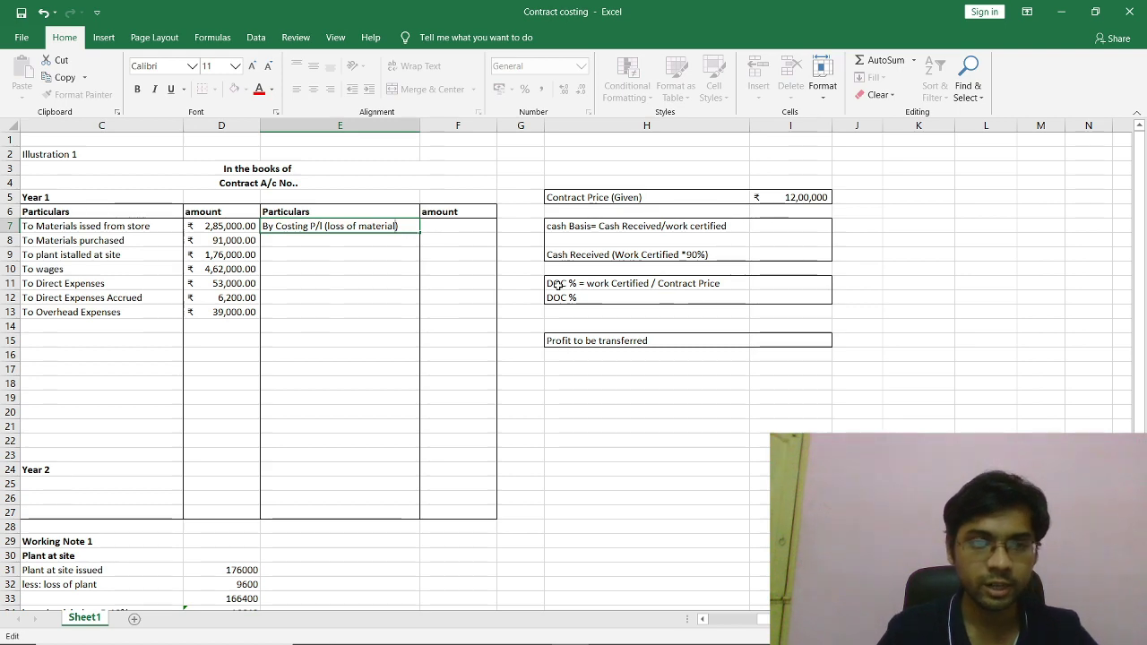
Look up the cost of the lost materials in the Word problem and enter 8400 in F7 of the Excel sheet.
key("Tab")
key("alt+Tab")
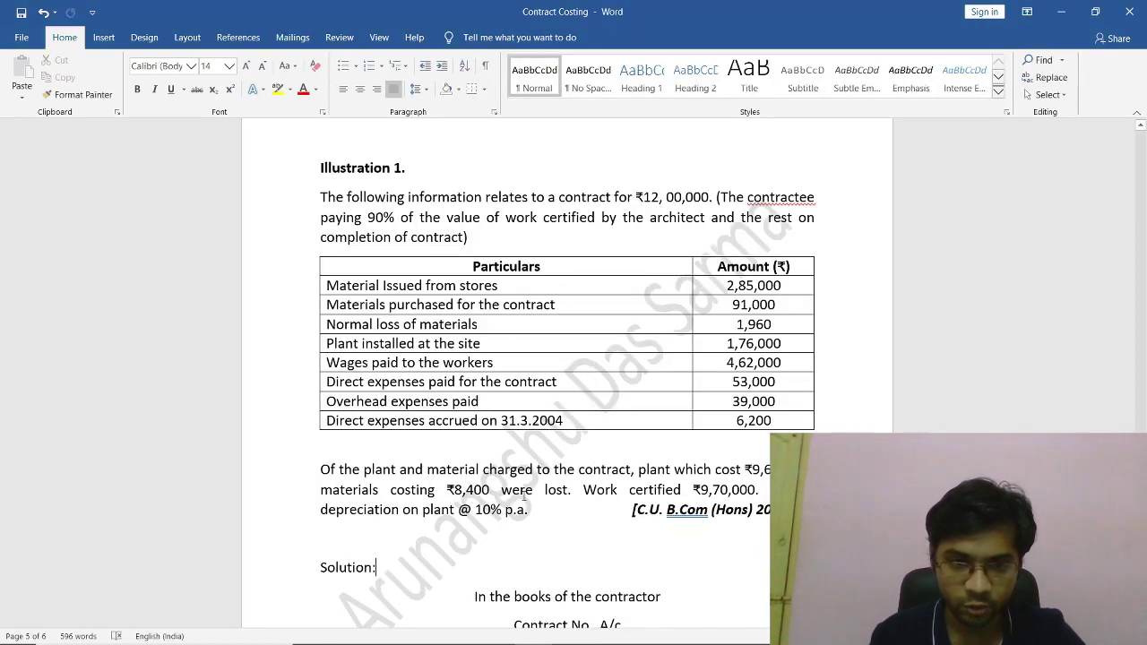
key("alt+Tab")
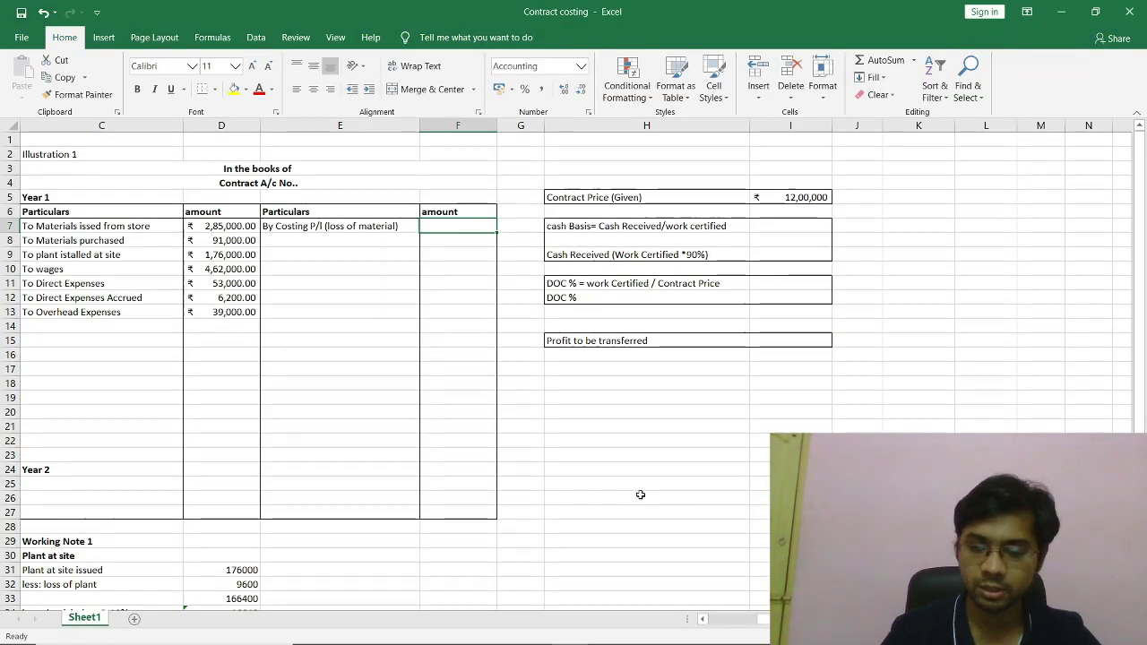
type("8,40")
type("00")
key("Return")
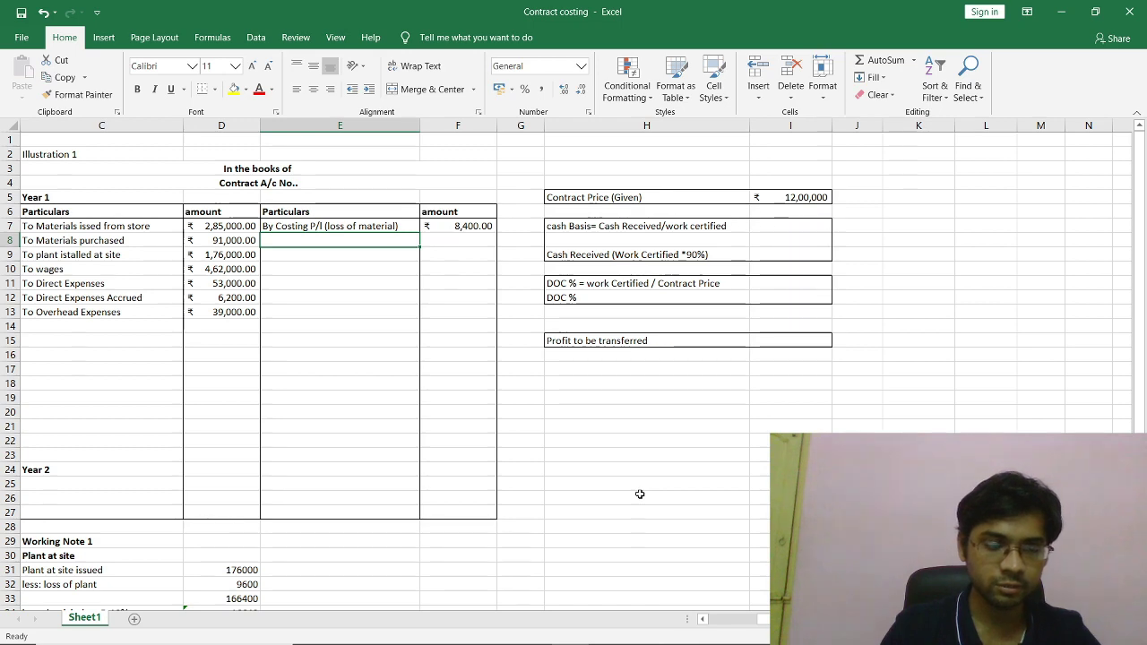
Check the plant loss in the Word problem and write "By Costing P/l (loss of plant)" in E8 of the Excel sheet.
type("By")
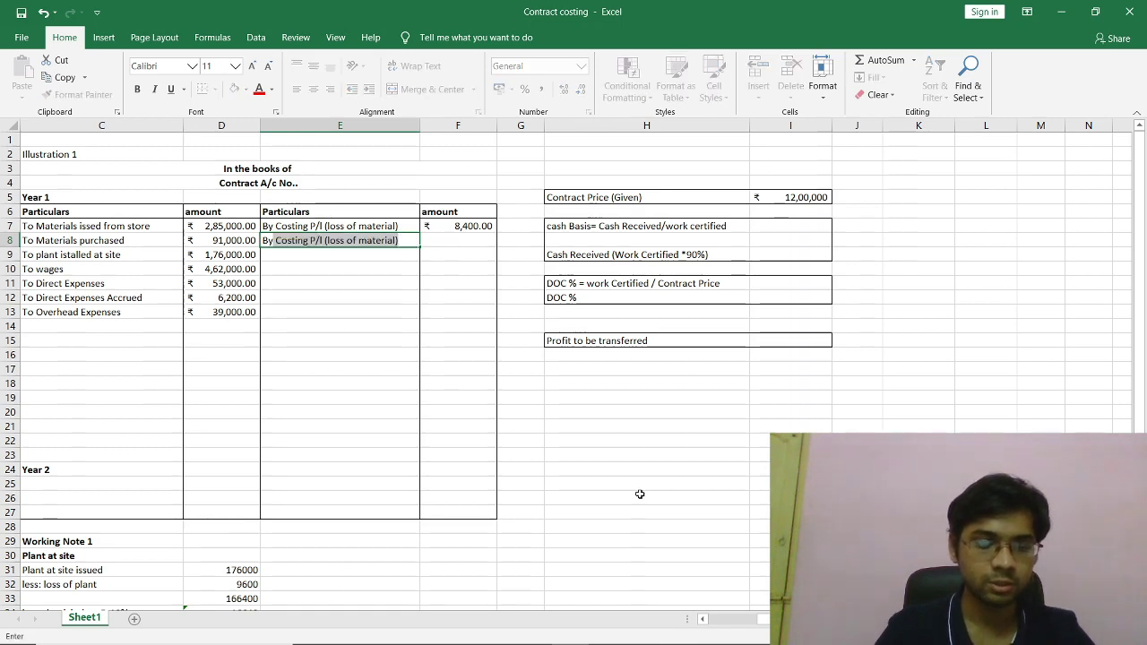
key("alt+Tab")
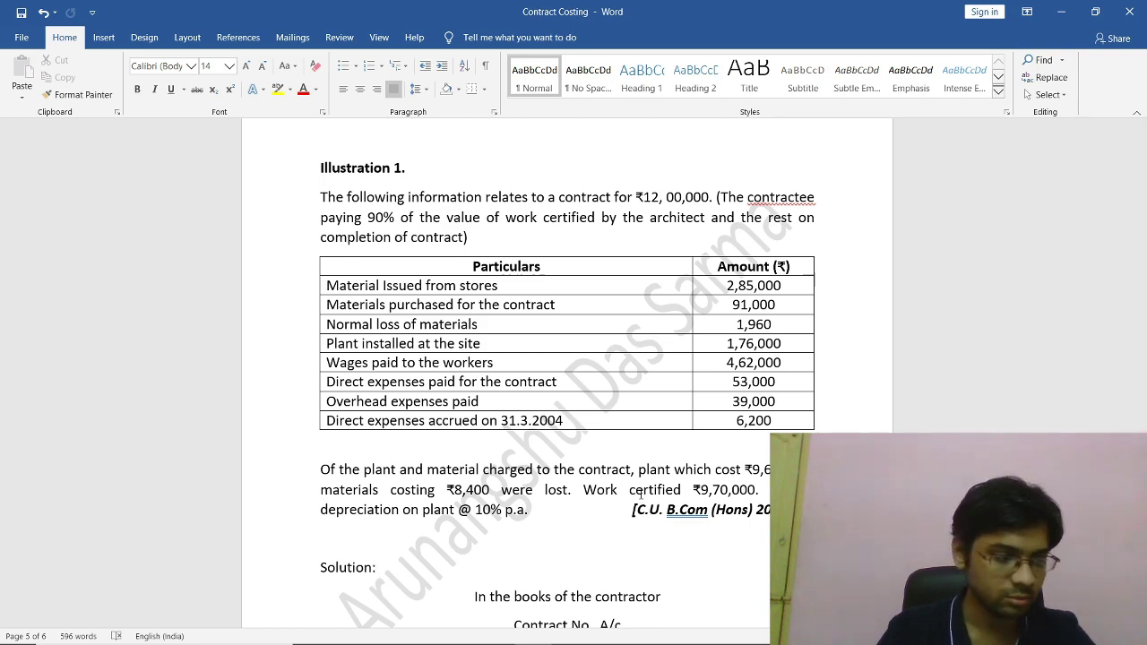
key("alt+Tab")
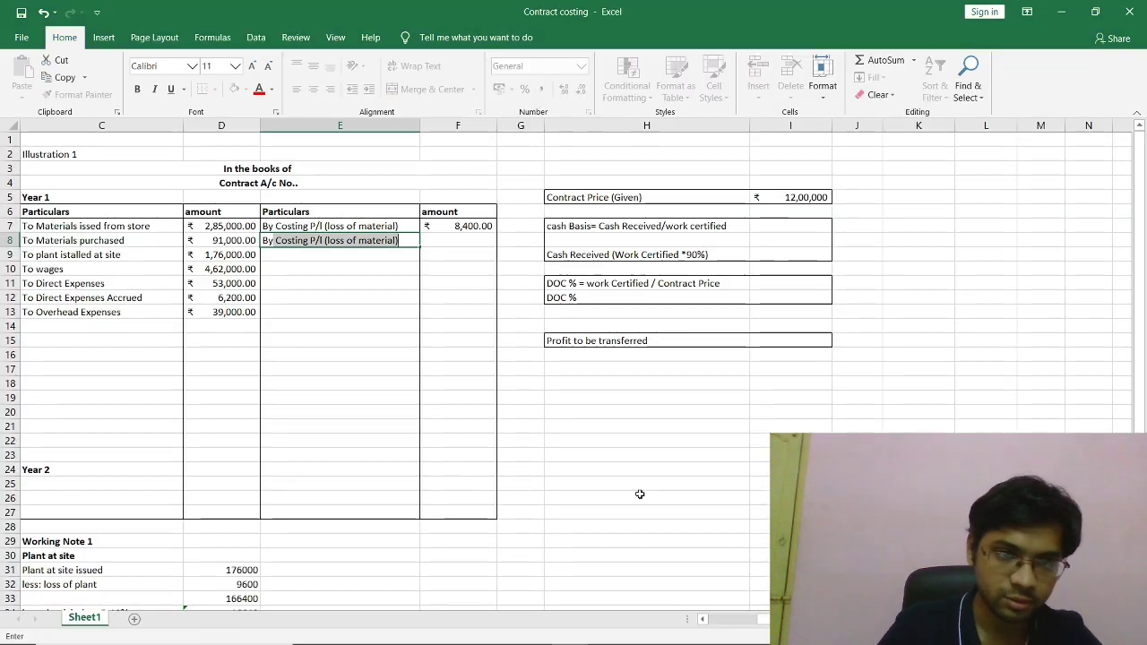
key("Left")
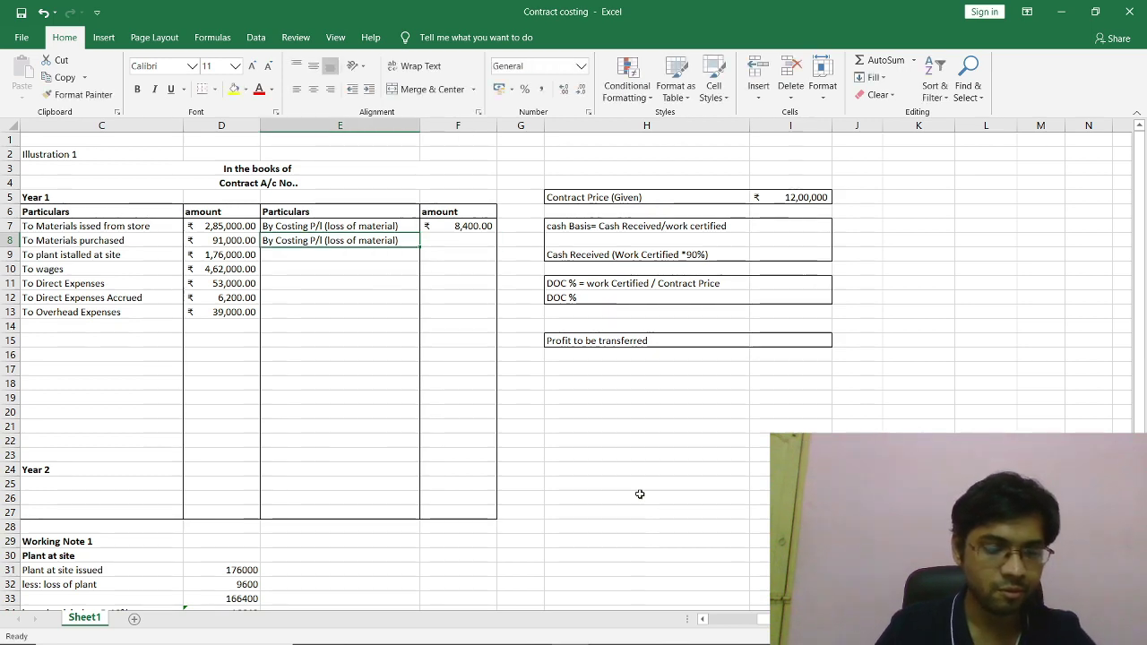
key("F2")
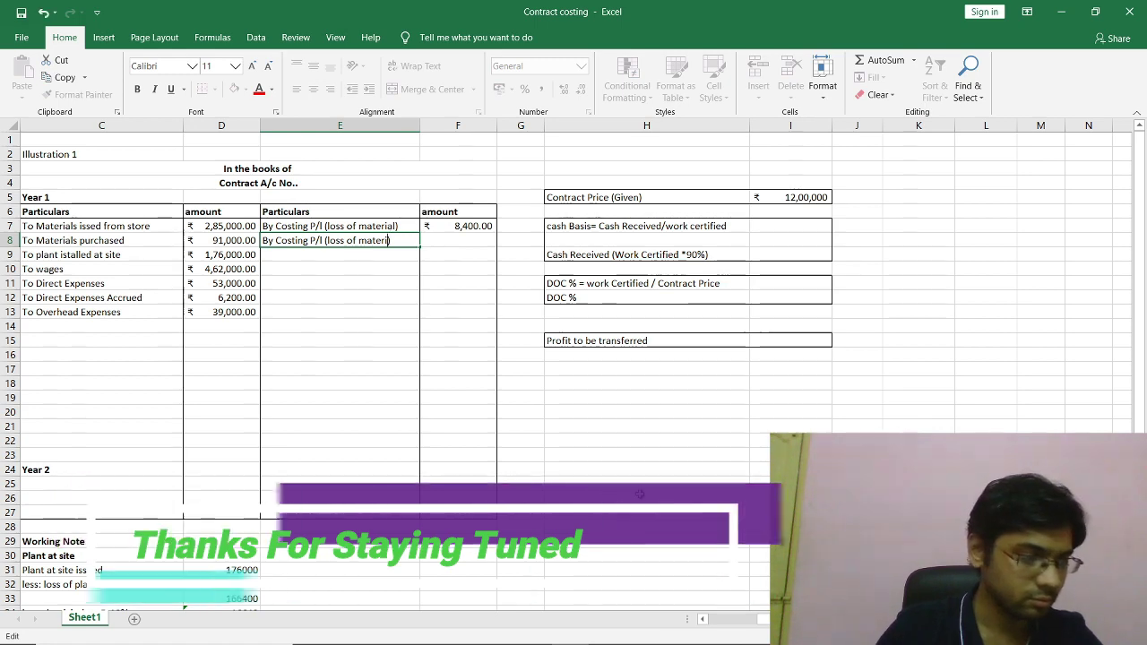
key("BackSpace")
key("BackSpace")
key("BackSpace")
key("BackSpace")
key("BackSpace")
key("BackSpace")
key("BackSpace")
key("BackSpace")
key("BackSpace")
key("BackSpace")
key("BackSpace")
key("BackSpace")
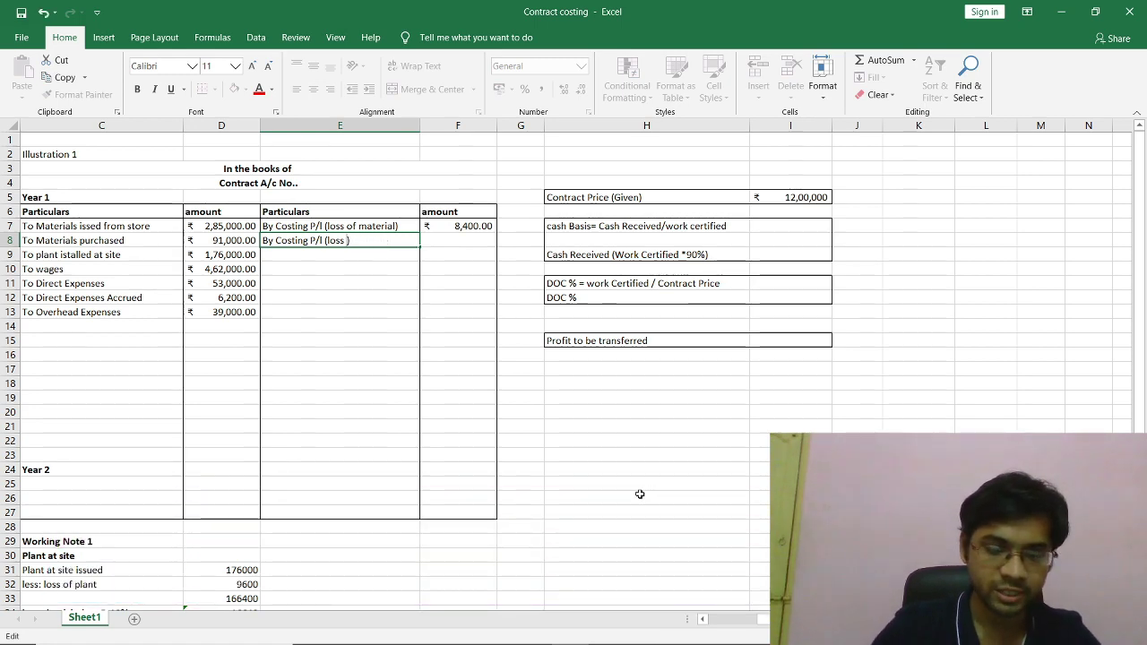
type("of plan")
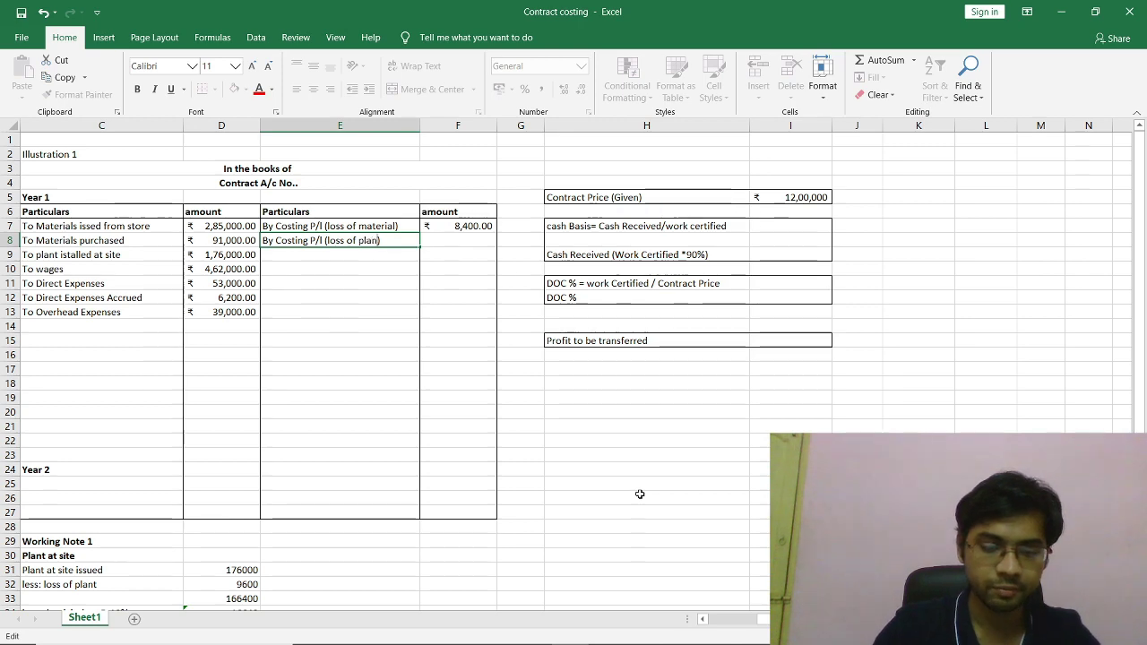
type("t")
key("Tab")
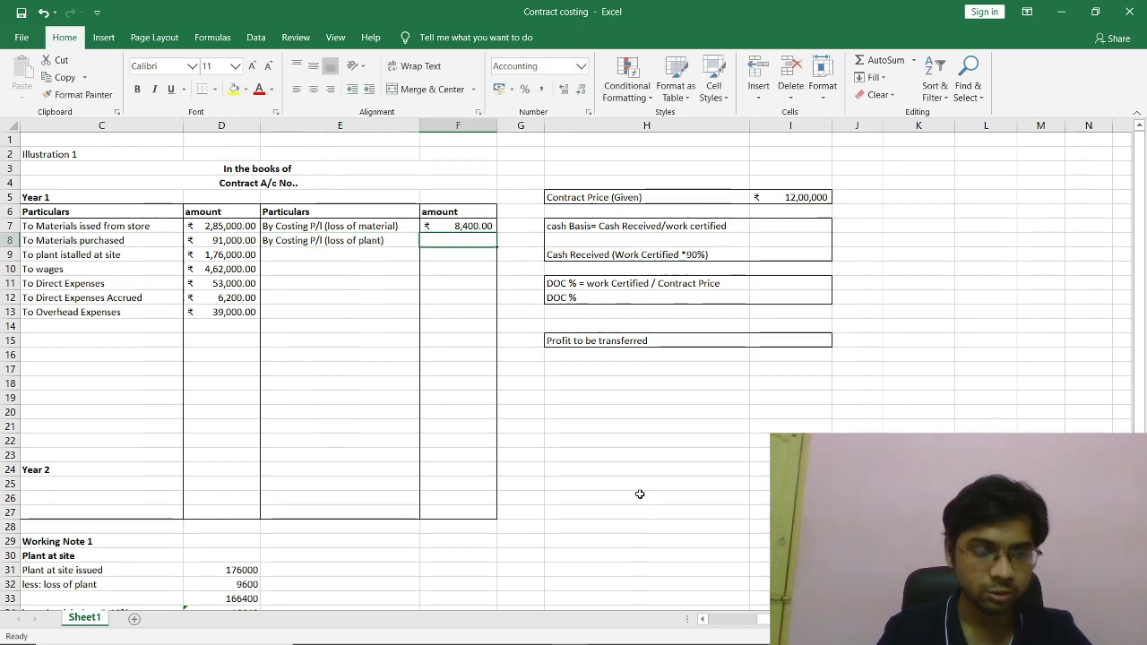
Check the loss of plant figure in Working Note 1 and enter 9600 in F8.
scroll(640, 493, "down", 2)
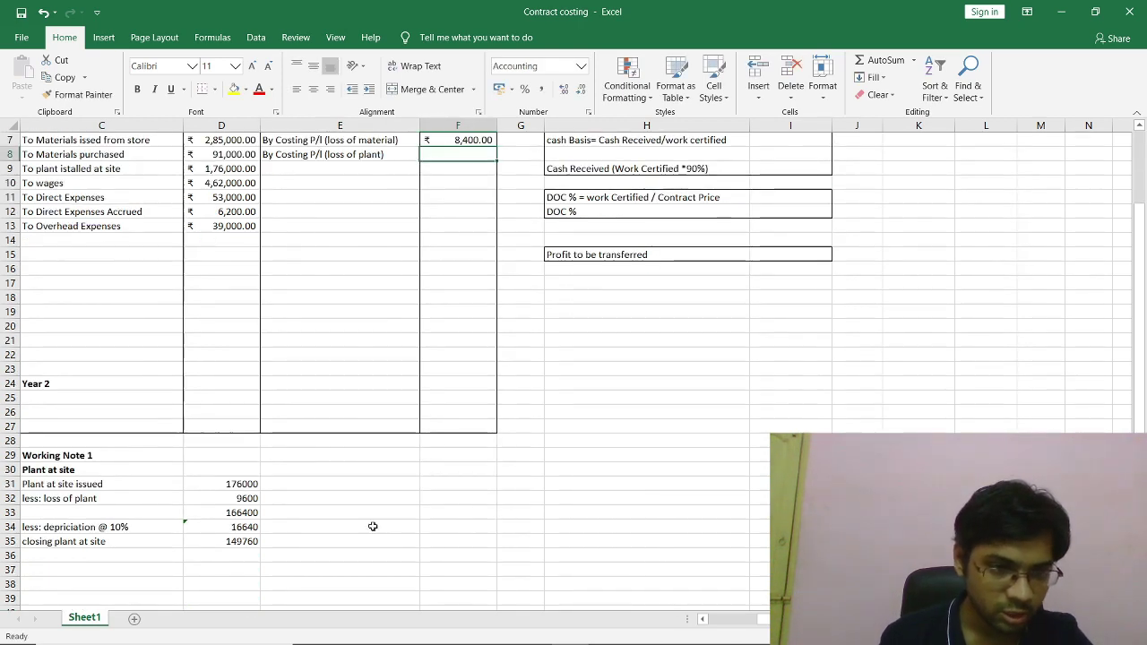
left_click(237, 500)
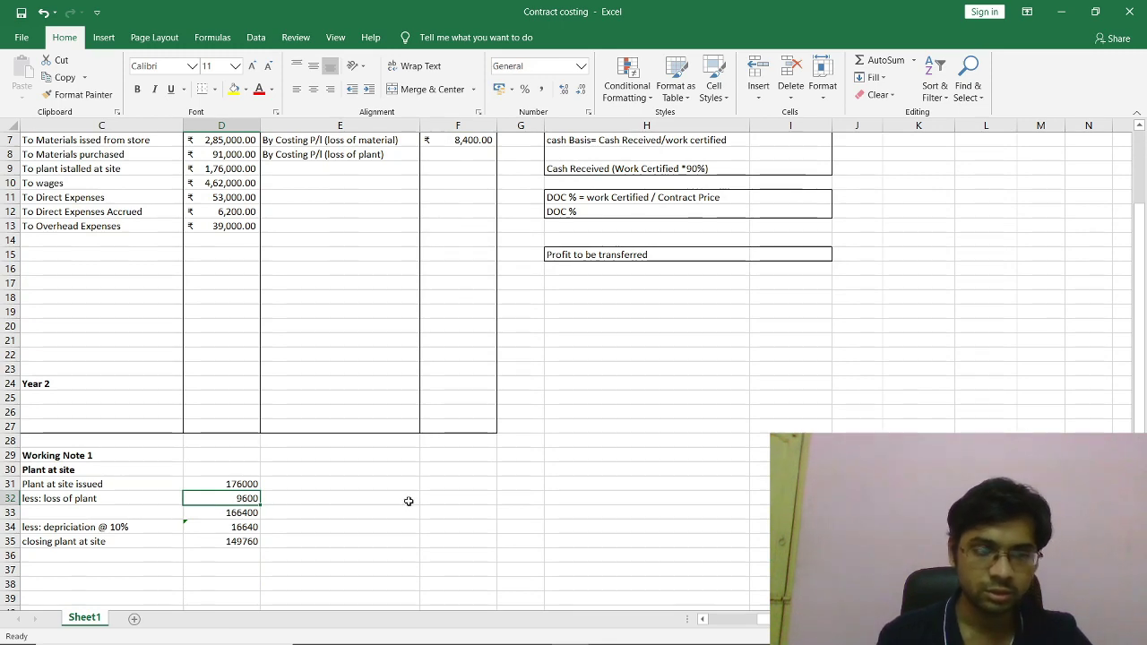
scroll(410, 502, "up", 2)
left_click(457, 242)
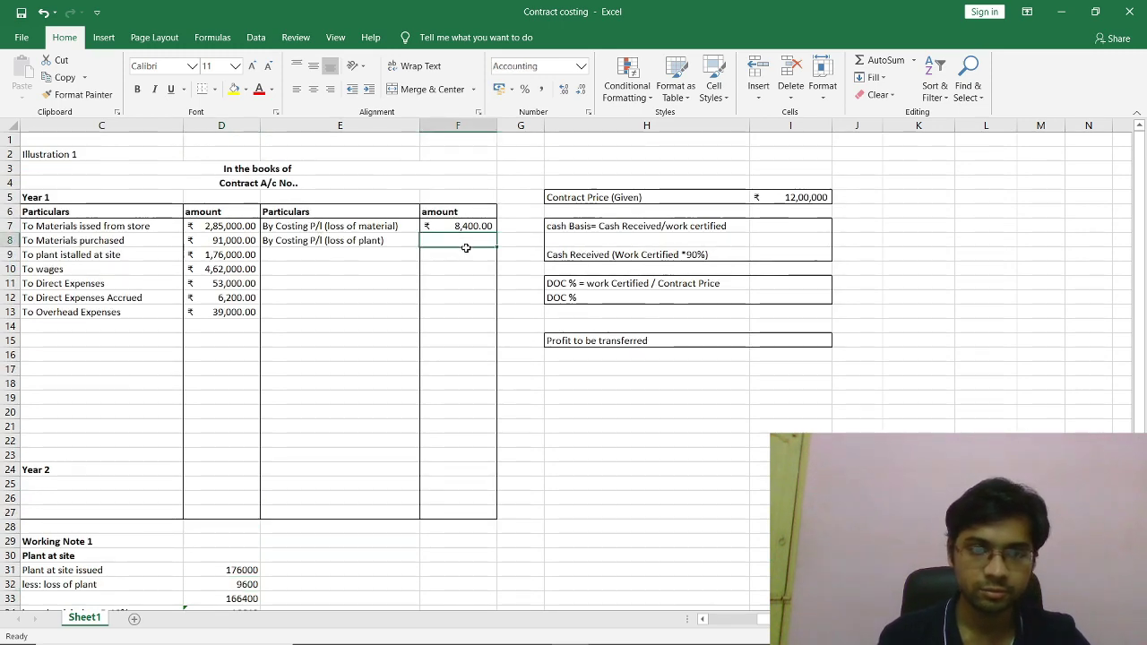
type("9,600")
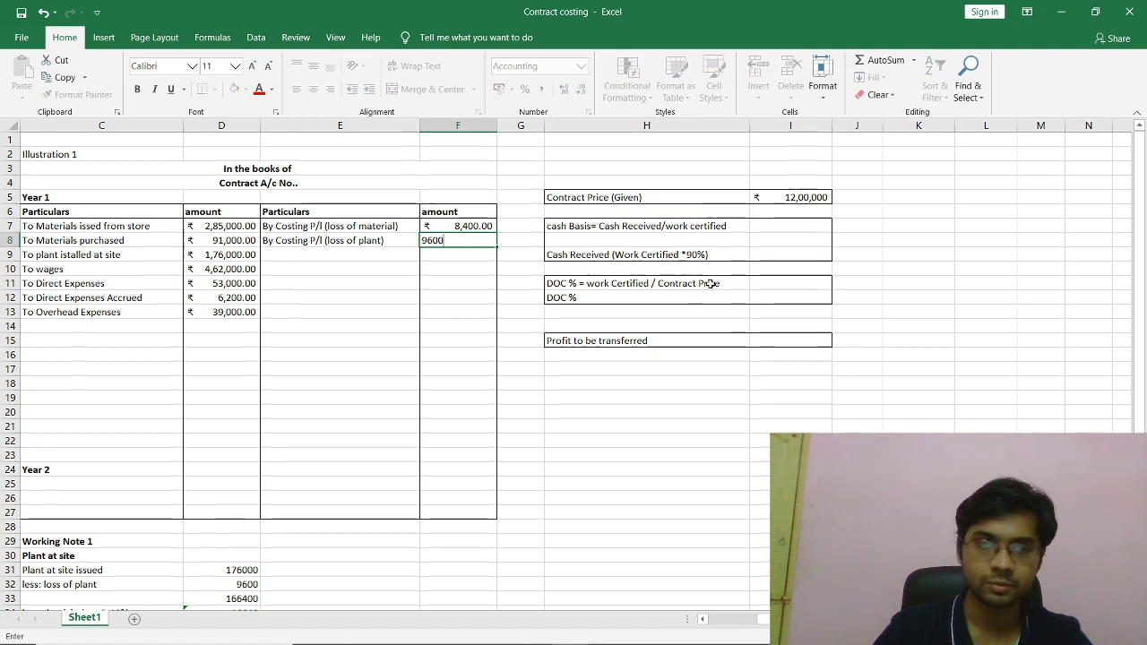
key("Return")
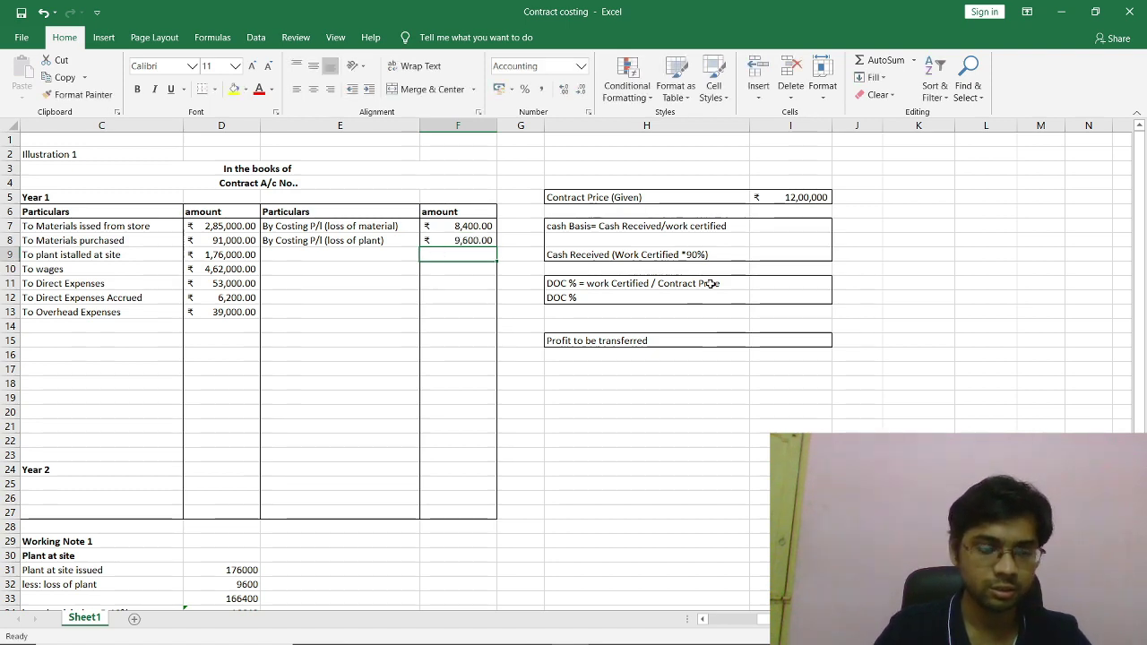
Check the plant details in the Word problem and write "By Plant at site" in E9 of the Excel sheet.
key("Left")
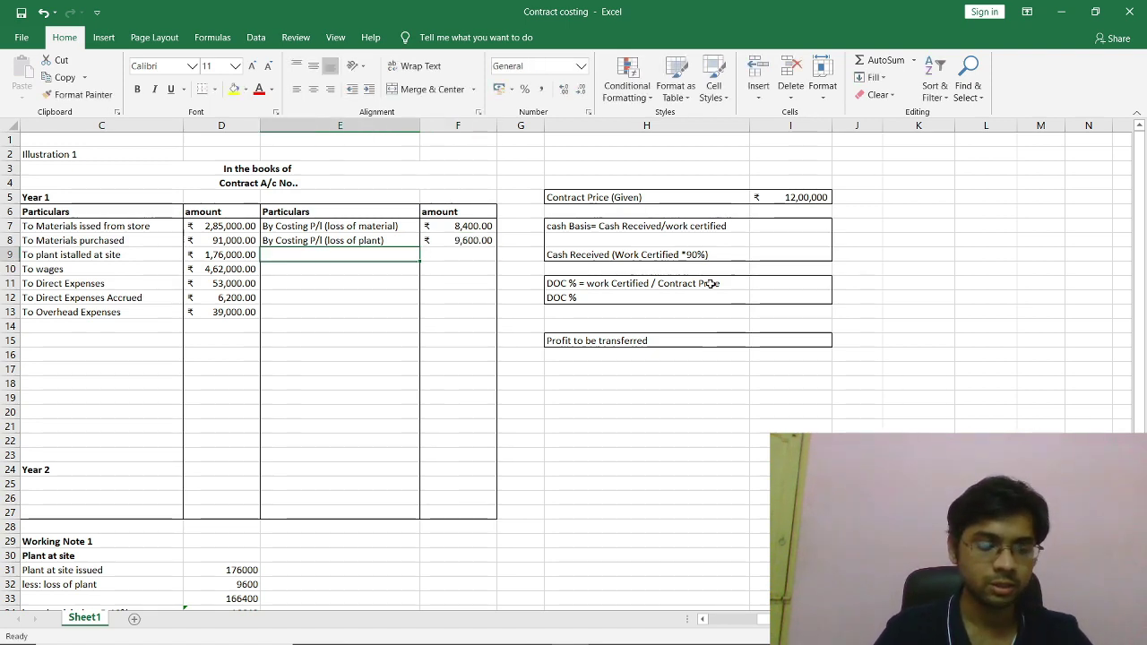
key("alt+Tab")
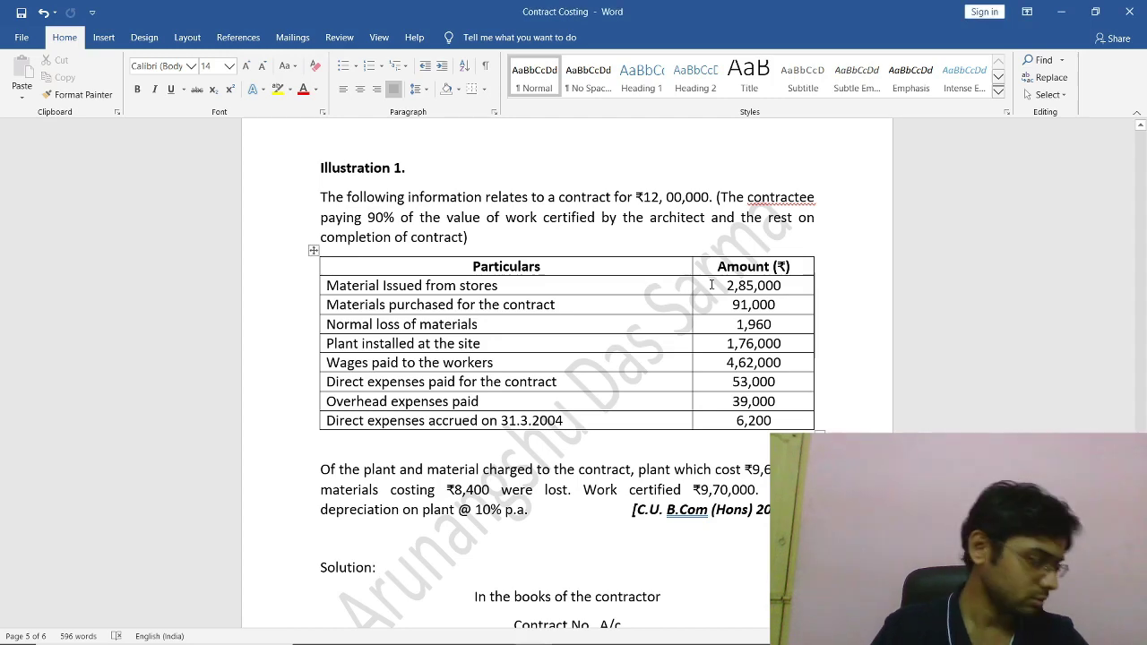
key("alt+Tab")
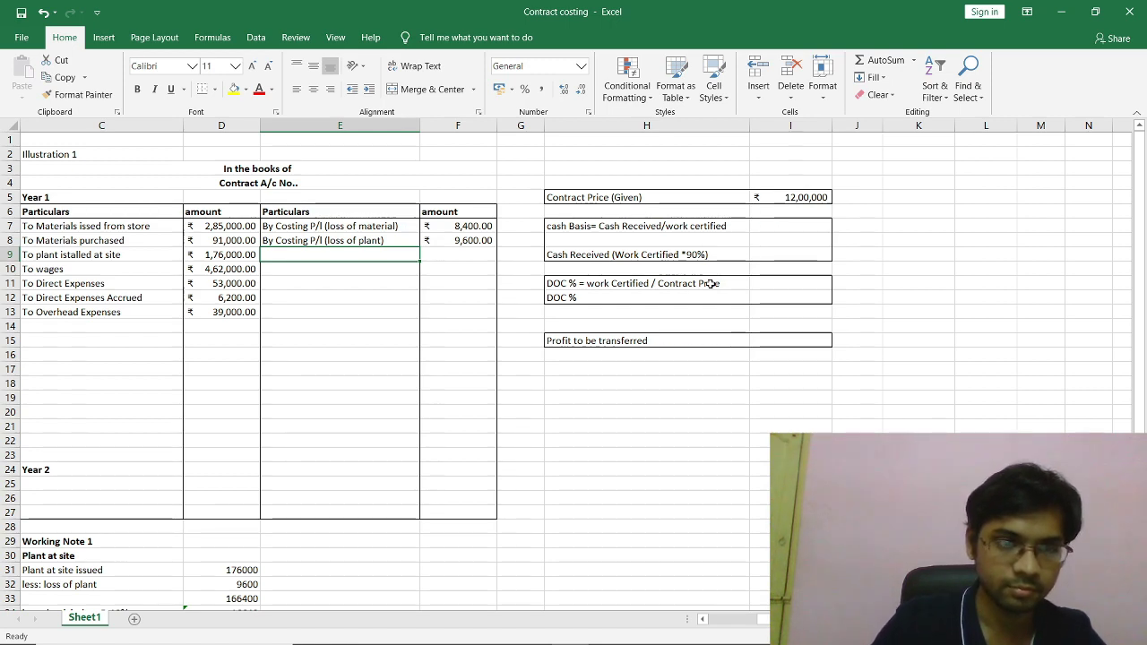
type("By ")
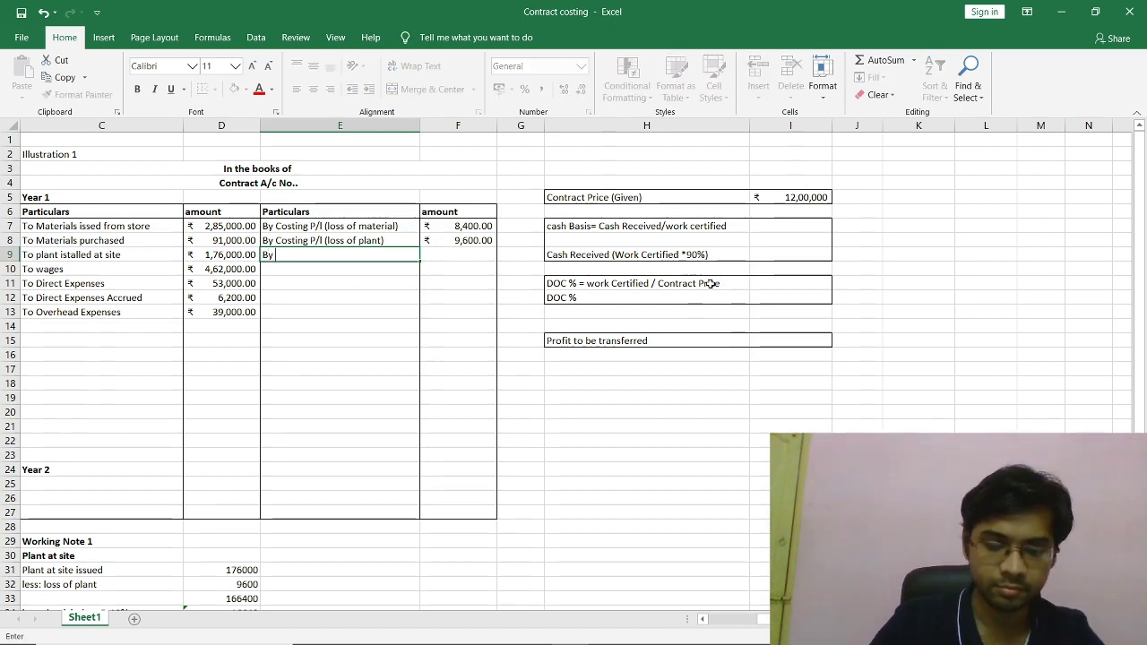
type("Plan")
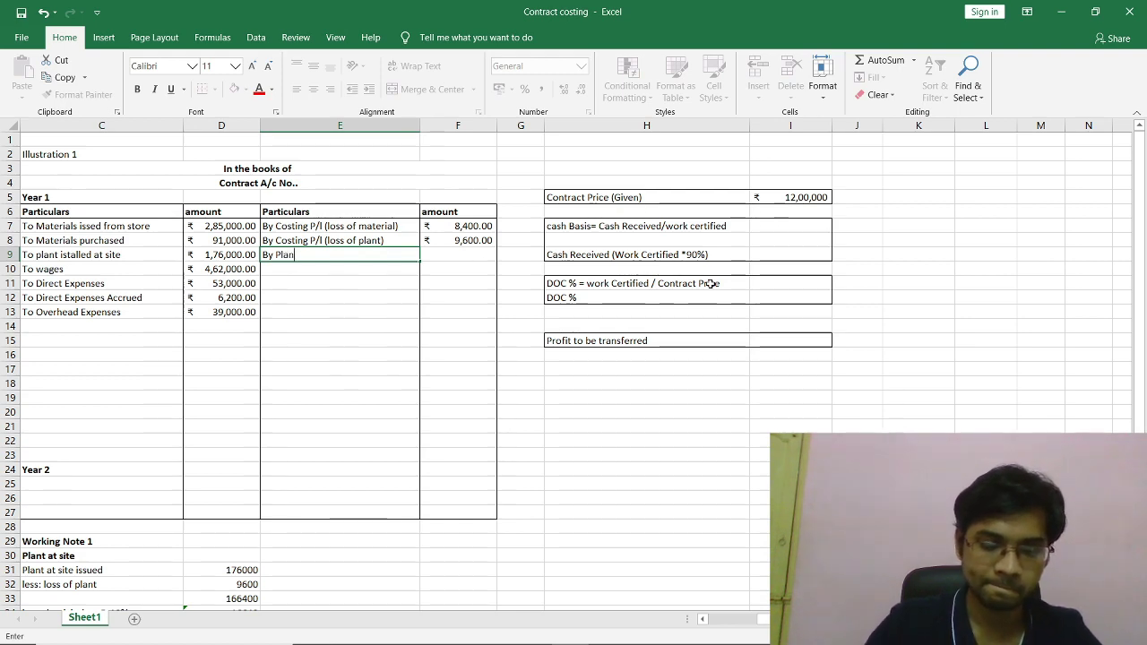
type("t at")
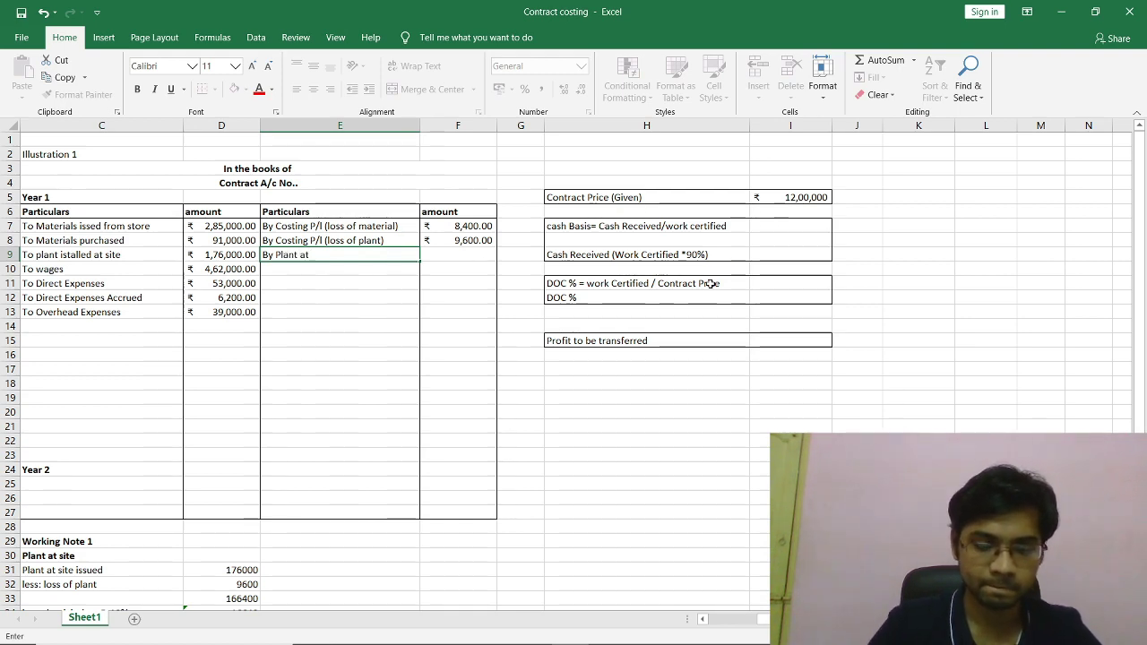
type(" site")
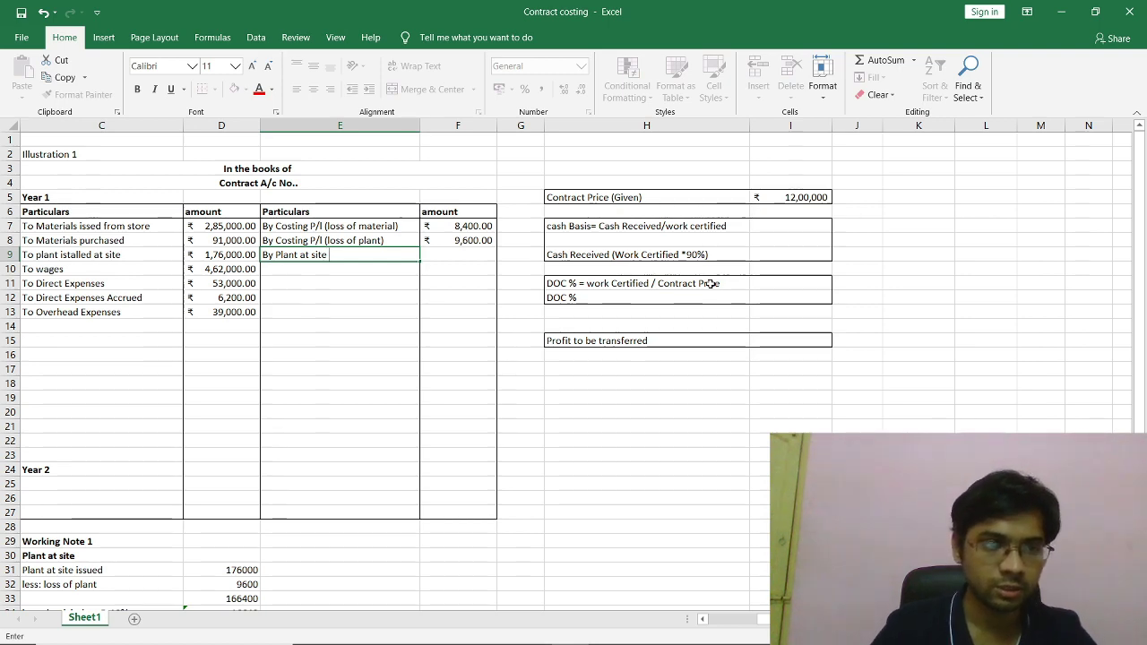
key("Tab")
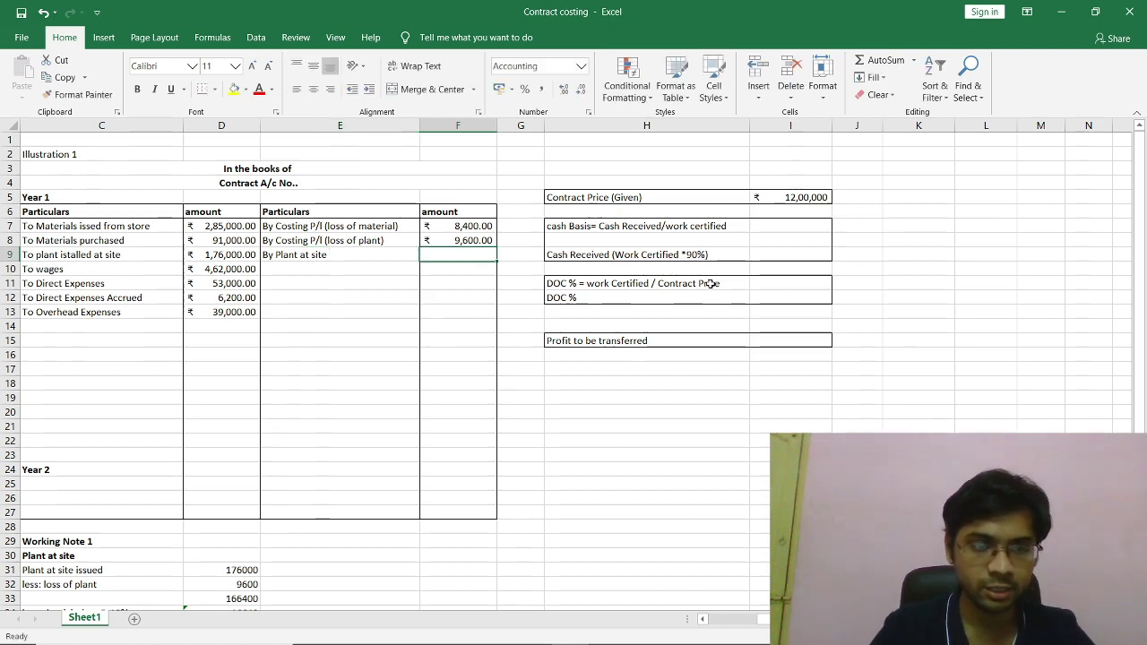
Check the closing plant at site figure in Working Note 1 and enter 149760 in F9.
scroll(493, 358, "down", 3)
left_click(244, 500)
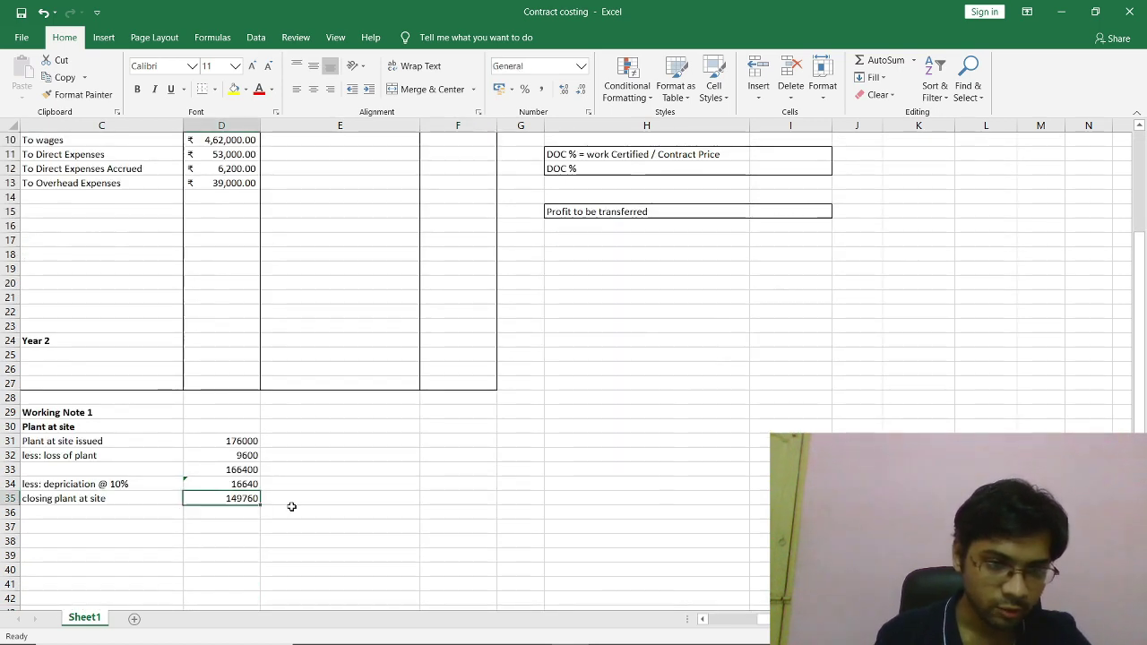
scroll(439, 448, "up", 3)
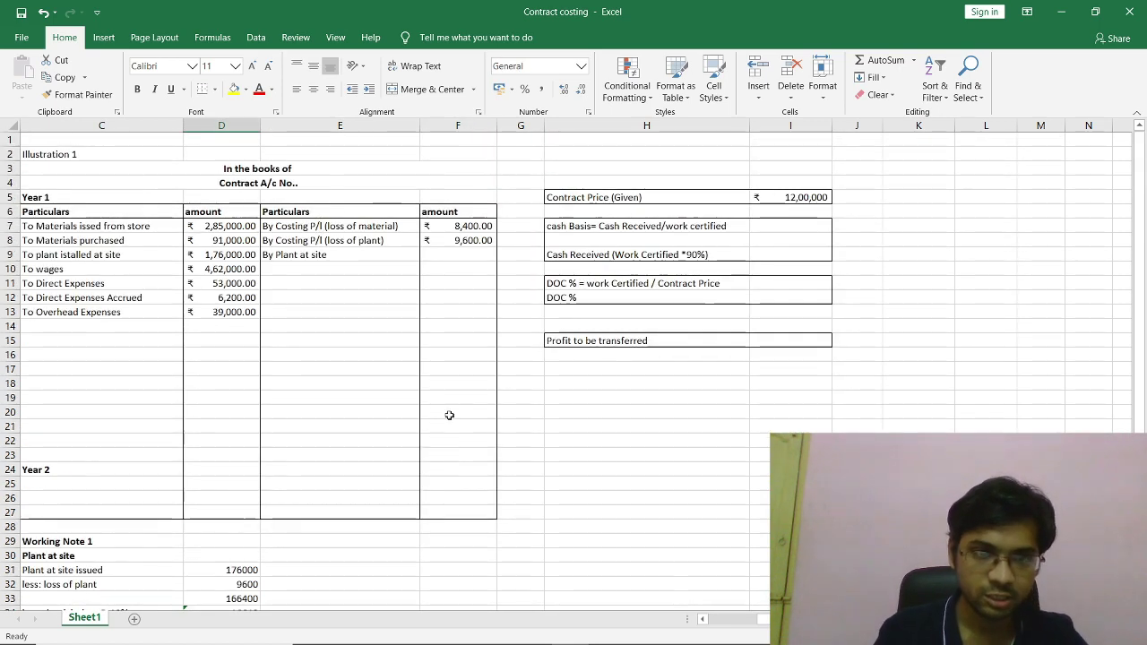
left_click(482, 257)
type("1")
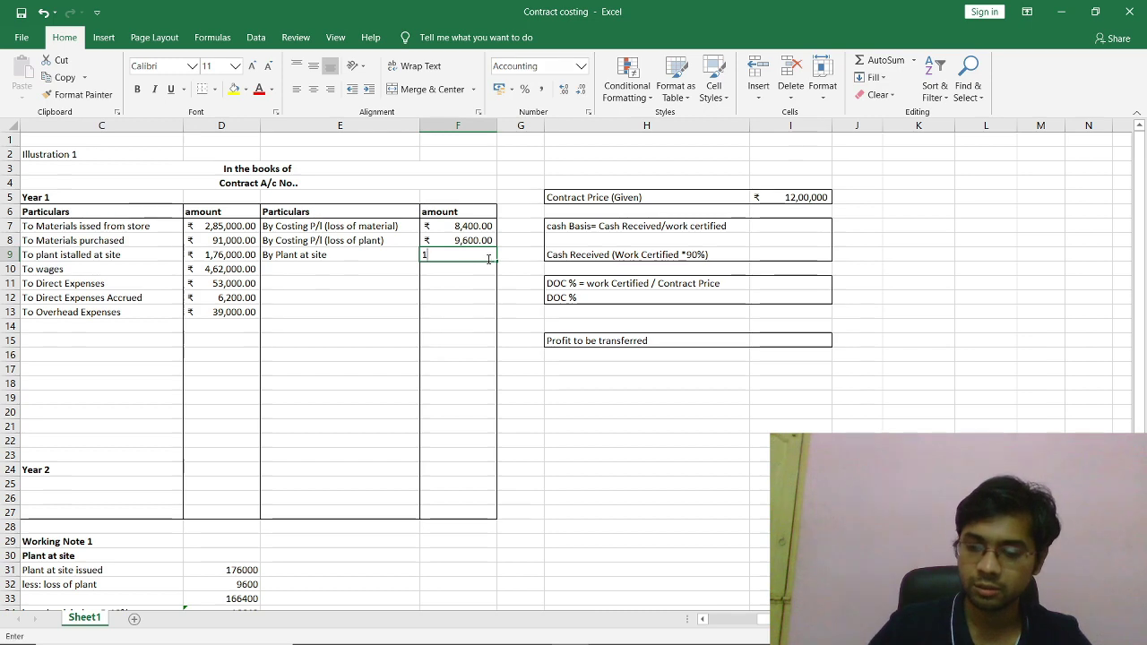
type(",49,760")
Start the E12 particular with "By" and check the contract account format in the Word document for the balancing entry's wording.
left_click(418, 298)
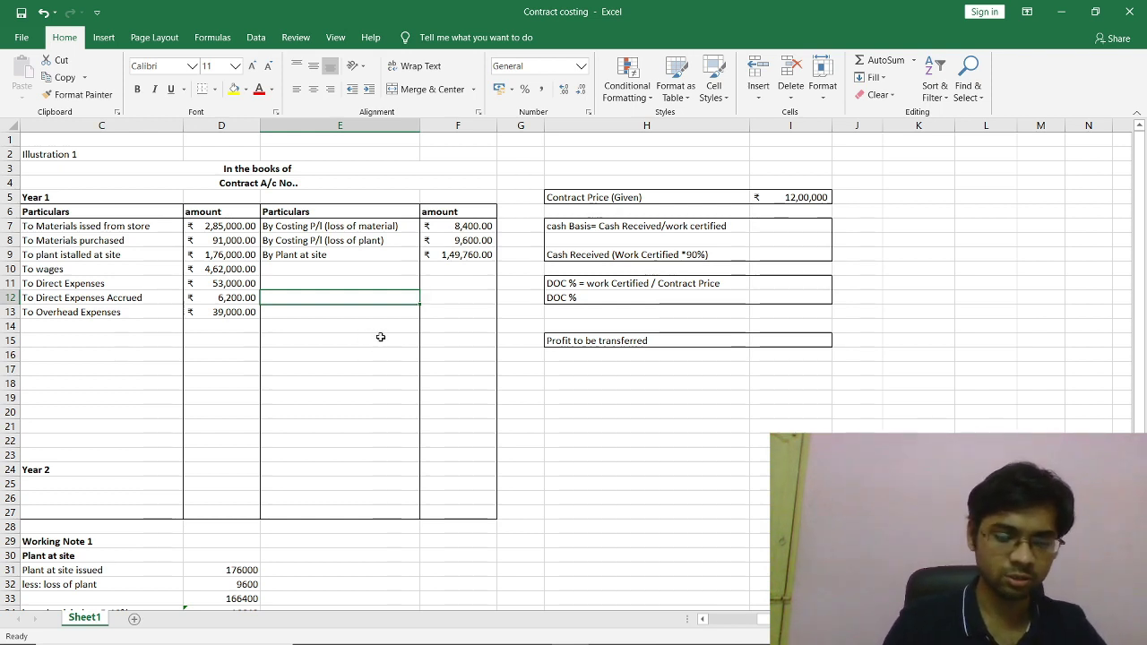
type("By")
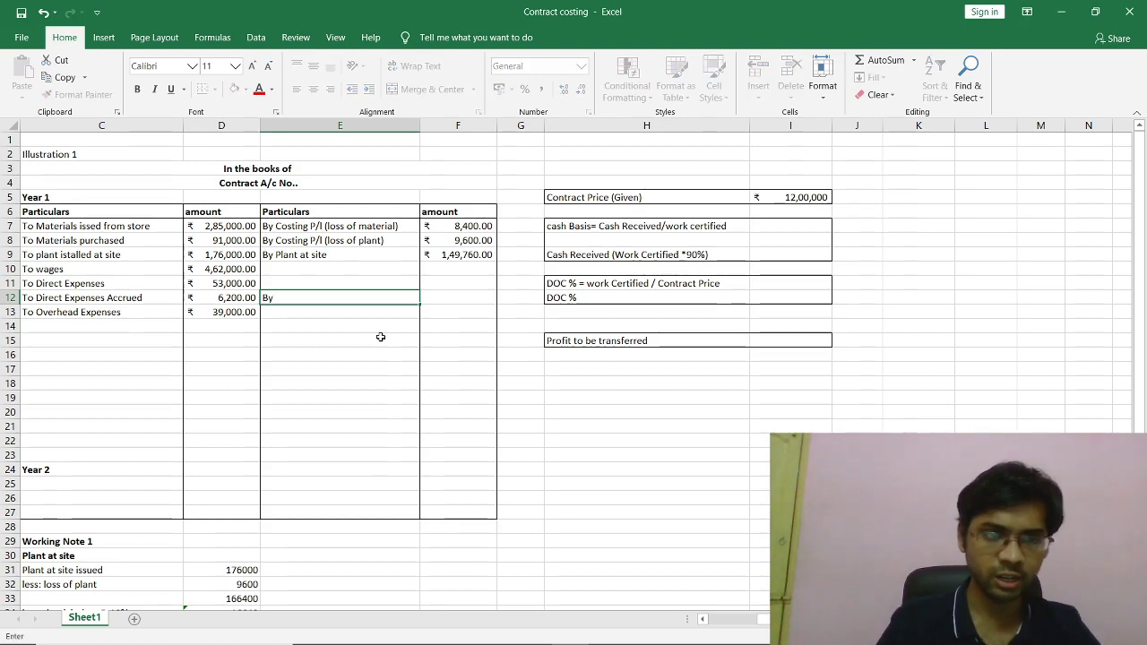
key("alt+Tab")
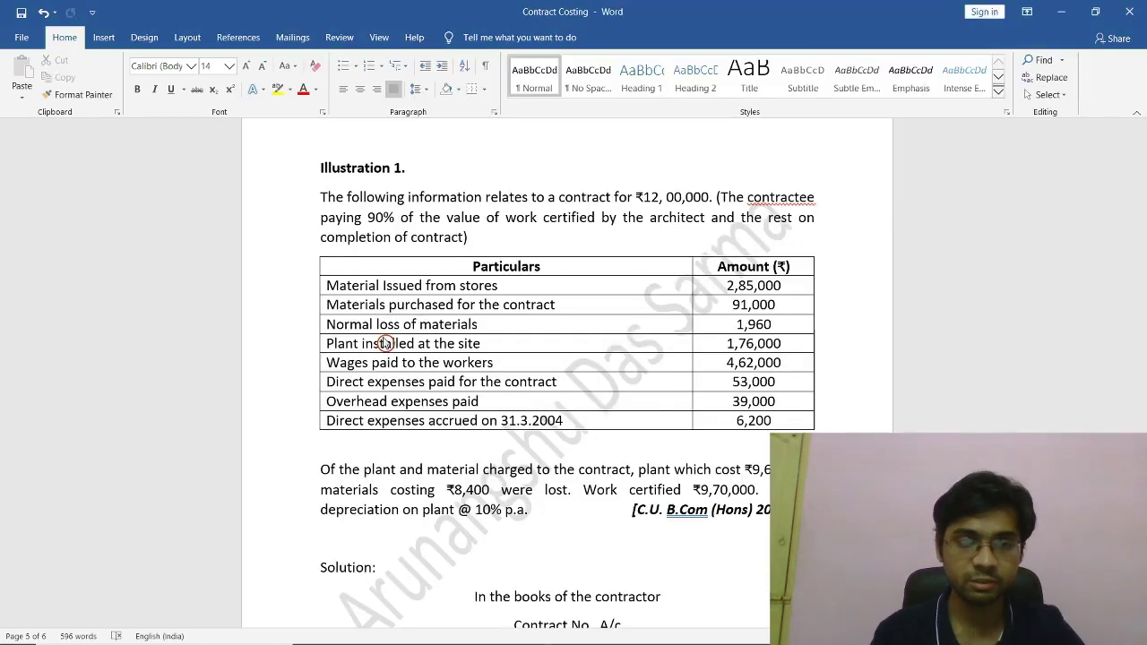
scroll(384, 343, "up", 10)
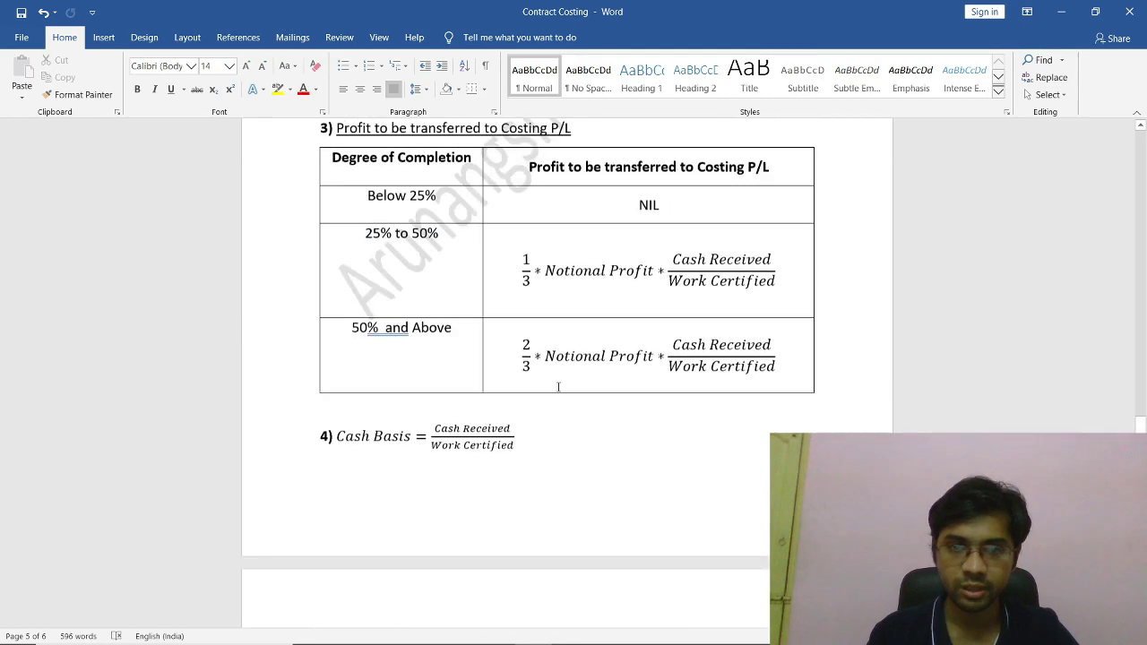
scroll(557, 386, "up", 15)
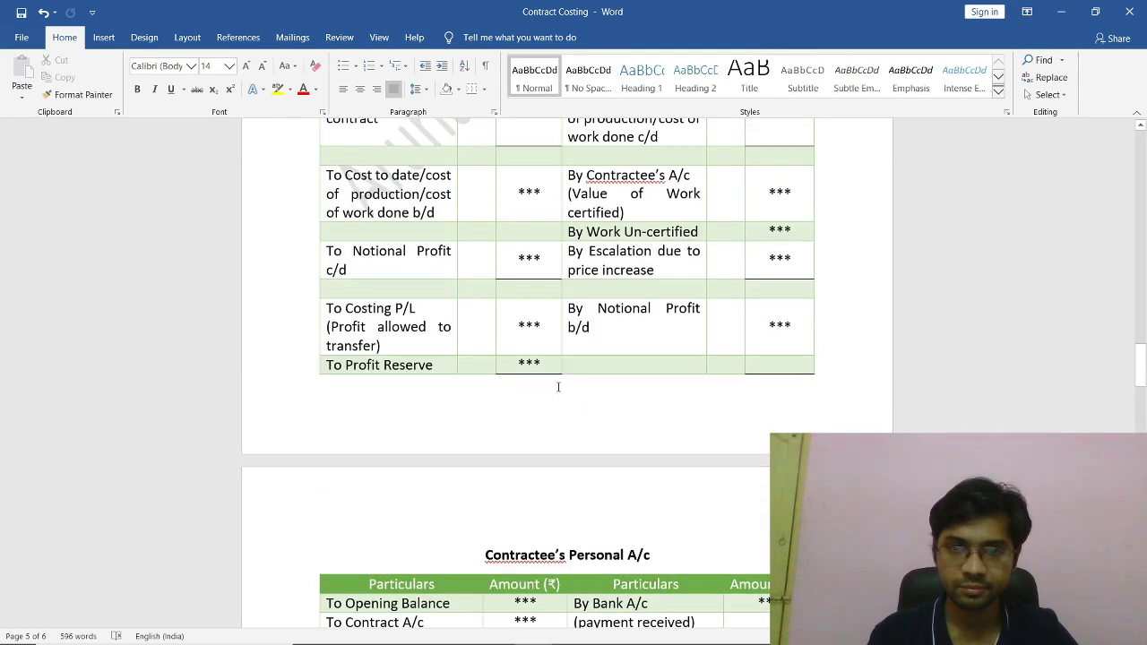
scroll(557, 386, "up", 3)
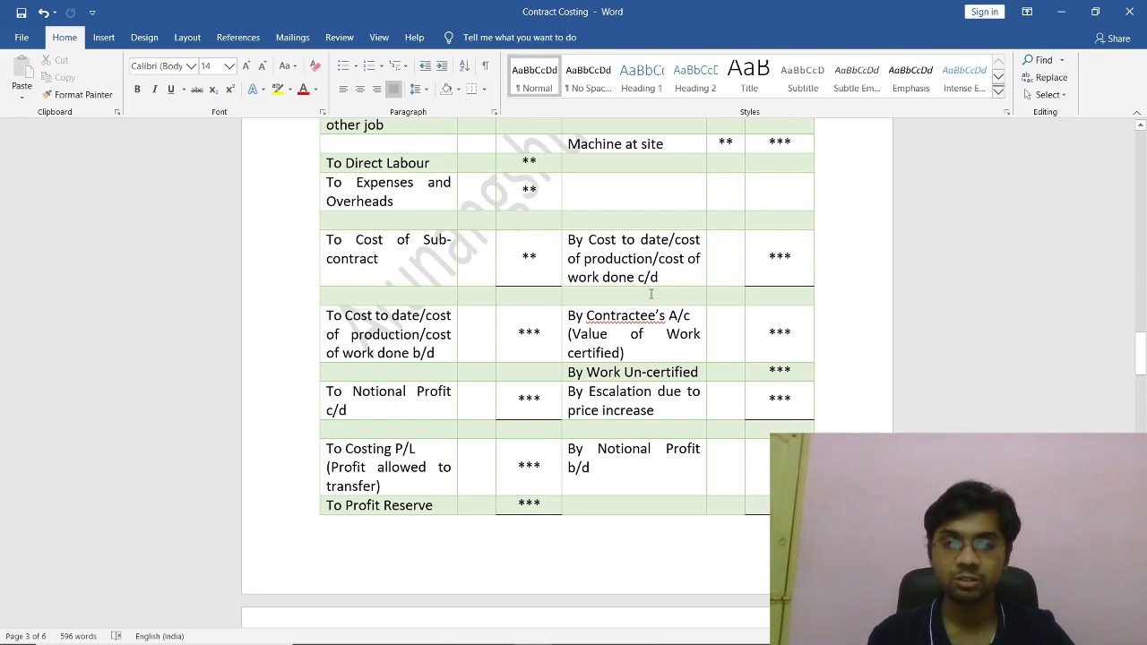
scroll(655, 309, "down", 15)
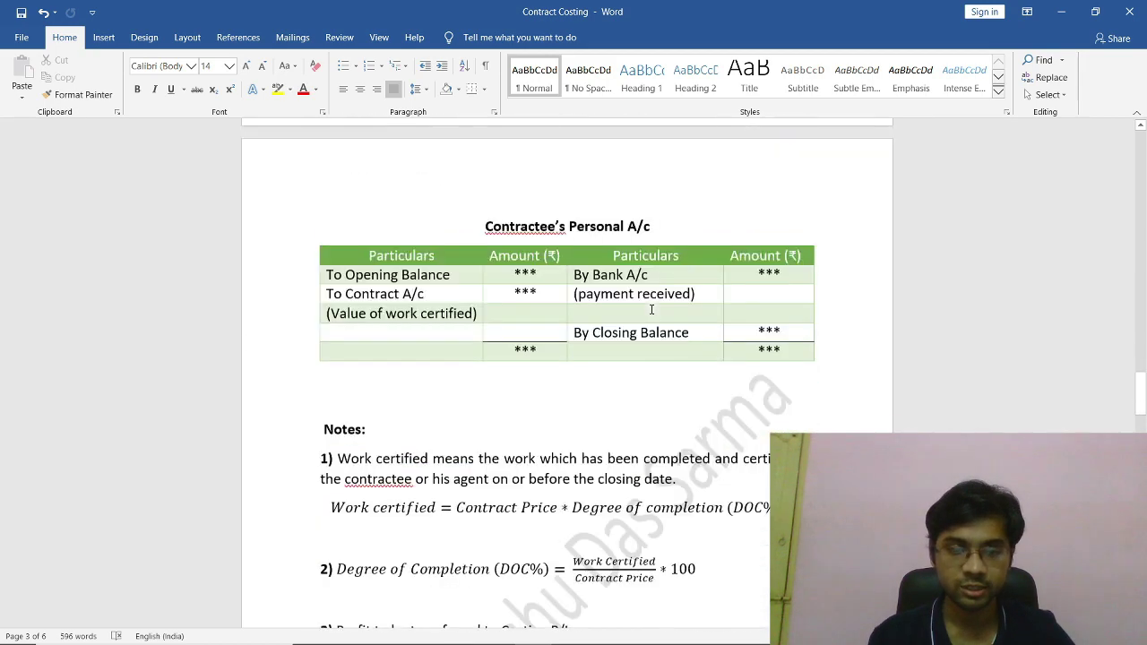
scroll(650, 309, "down", 10)
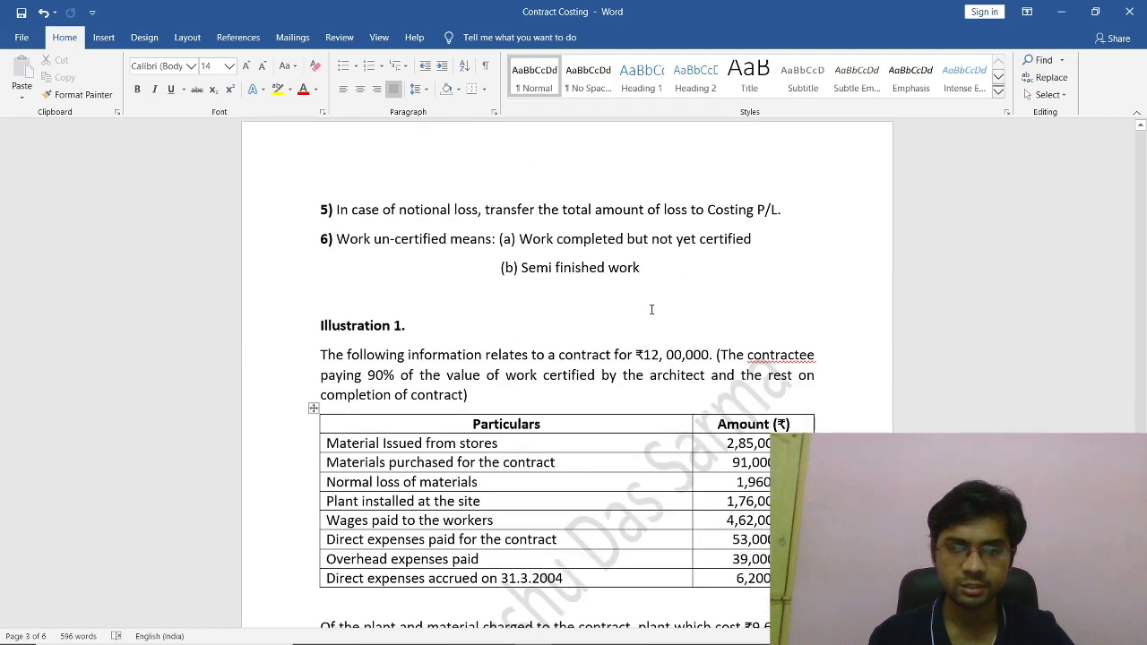
Return to the Excel sheet and complete the E12 particular as "By cost of work done".
key("alt+Tab")
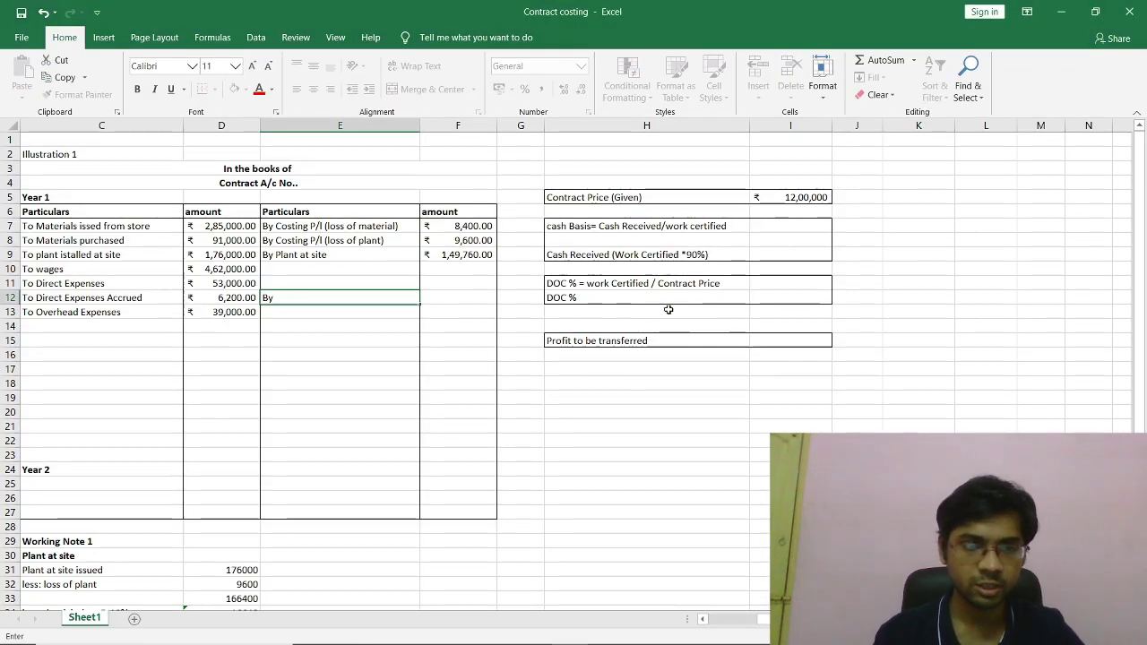
type("P")
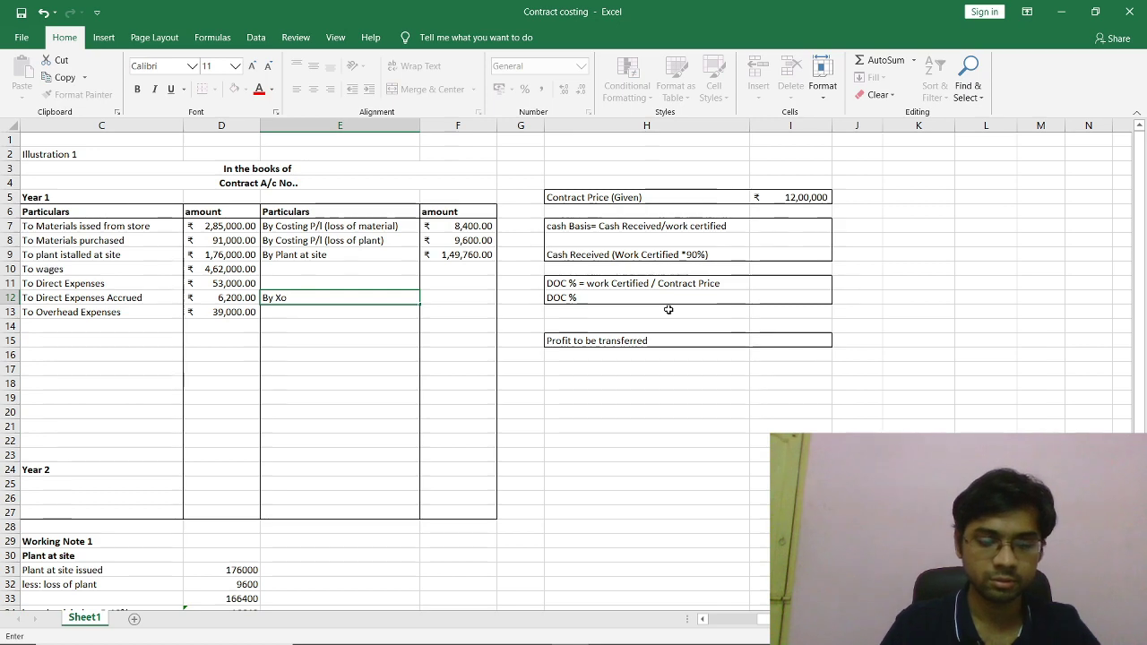
key("BackSpace")
type("cos")
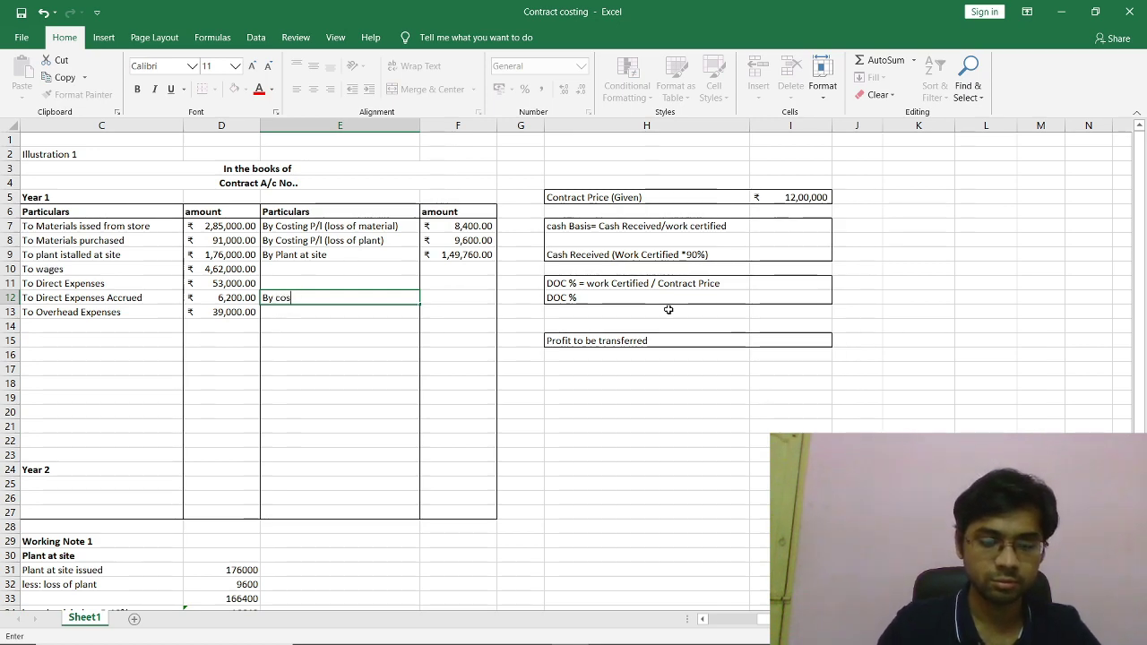
type("t of")
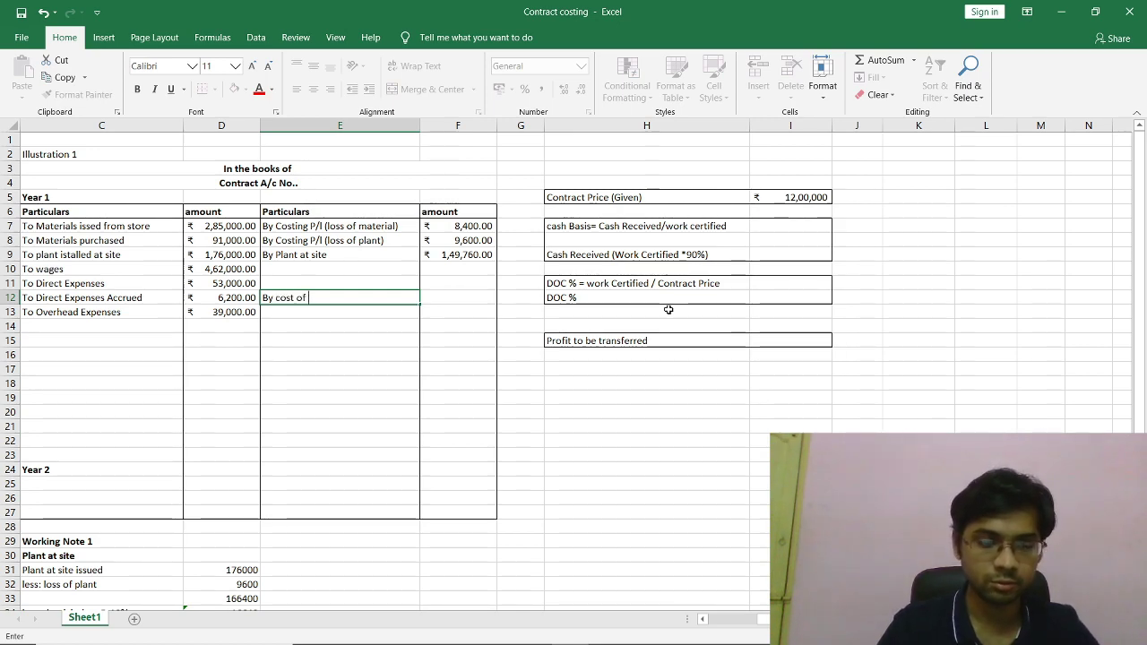
type(" work do")
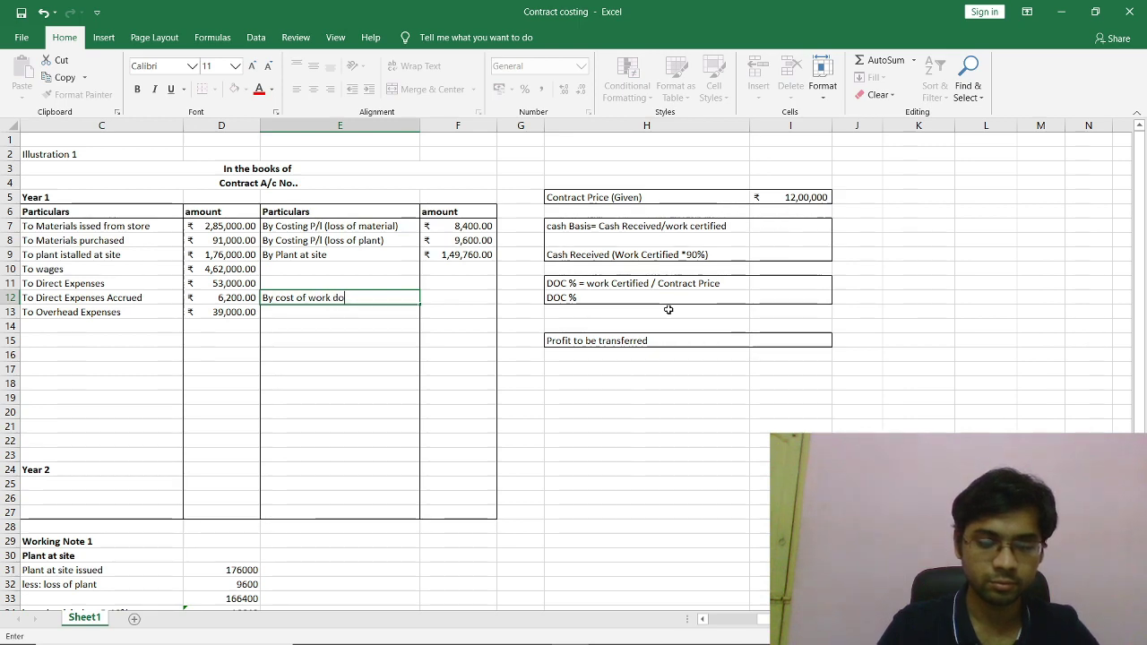
type("ne")
key("Tab")
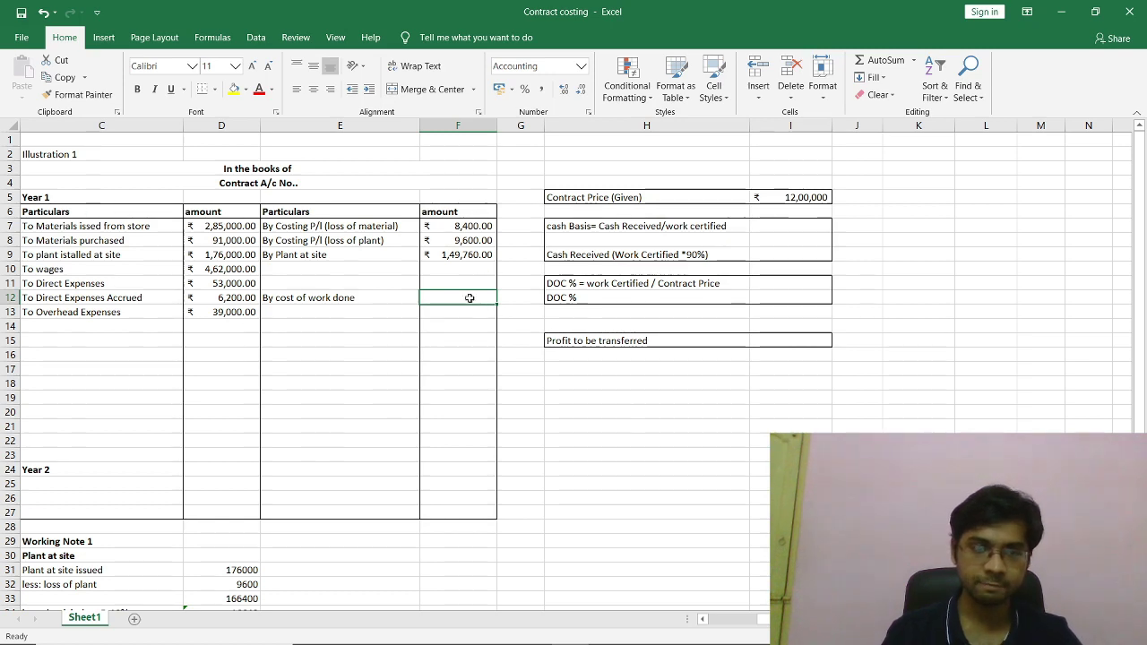
Calculate the cost of work done in F12 with the formula =sum(D7:D13)-sum(F7:F9).
type("=")
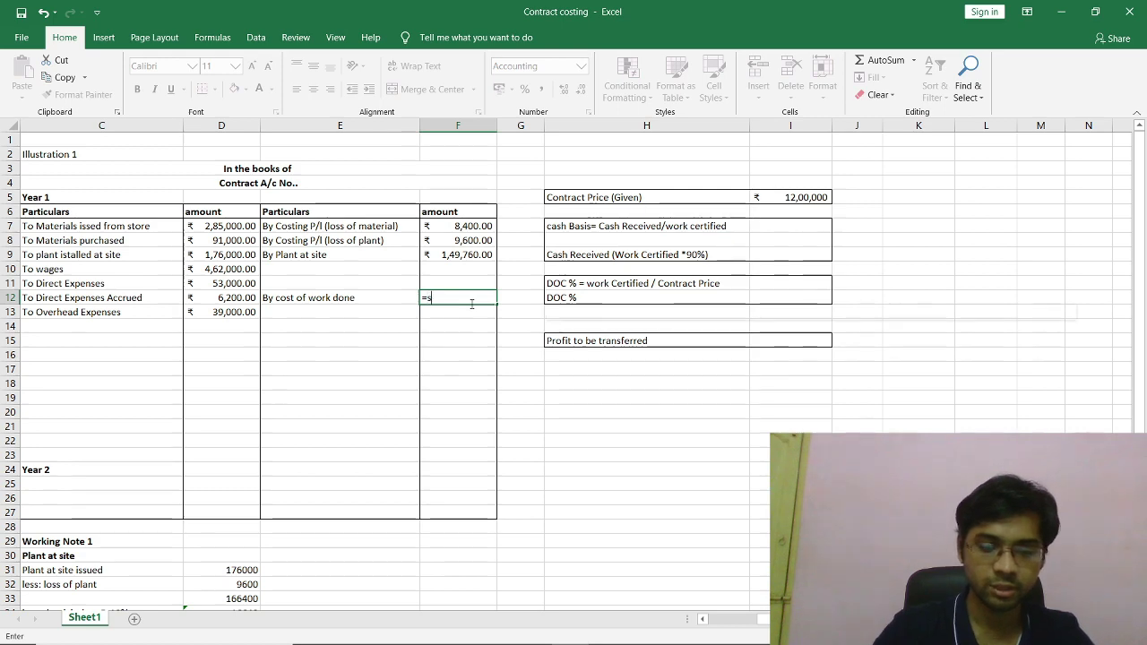
type("sum(")
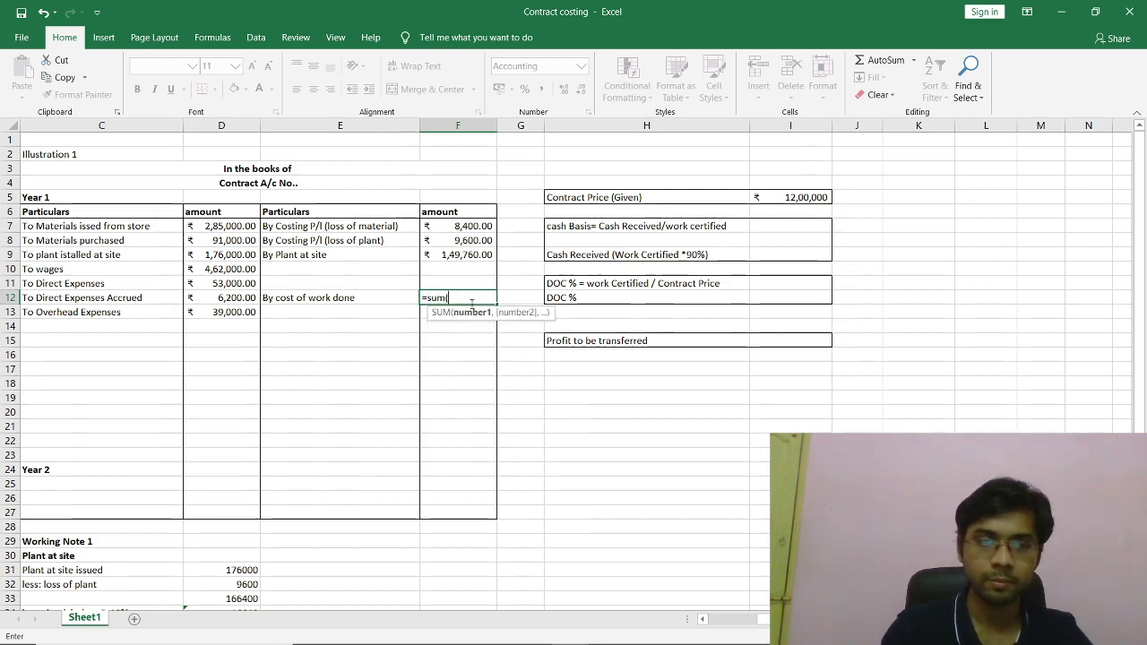
left_click_drag(240, 226, 235, 310)
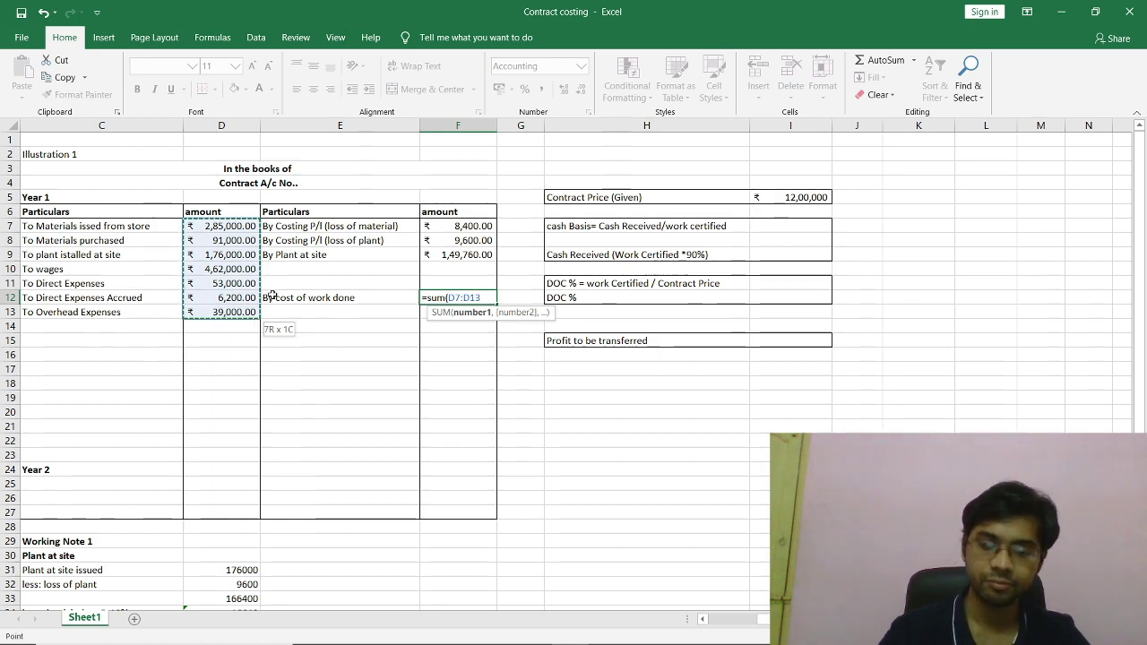
type(")-")
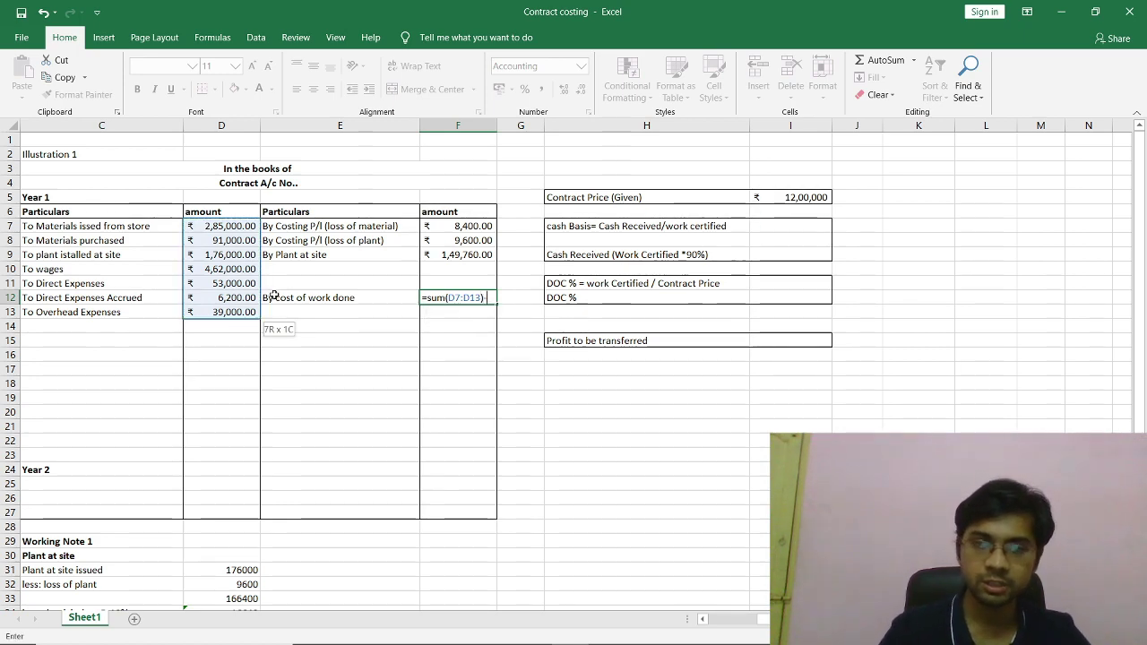
type("sum")
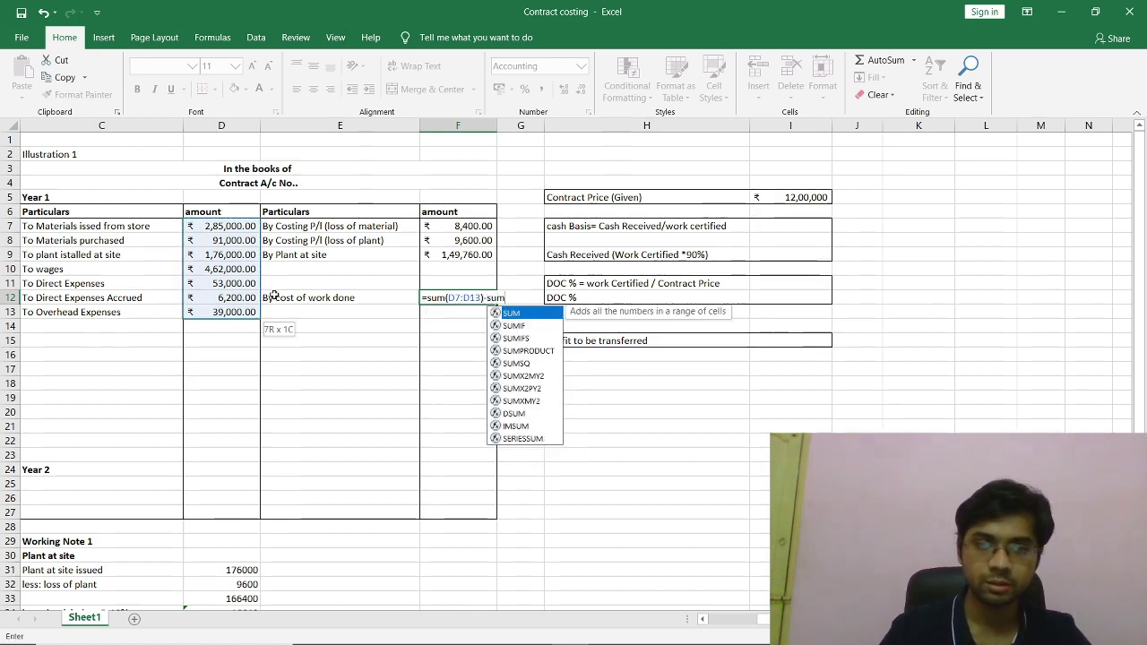
type("(")
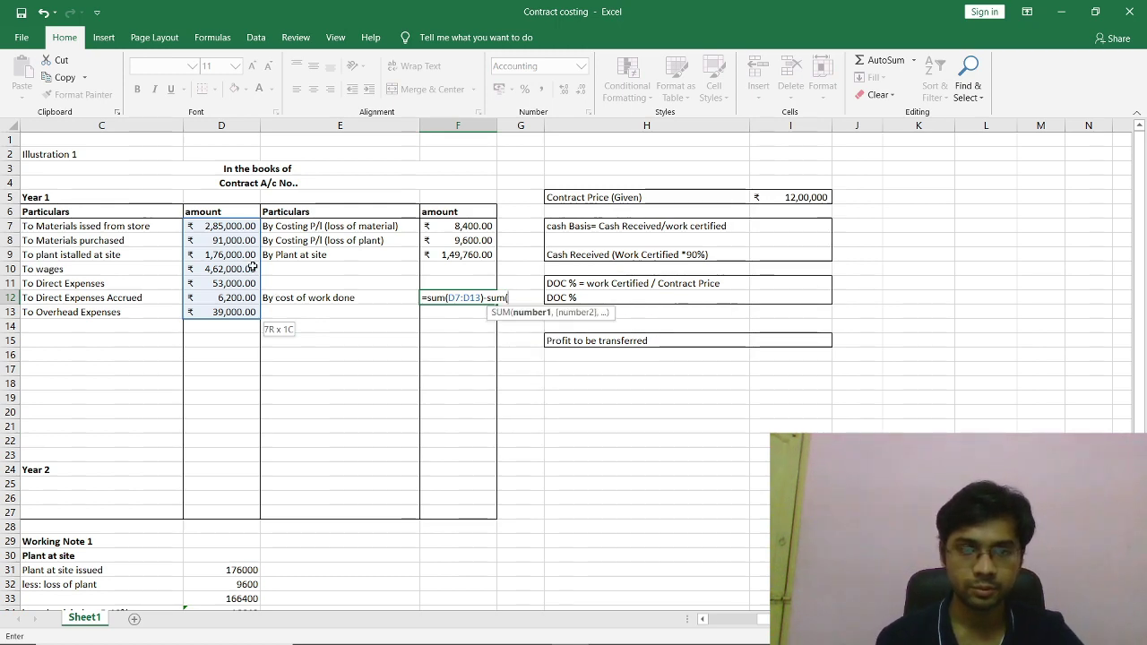
left_click_drag(448, 226, 461, 253)
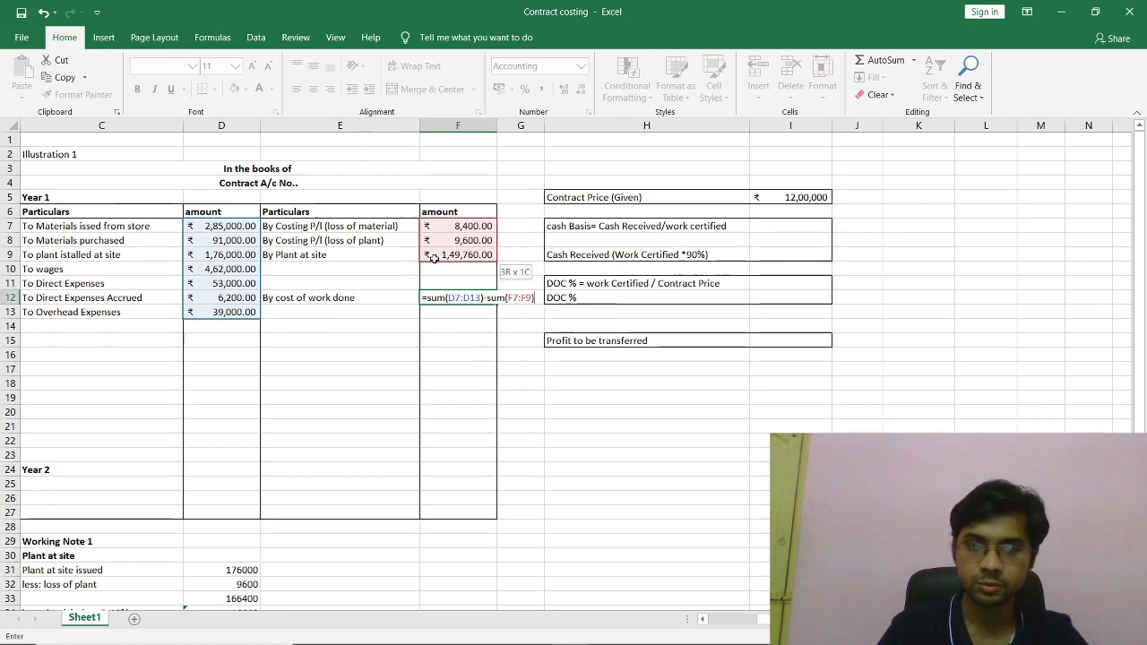
key("Return")
Total the debit side amounts in D14 with =SUM(D7:D13).
key("Down")
key("Left")
type("sum")
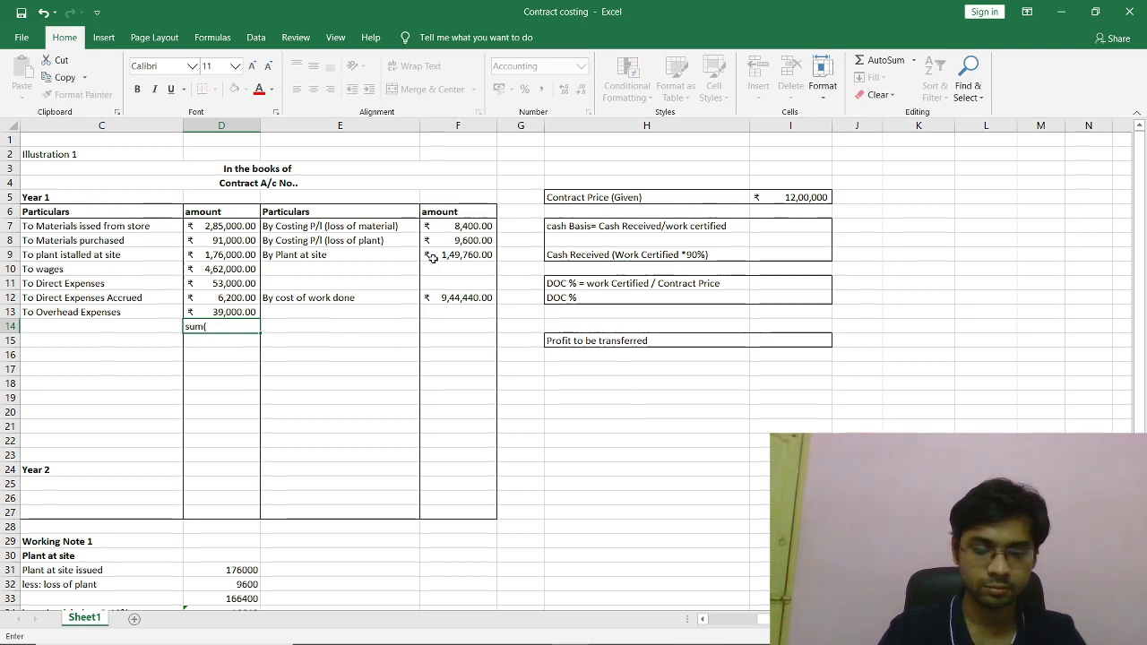
key("Up")
key("shift+Up")
key("shift+Up")
key("shift+Up")
key("shift+Up")
key("shift+Up")
key("shift+Up")
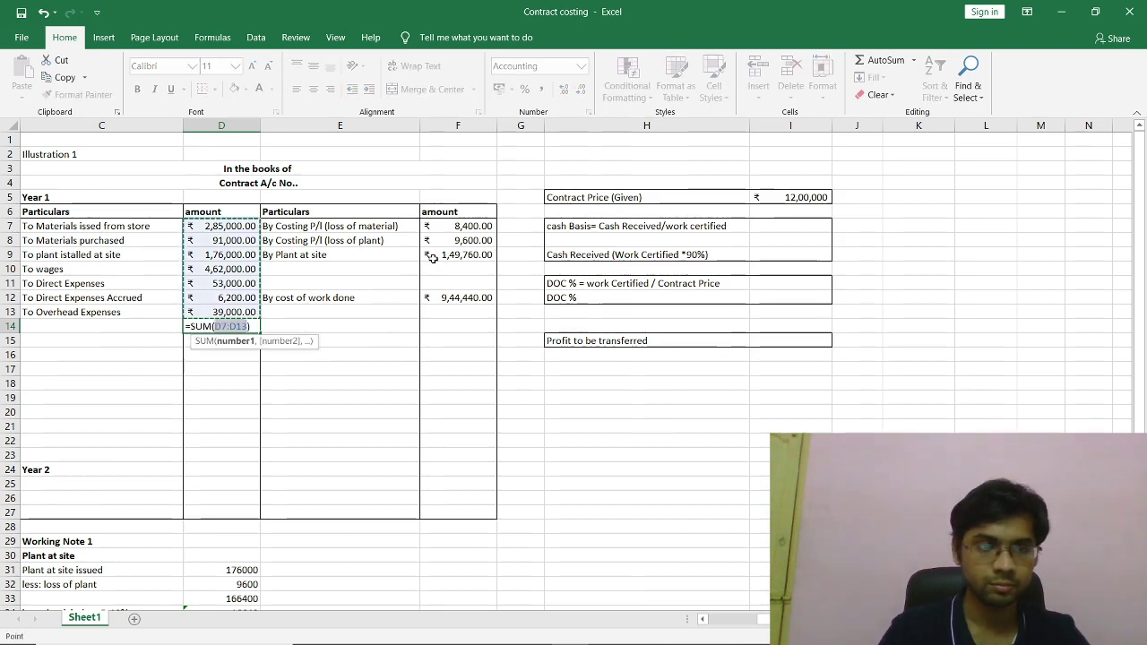
key("Return")
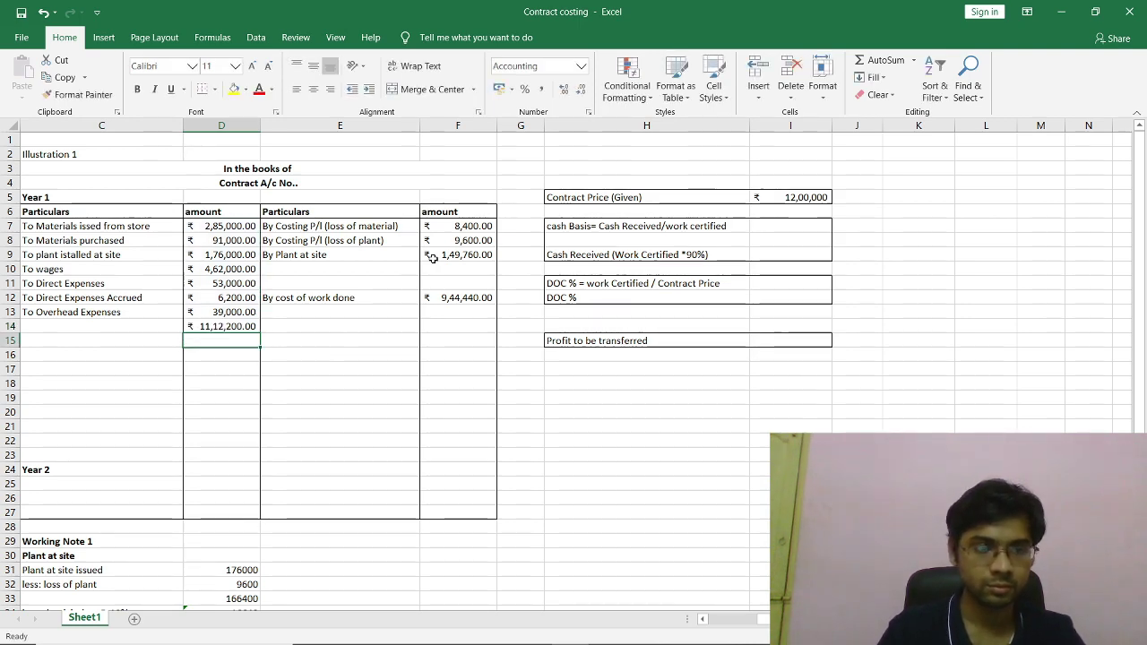
Total the credit side amounts from F7 to F12 in F15 with a SUM formula.
key("Right")
key("Right")
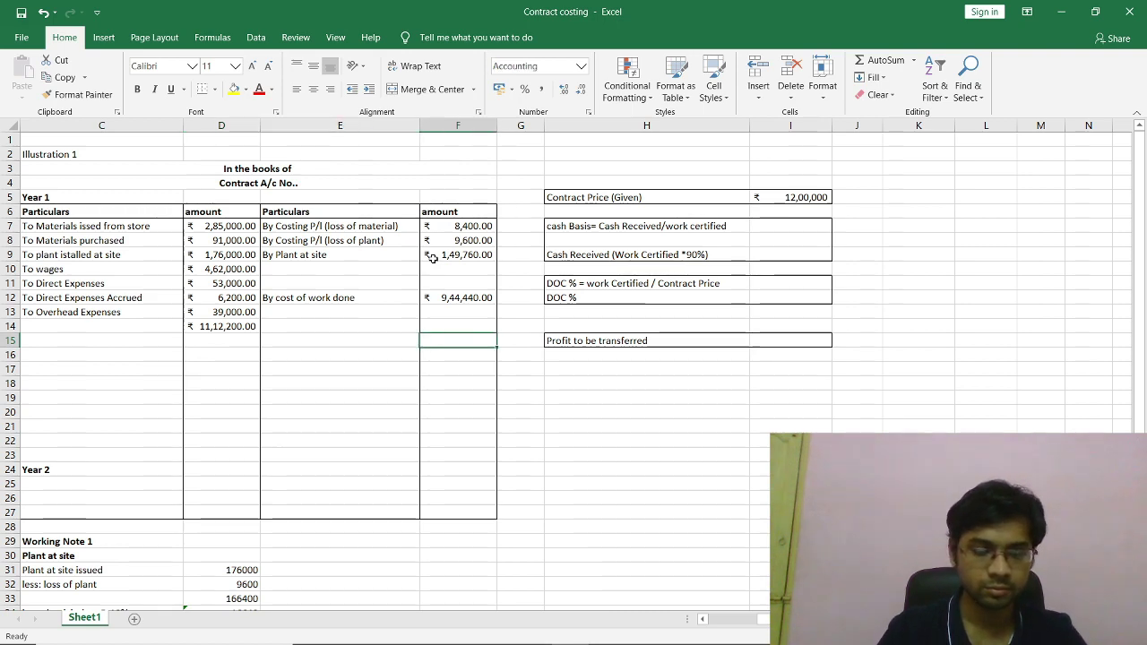
type("sum")
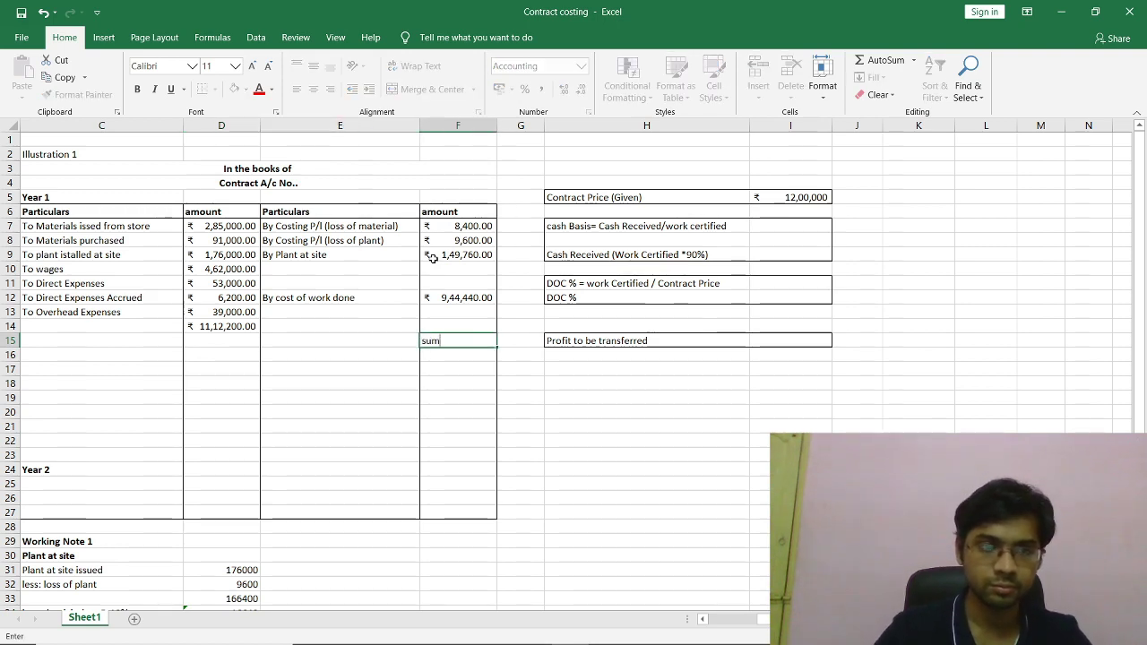
type("(")
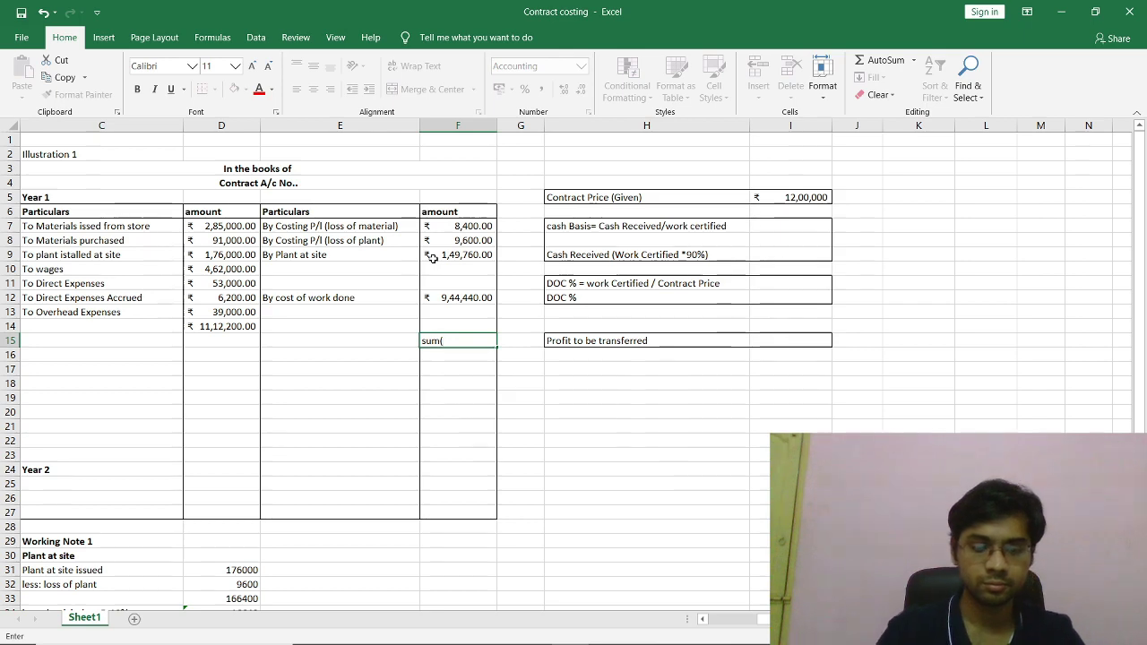
key("alt+equal")
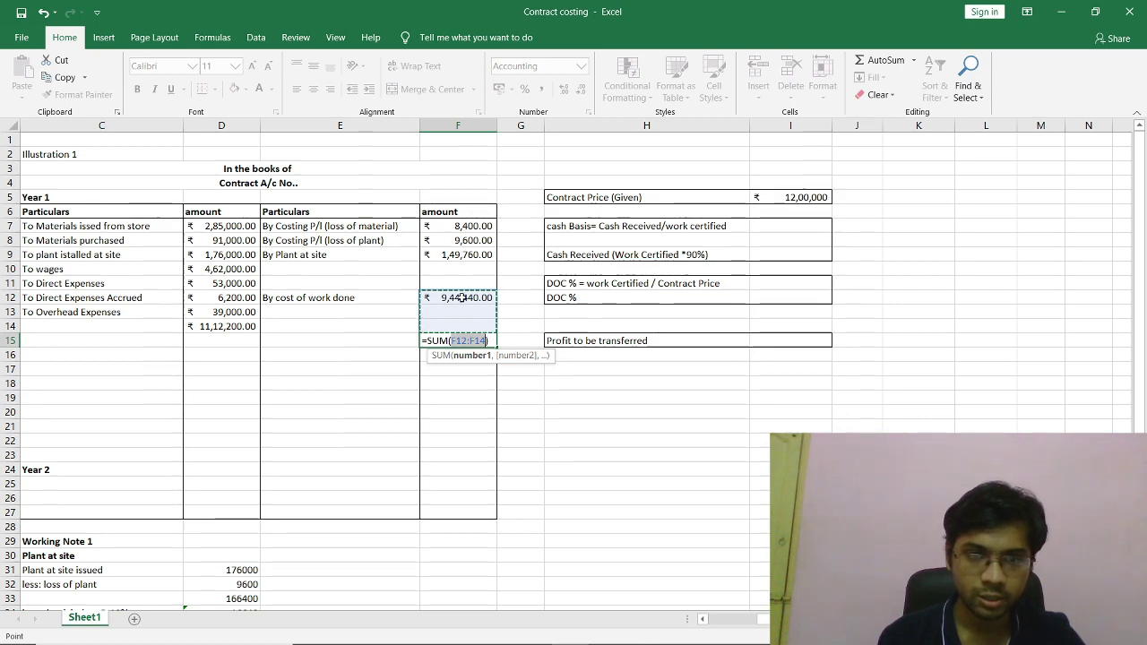
left_click_drag(457, 283, 459, 250)
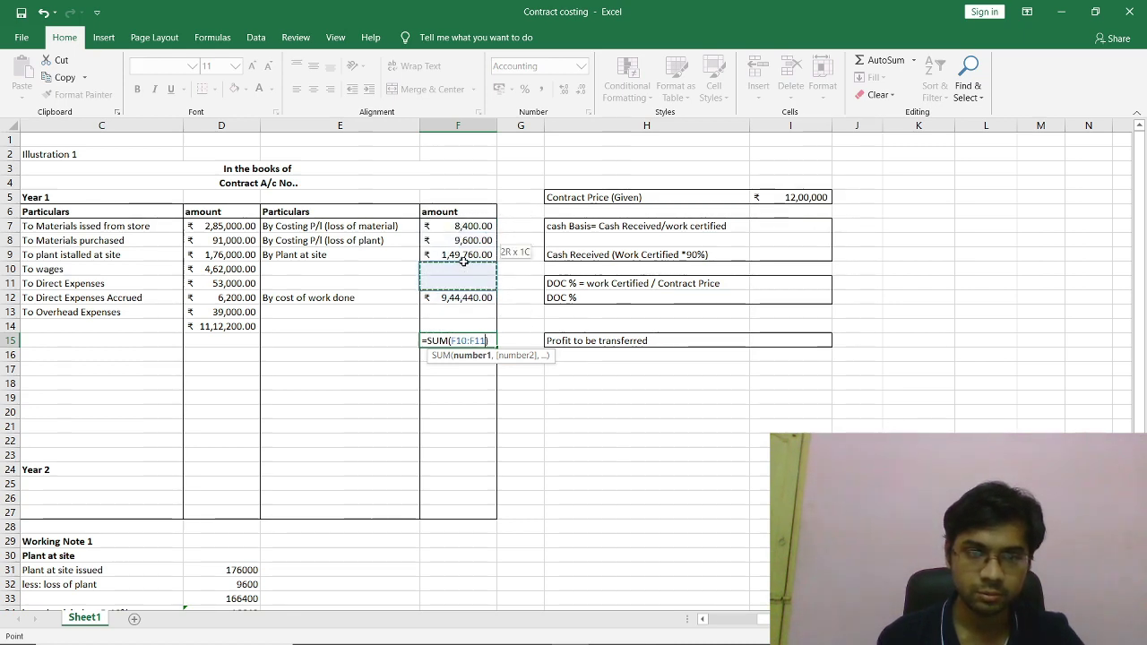
left_click_drag(463, 261, 459, 227)
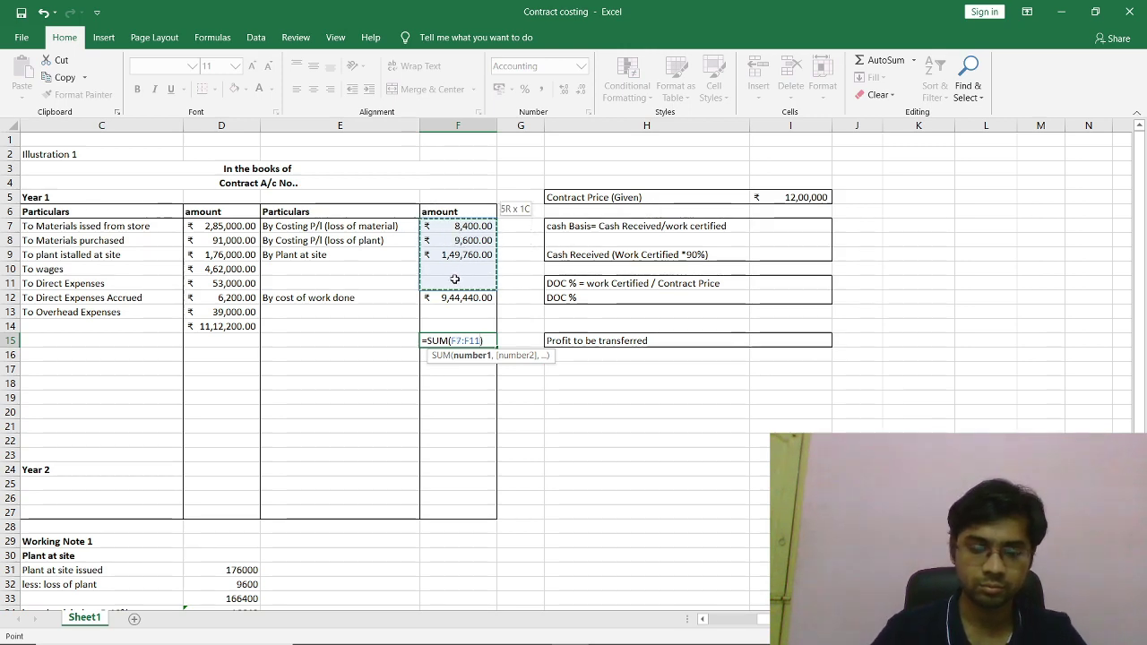
key("Down")
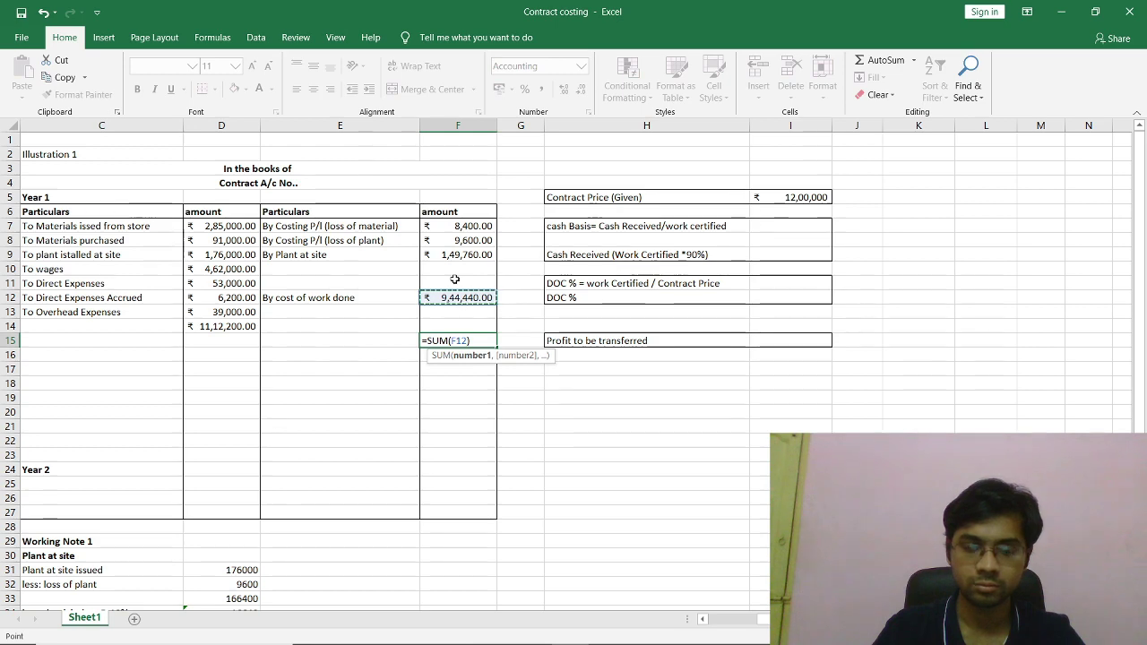
key("shift+Up")
key("shift+Up")
key("shift+Up")
key("shift+Up")
key("shift+Up")
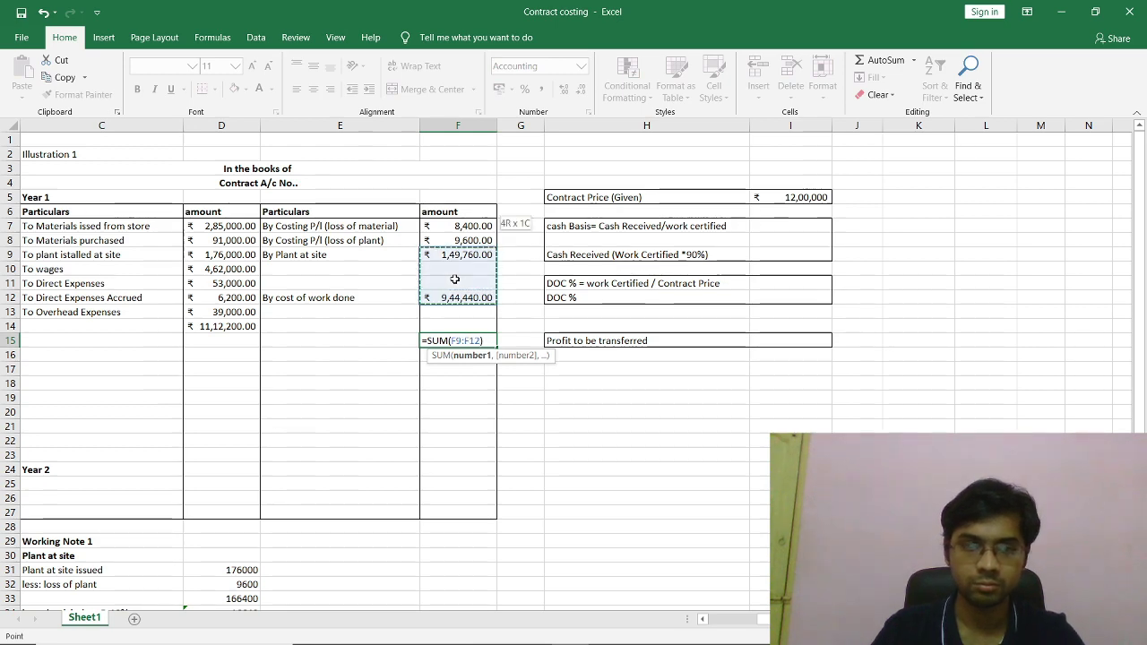
key("Return")
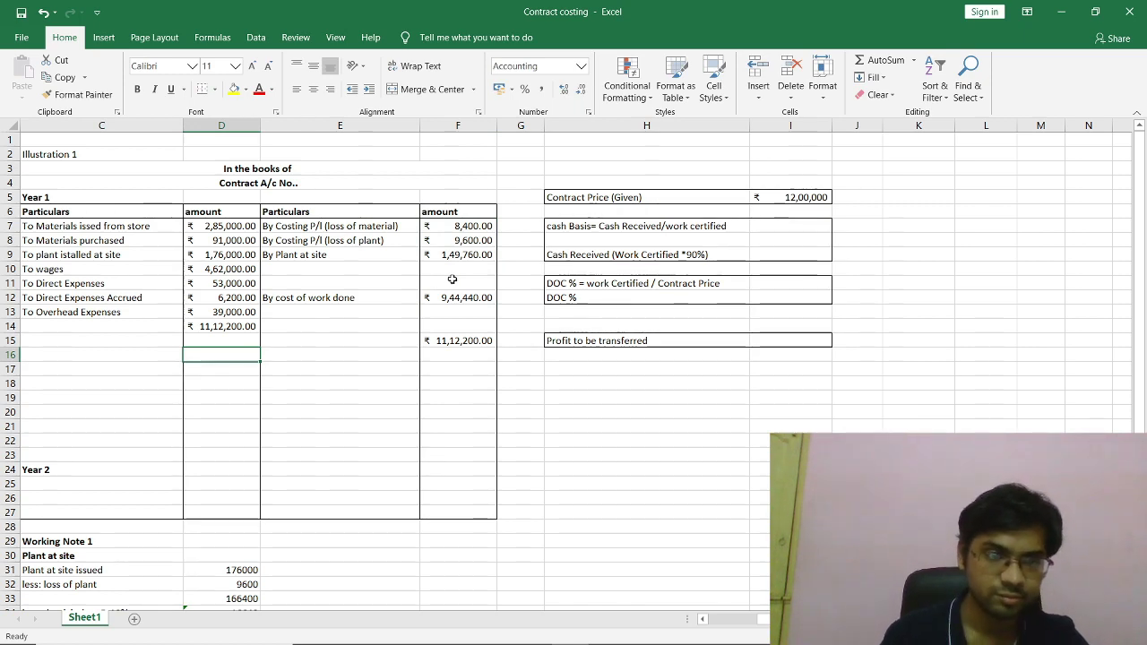
Enter =sum(F7:F12) in F14 so the credit total sits level with the debit total.
left_click(453, 327)
type("=sum(")
key("Up")
key("Up")
key("shift+Up")
key("shift+Up")
key("shift+Up")
key("shift+Up")
key("shift+Up")
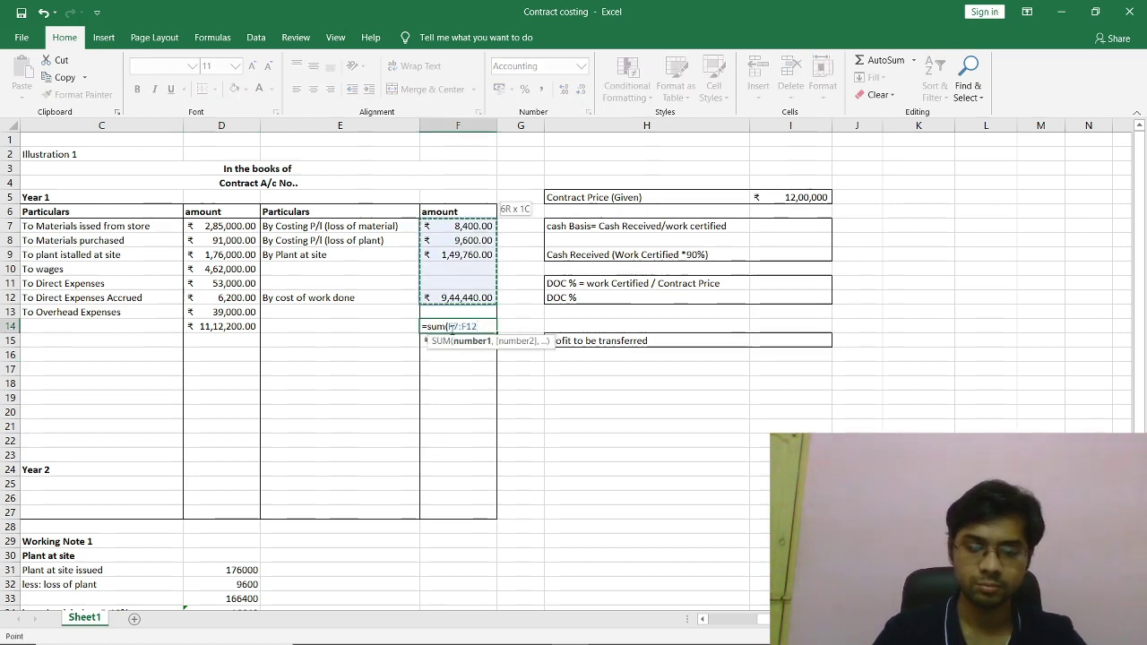
type(")")
key("Return")
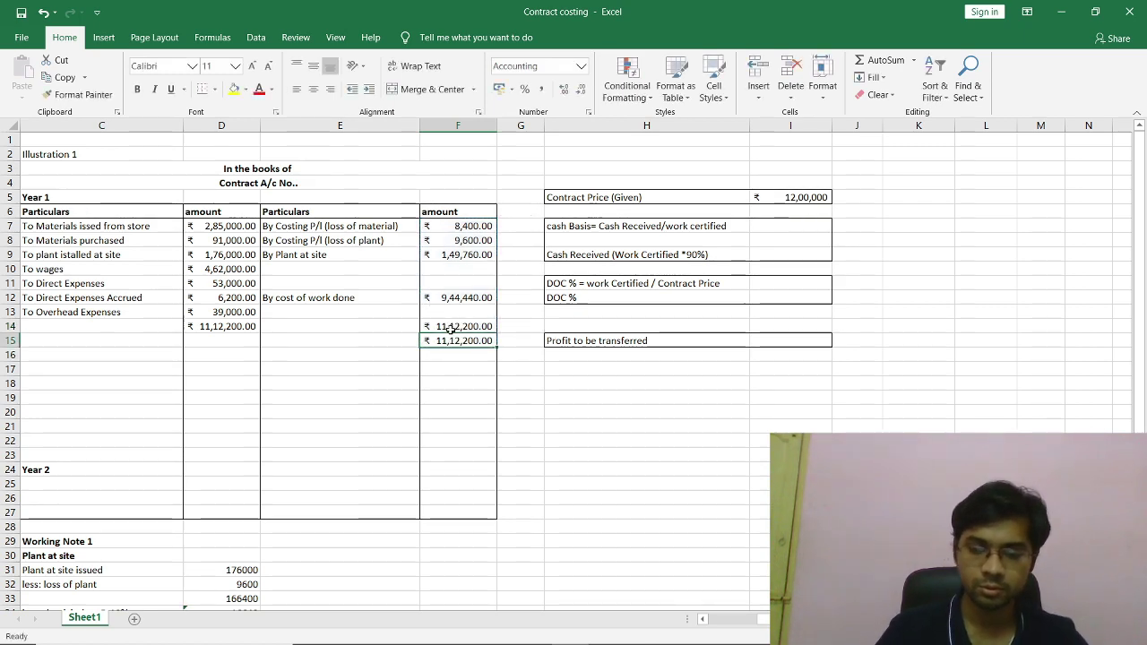
Clear the duplicate credit total in F15 and add a bottom border under the totals in D14 and F14.
key("Delete")
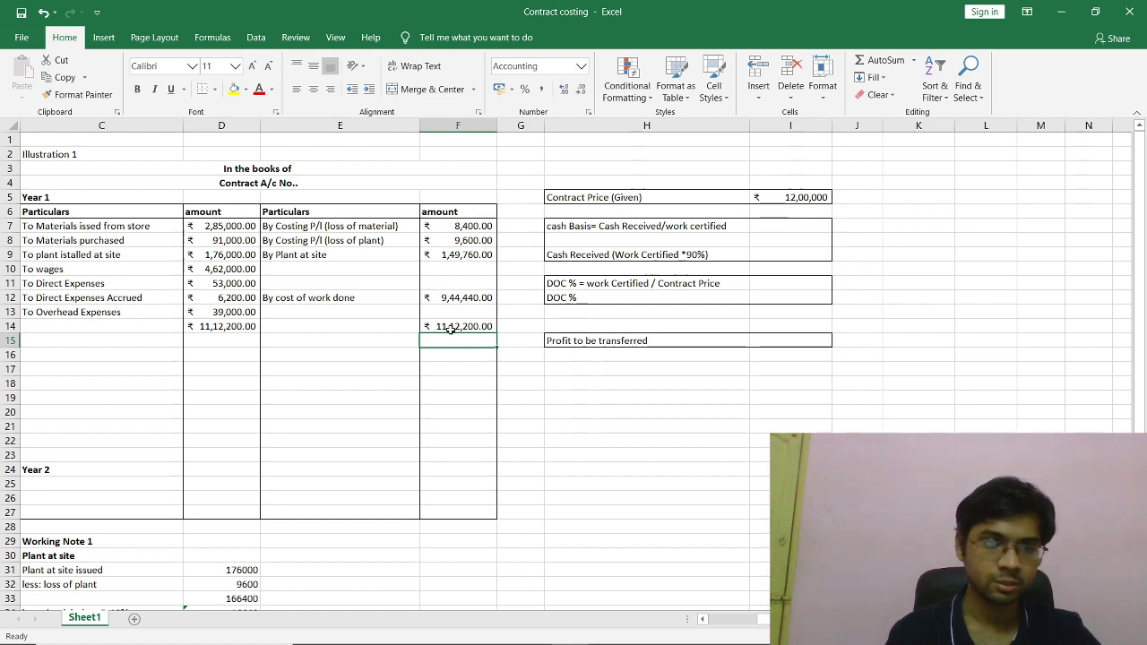
left_click(234, 327)
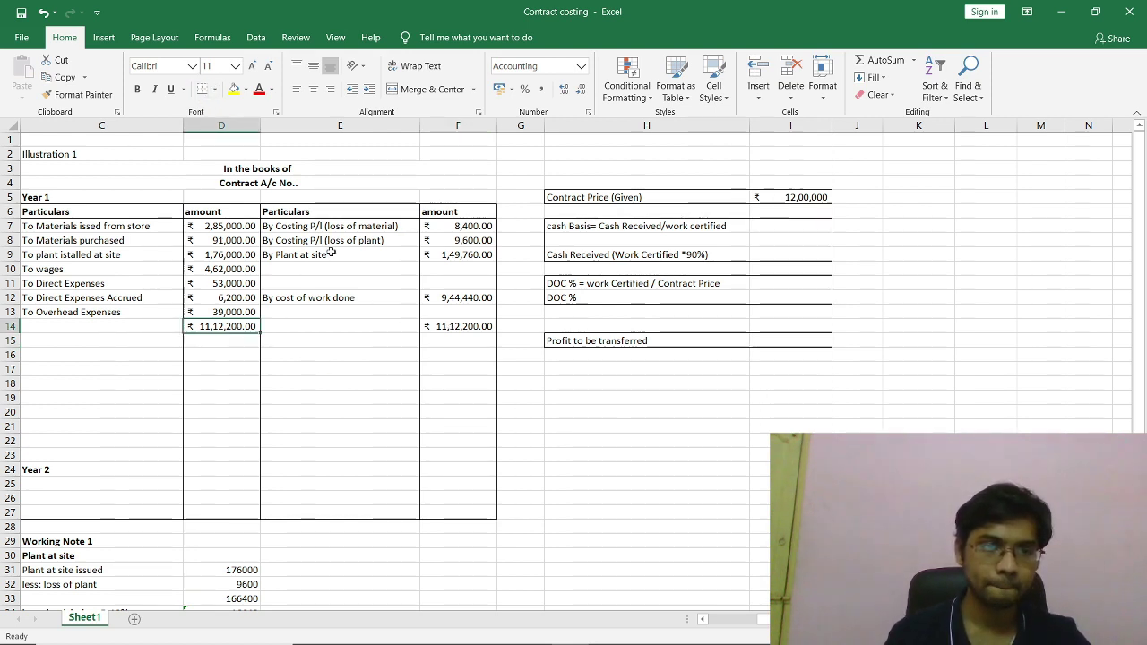
left_click(427, 323)
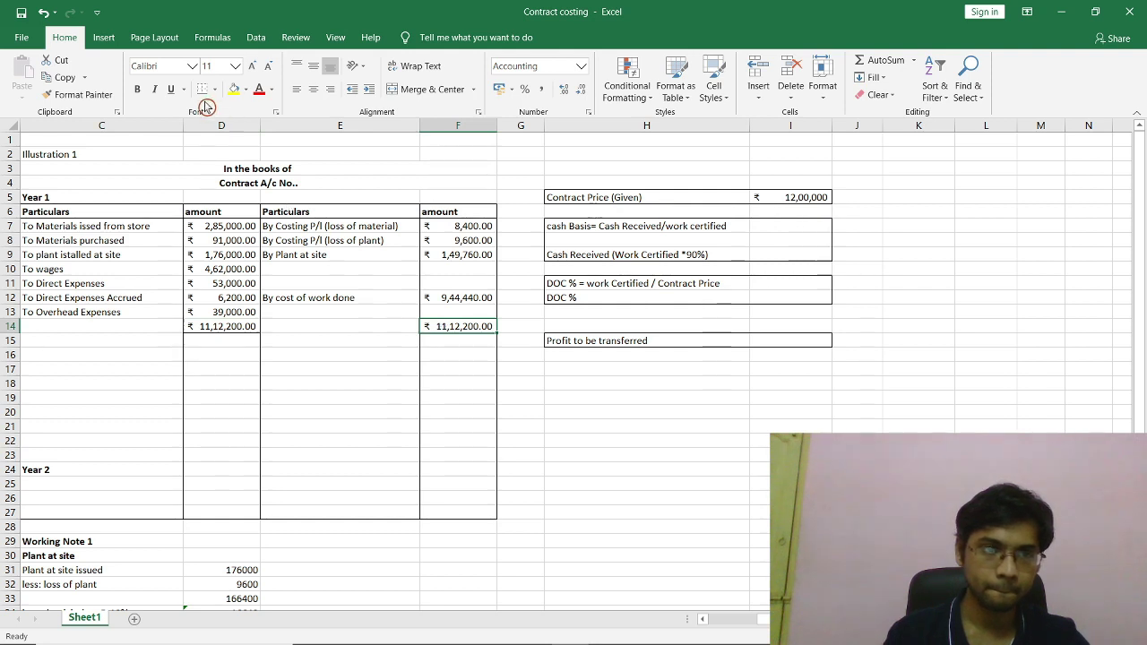
left_click(334, 383)
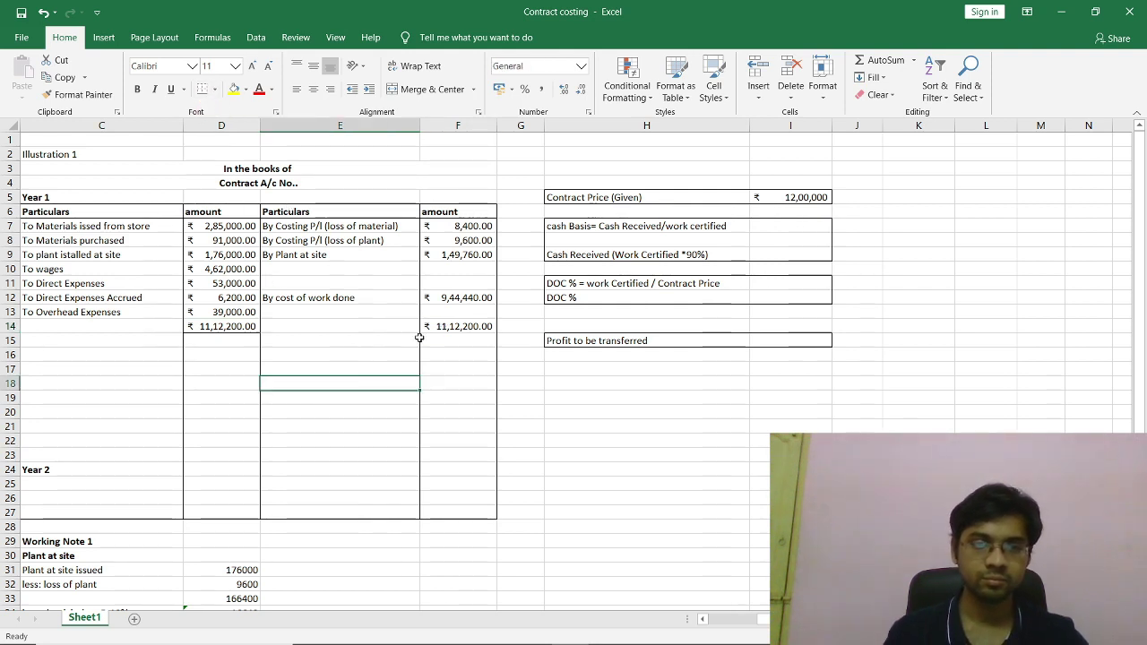
left_click(462, 328)
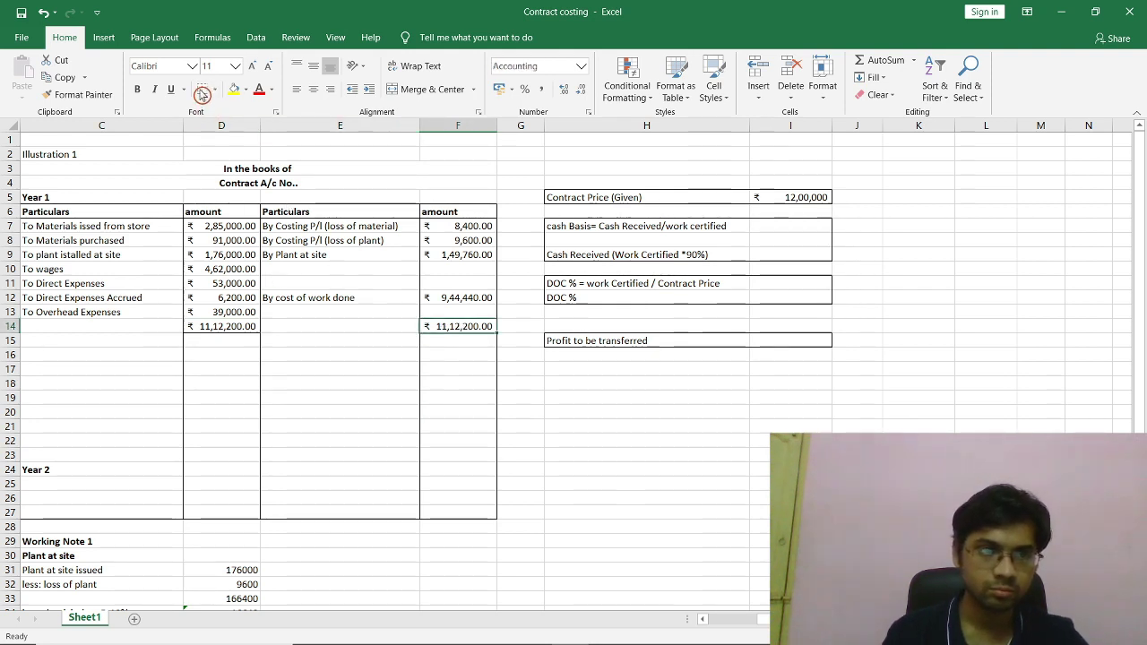
left_click(324, 340)
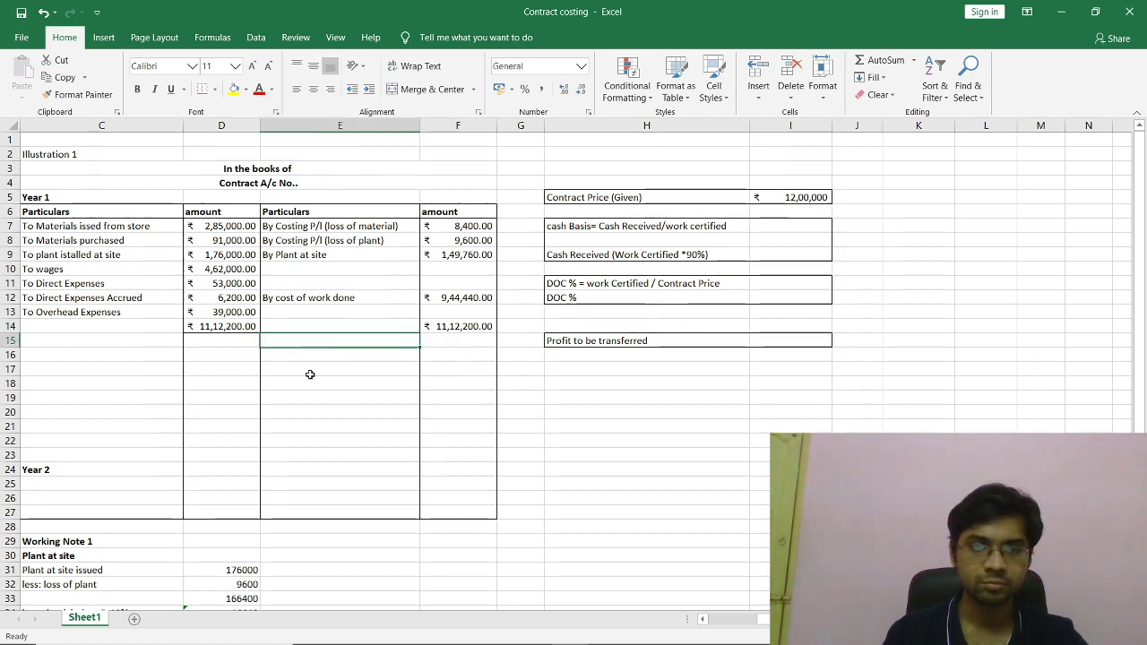
left_click(452, 327)
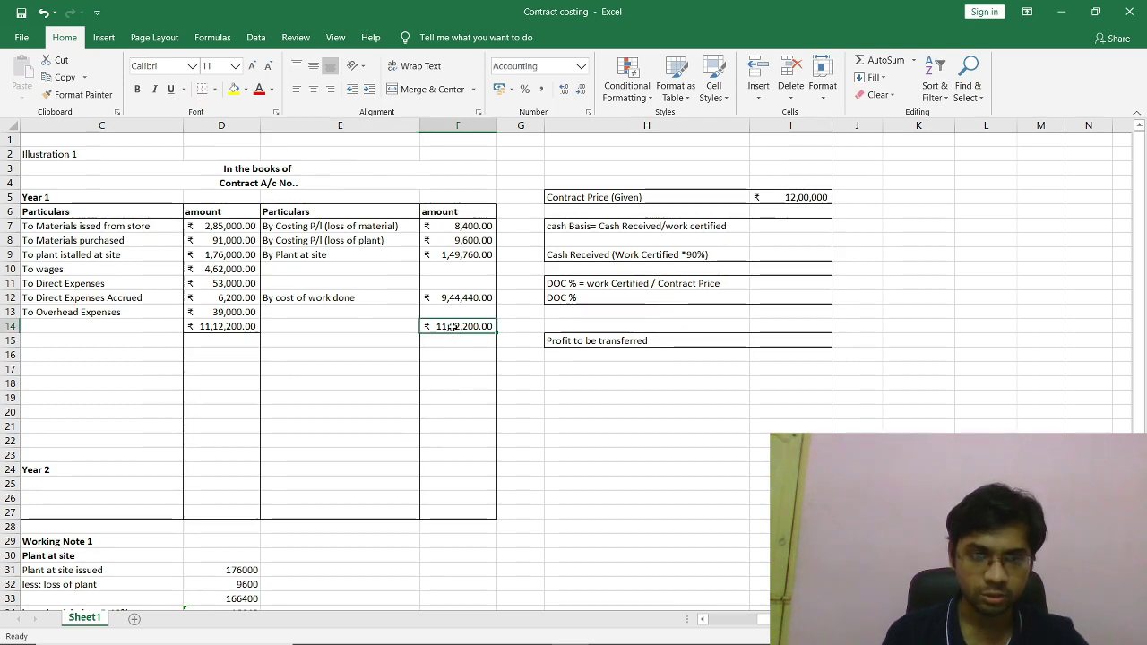
left_click(215, 91)
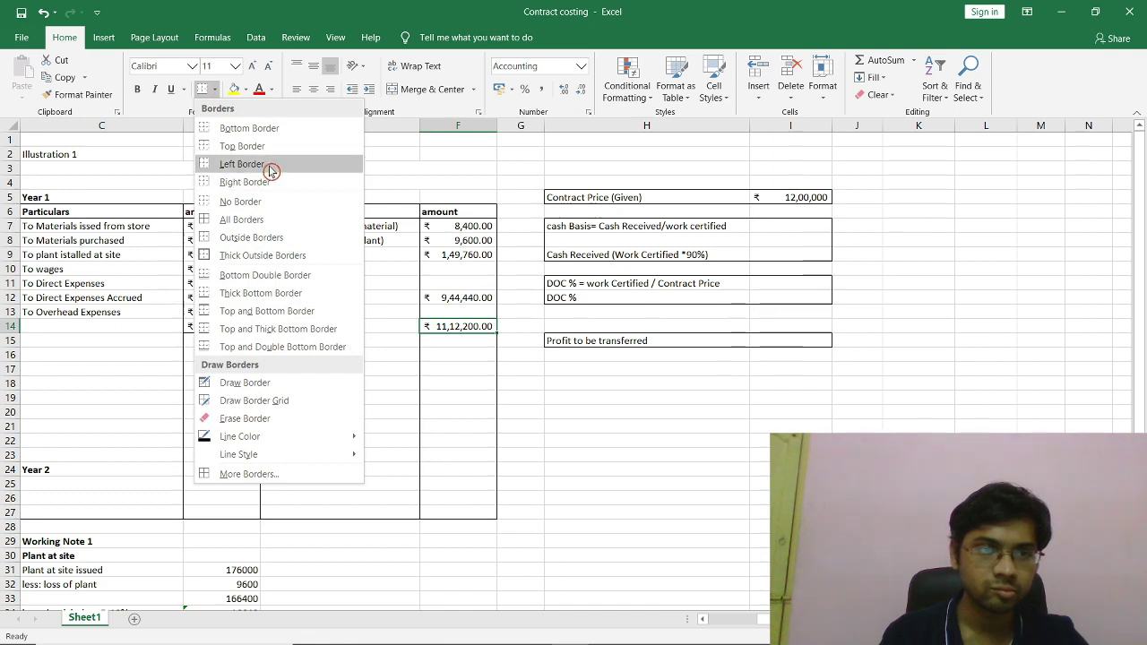
left_click(259, 128)
left_click(358, 369)
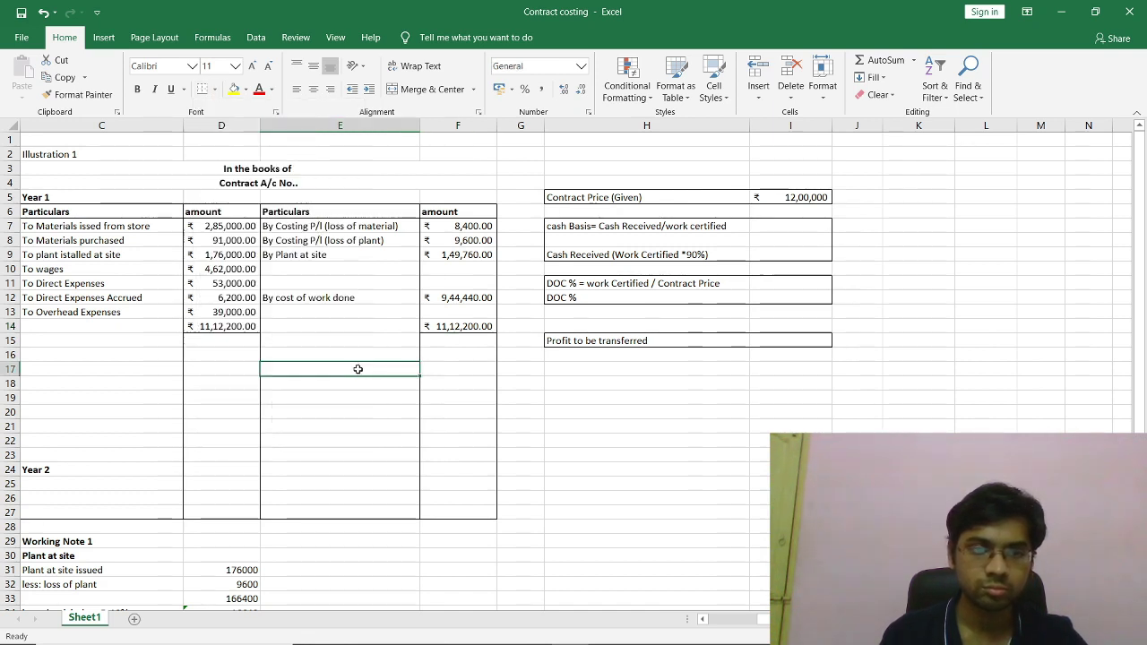
Switch to the Contract Costing document in Word and review the contract account format with the notional profit entries.
left_click(109, 353)
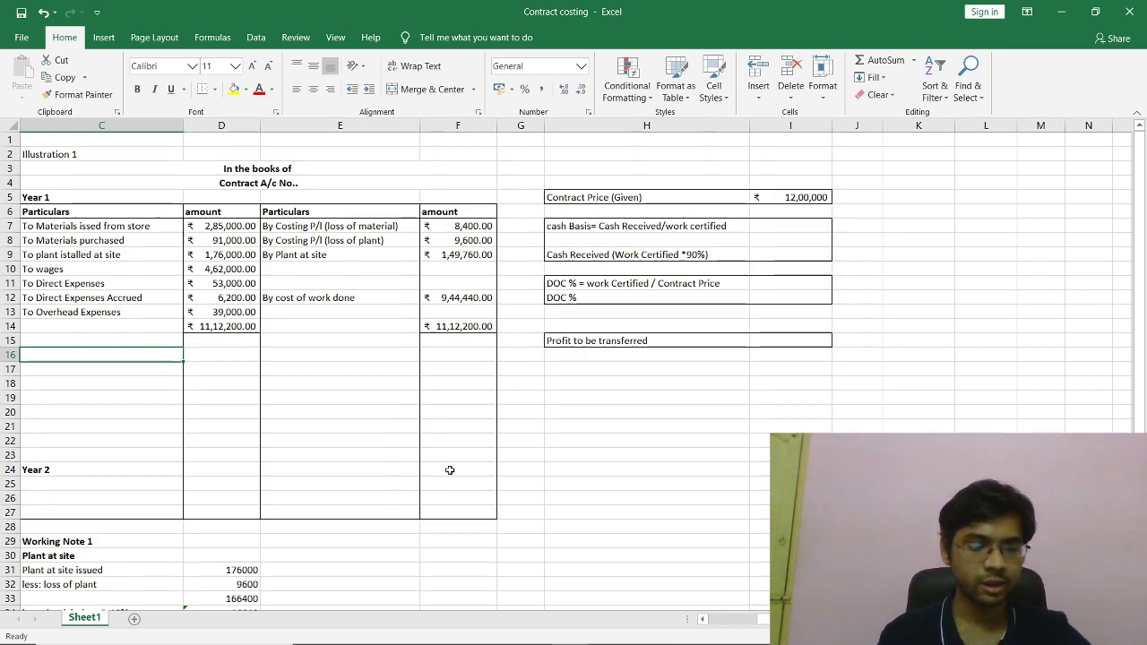
key("alt+Tab")
scroll(543, 391, "up", 5)
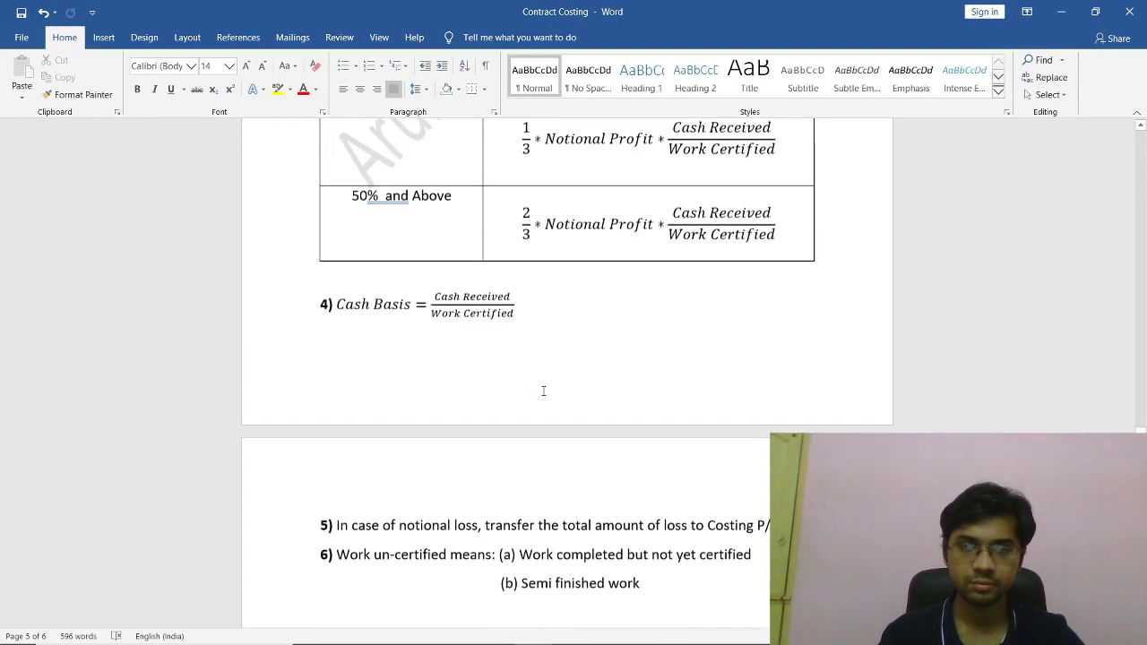
scroll(543, 391, "up", 10)
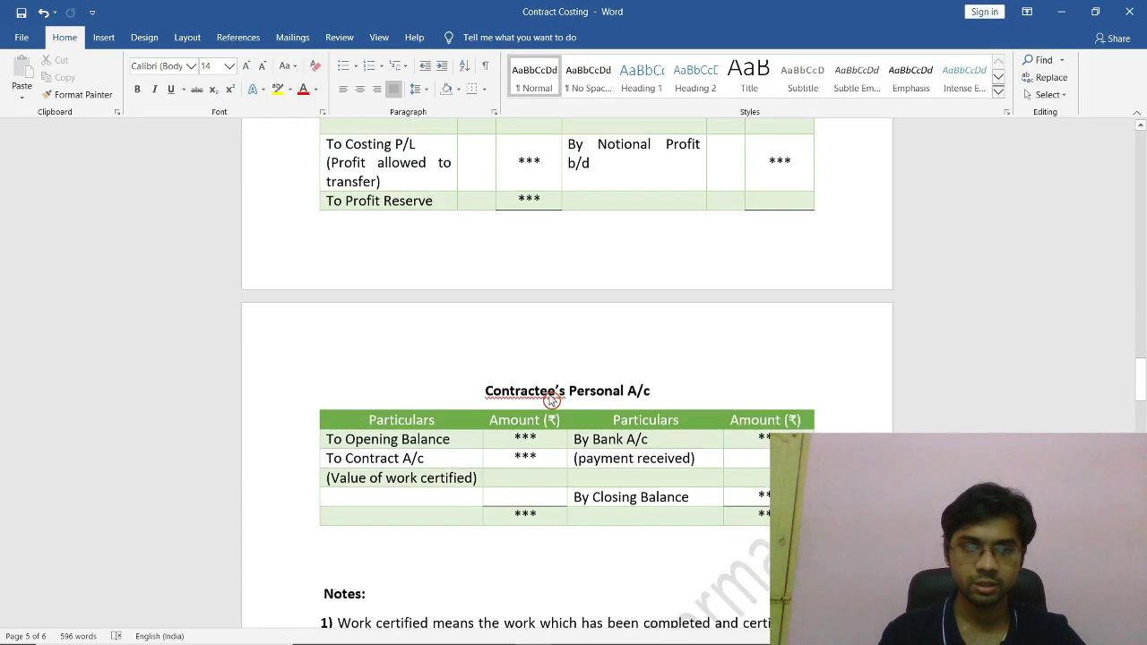
Review the contract account format, the contractee's account, the notes and Illustration 1 in the Contract Costing document.
scroll(551, 401, "up", 5)
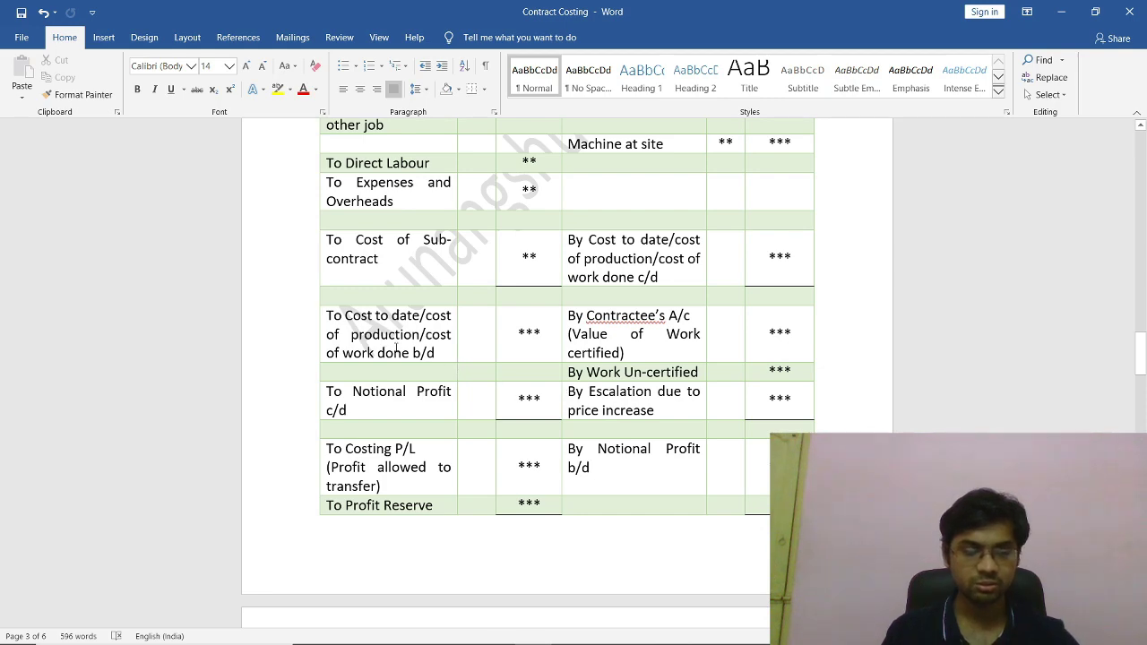
scroll(400, 334, "down", 10)
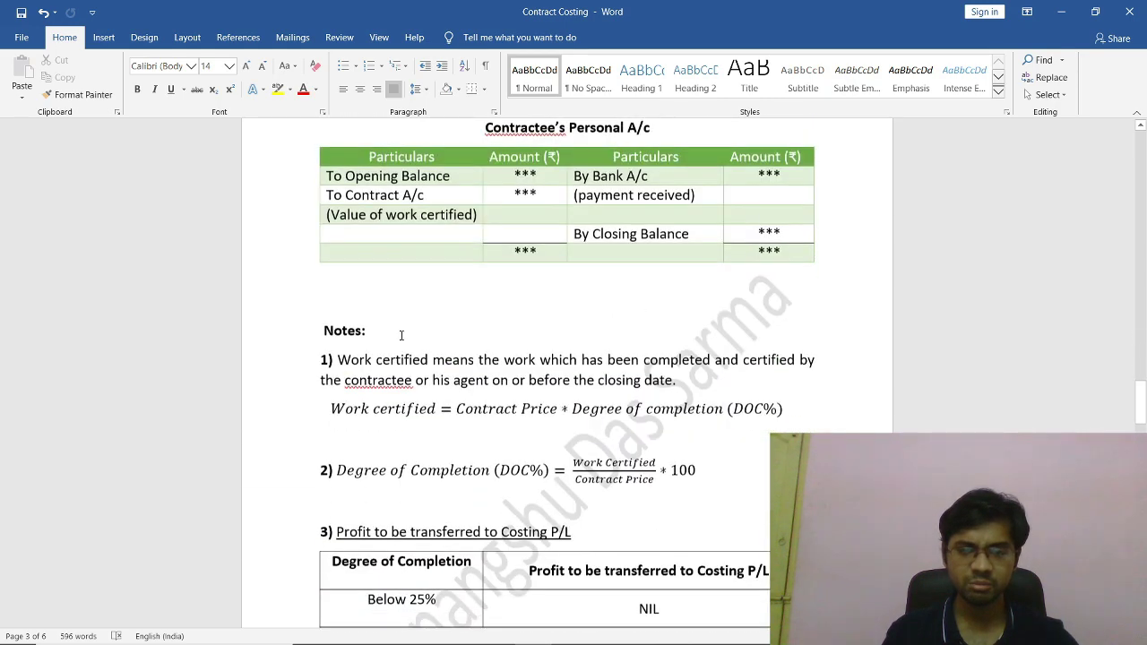
scroll(403, 340, "down", 8)
scroll(409, 346, "down", 20)
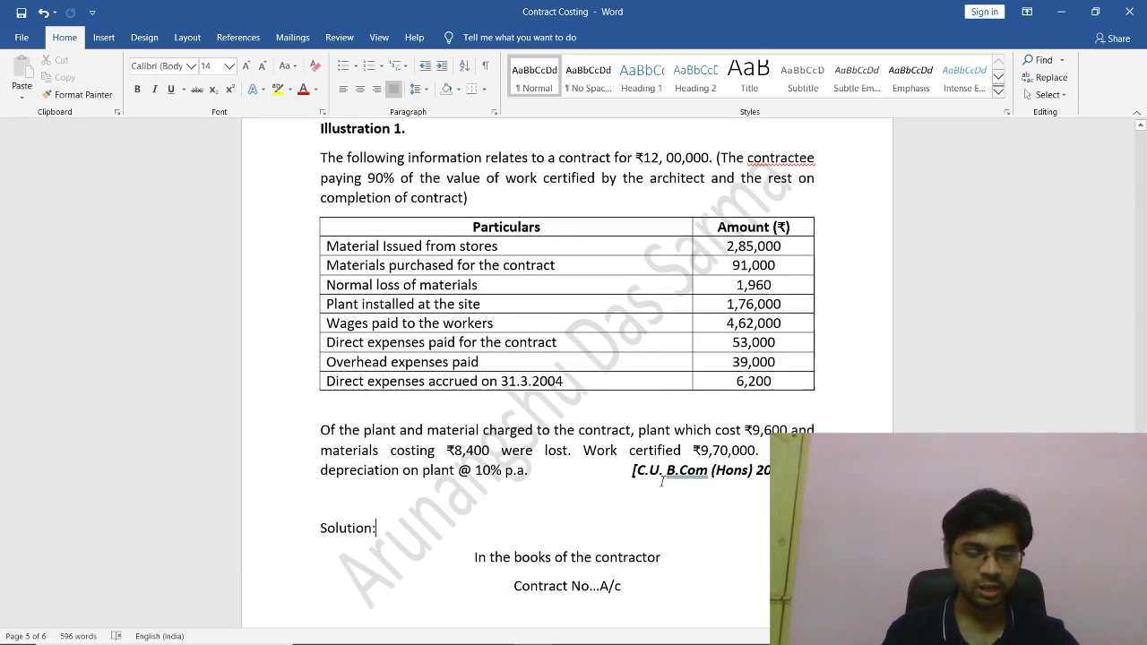
Switch to the Contract costing workbook in Excel and enter "To cost of work done" in C16 with 944440 in D16.
key("alt+Tab")
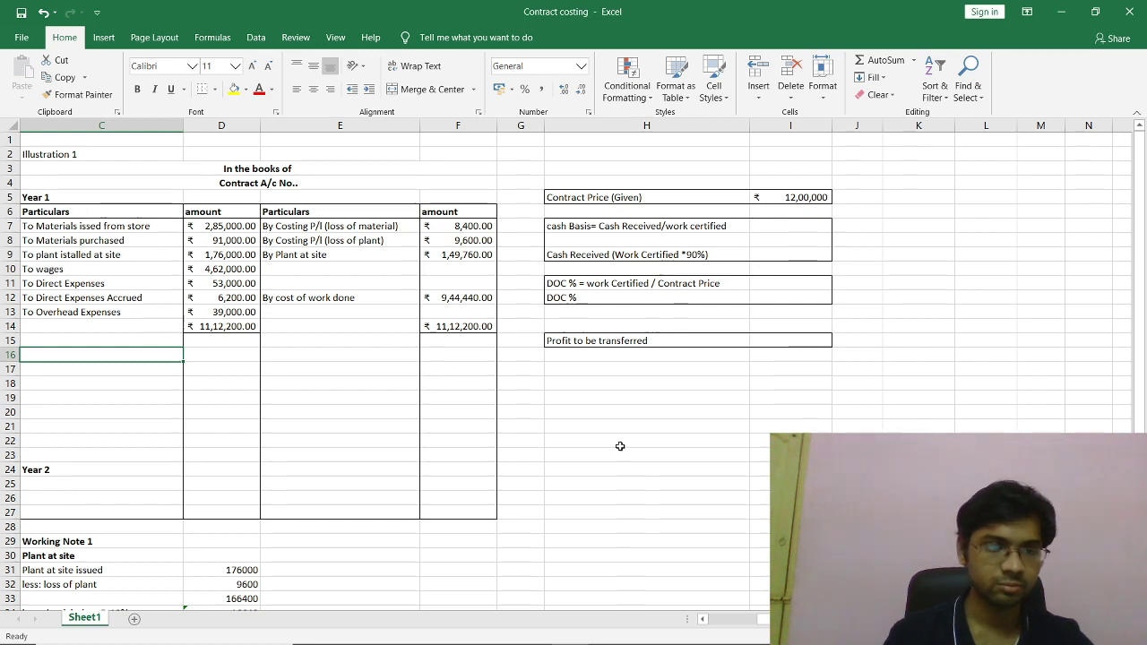
type("l")
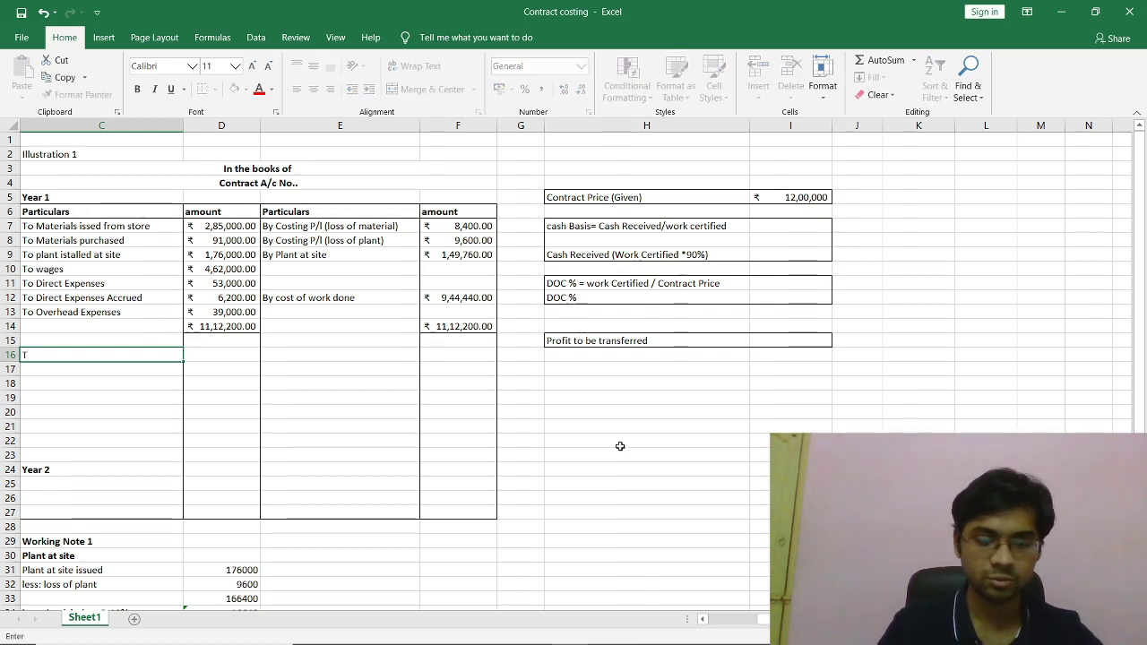
type("o cost")
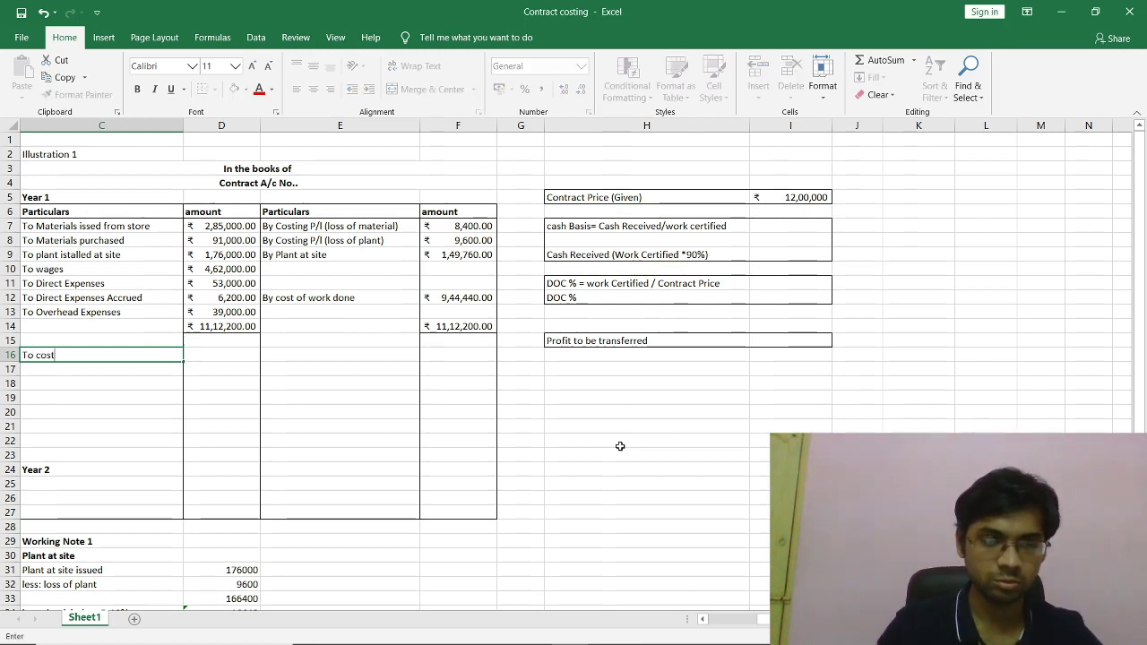
type(" of ")
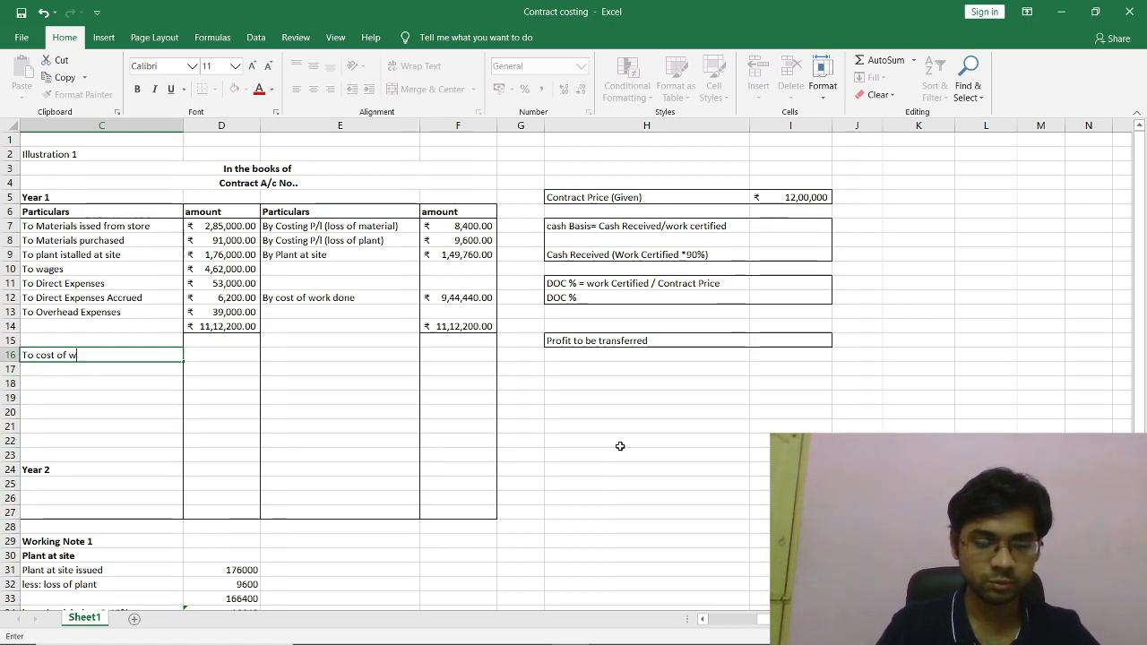
type("work done")
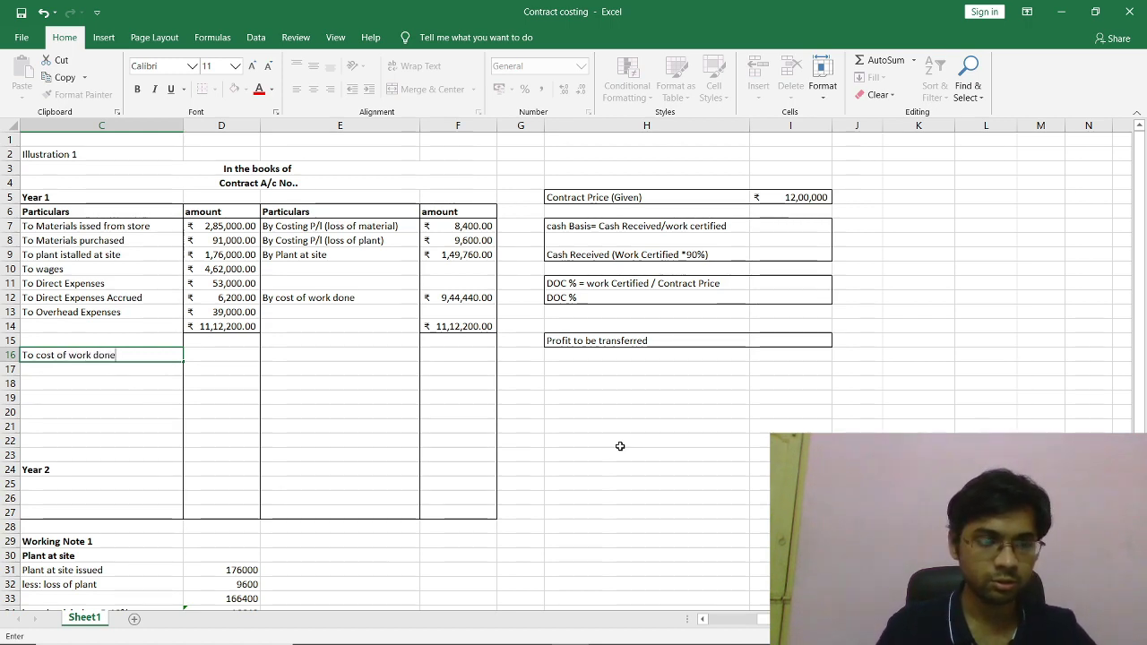
key("Tab")
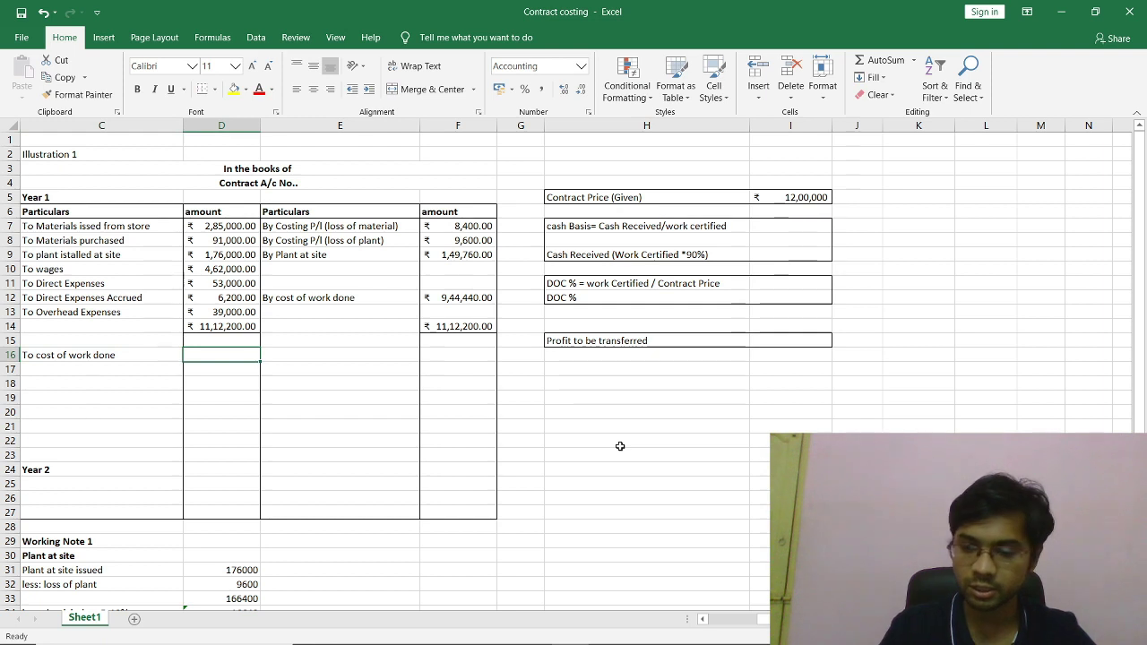
type("944440")
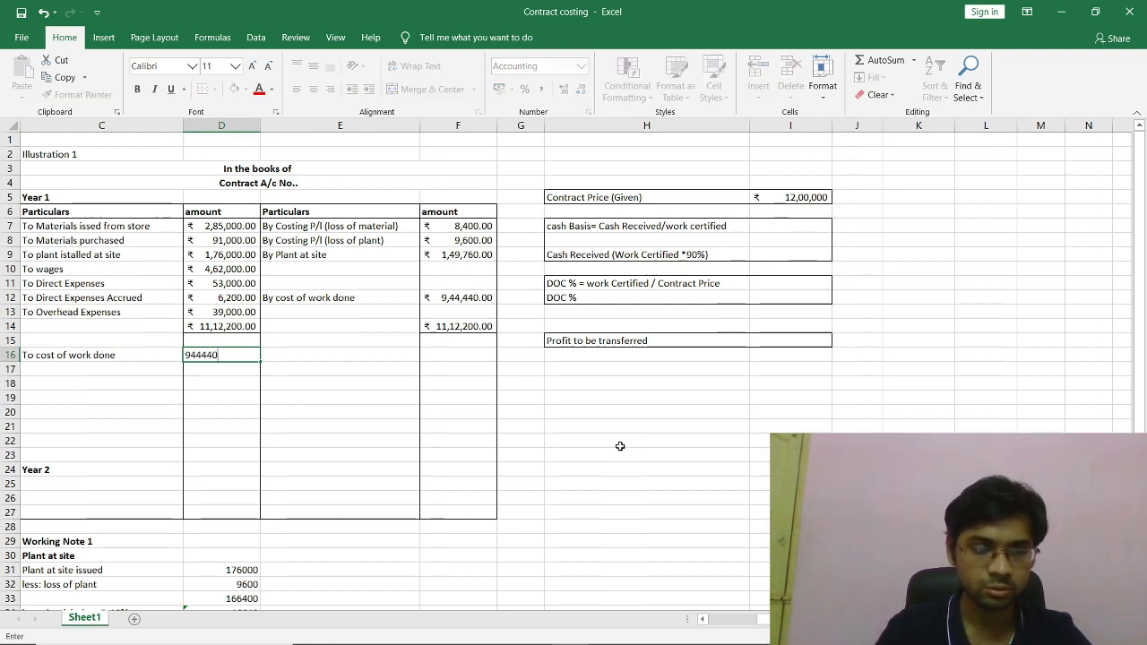
key("Tab")
Enter "By Work certified" in E16 with an amount of 970000 in F16.
type("by")
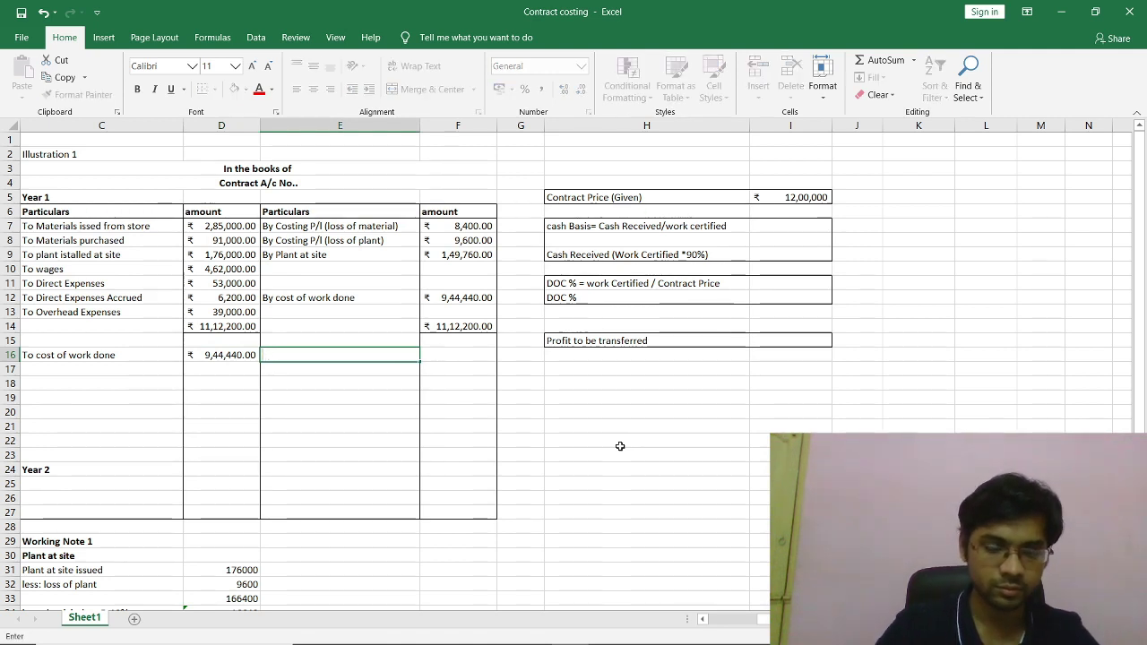
type(" W")
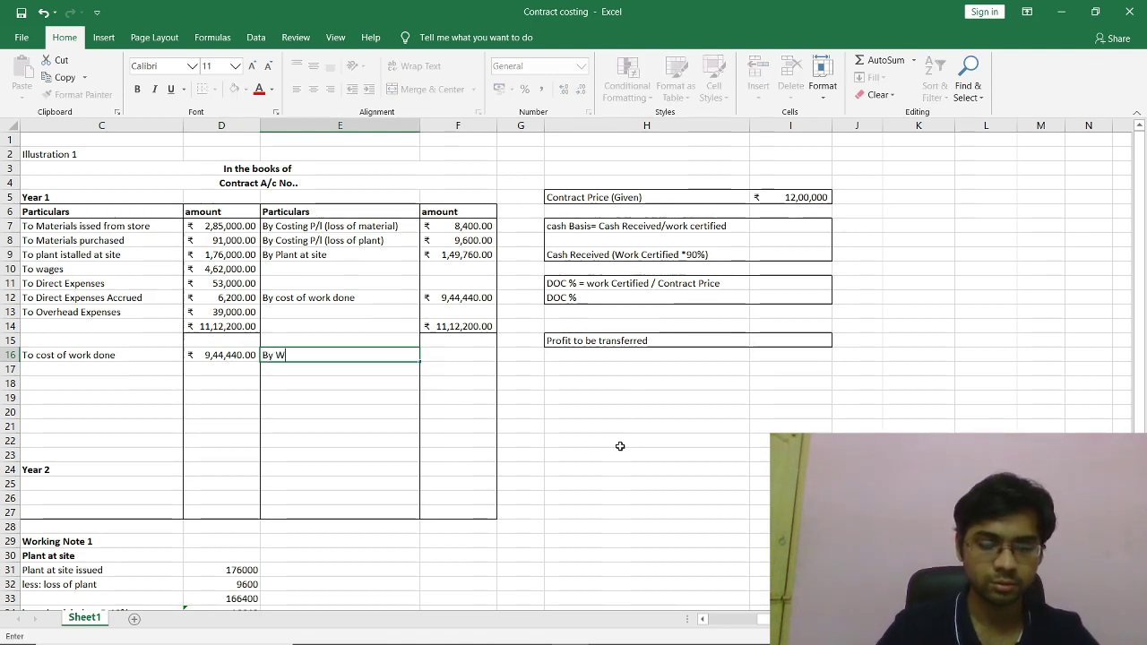
type("ork ce")
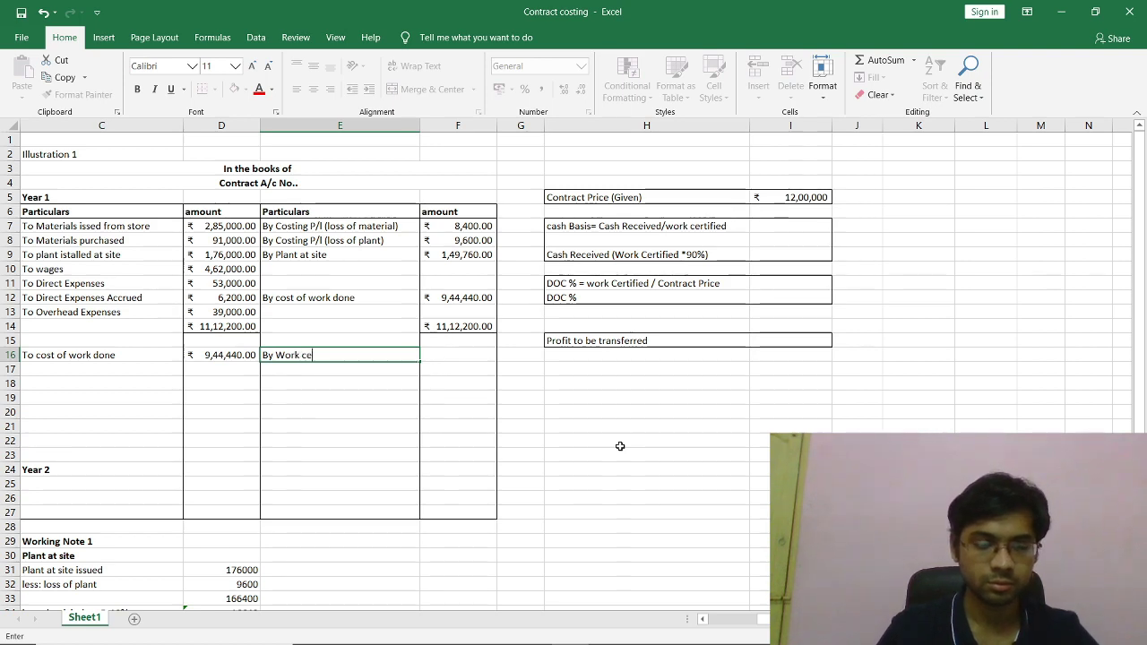
type("rtified")
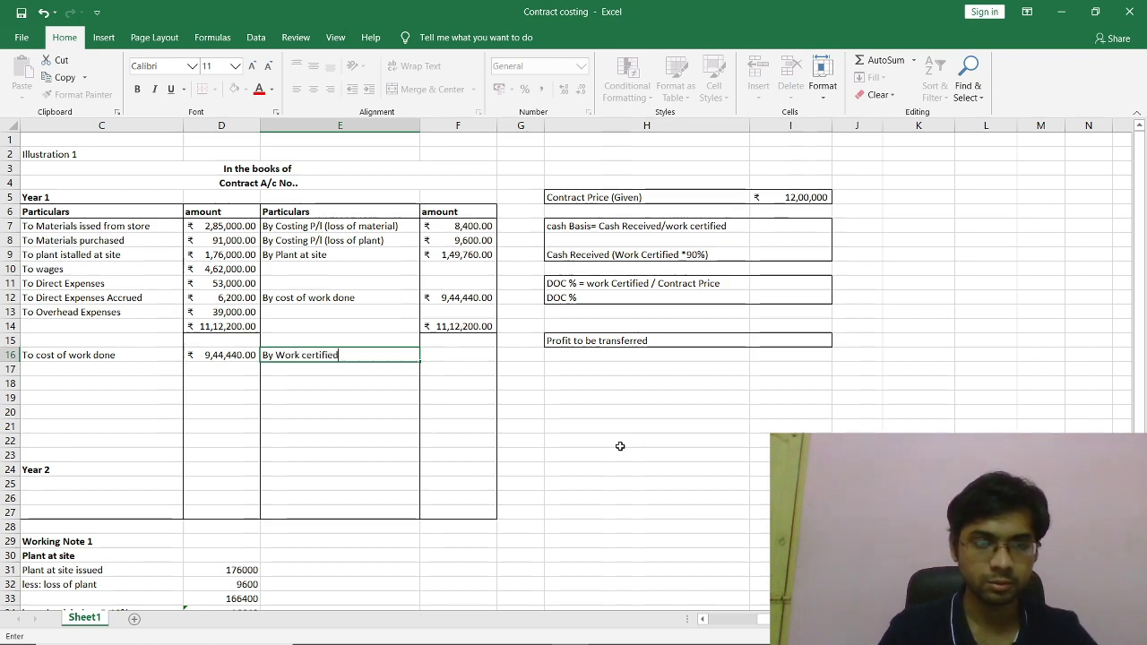
key("Tab")
type("97")
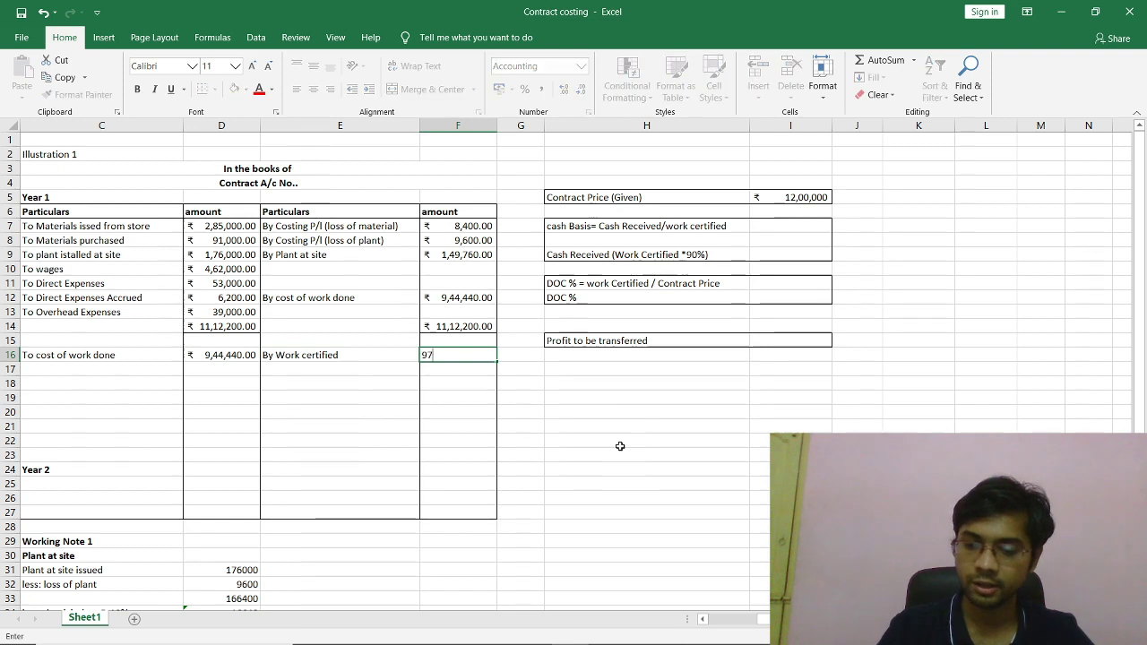
type("000")
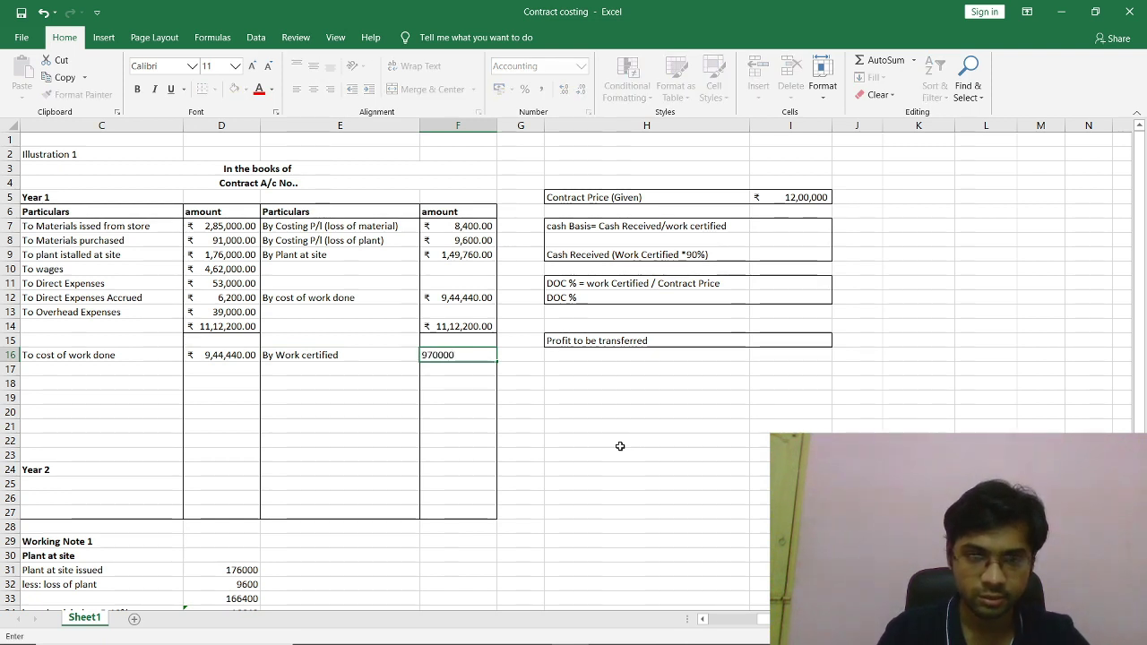
key("Return")
Add the label "To Notional Profit" in C17, below the cost of work done entry.
key("Left")
key("Left")
type("T")
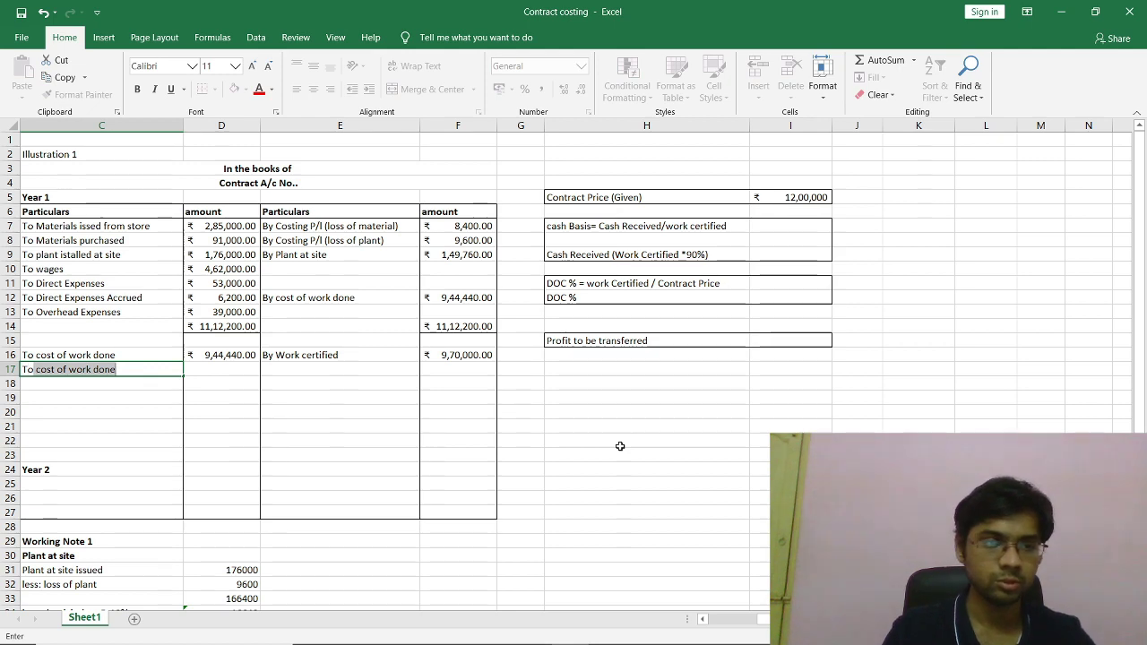
type("o N")
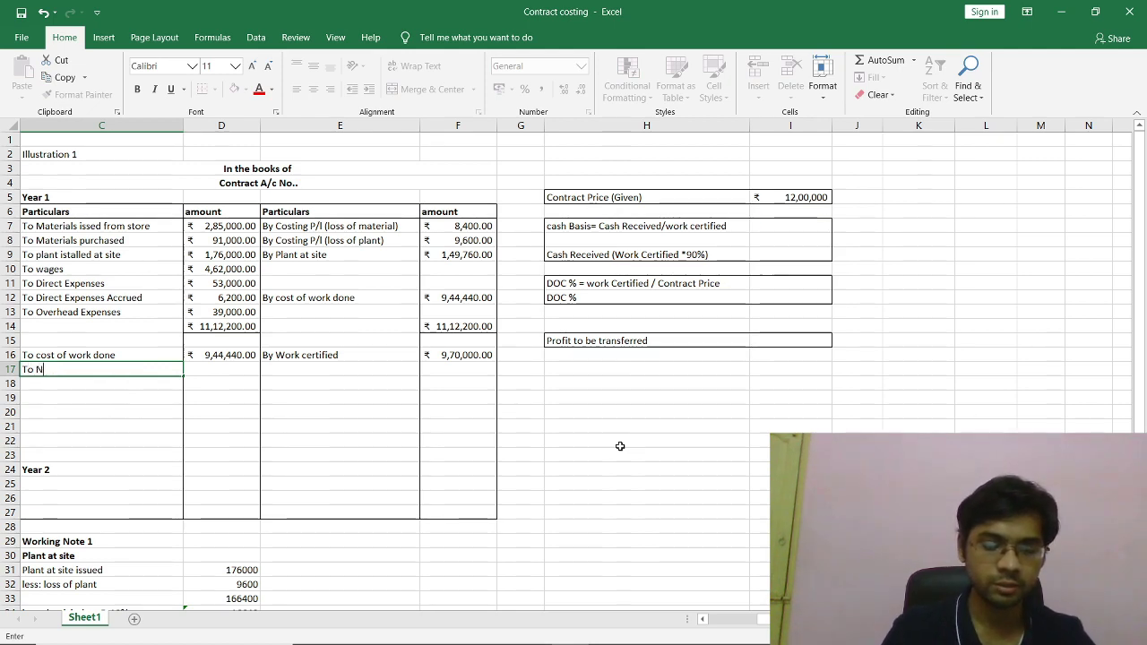
type("otional ")
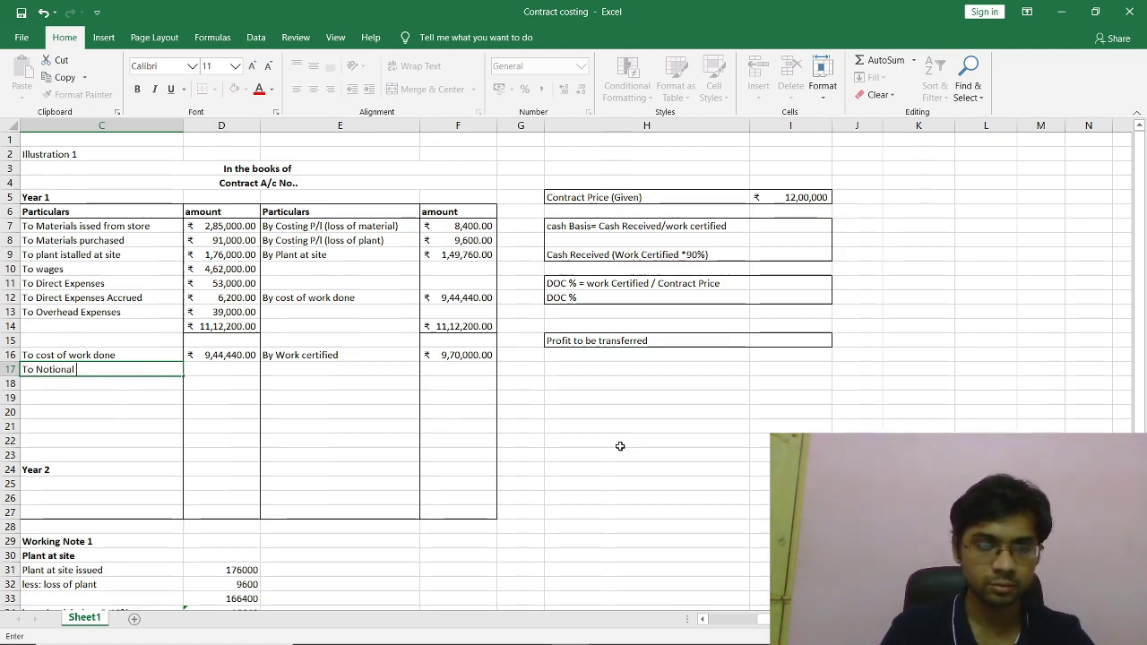
type("Pe")
type("r")
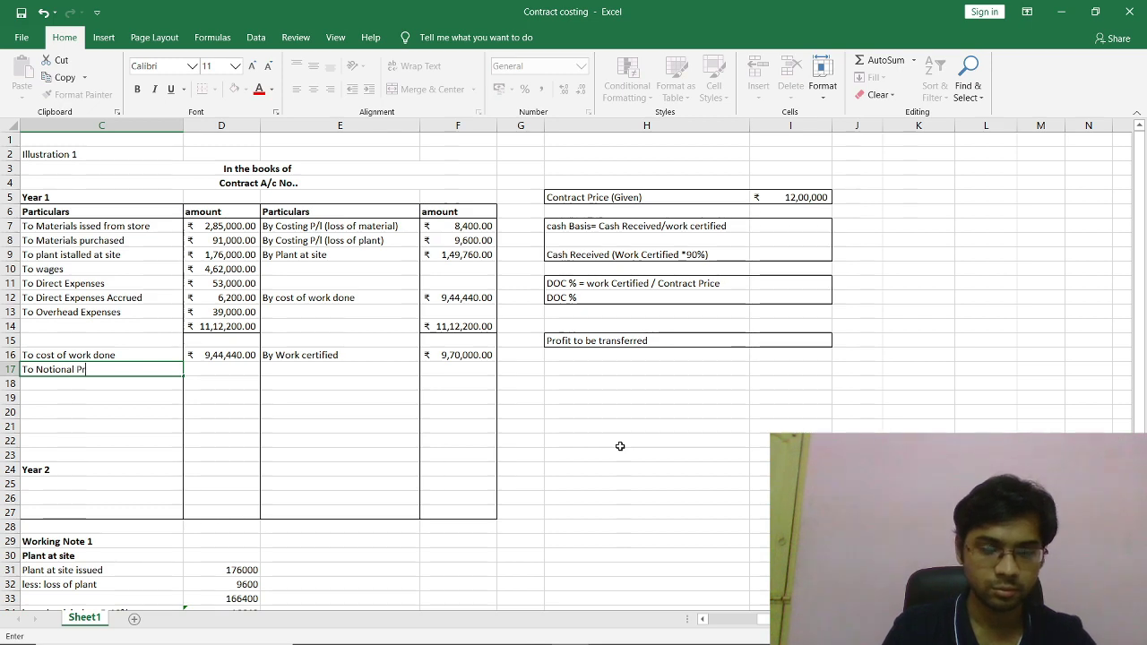
type("ofit")
key("Tab")
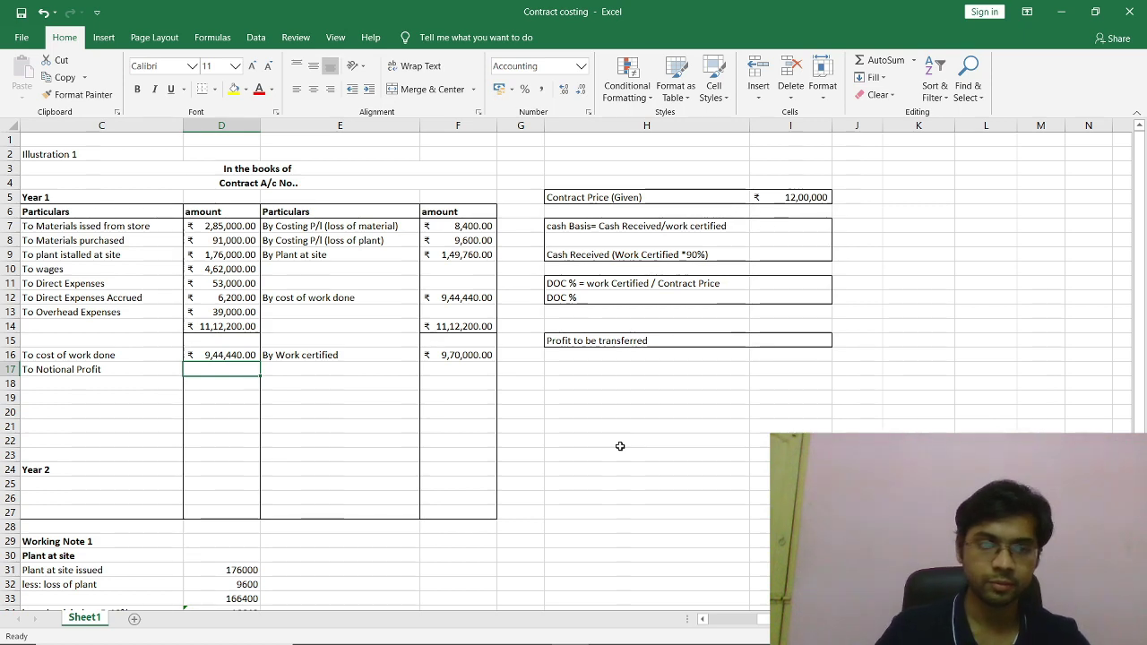
Try to calculate the notional profit in D17 with the formula -F16-D16.
type("=")
key("Up")
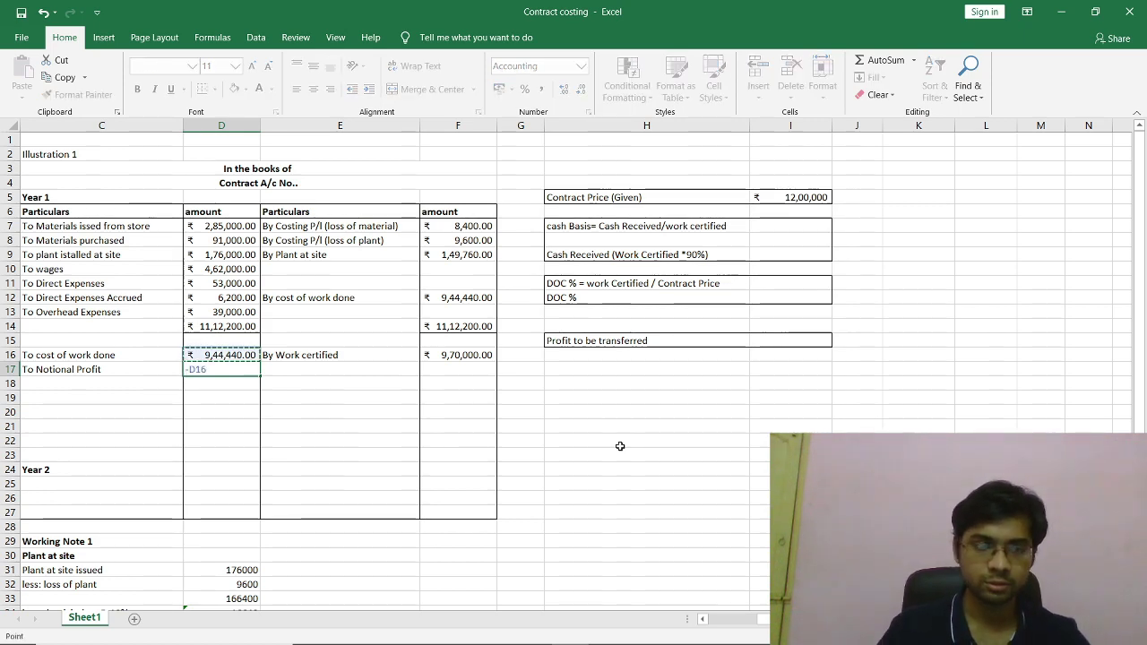
key("Right")
key("Right")
type("-")
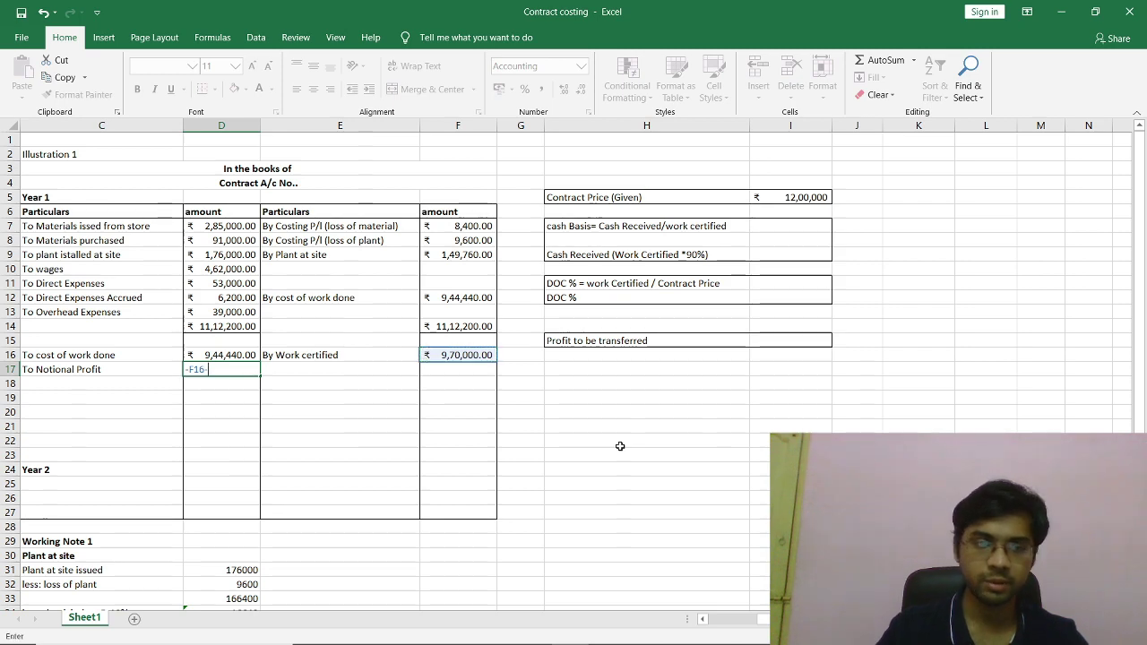
key("Up")
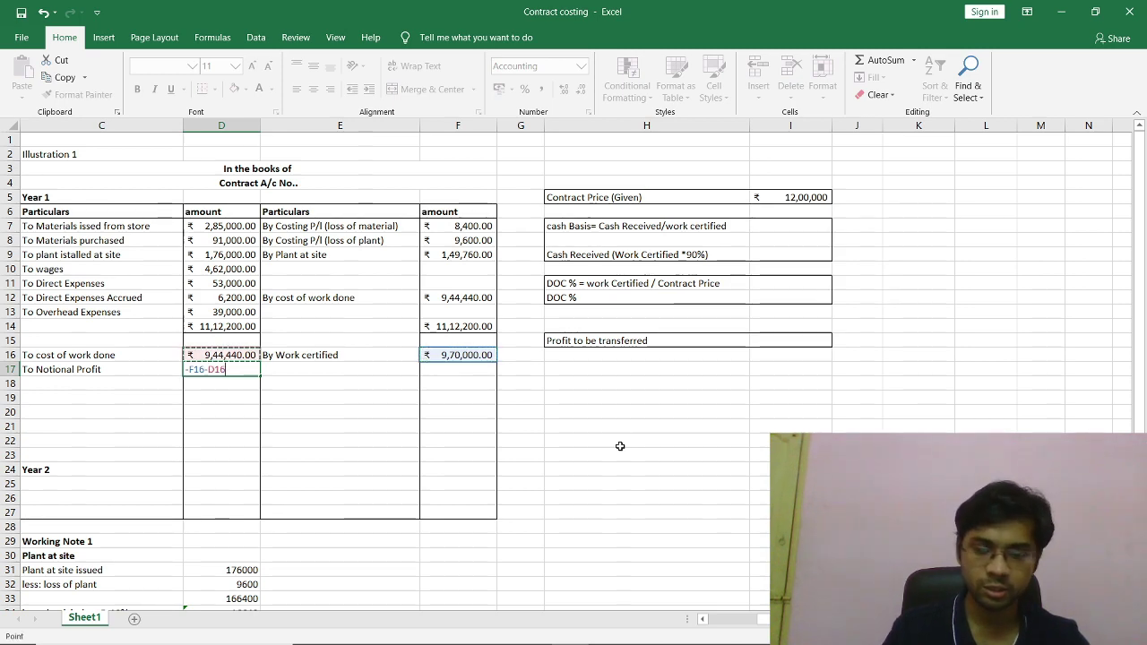
key("Return")
key("Left")
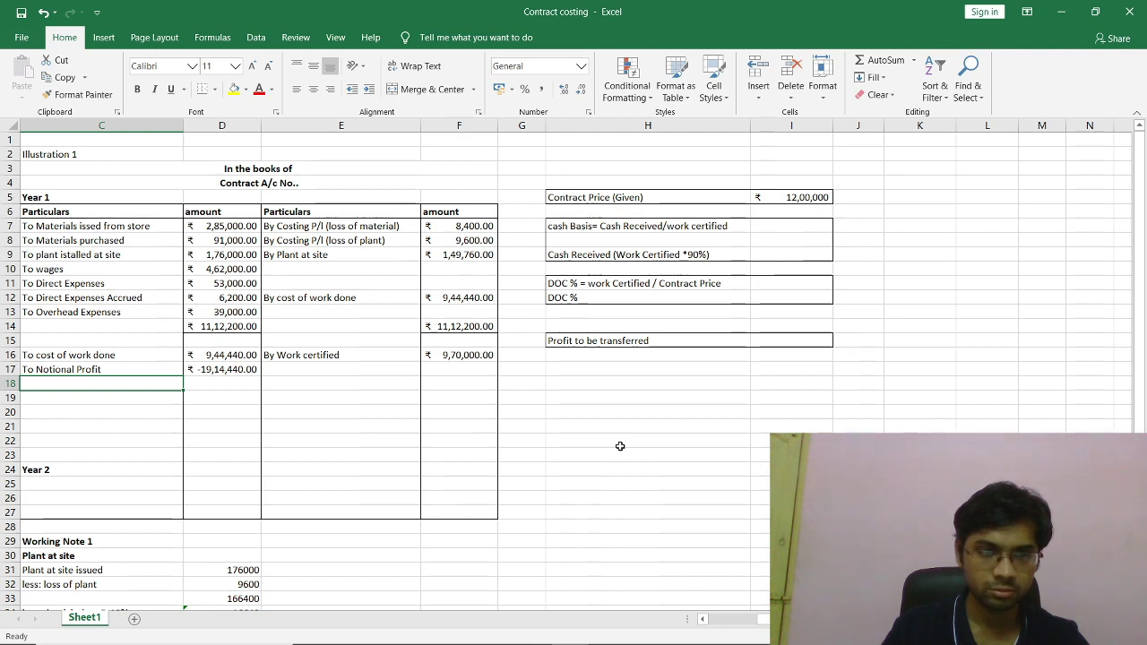
key("Right")
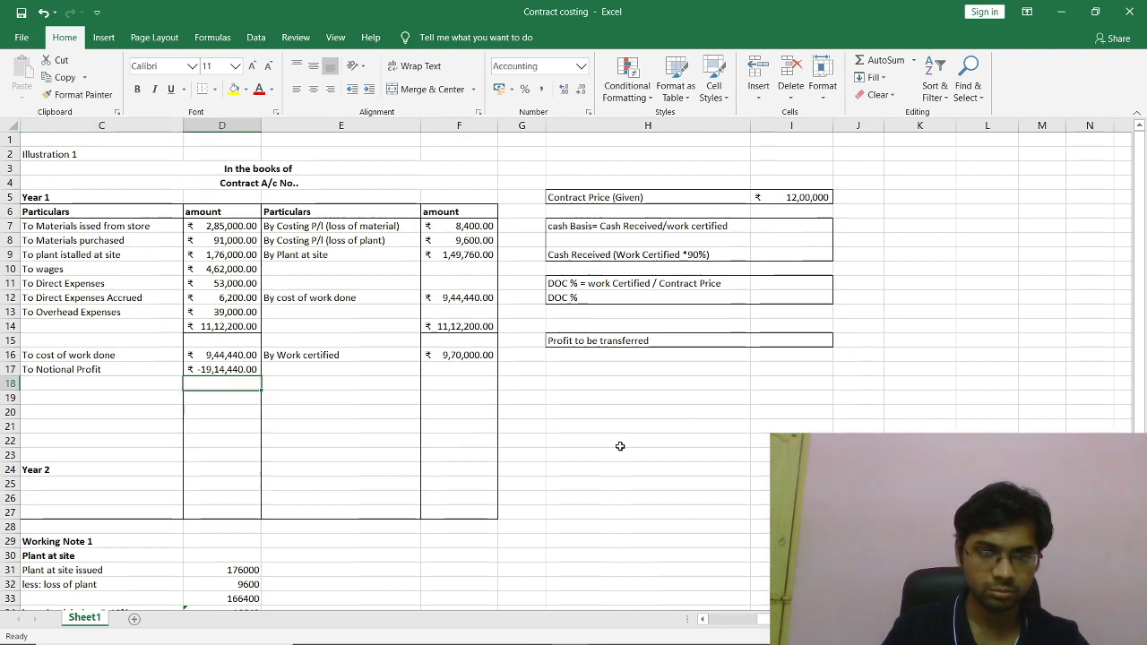
key("Right")
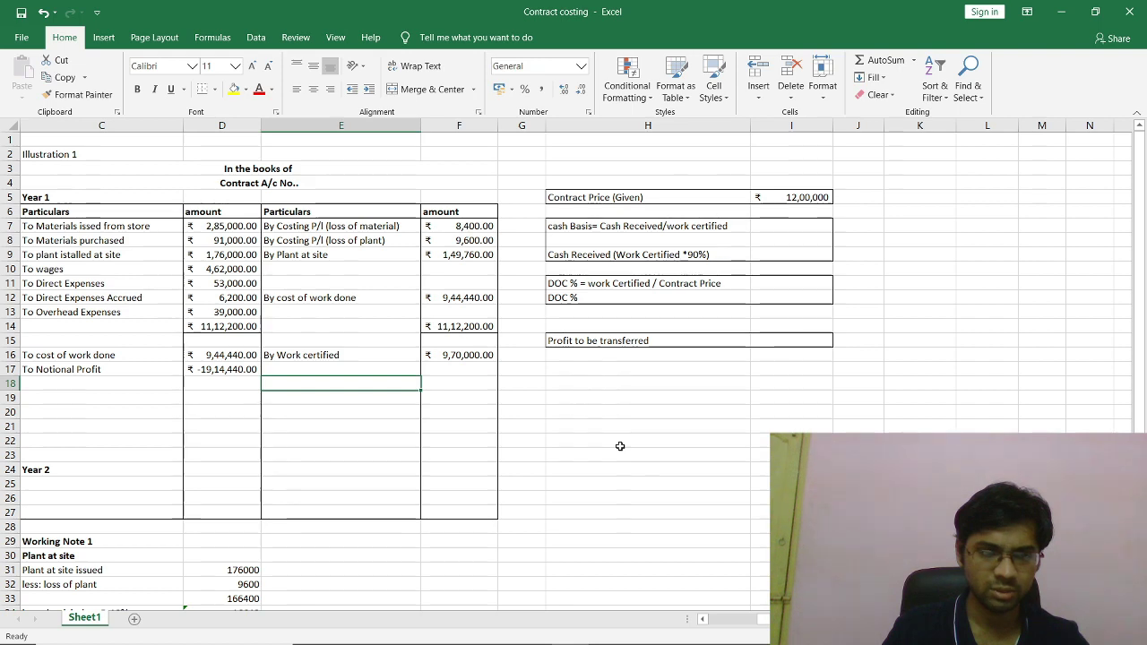
Replace the notional profit formula in D17 with =F16-D16, work certified minus cost of work done.
key("Left")
key("Up")
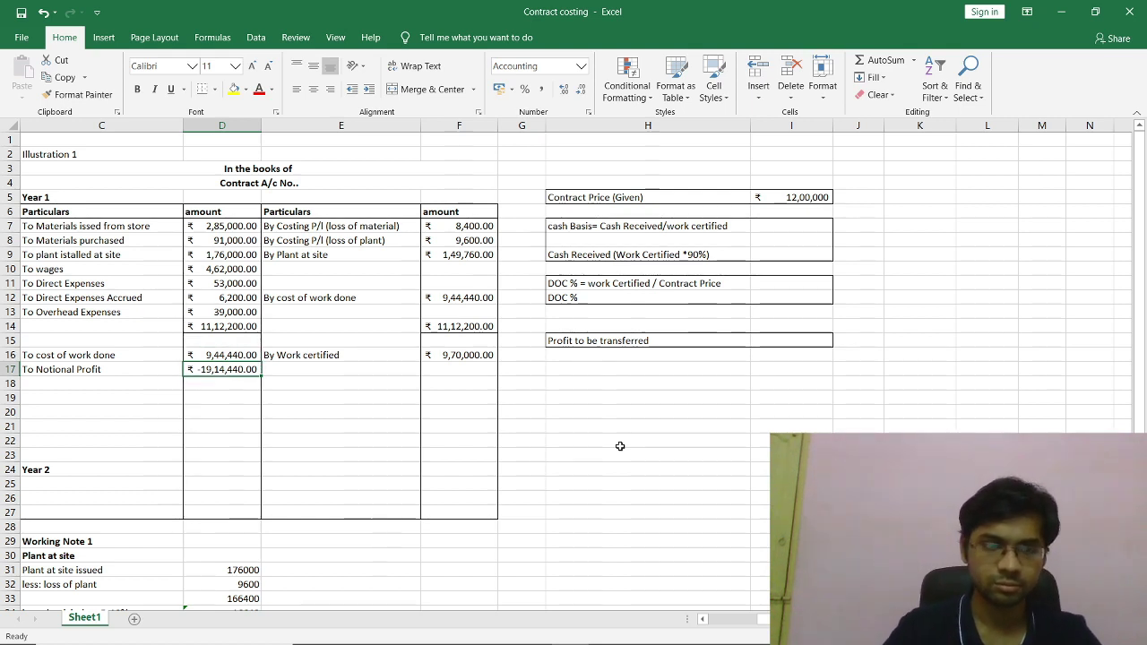
type("=")
key("Up")
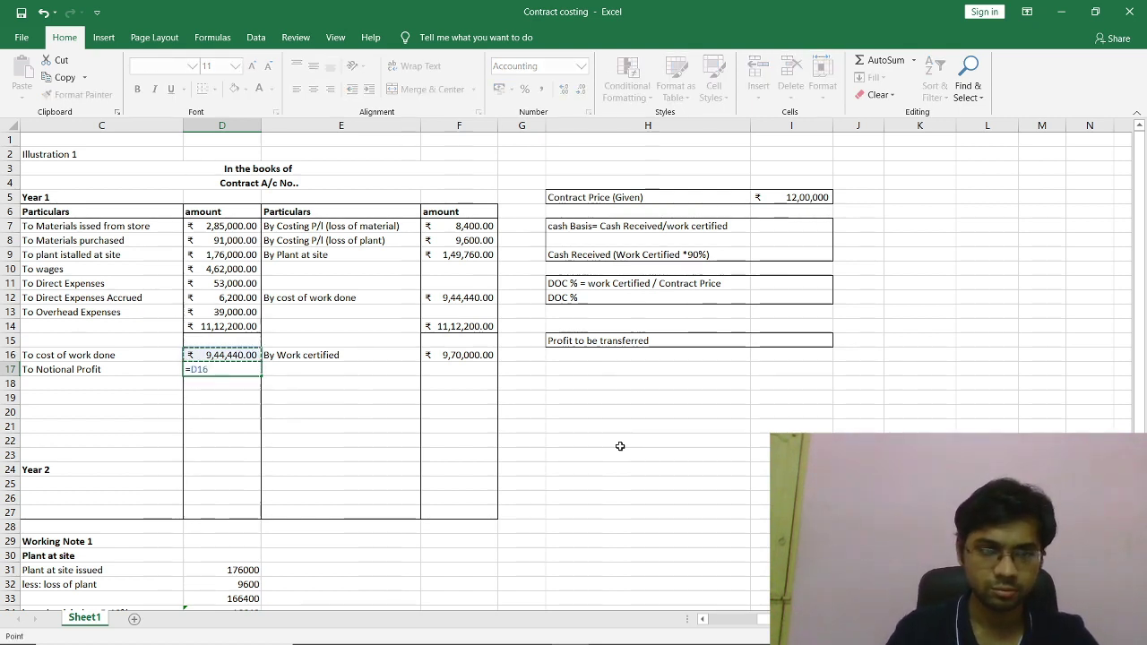
key("Right")
key("Right")
type("-")
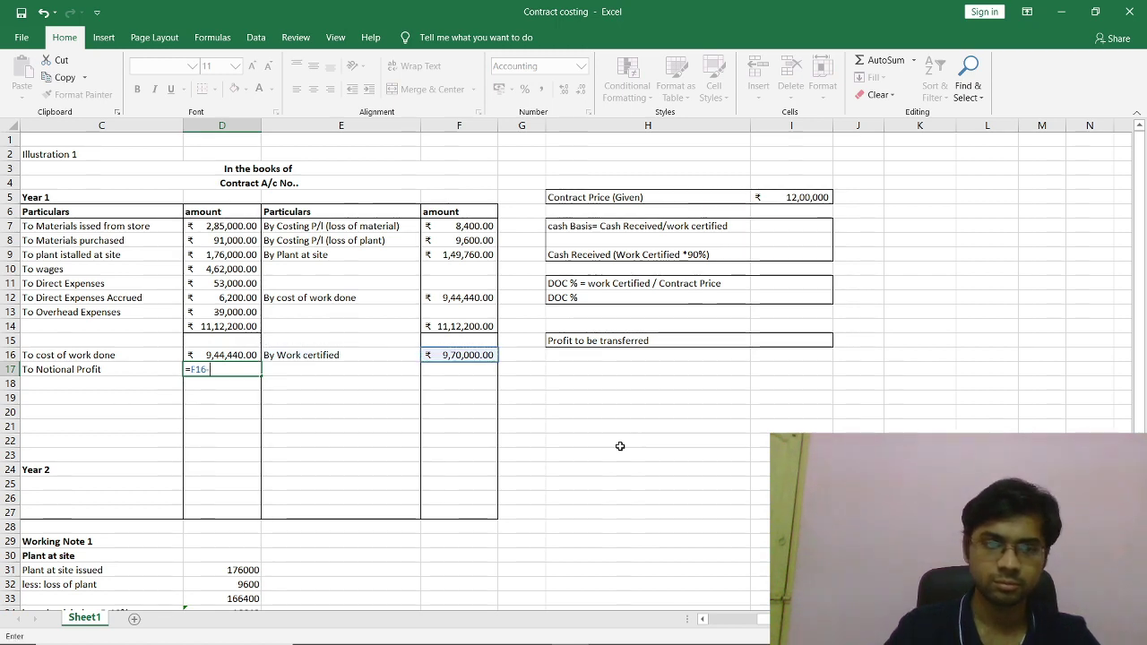
key("Left")
key("Up")
key("Right")
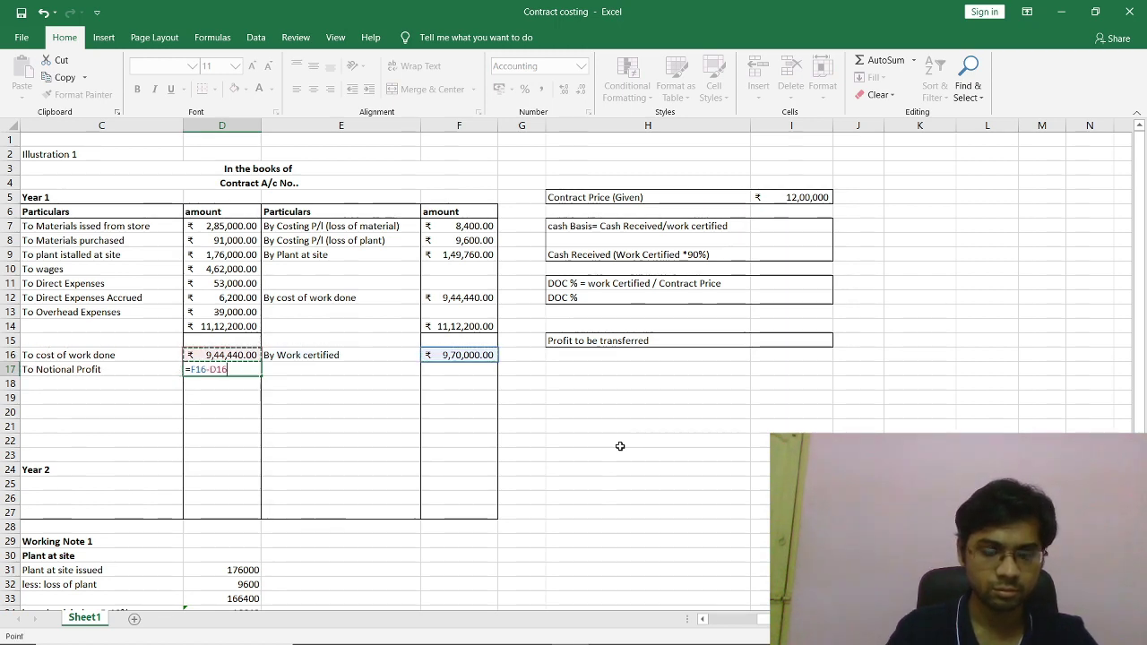
key("Return")
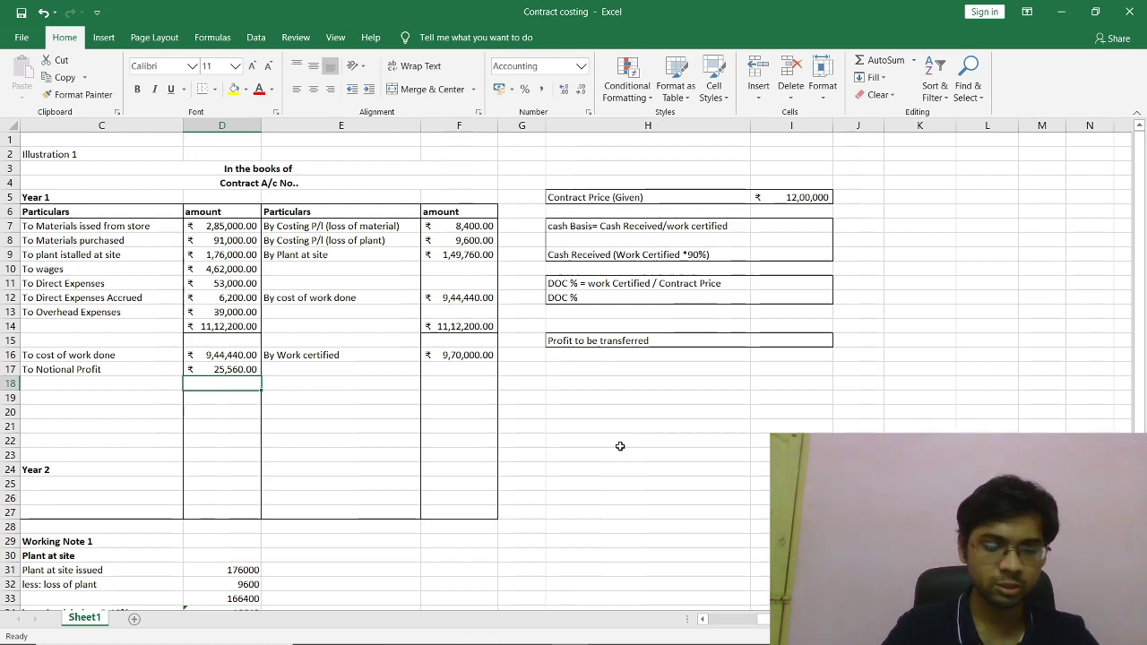
Total the cost of work done and notional profit, D16 to D17, in D18 with the SUM function.
type("sum")
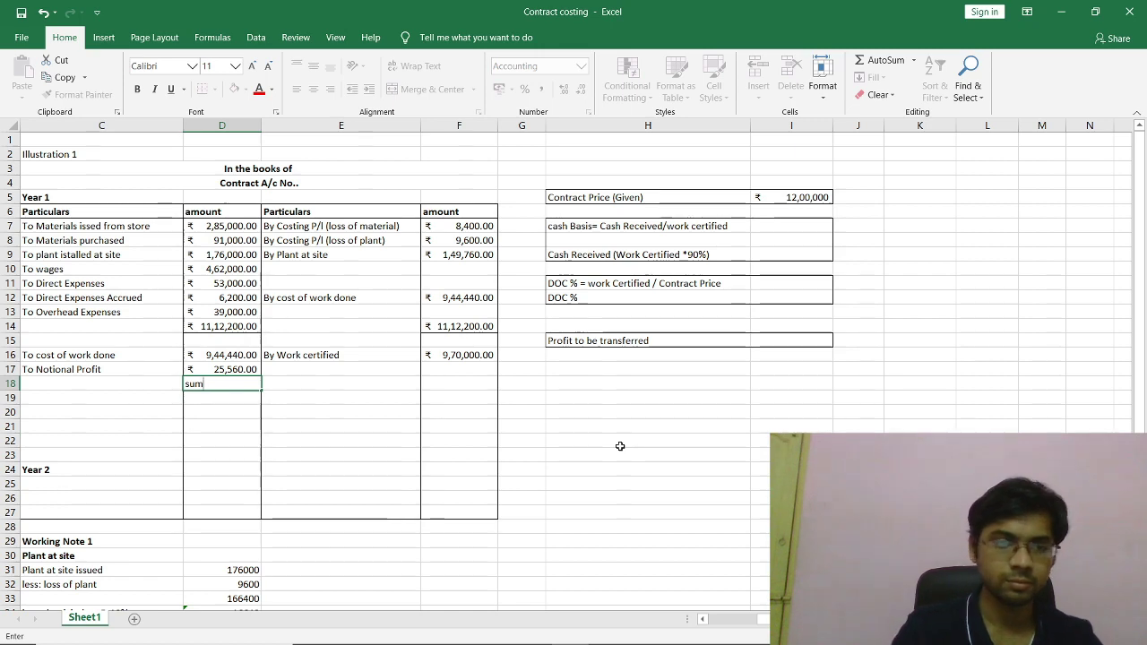
type("(")
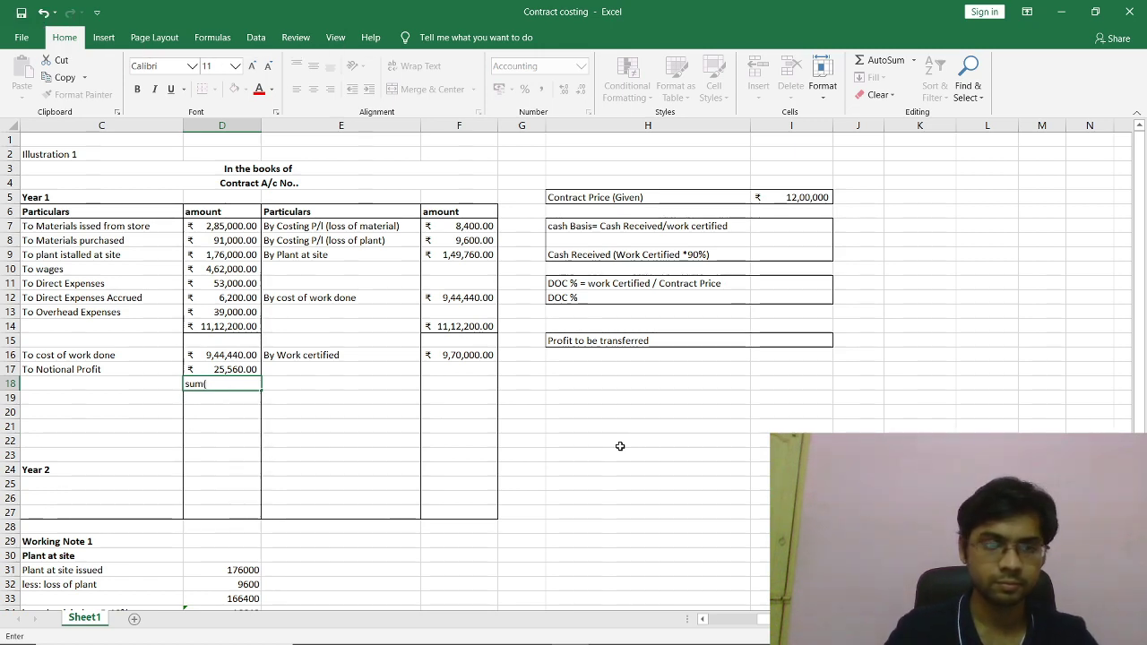
key("Up")
key("shift+Up")
key("Return")
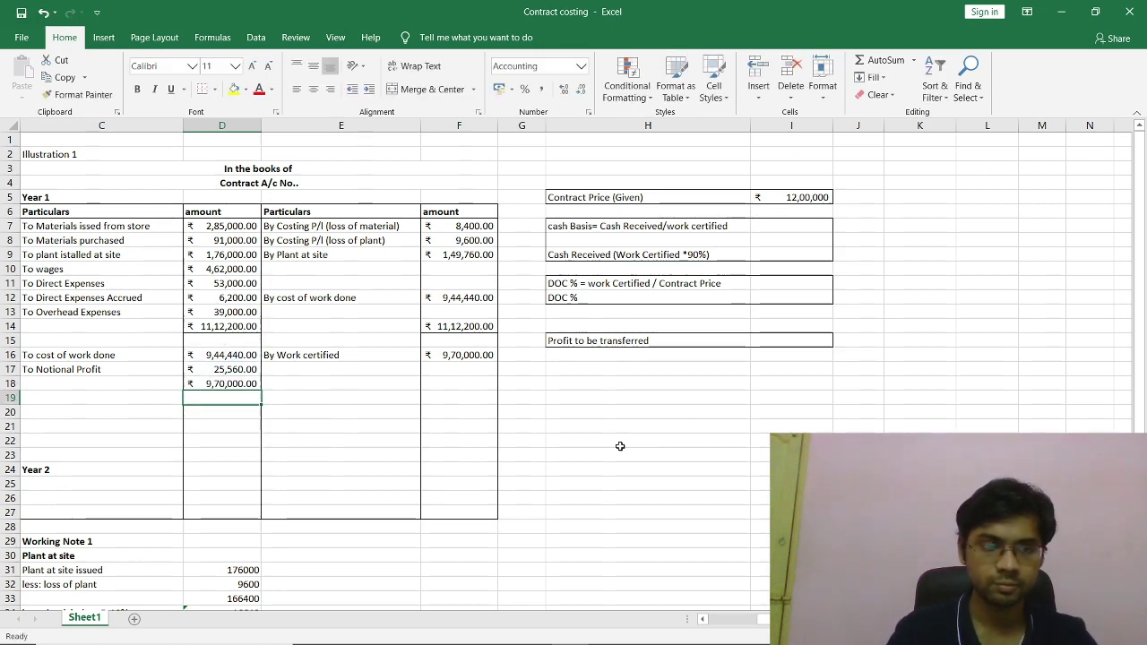
Total the credit side, F16 to F17, in F18 with the SUM function.
key("Right")
key("Right")
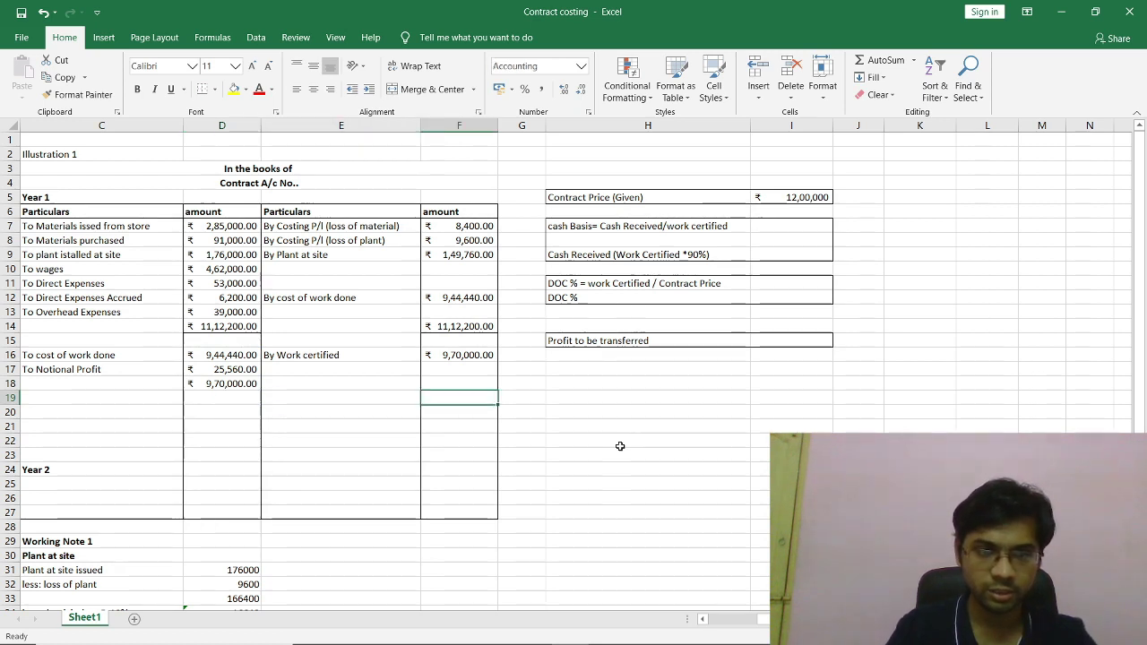
key("Up")
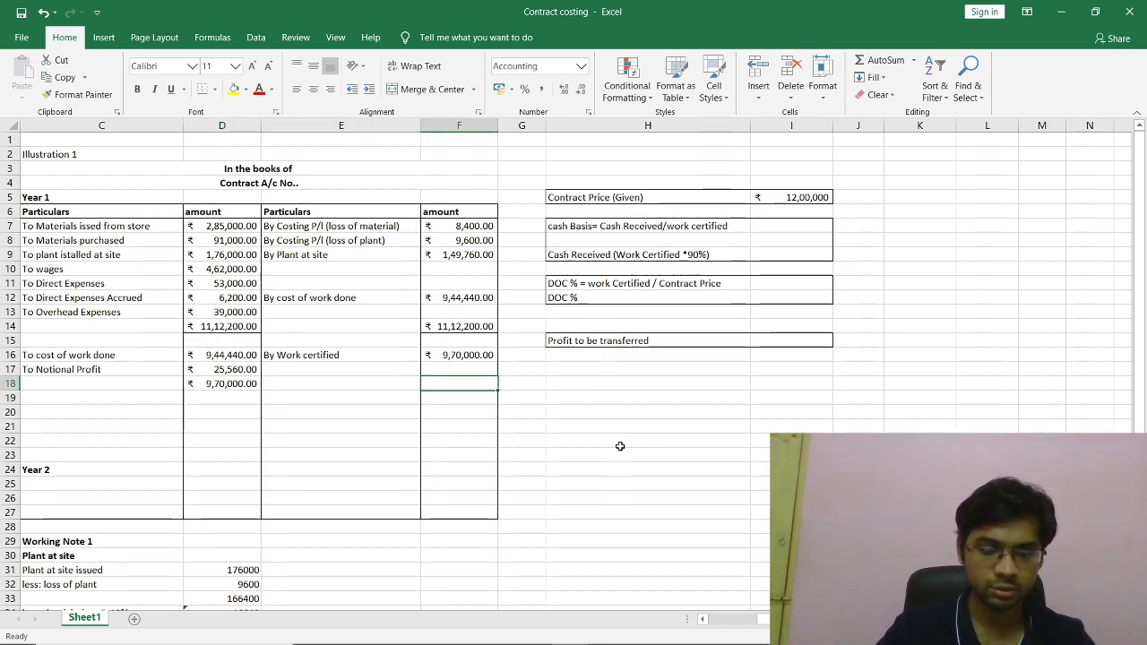
type("sum(")
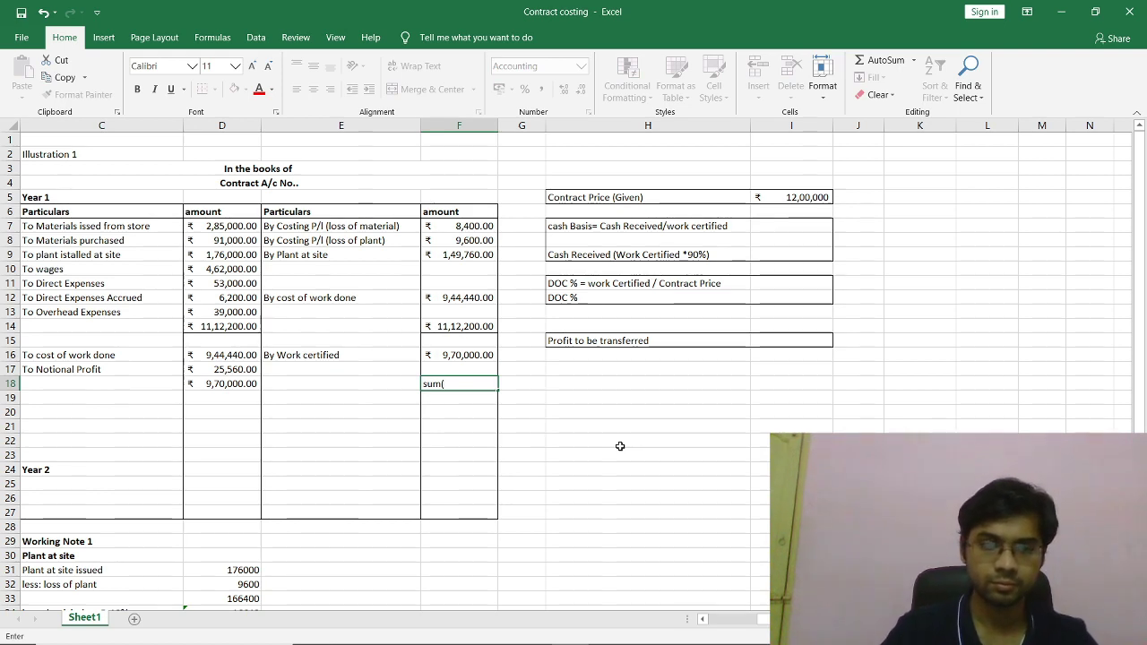
key("Up")
key("shift+Up")
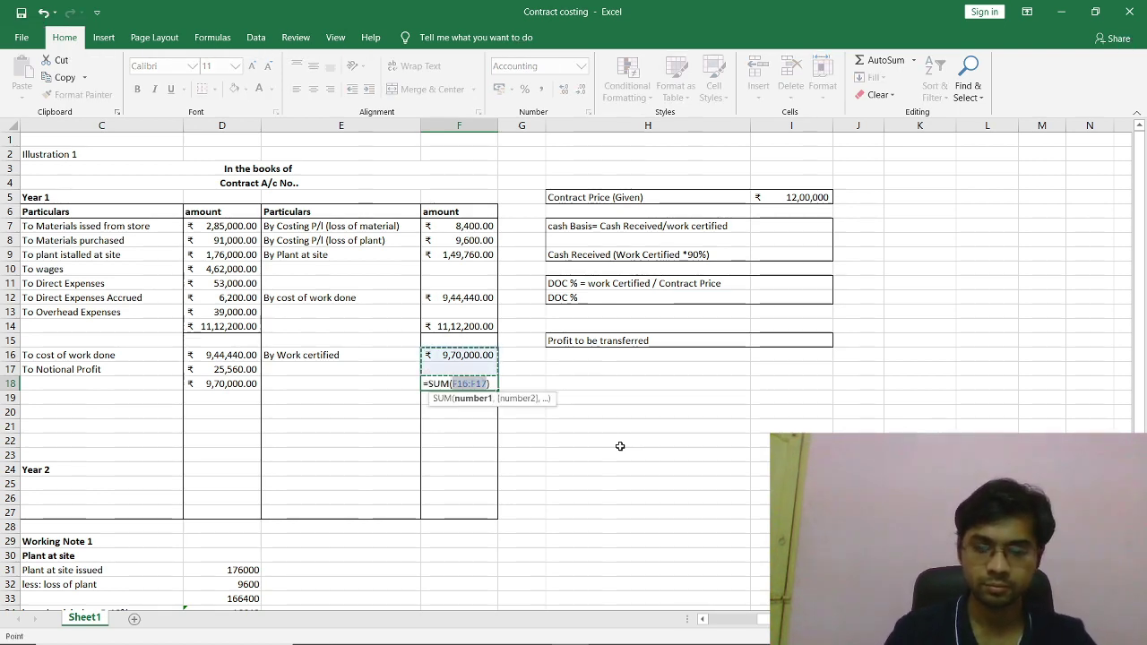
key("Return")
key("Return")
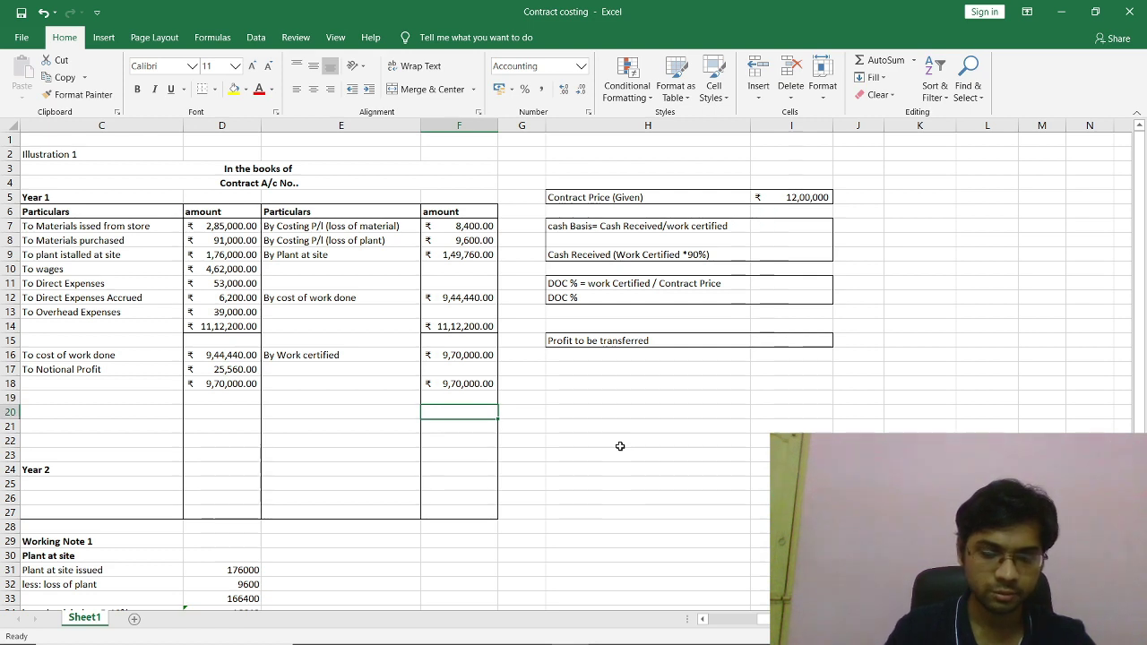
Apply a bottom border to the two total cells, D18 and F18.
key("Left")
key("Left")
key("Up")
key("Up")
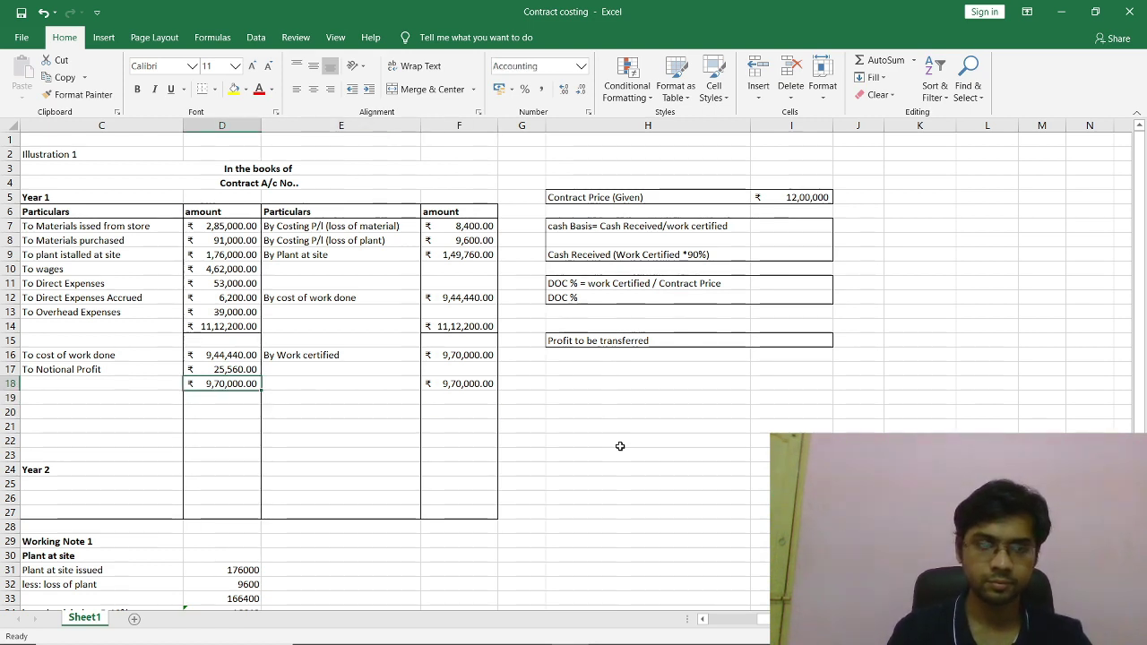
key("Right")
key("Right")
key("Left")
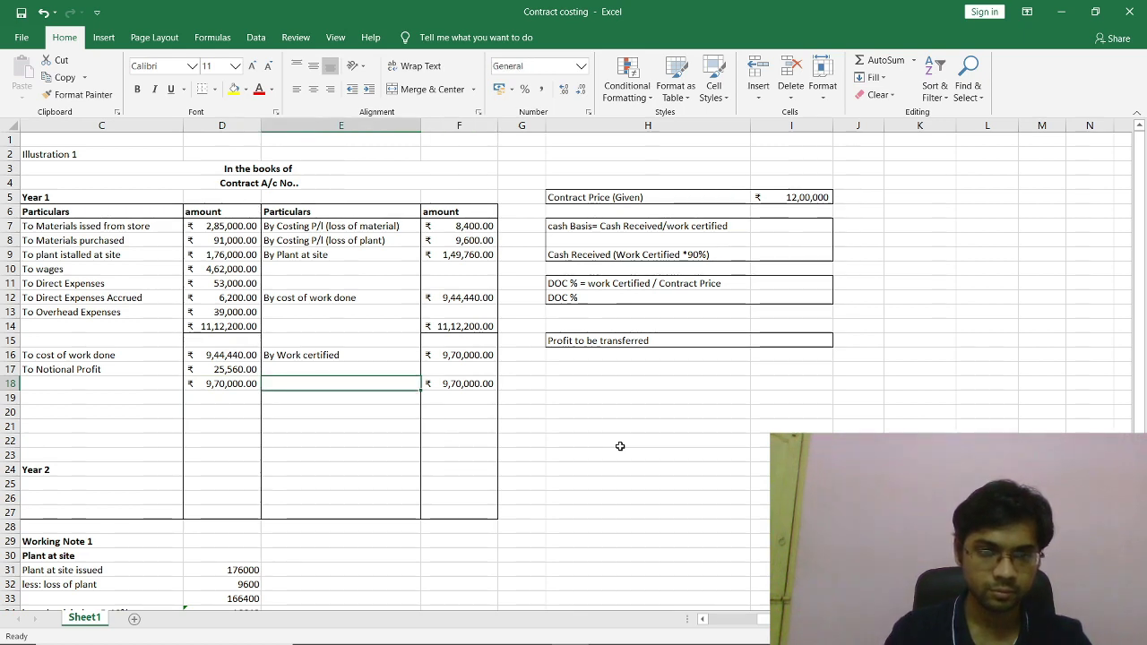
key("Left")
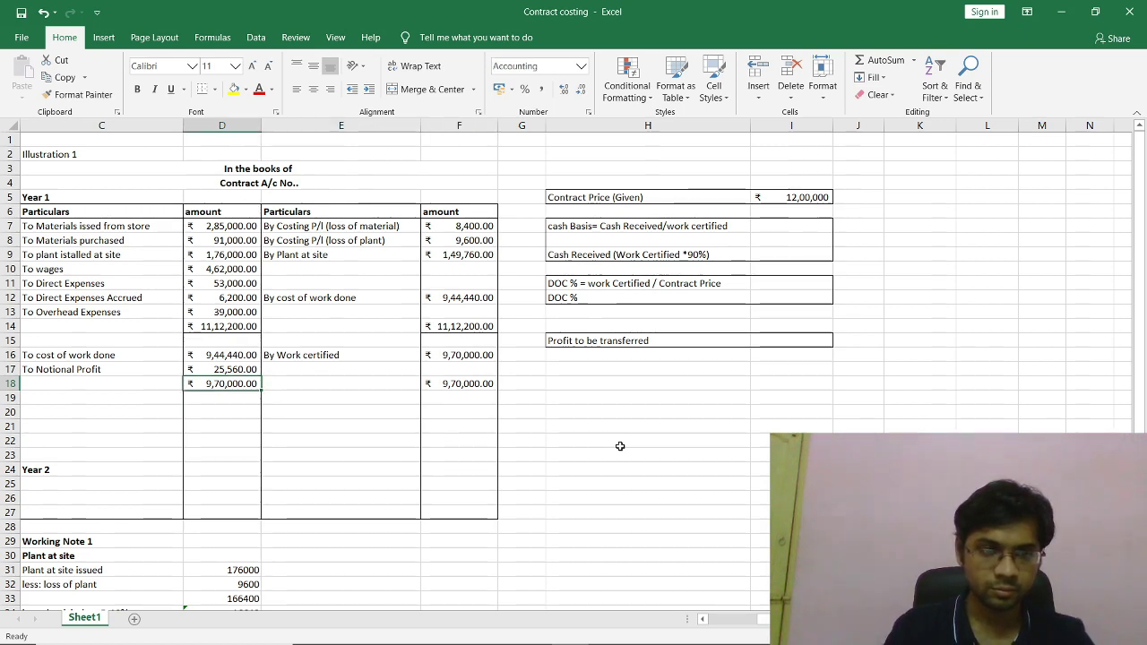
left_click(470, 385, "ctrl")
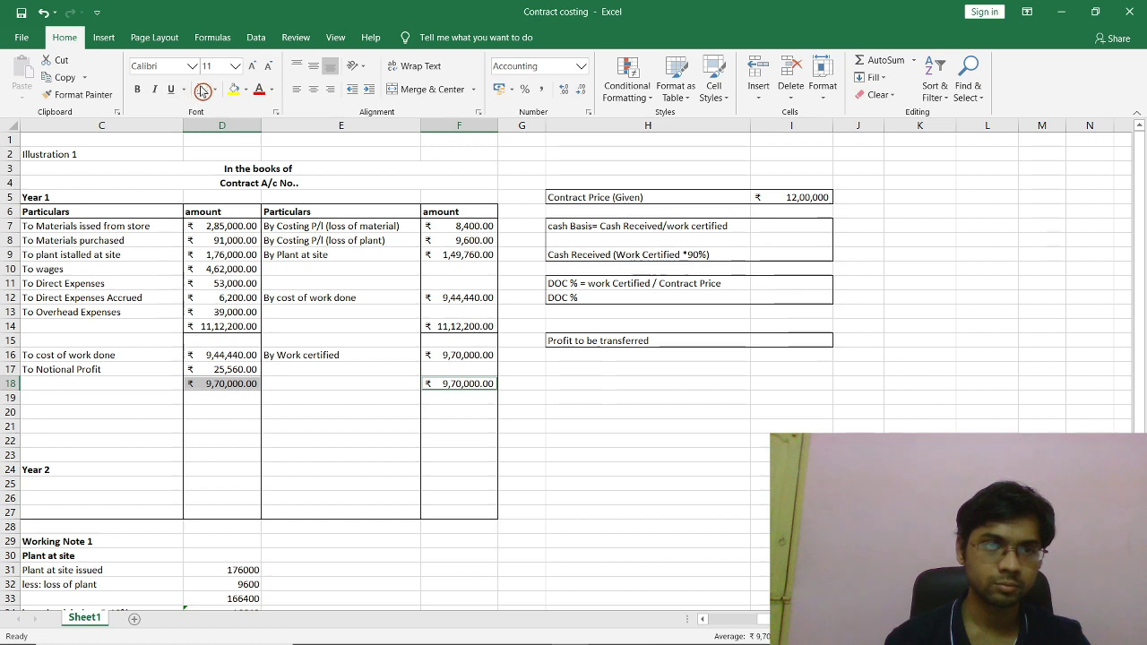
left_click(318, 412)
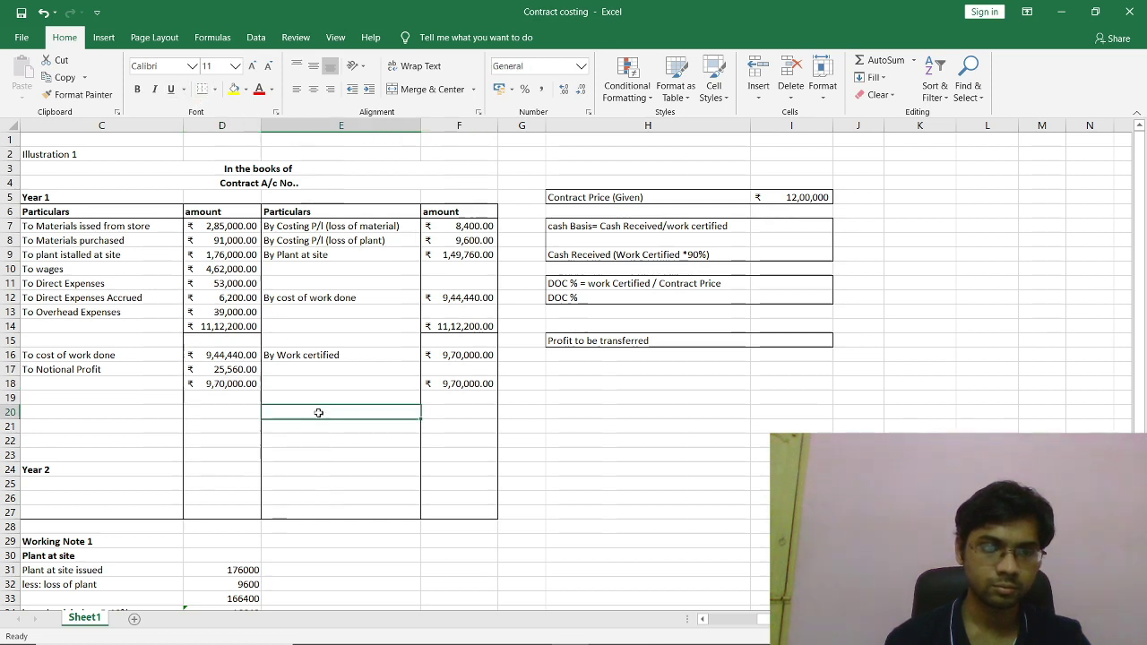
left_click(226, 387)
left_click(434, 384, "ctrl")
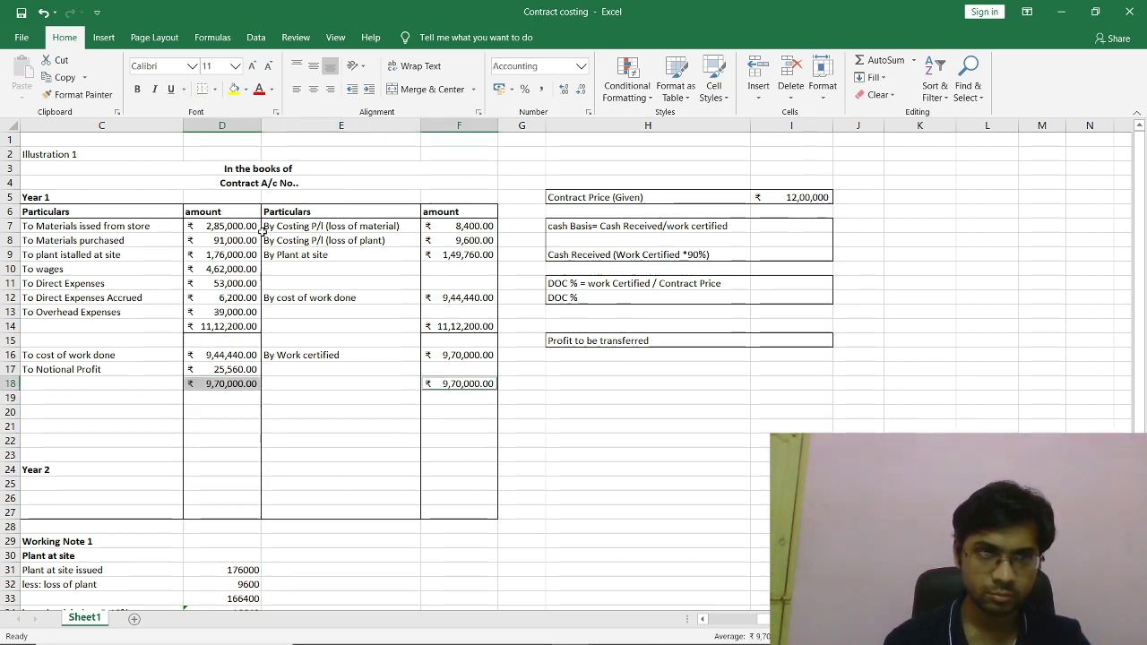
left_click(204, 89)
left_click(338, 415)
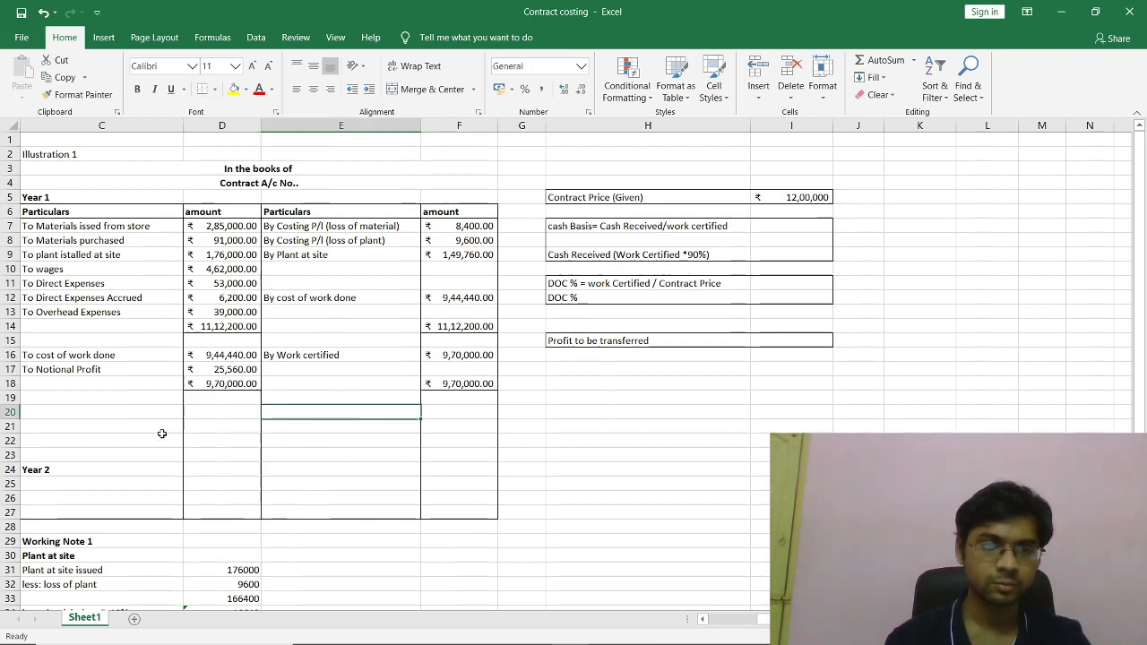
left_click(101, 412)
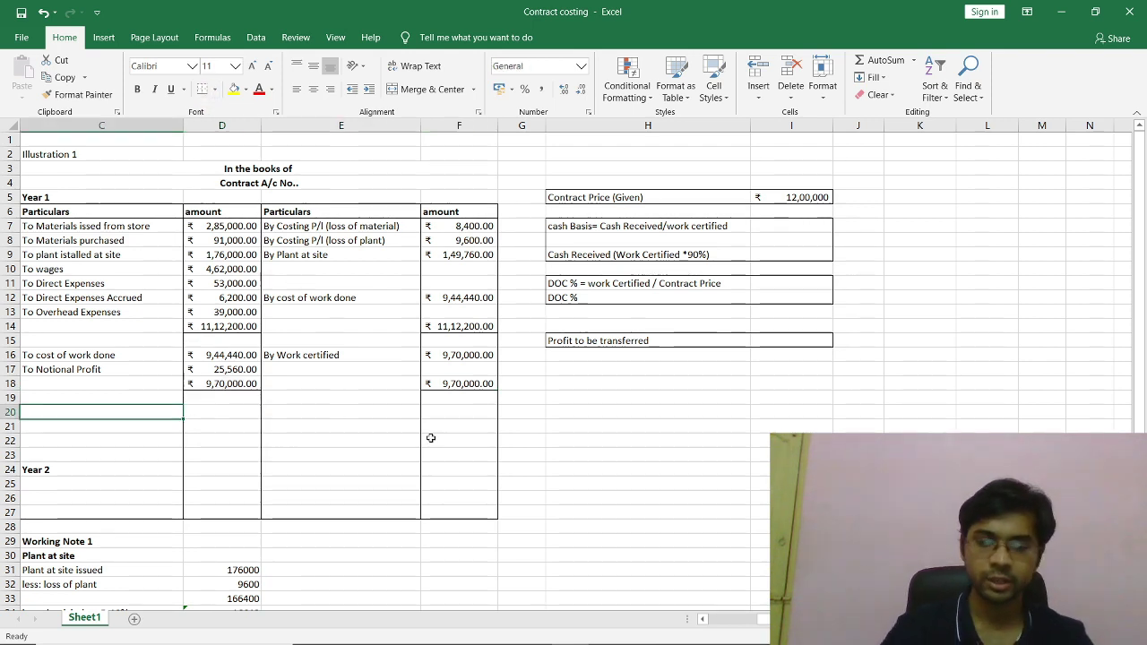
key("Up")
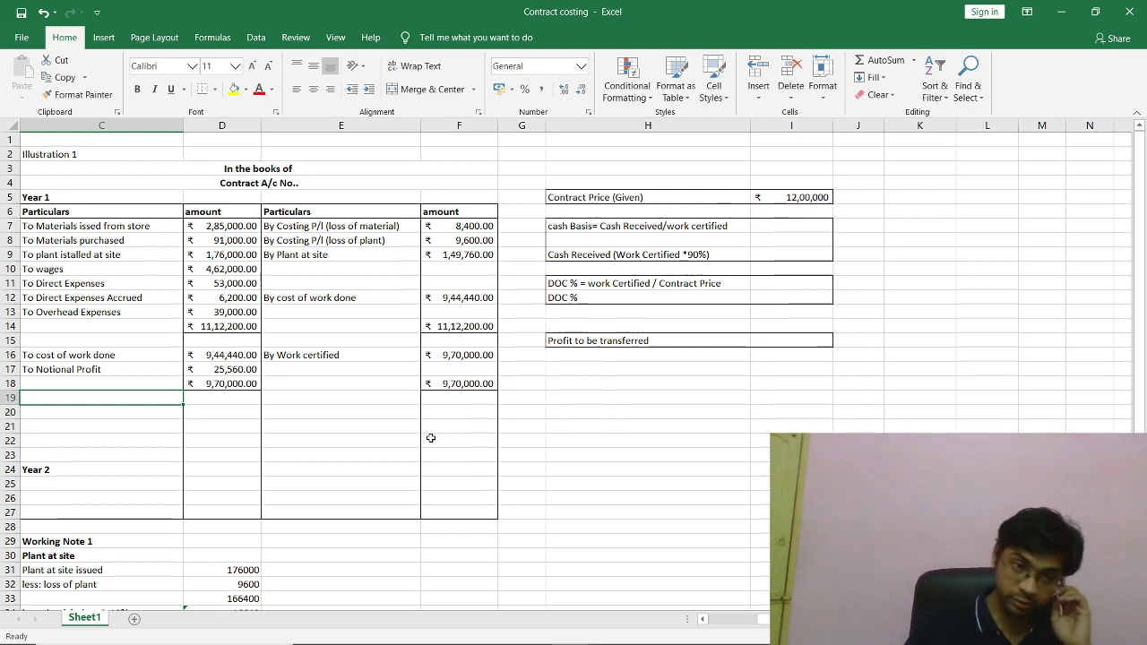
left_click(363, 413)
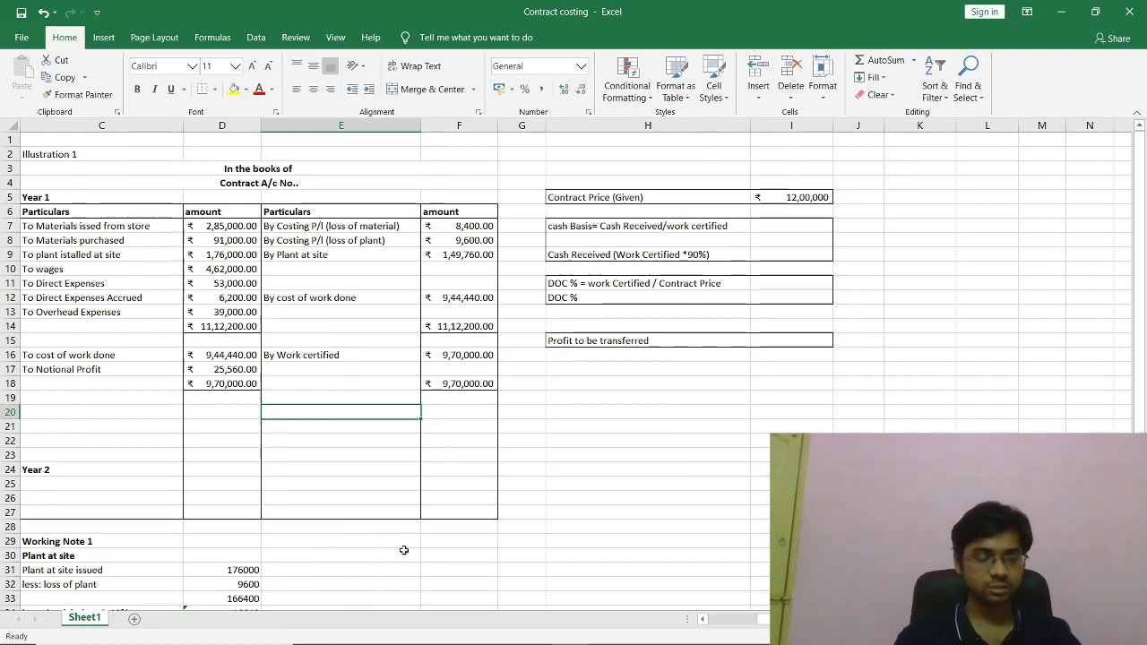
Switch to the Contract Costing document in Word and review the Contract Account format, degree of completion formula and profit transfer rules.
key("alt+Tab")
scroll(475, 482, "up", 10)
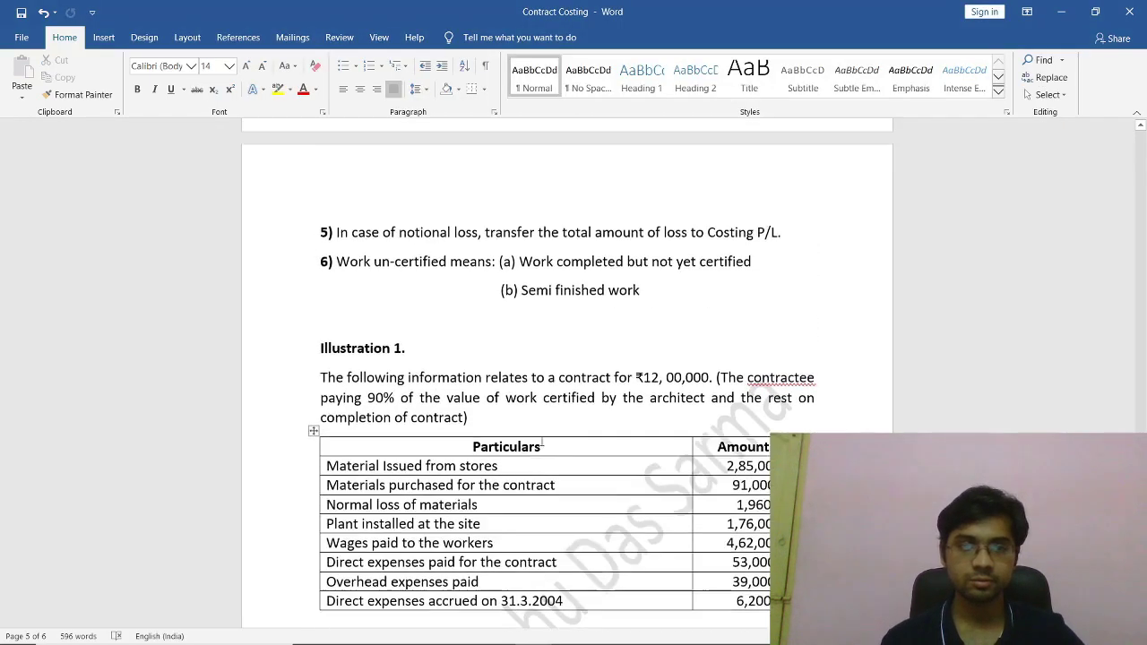
scroll(541, 441, "up", 10)
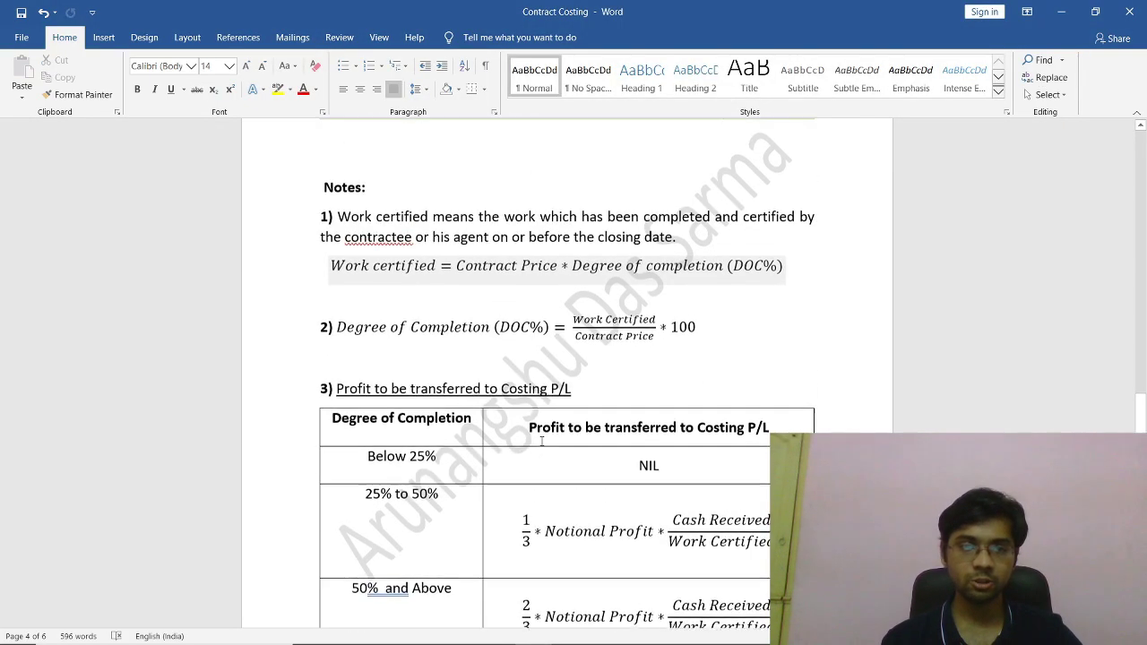
scroll(541, 441, "up", 12)
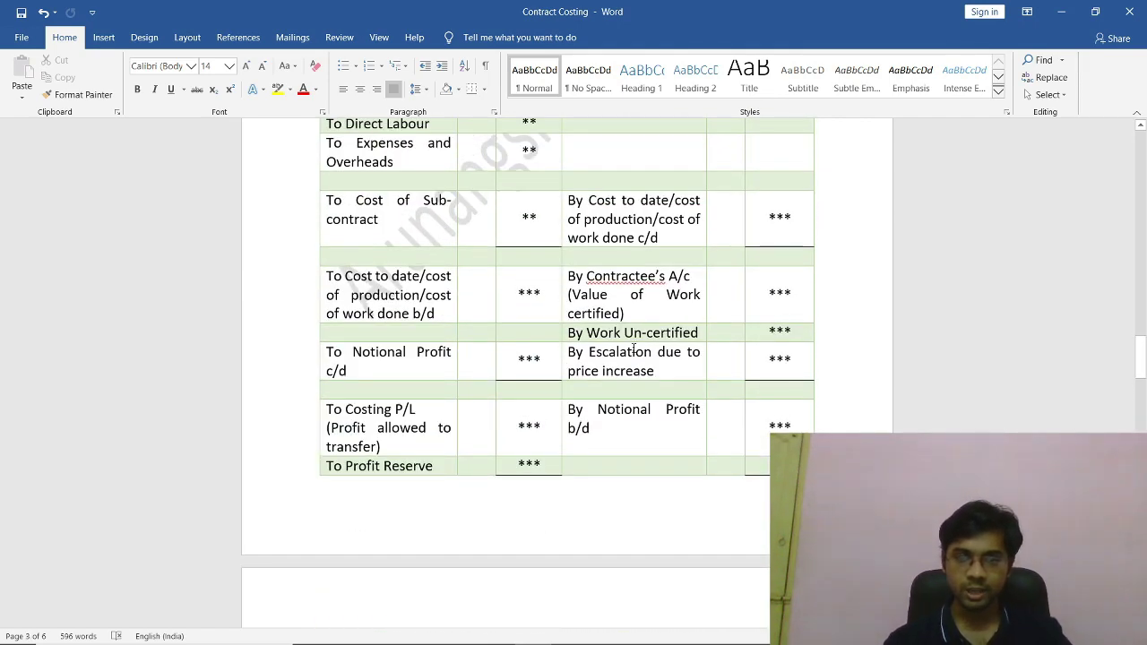
scroll(650, 423, "down", 1)
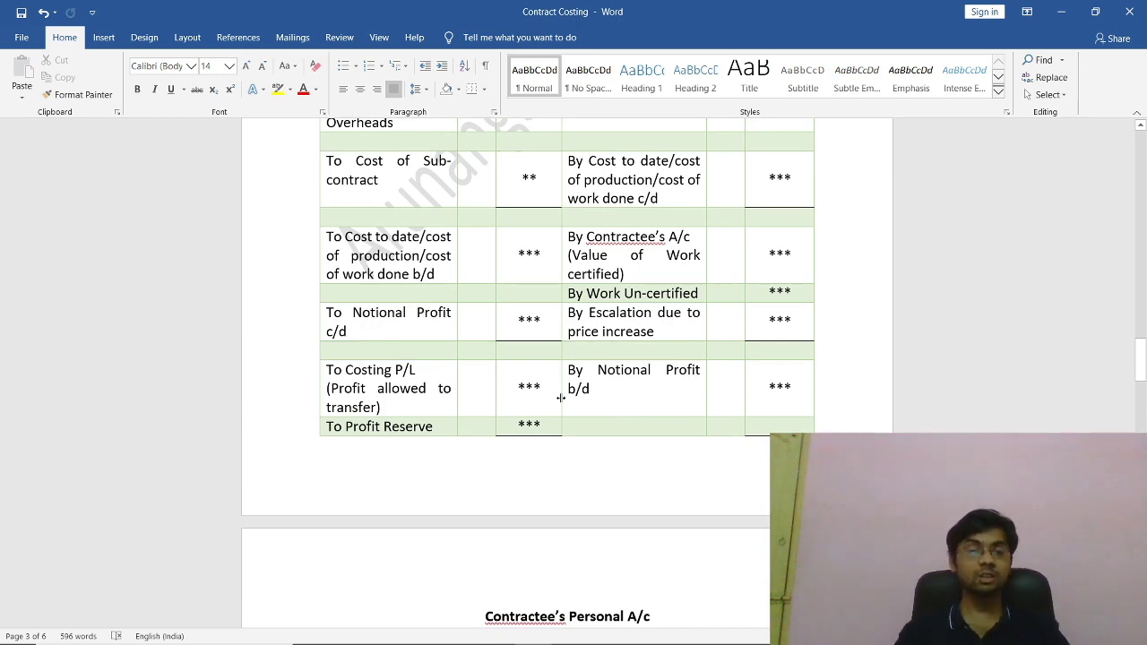
scroll(589, 473, "down", 5)
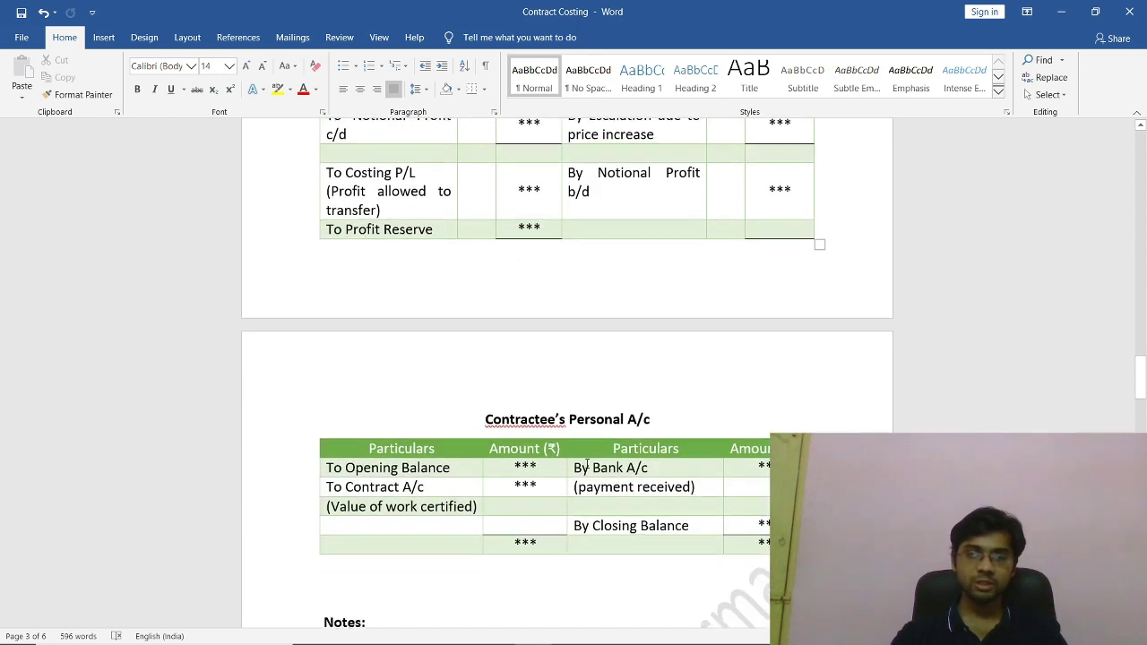
scroll(590, 462, "down", 4)
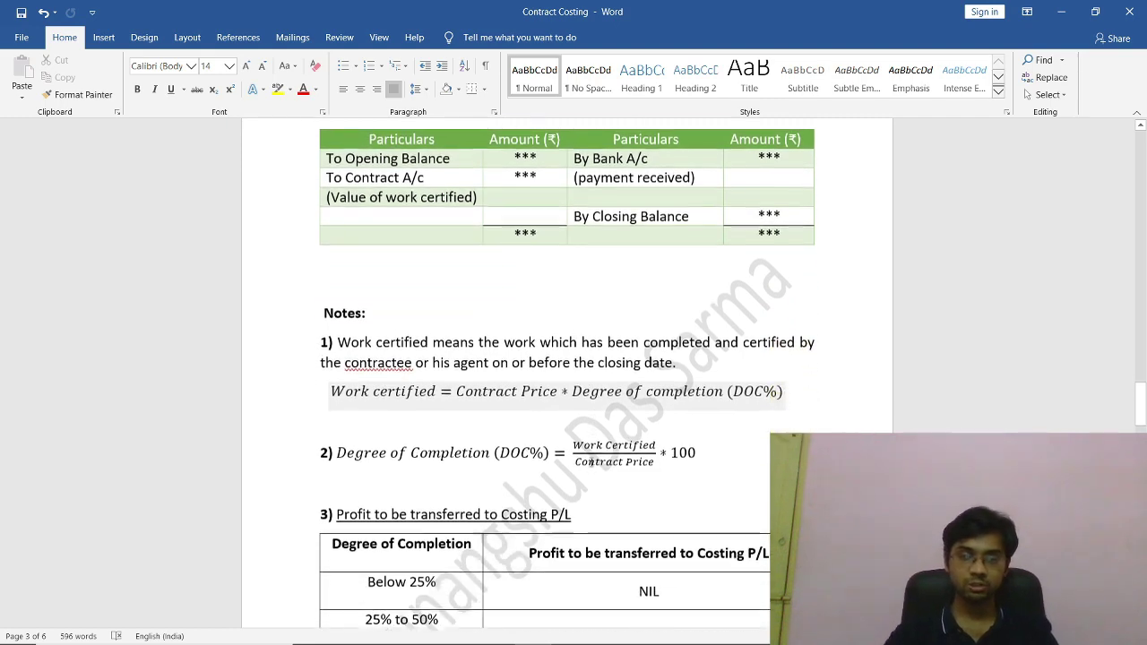
scroll(591, 462, "down", 3)
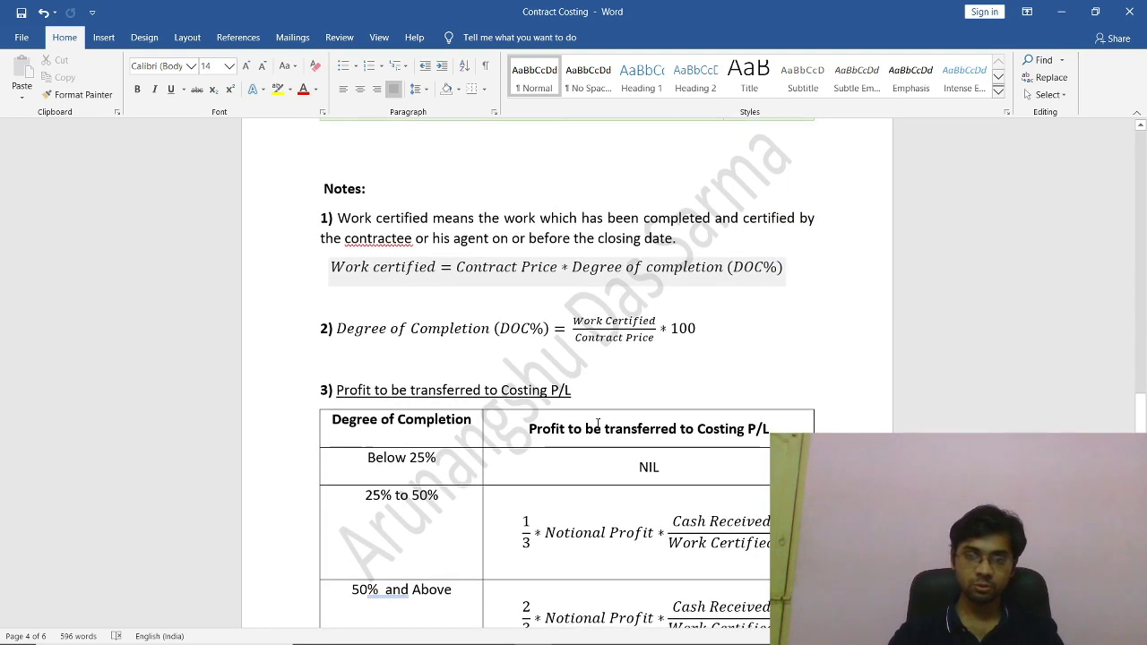
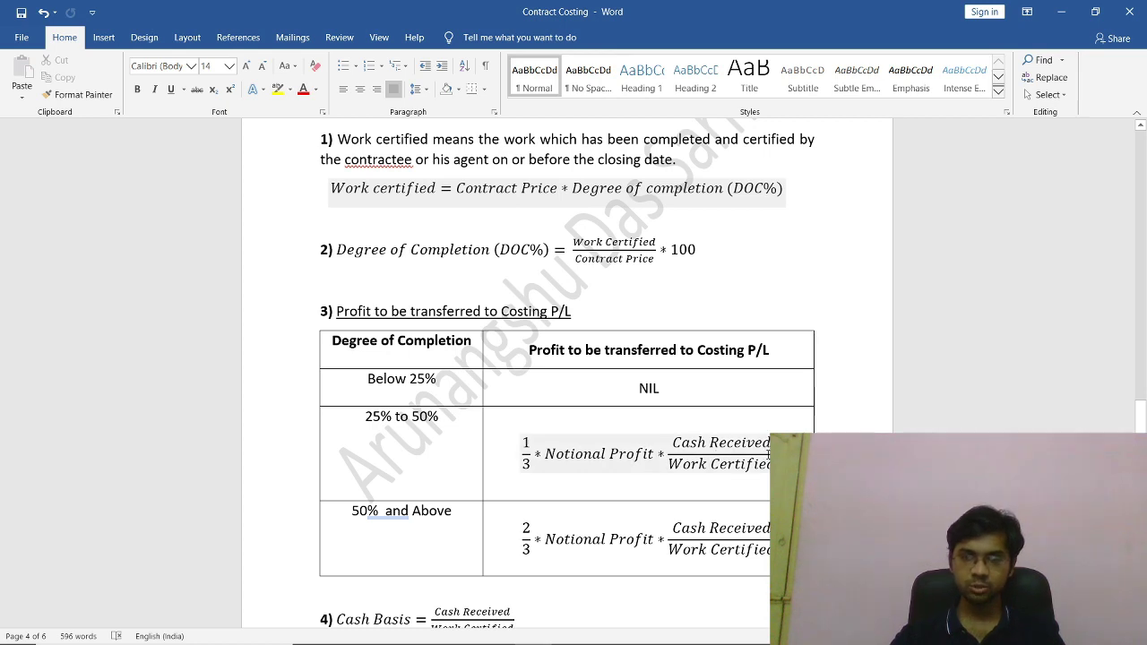
scroll(538, 394, "down", 3)
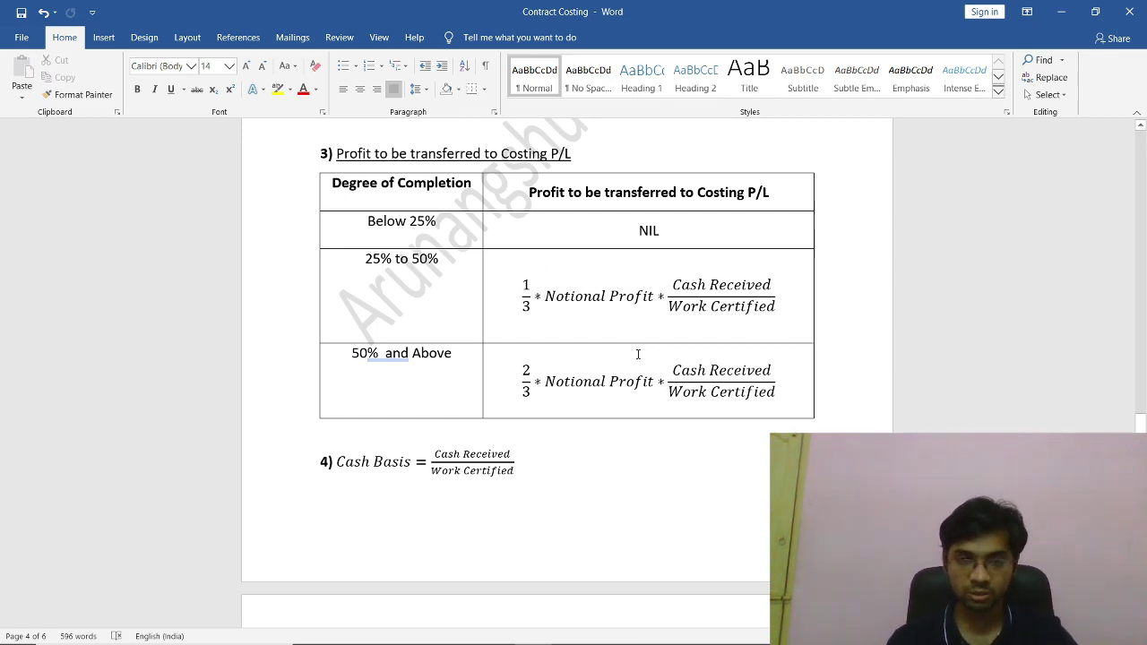
scroll(637, 354, "up", 1)
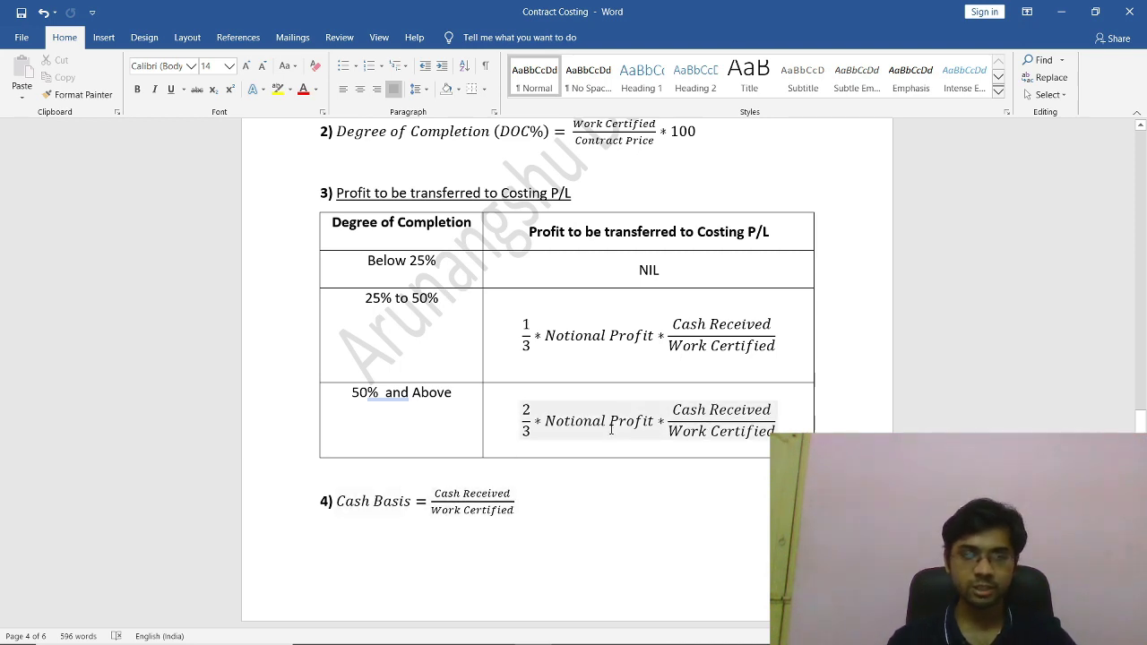
Return to the Excel workbook and calculate the DOC % in I12 with =F16/I5, work certified divided by contract price.
key("alt+Tab")
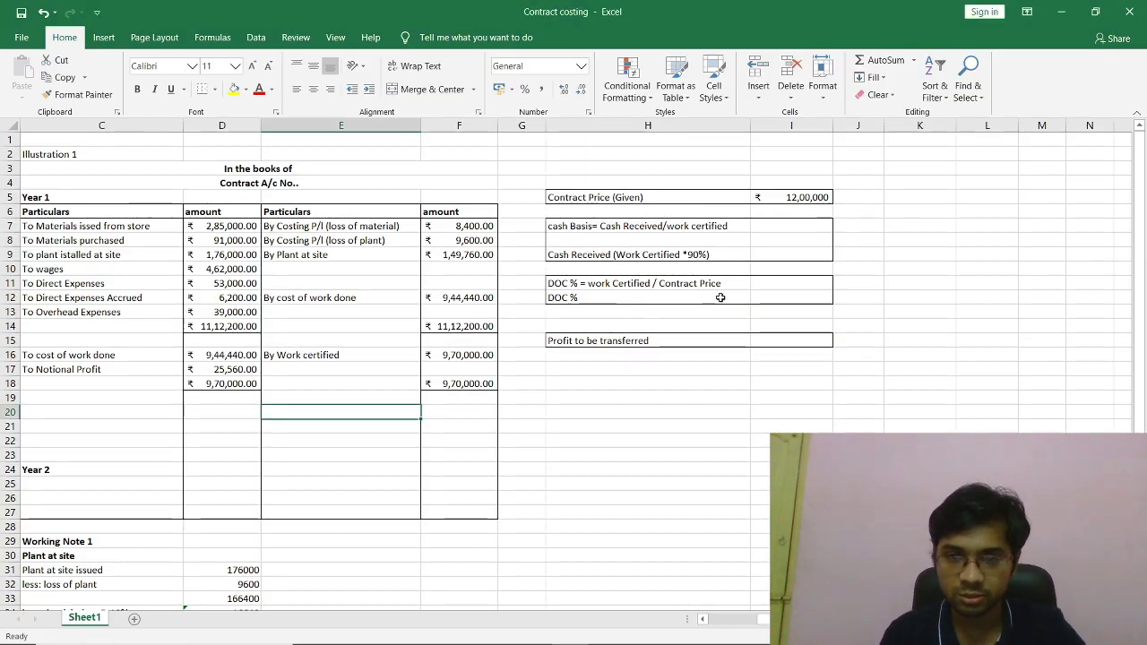
left_click(788, 297)
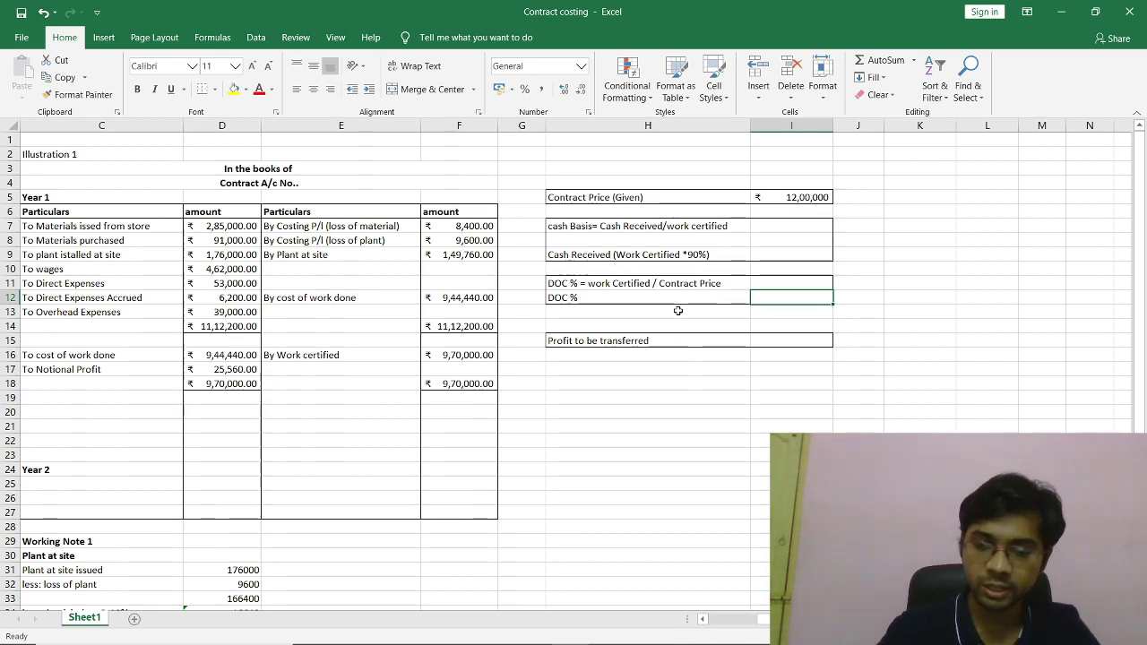
type("=")
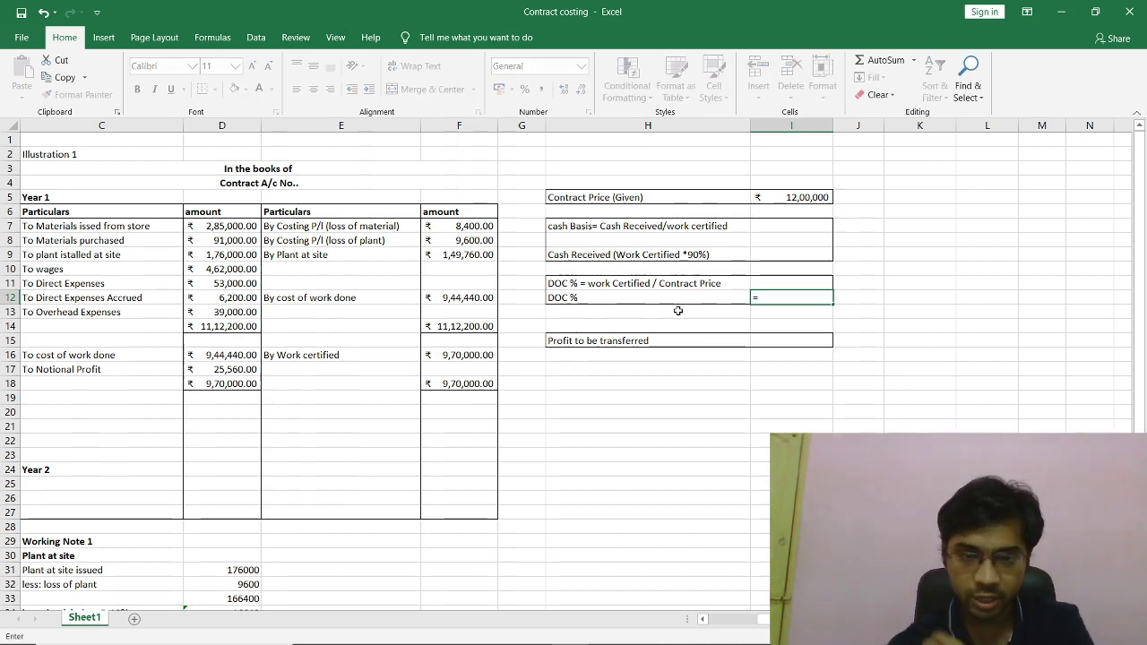
left_click(459, 326)
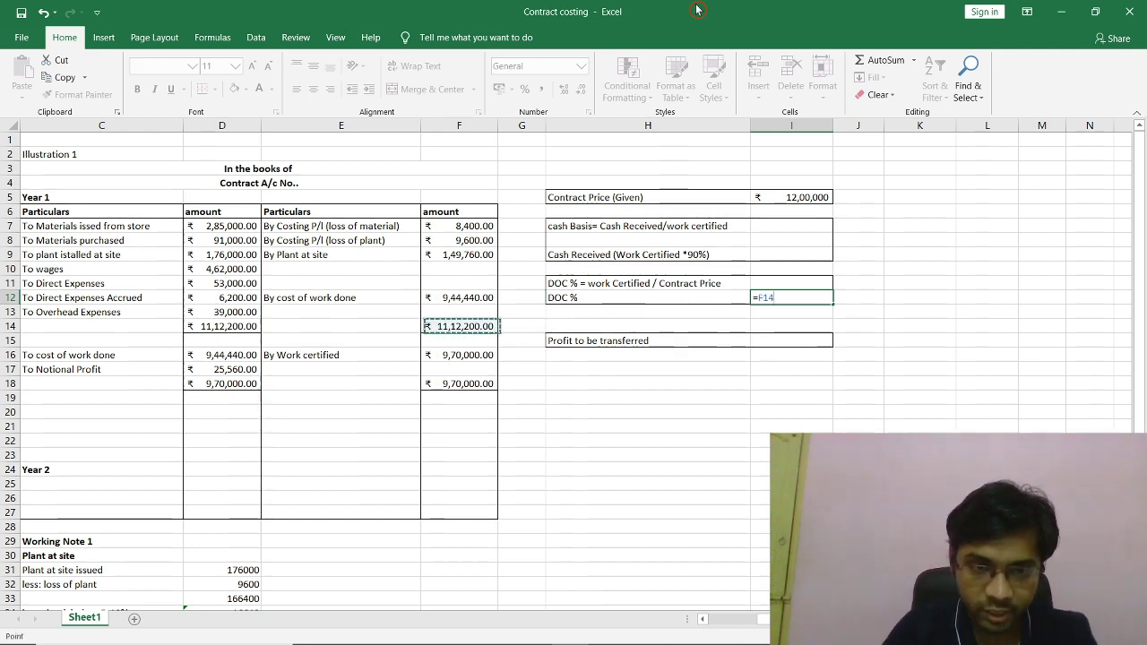
key("Down")
key("Down")
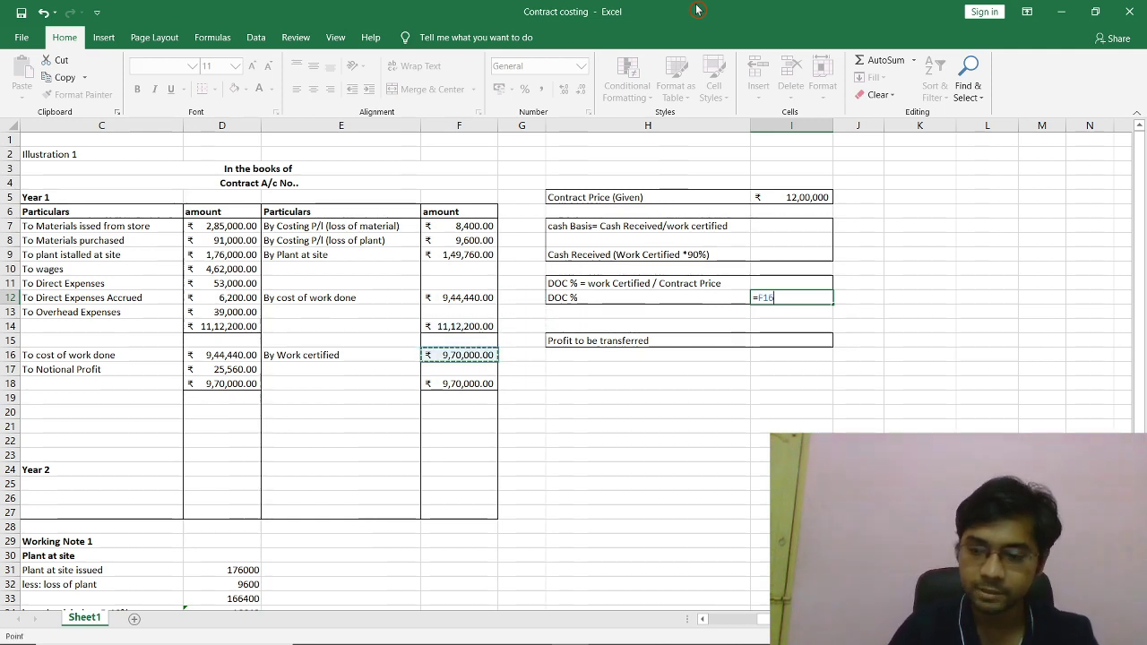
type("/")
key("Up")
key("Up")
key("Up")
key("Up")
key("Up")
key("Up")
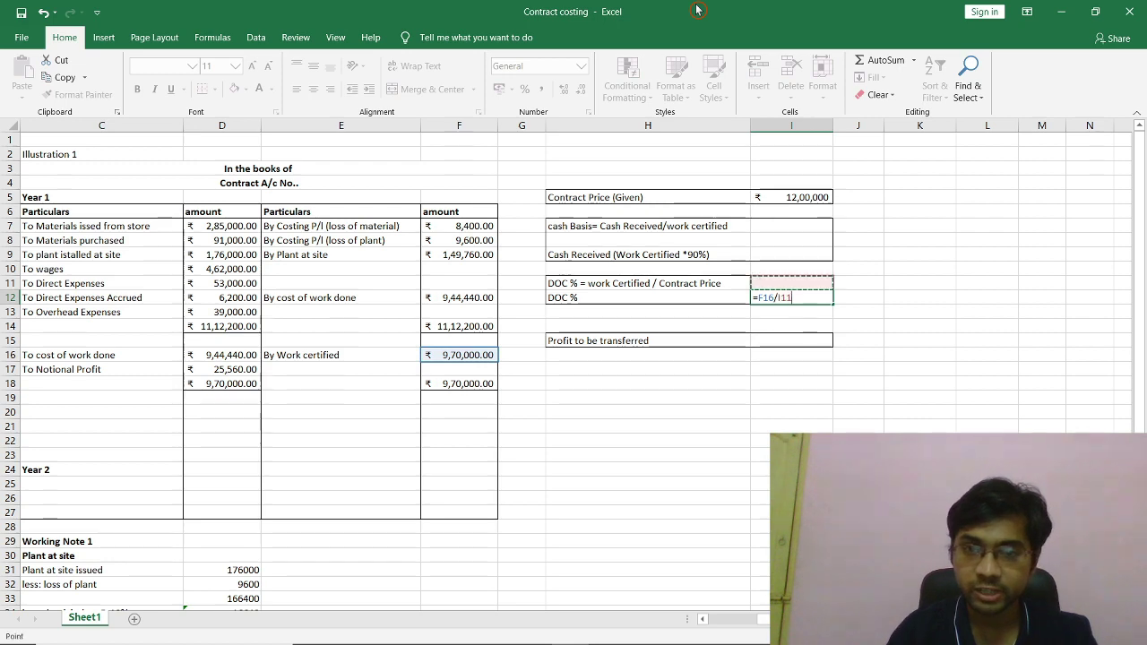
key("Up")
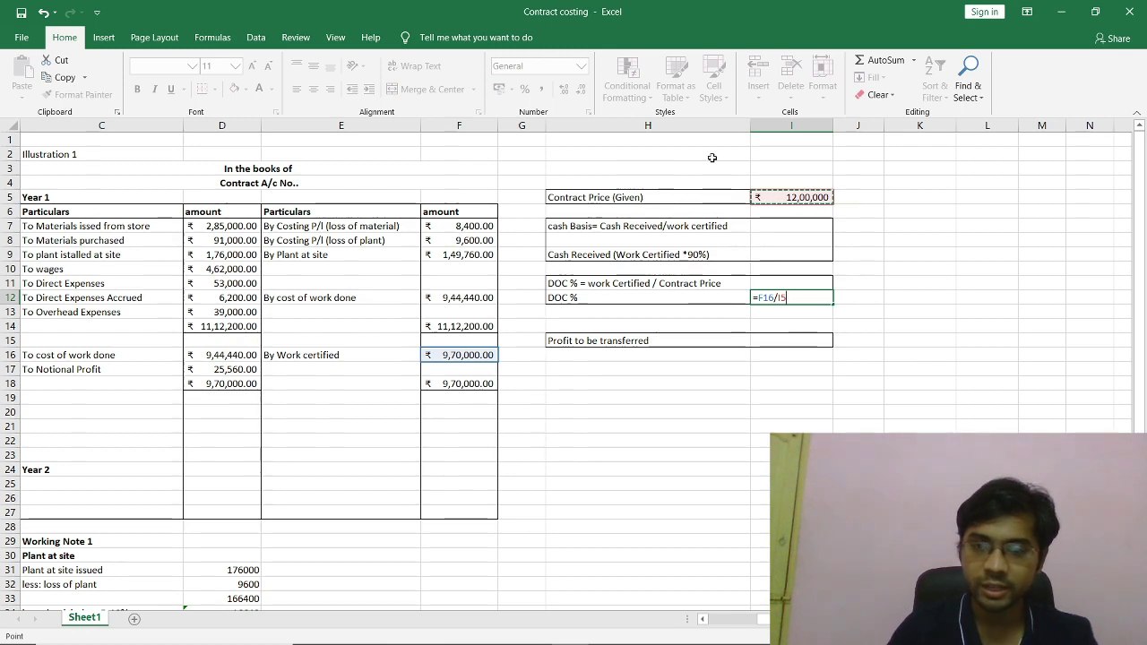
key("Return")
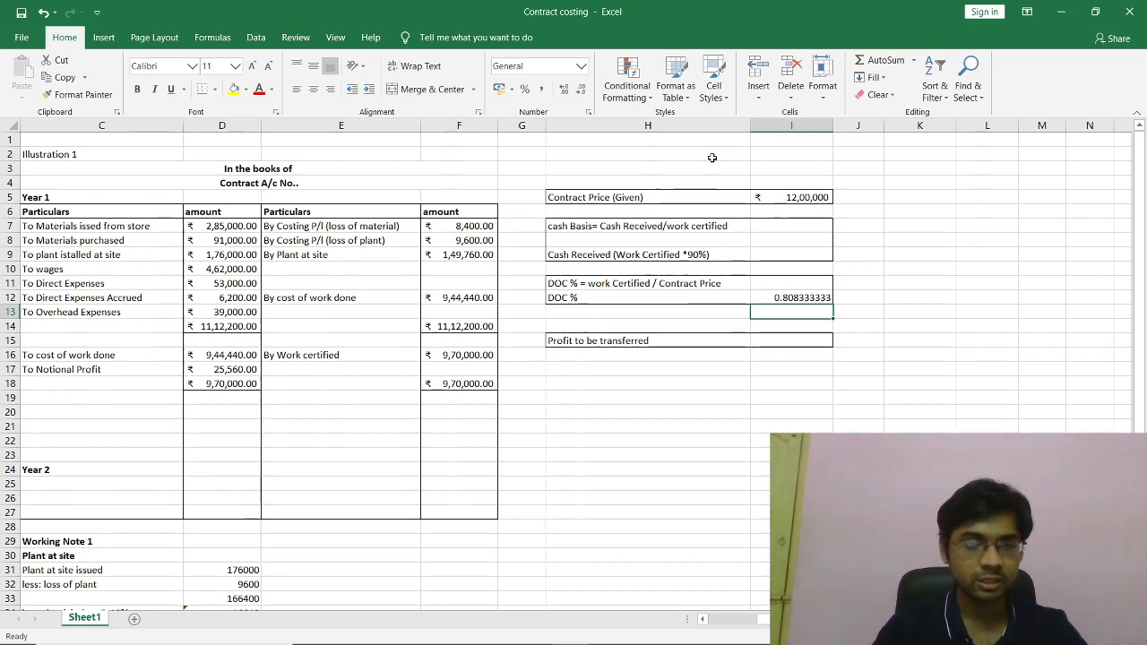
Check the profit transfer formulas by degree of completion in the Word notes and return to the Excel workbook.
key("alt+Tab")
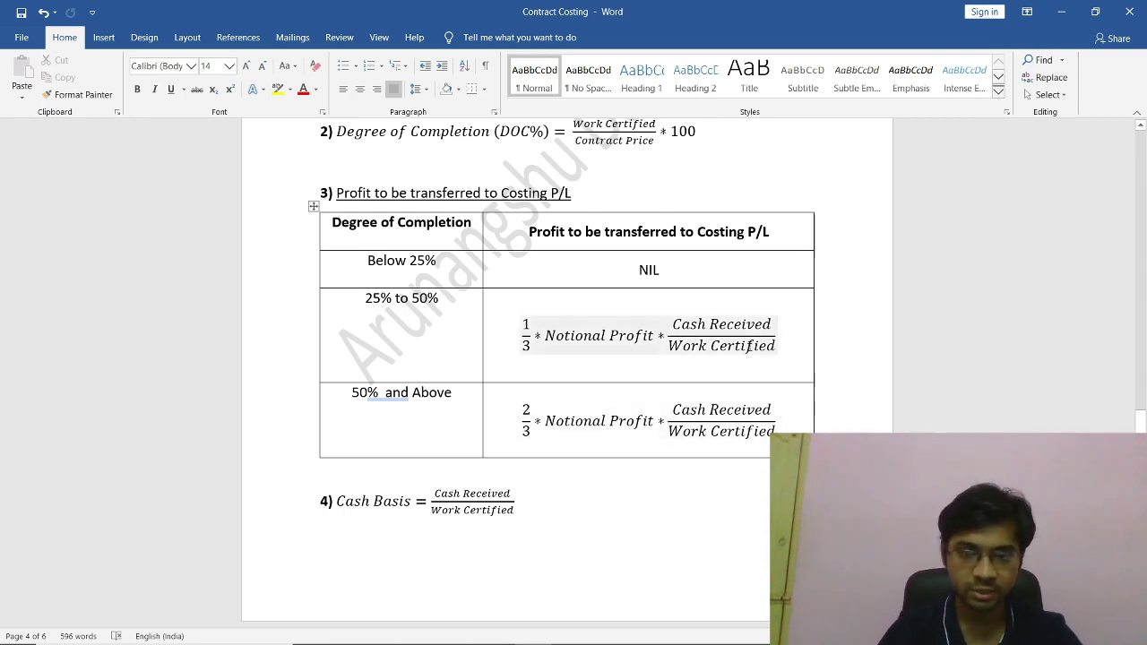
key("alt+Tab")
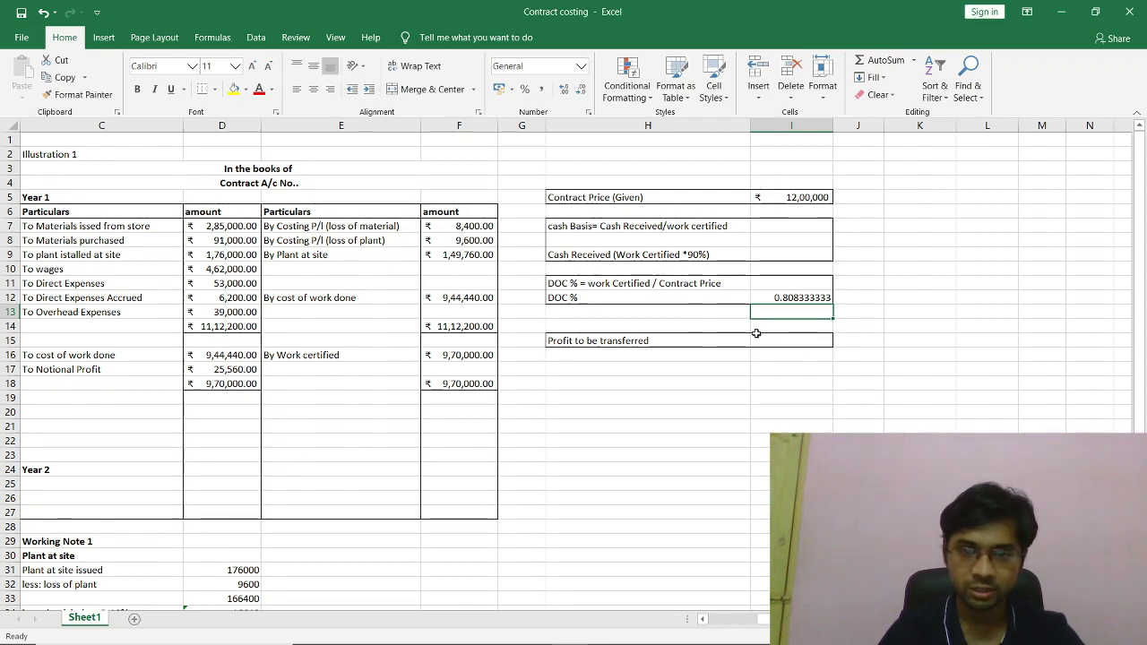
Check Illustration 1 in the Word document for the share of work certified paid by the contractee, and return to the Excel workbook.
left_click(778, 254)
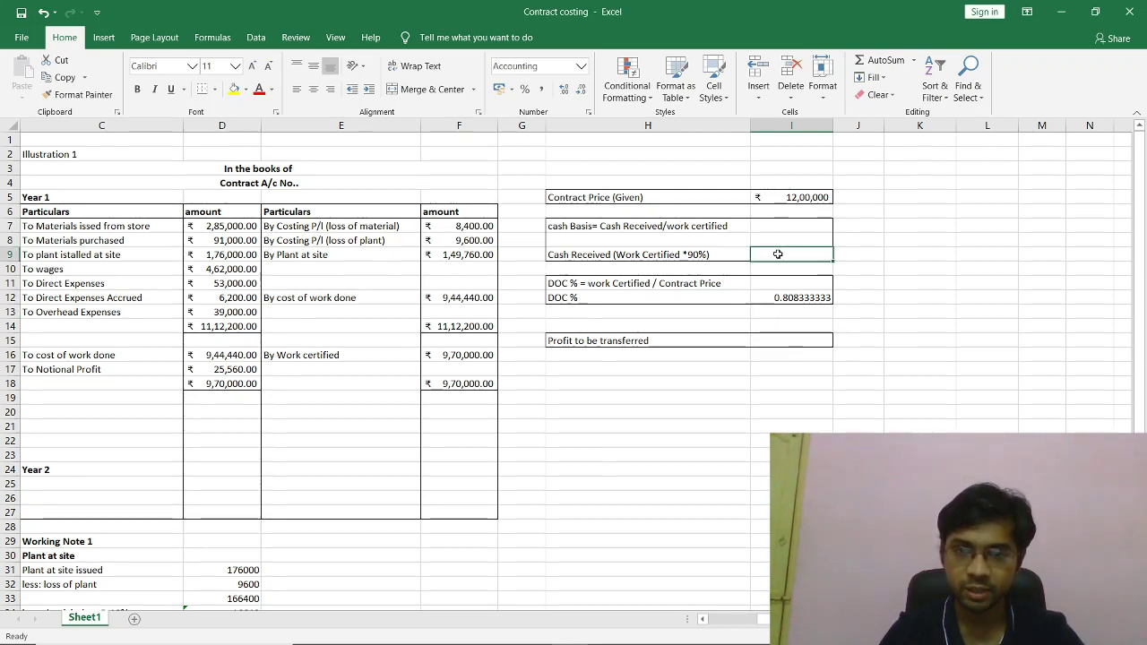
key("alt+Tab")
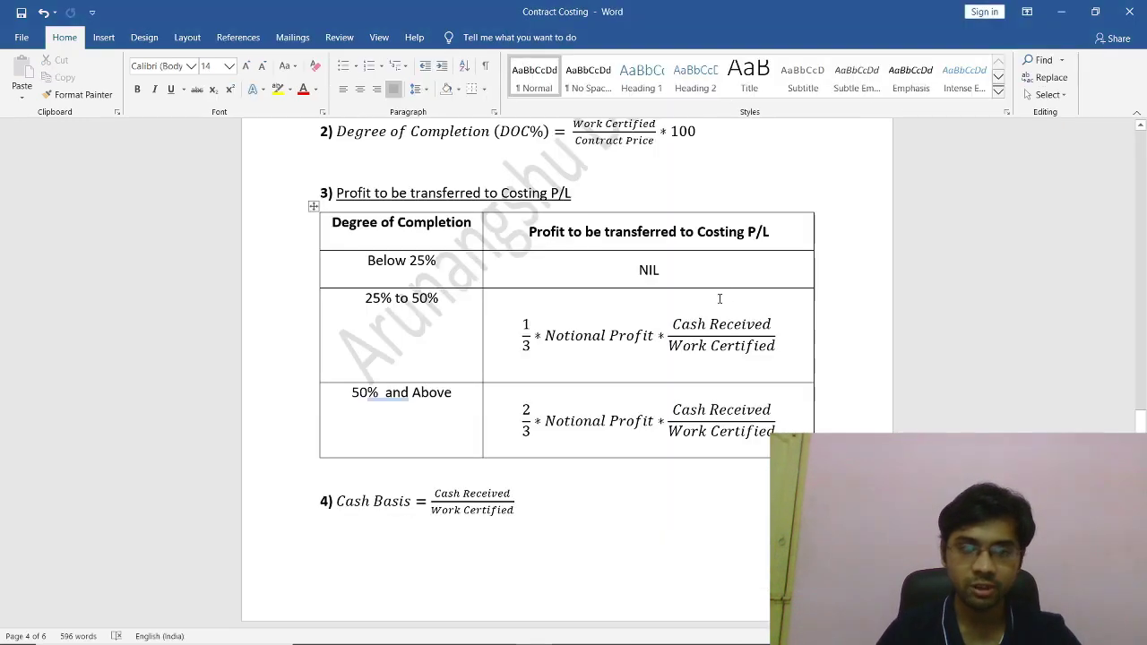
scroll(635, 269, "up", 5)
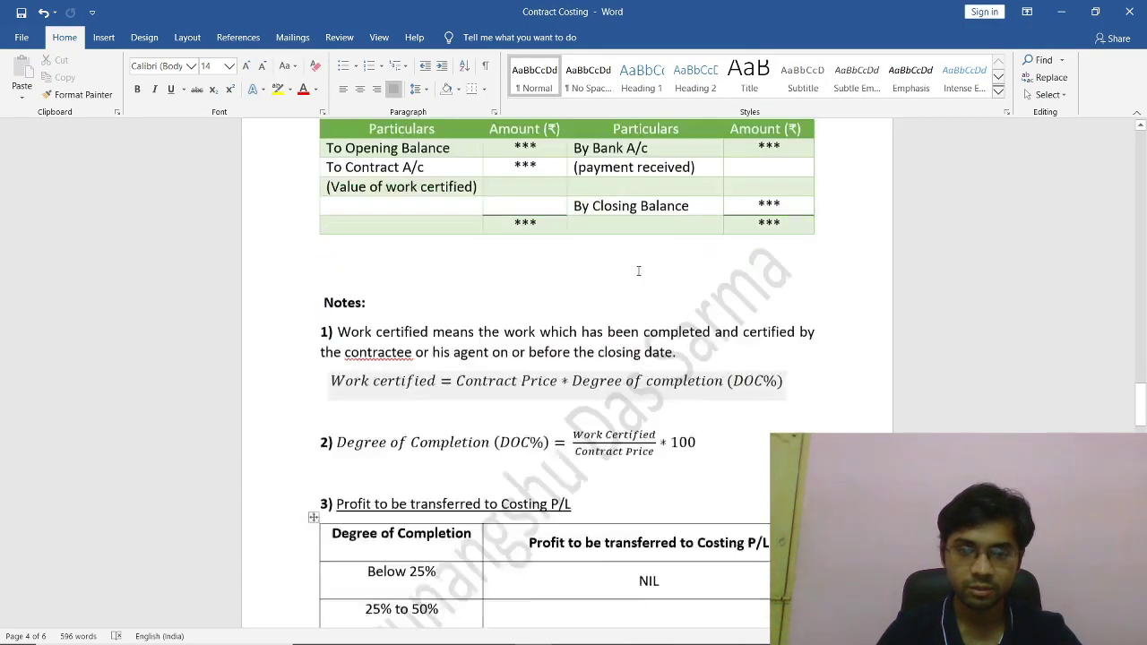
scroll(639, 272, "down", 4)
scroll(639, 272, "down", 12)
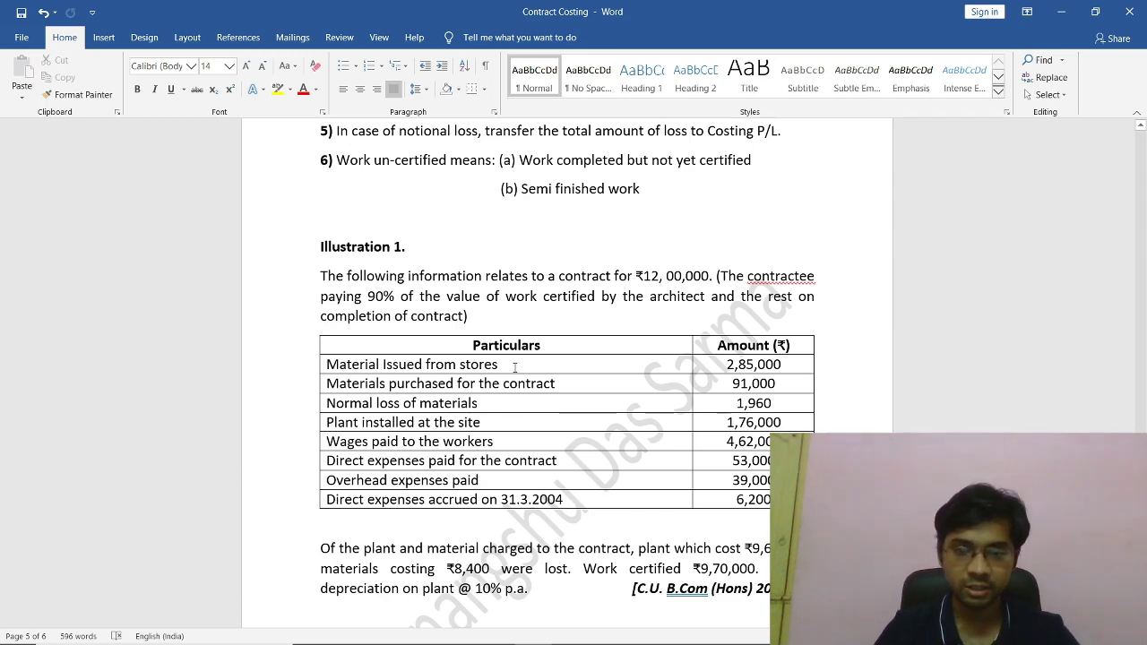
scroll(567, 418, "down", 1)
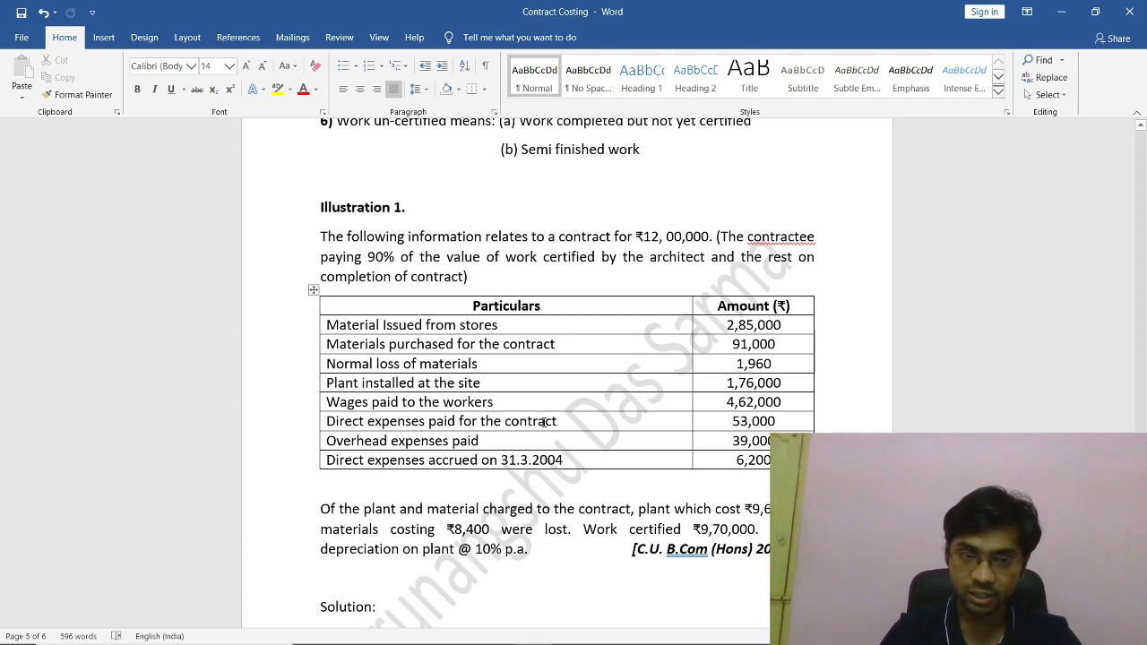
key("alt+Tab")
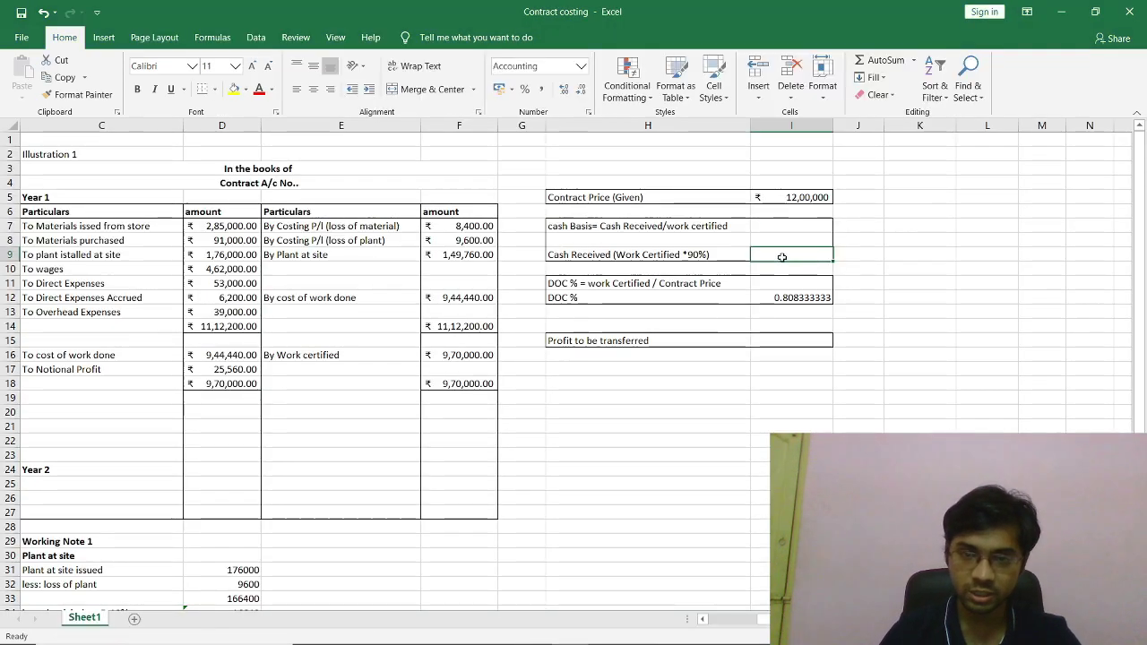
Calculate the cash received in I9 with =F16*90%, taking 90% of the work certified.
type("=")
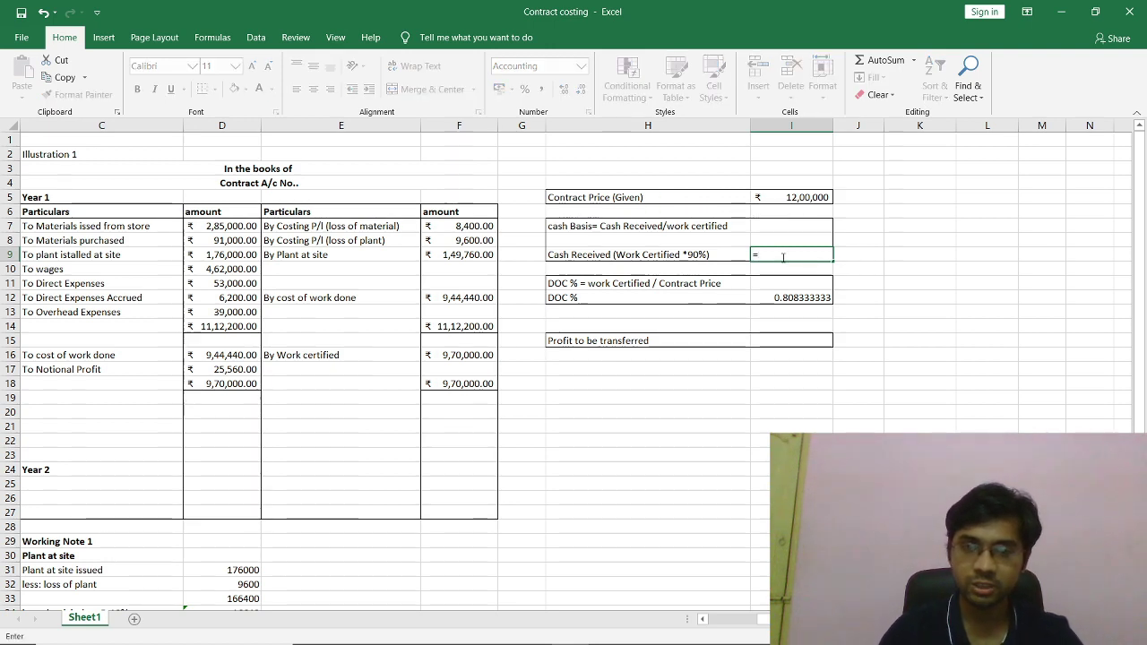
key("Left")
key("Left")
key("Down")
key("Down")
key("Down")
key("Down")
key("Down")
key("Down")
key("Down")
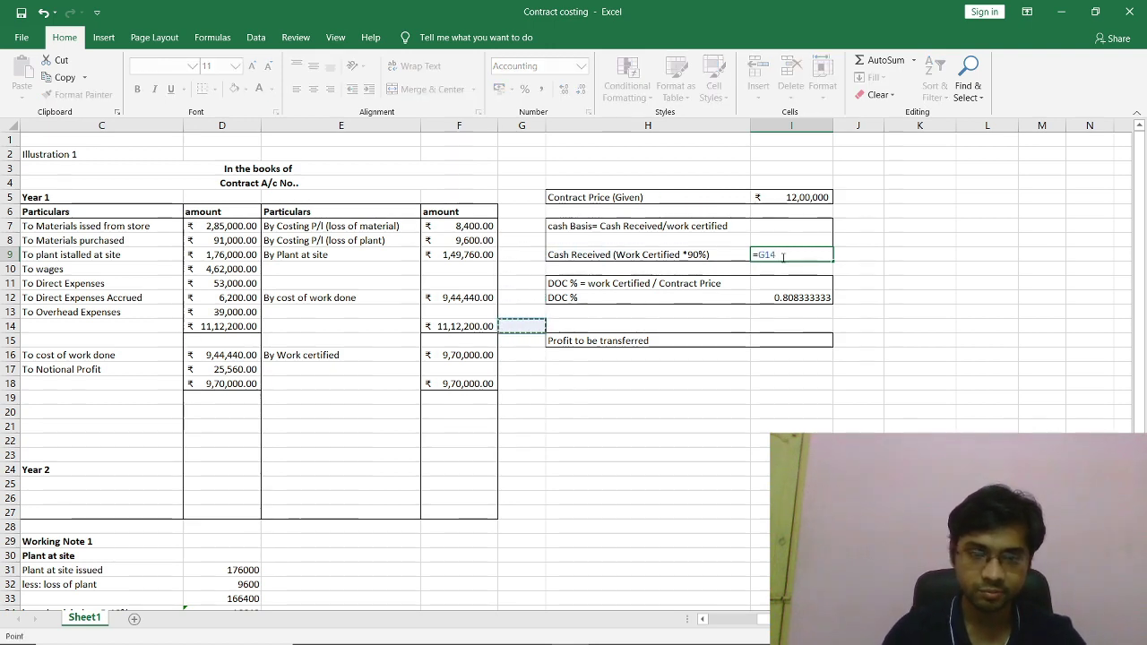
key("Left")
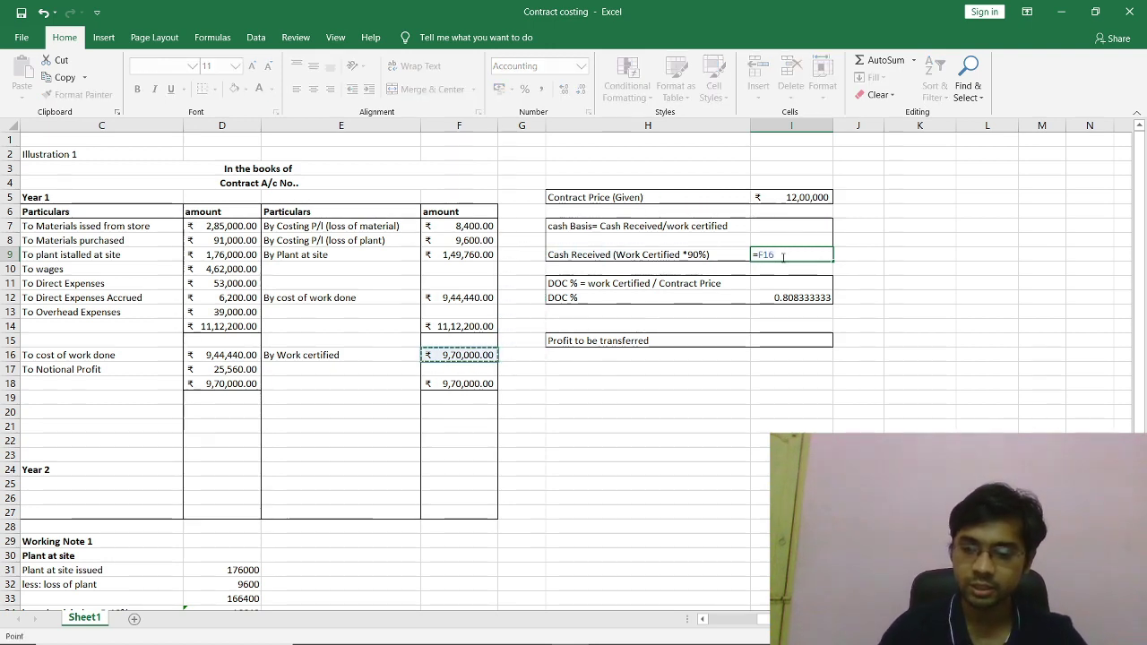
type("*90")
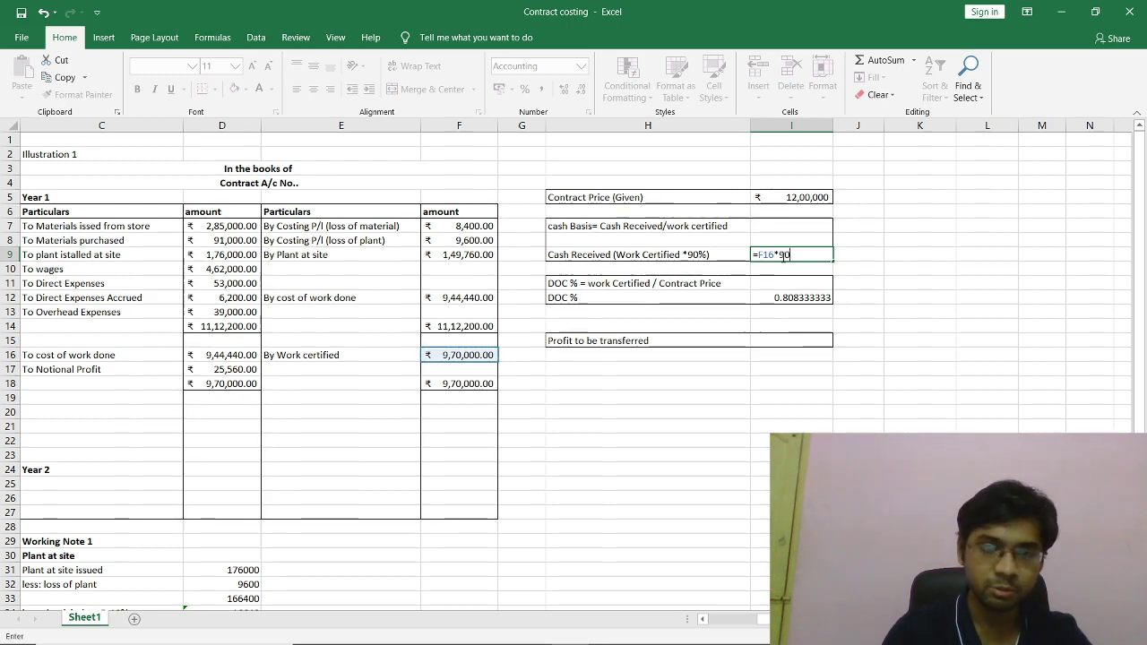
type("%")
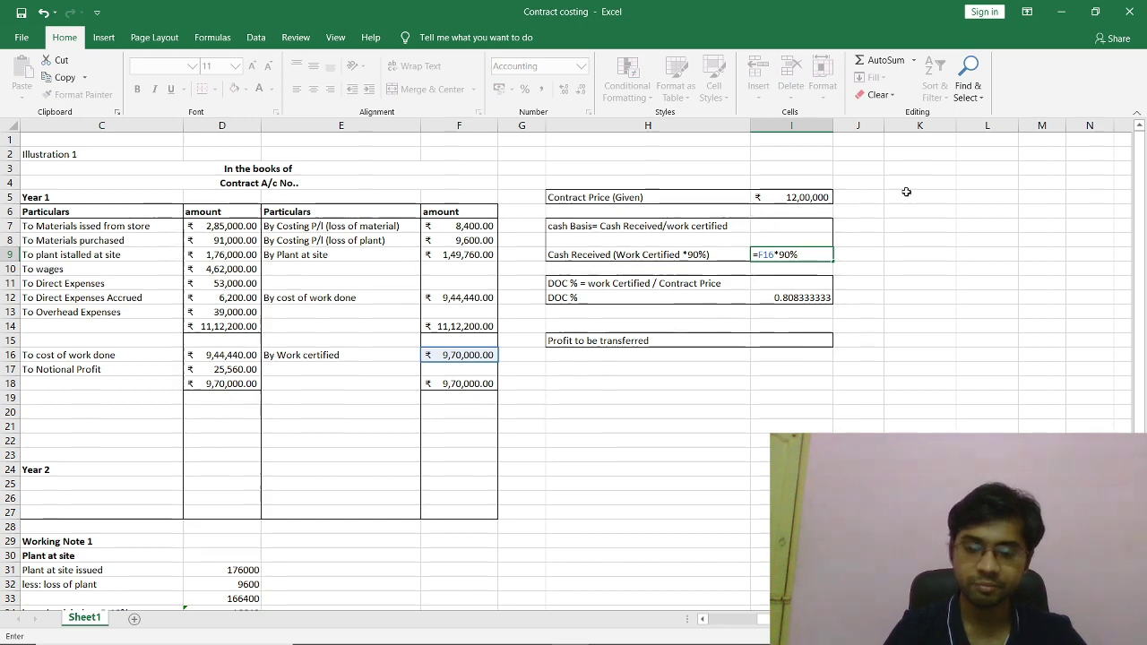
key("Return")
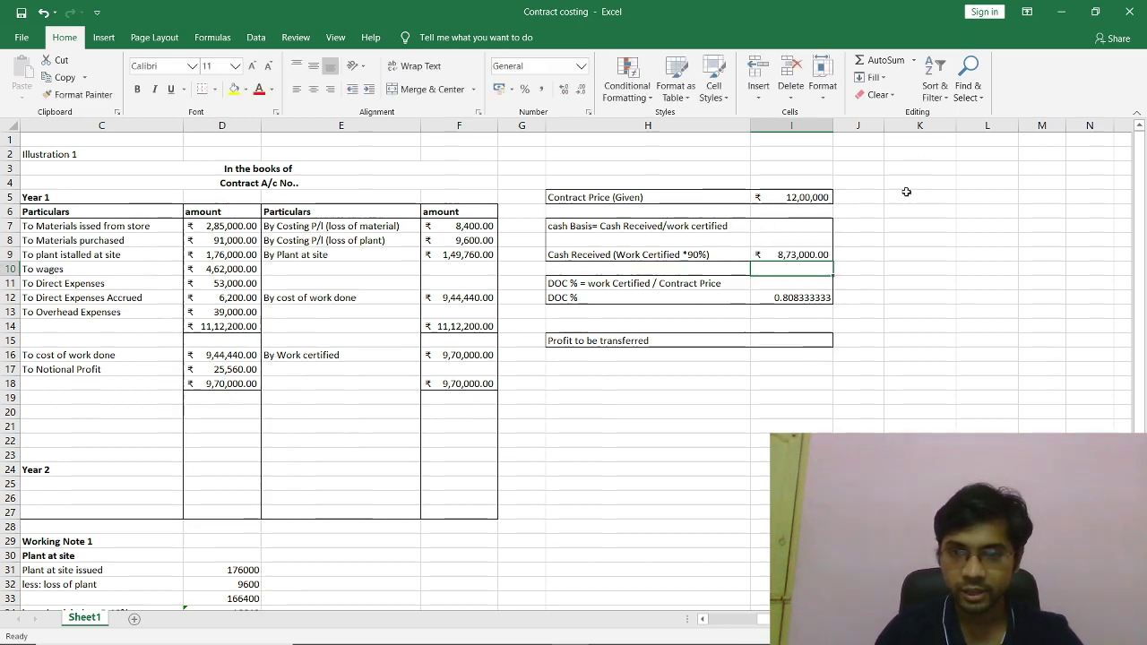
Review the profit transfer formula for 50% and above in the Word notes and return to the Excel workbook.
left_click(808, 229)
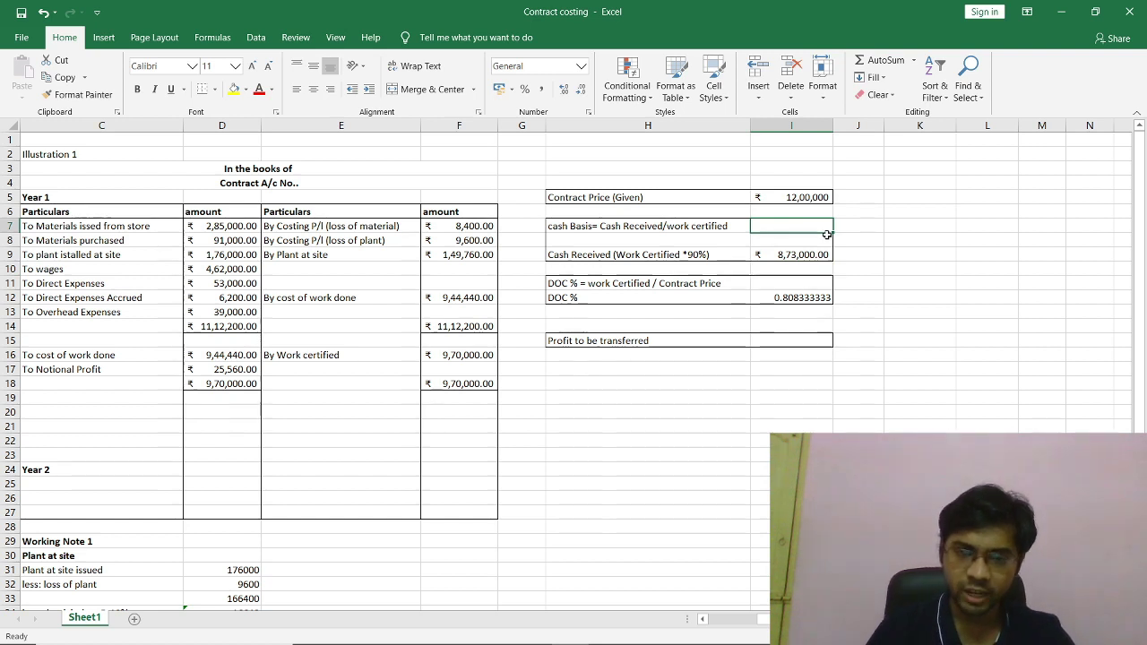
left_click(804, 341)
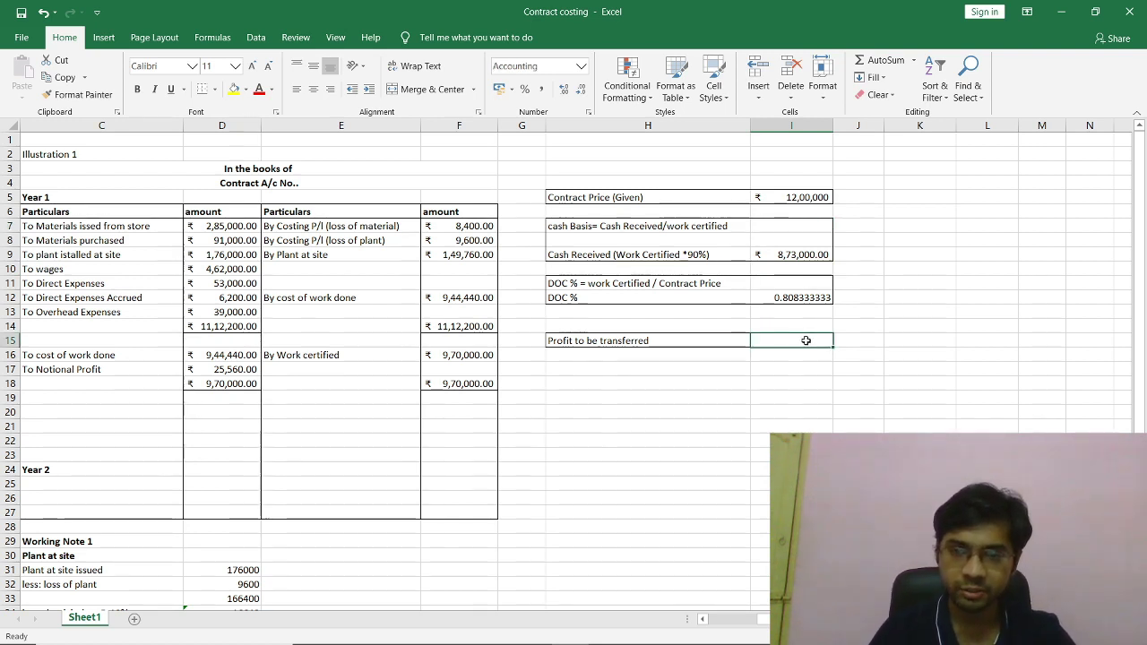
left_click(799, 228)
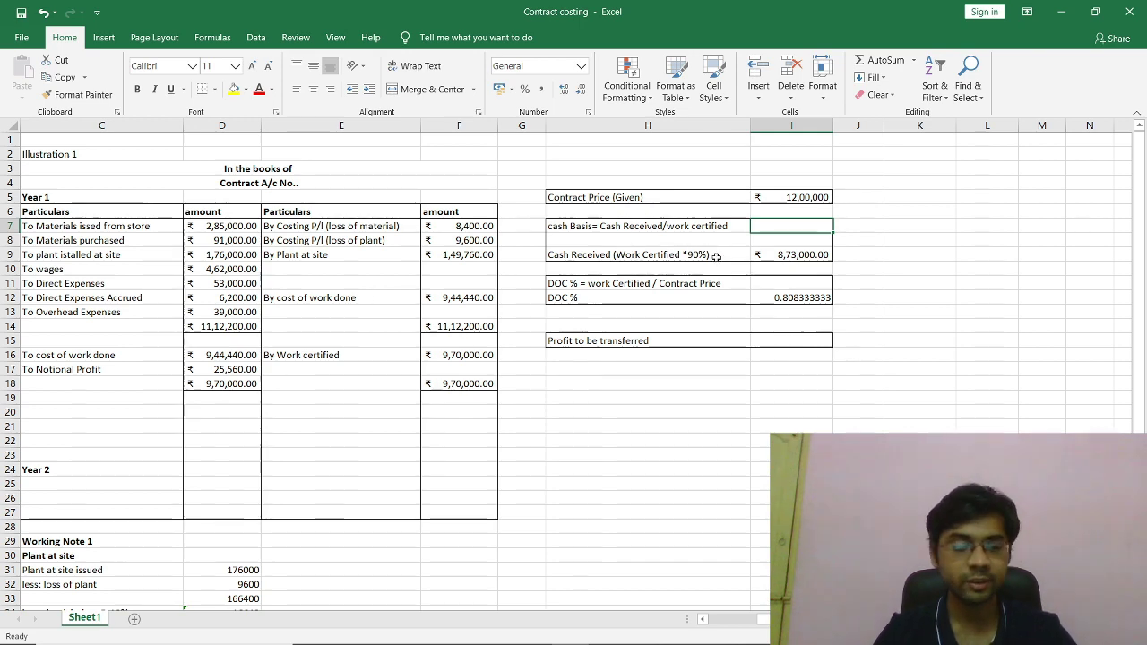
key("alt+Tab")
scroll(772, 421, "up", 10)
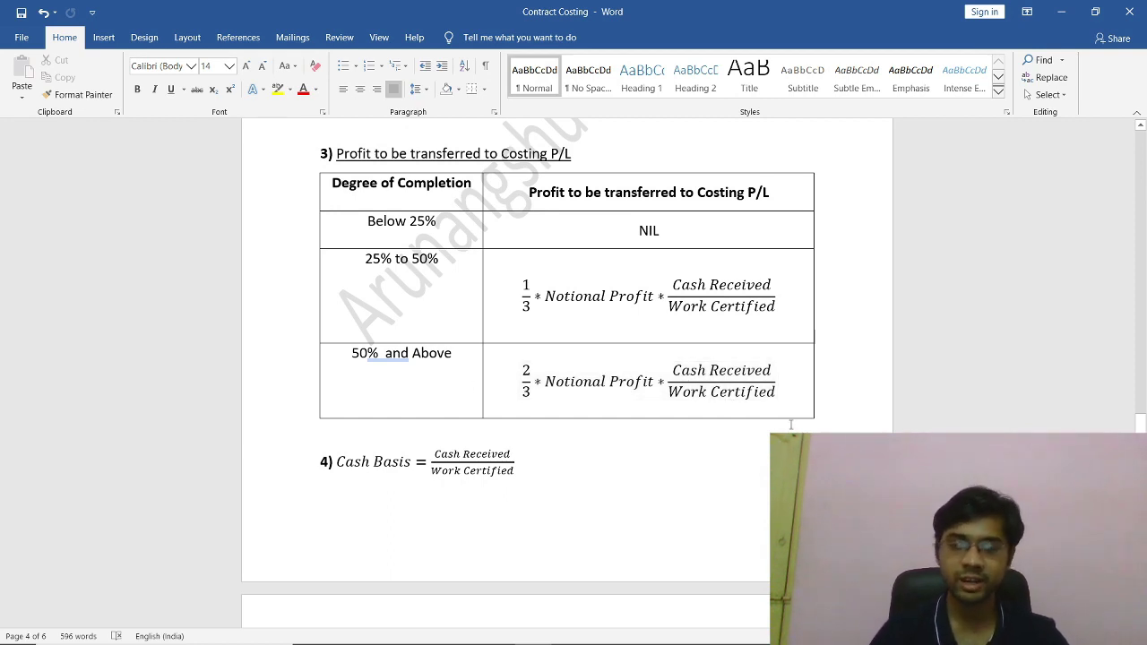
key("alt+Tab")
Calculate the profit to be transferred in I15 with =2/3*D17*I9/F16, using notional profit, cash received and work certified.
left_click(797, 341)
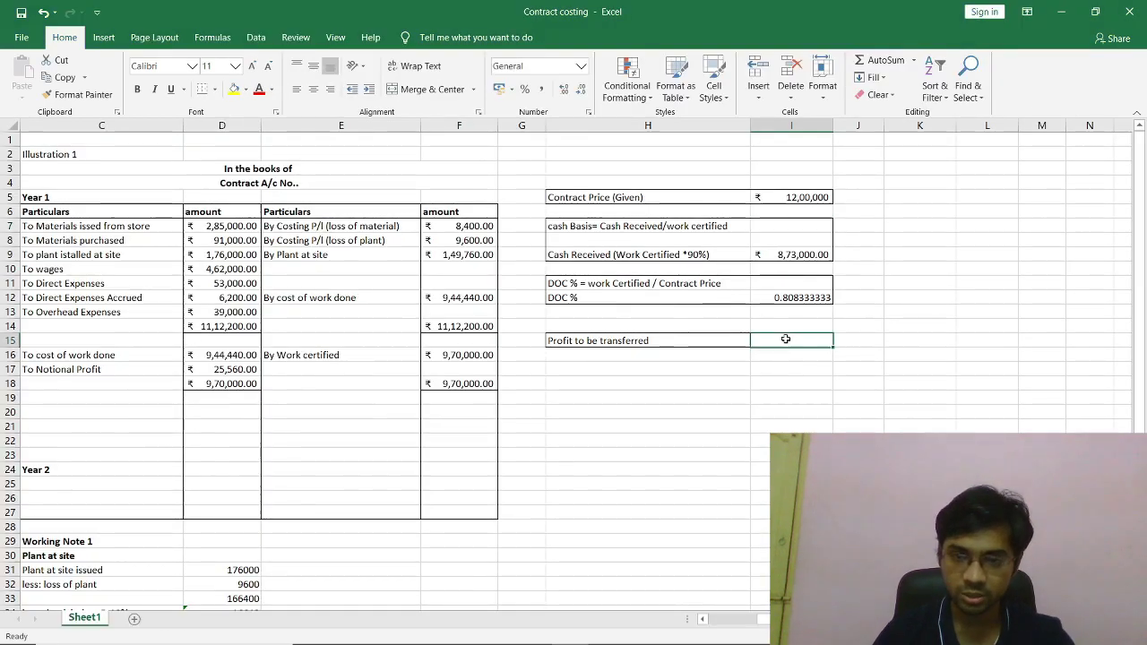
type("=")
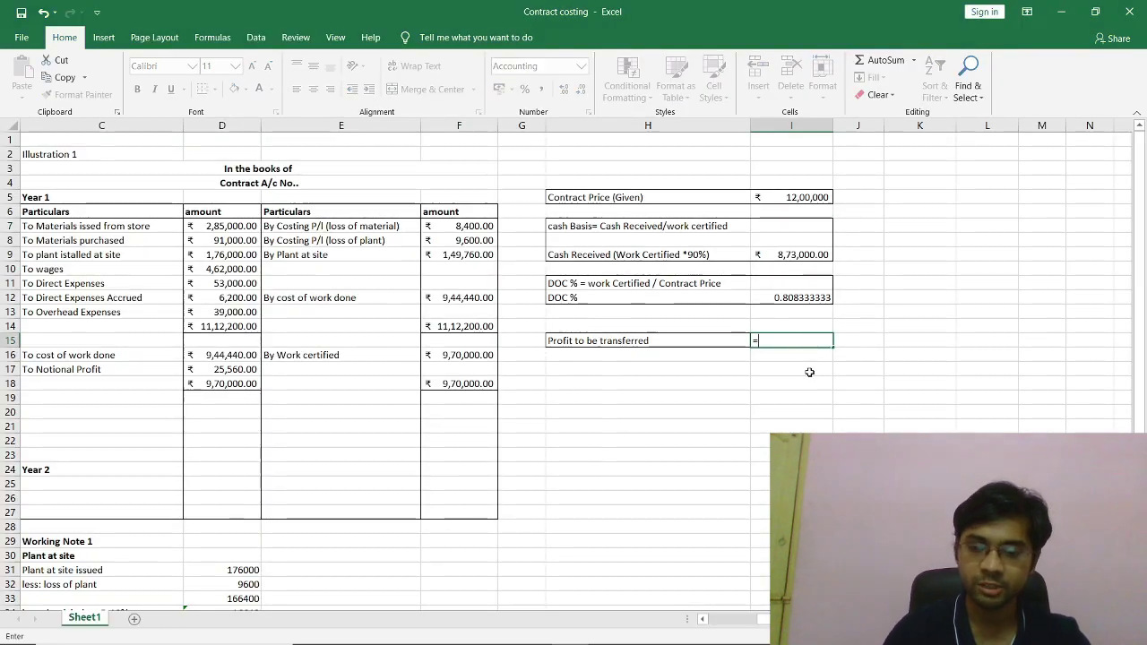
type("2/3*")
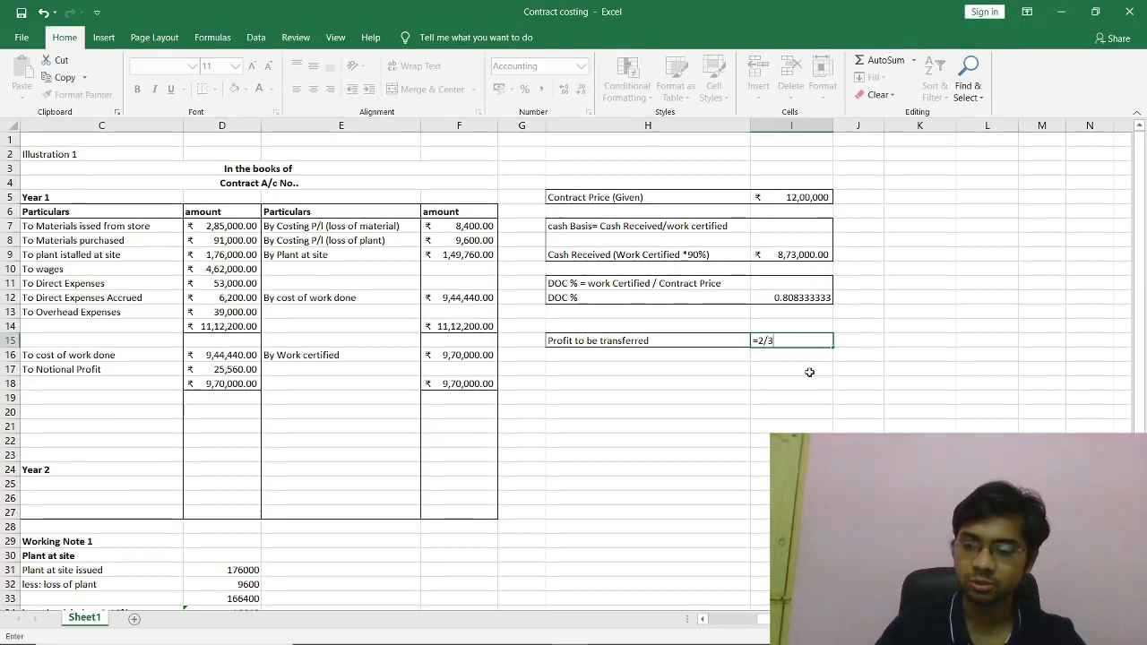
left_click(224, 370)
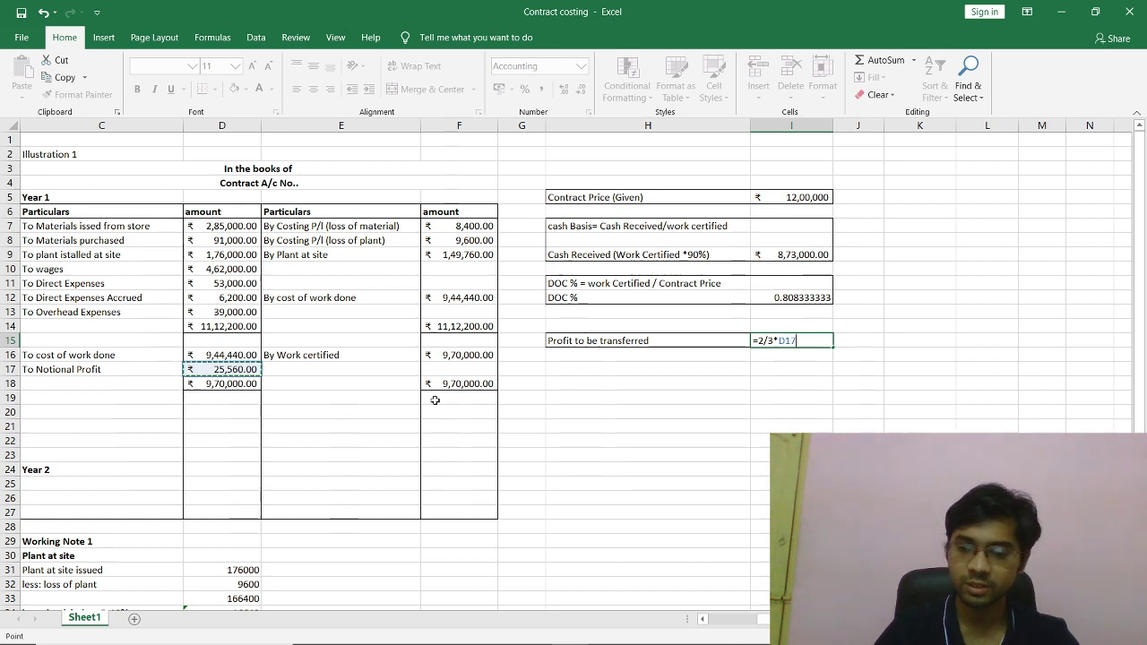
type("*")
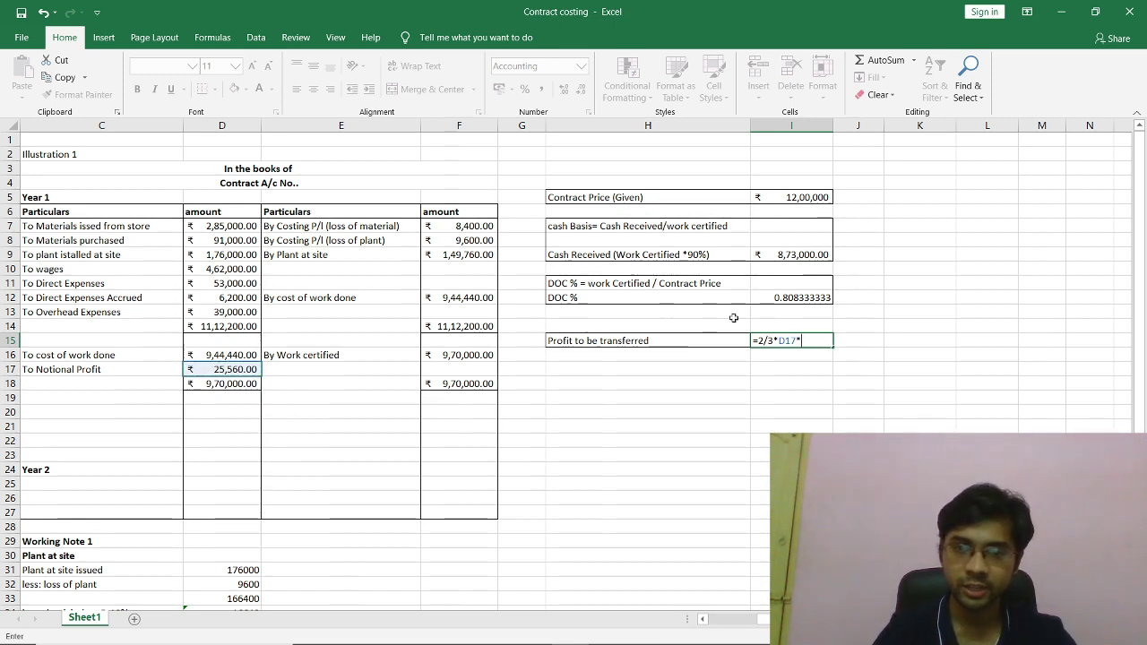
left_click(793, 254)
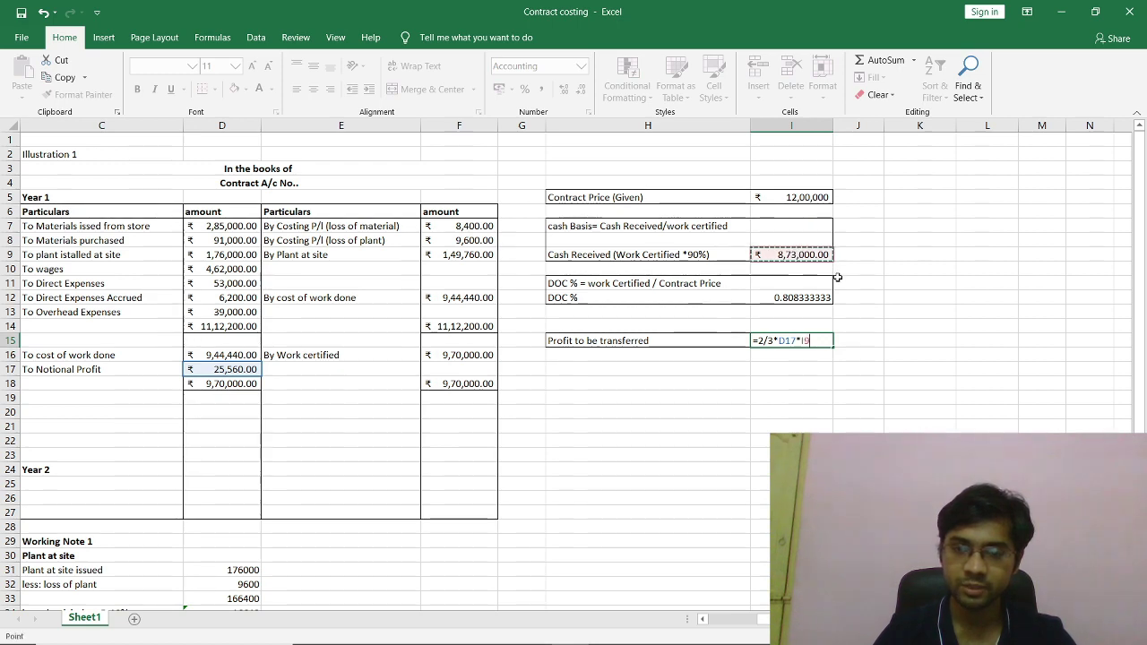
type("/")
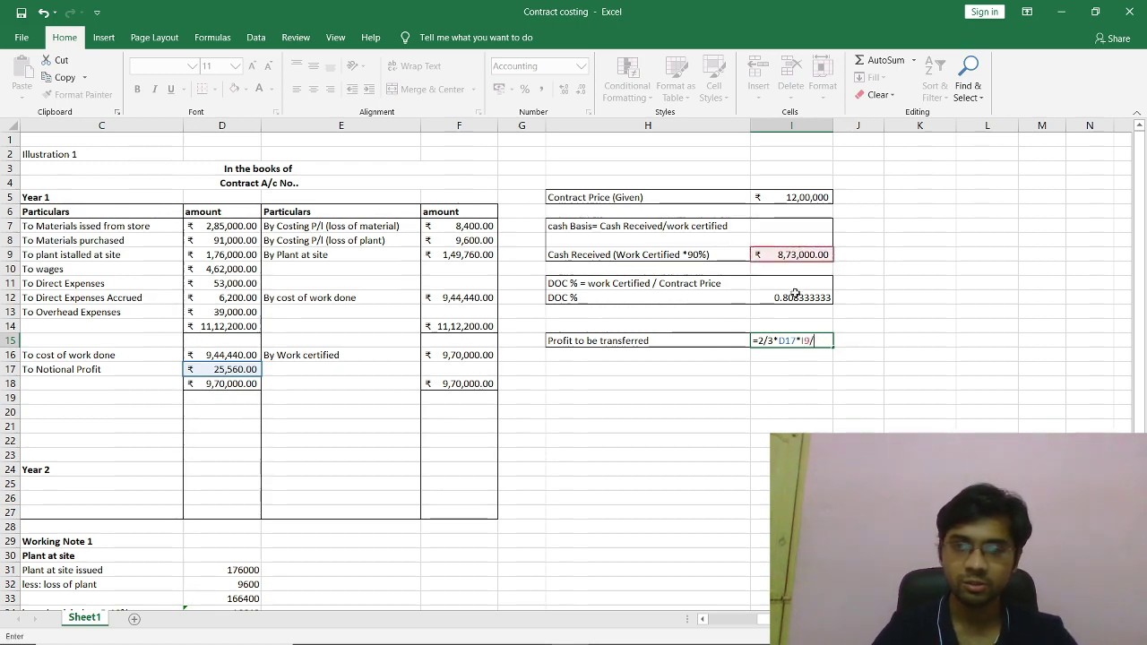
left_click(473, 356)
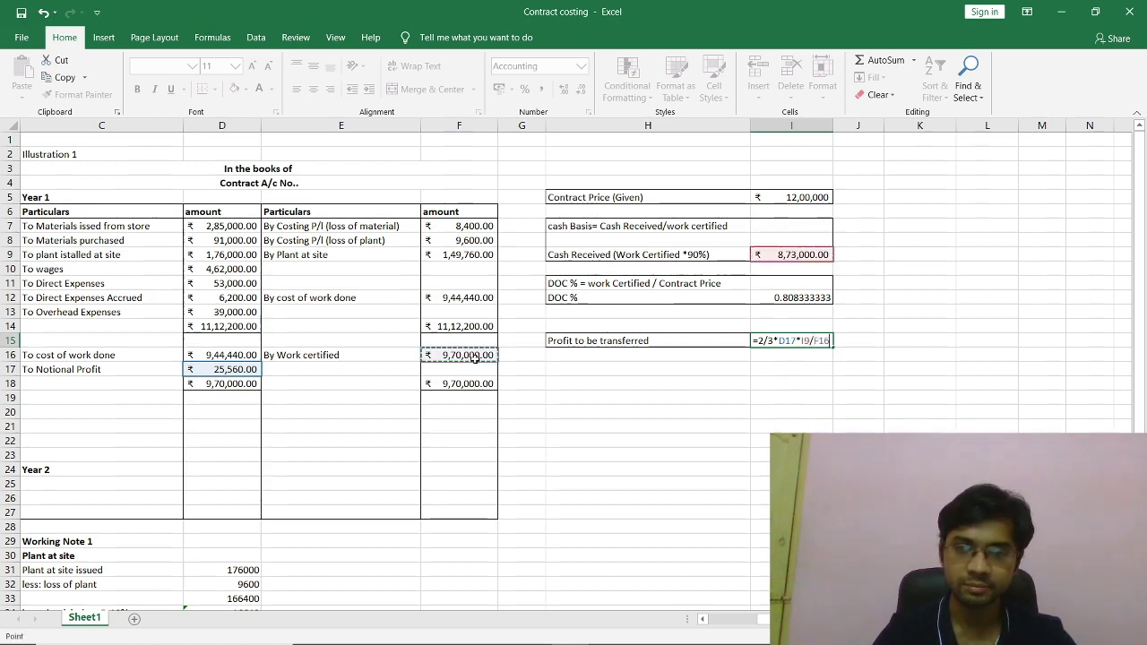
key("Return")
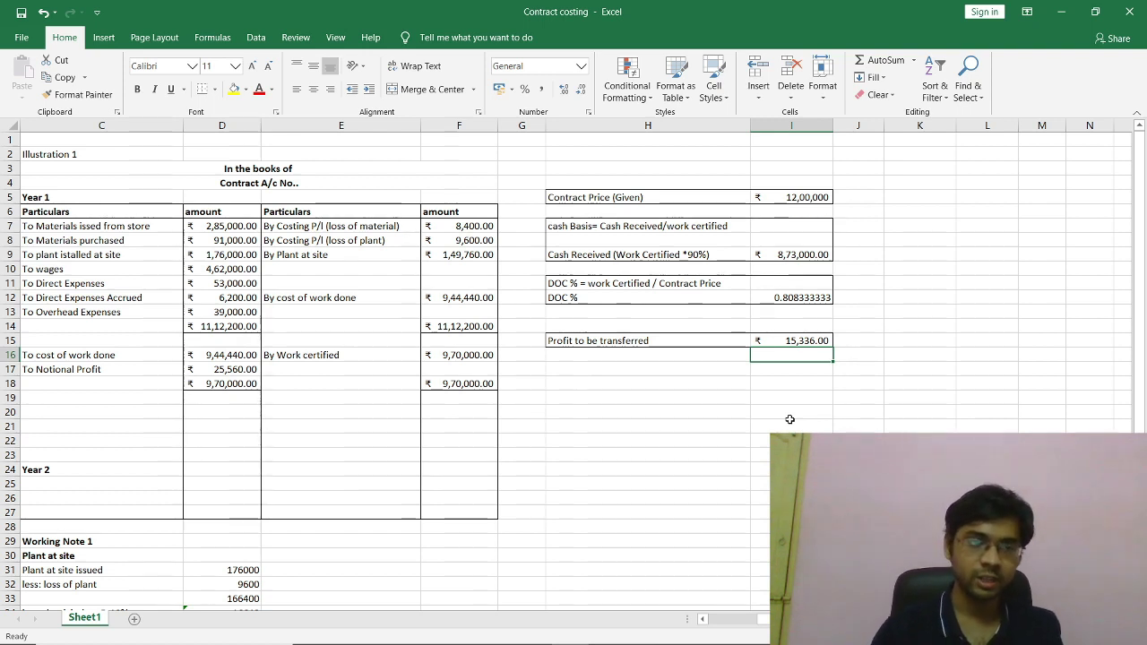
Add the credit entry "By Notional Profit" in E20 with the amount 25560 in F20.
key("Down")
key("Left")
key("Left")
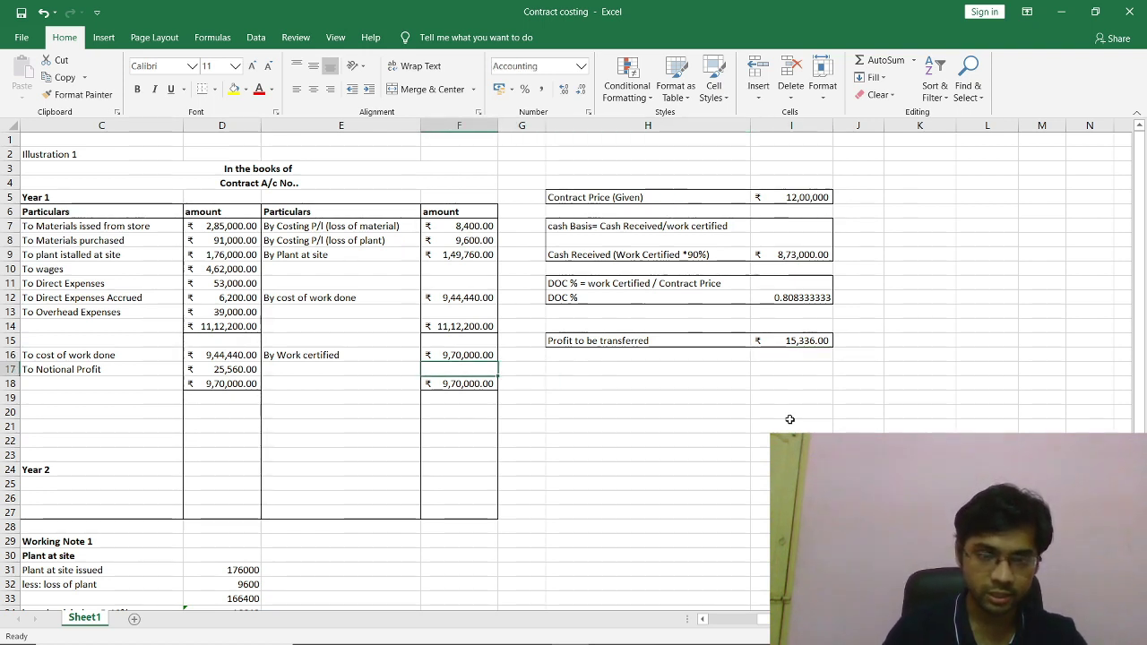
key("Left")
key("Down")
key("Left")
key("Left")
key("Right")
key("Down")
key("Down")
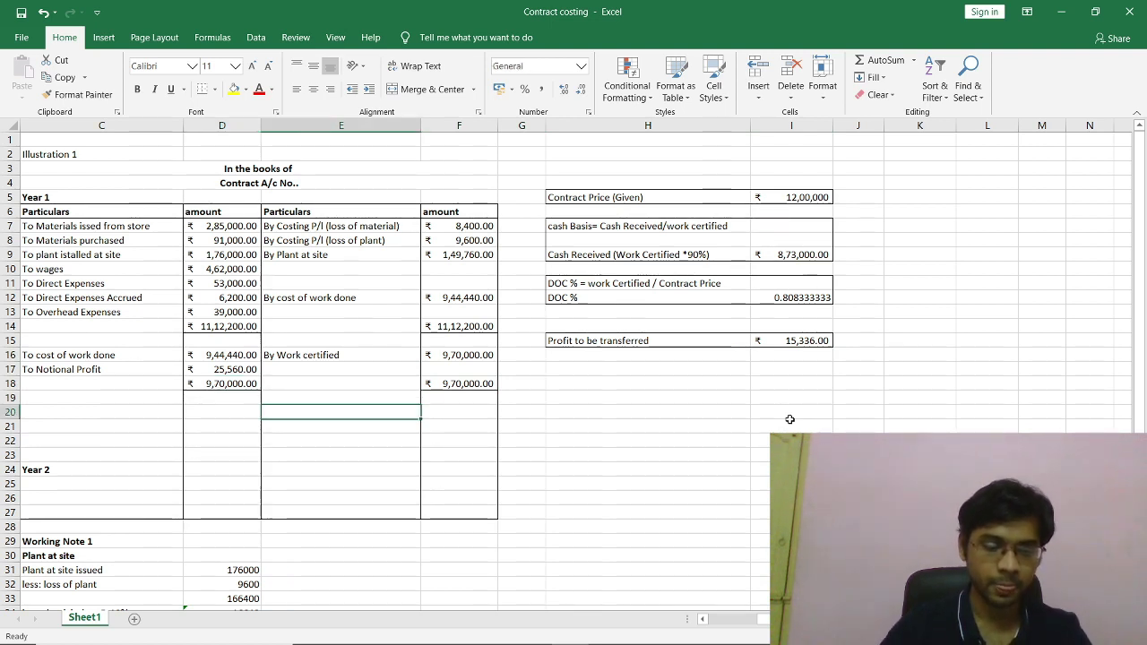
type("By No")
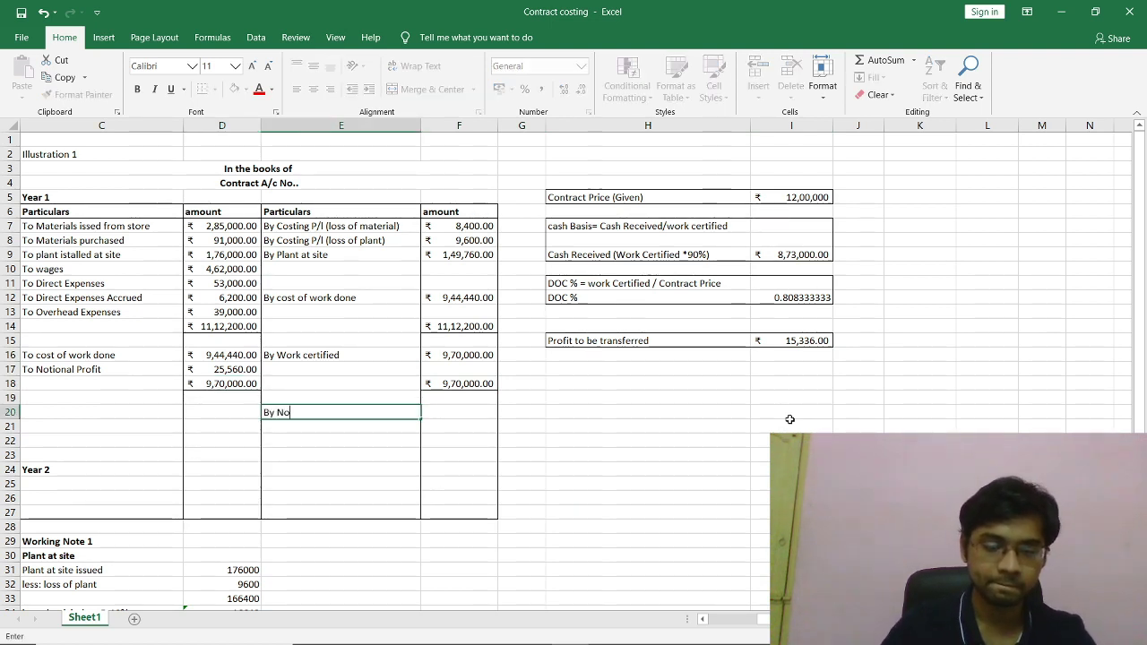
type("t")
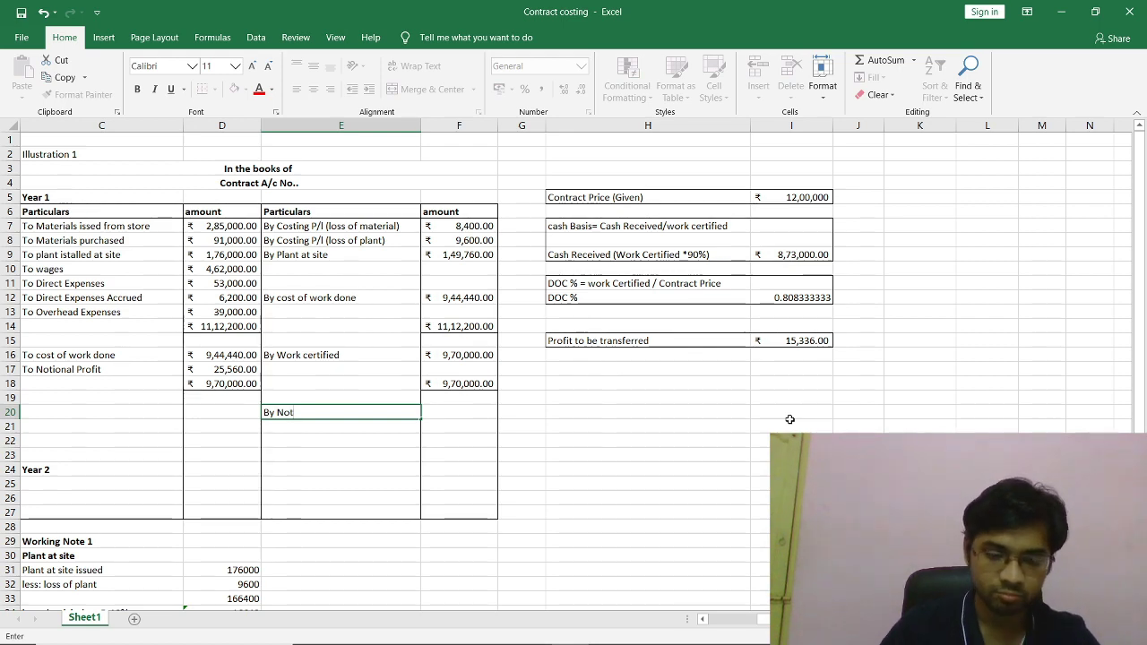
type("ional Pr")
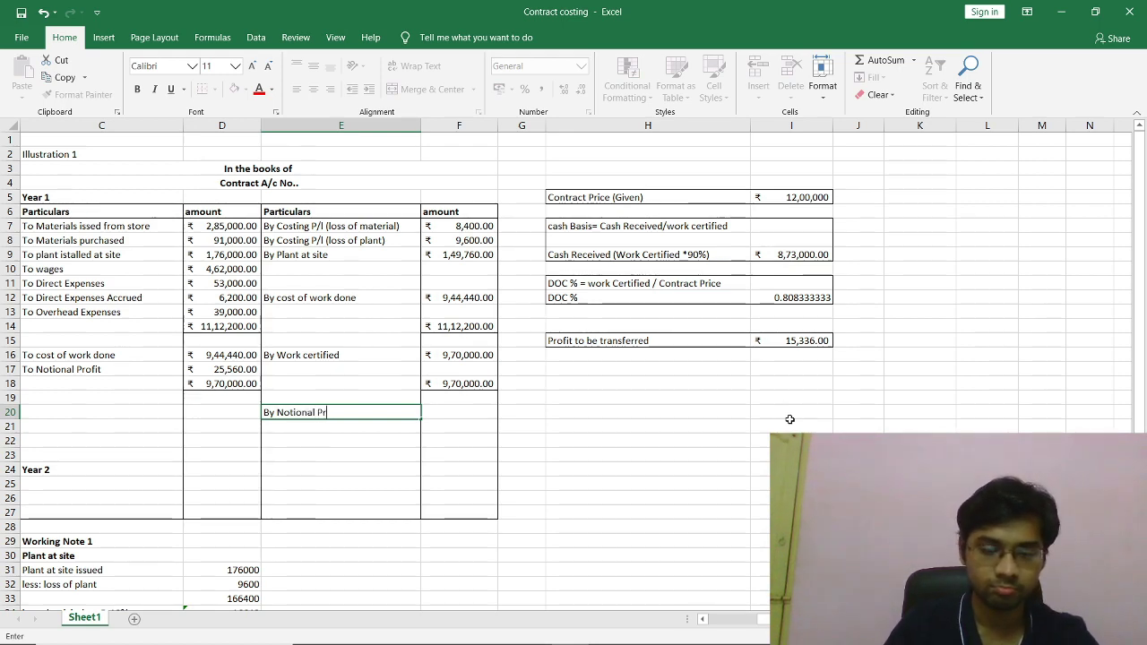
type("ofit")
key("Tab")
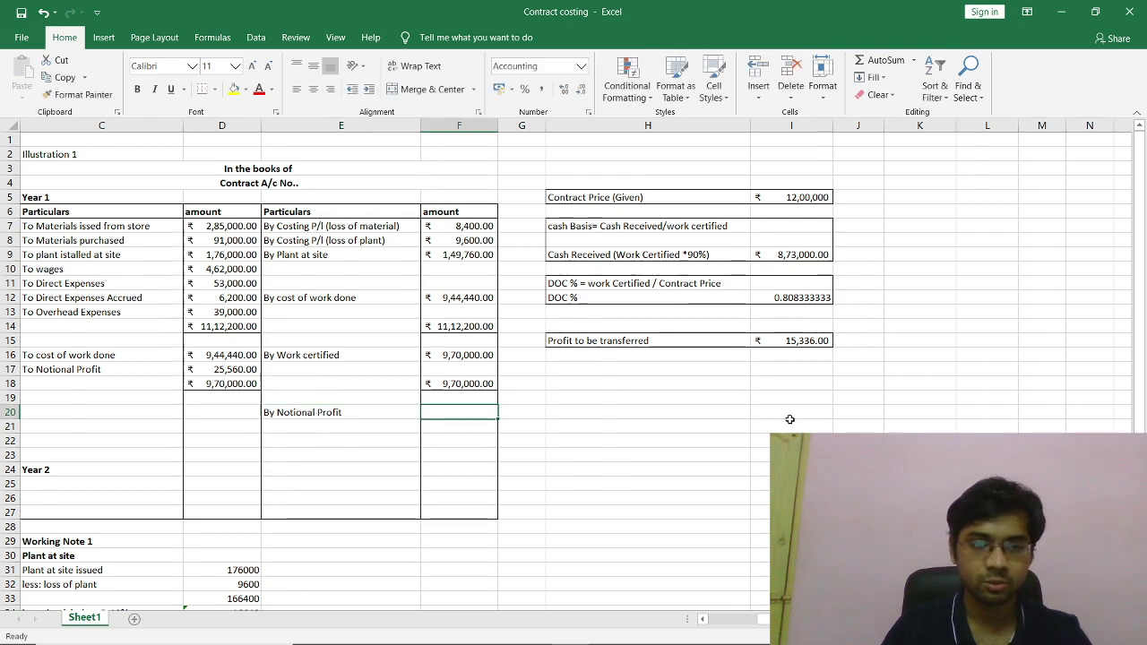
type("25560")
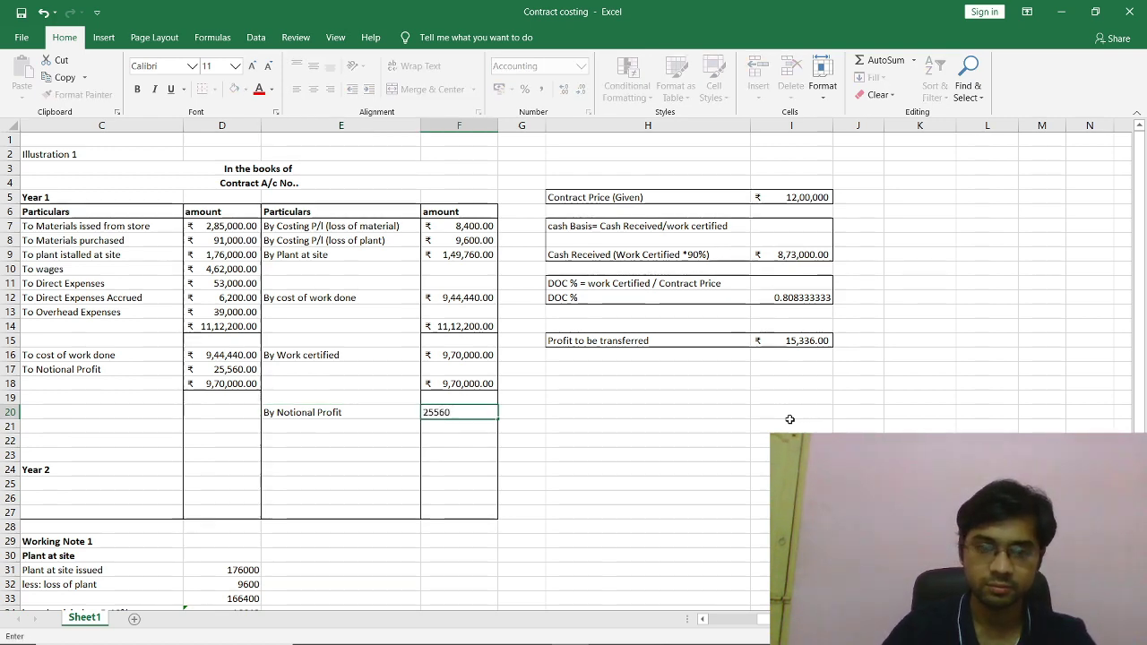
key("Return")
Enter the debit-side label "To Costing P/L ()" in C20, level with the notional profit entry.
key("Left")
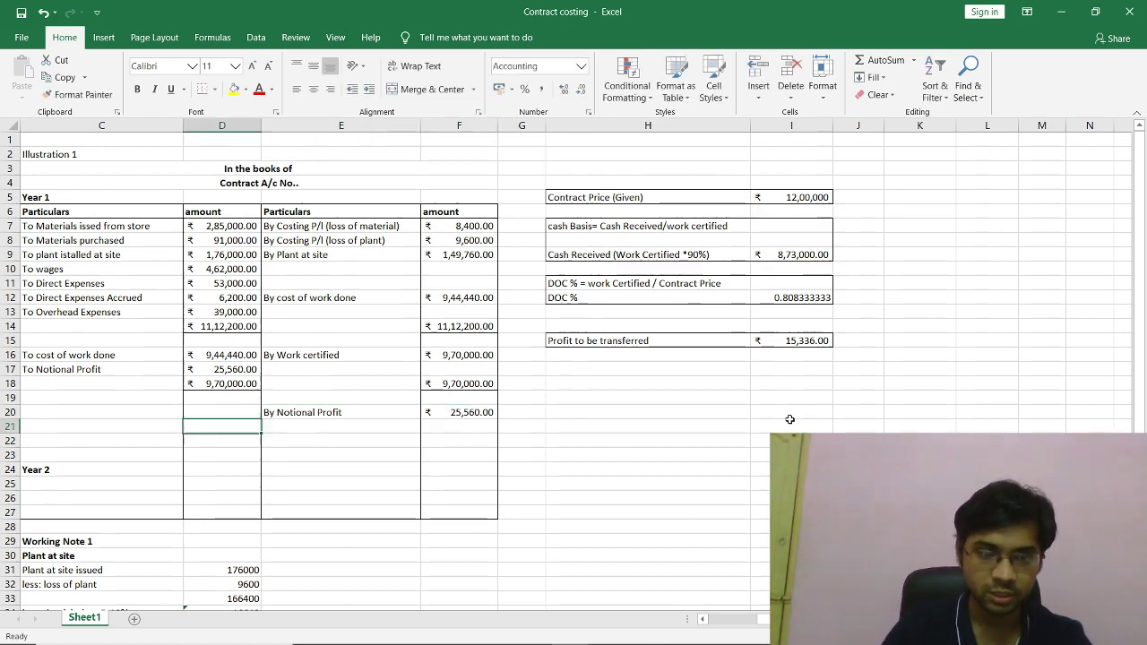
key("Left")
key("Up")
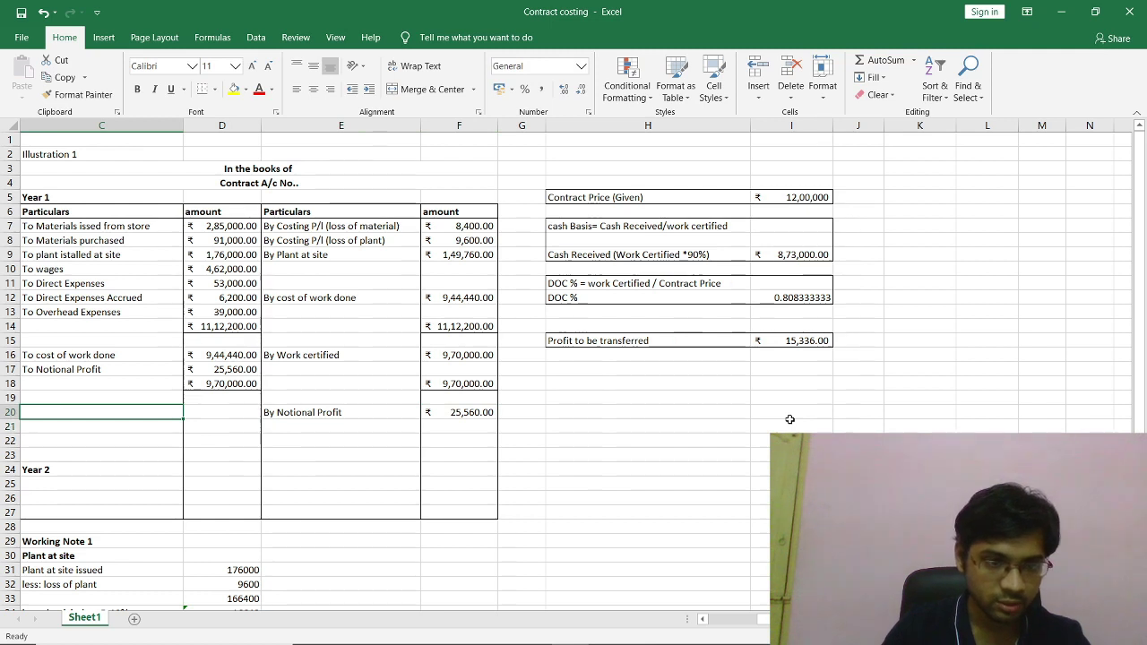
type("T")
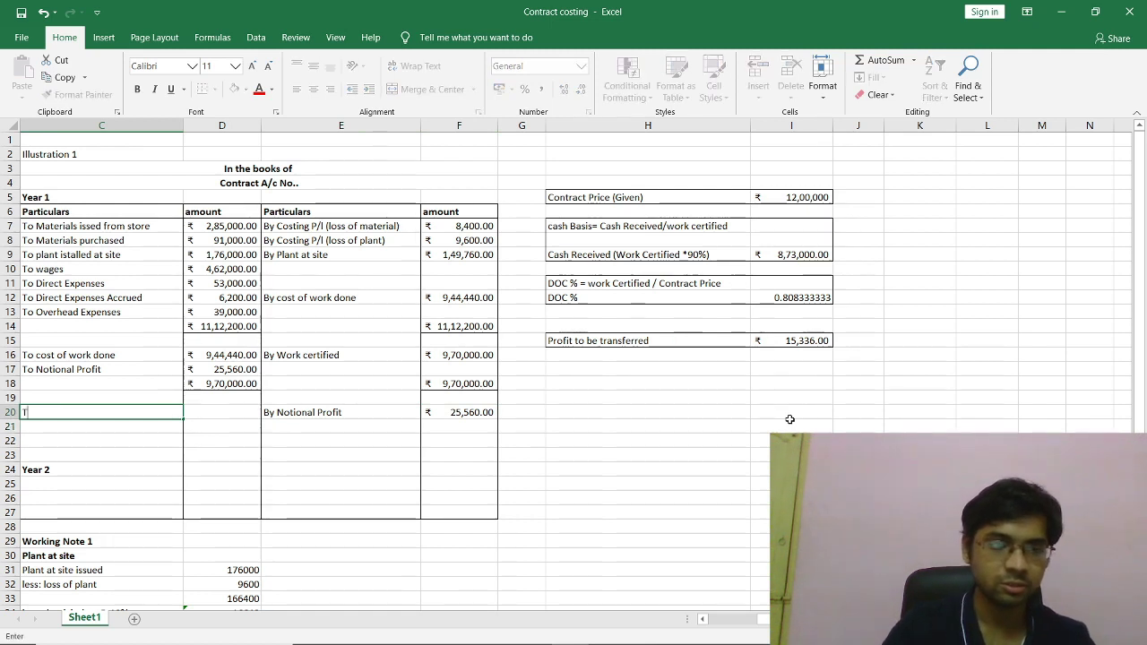
type("o")
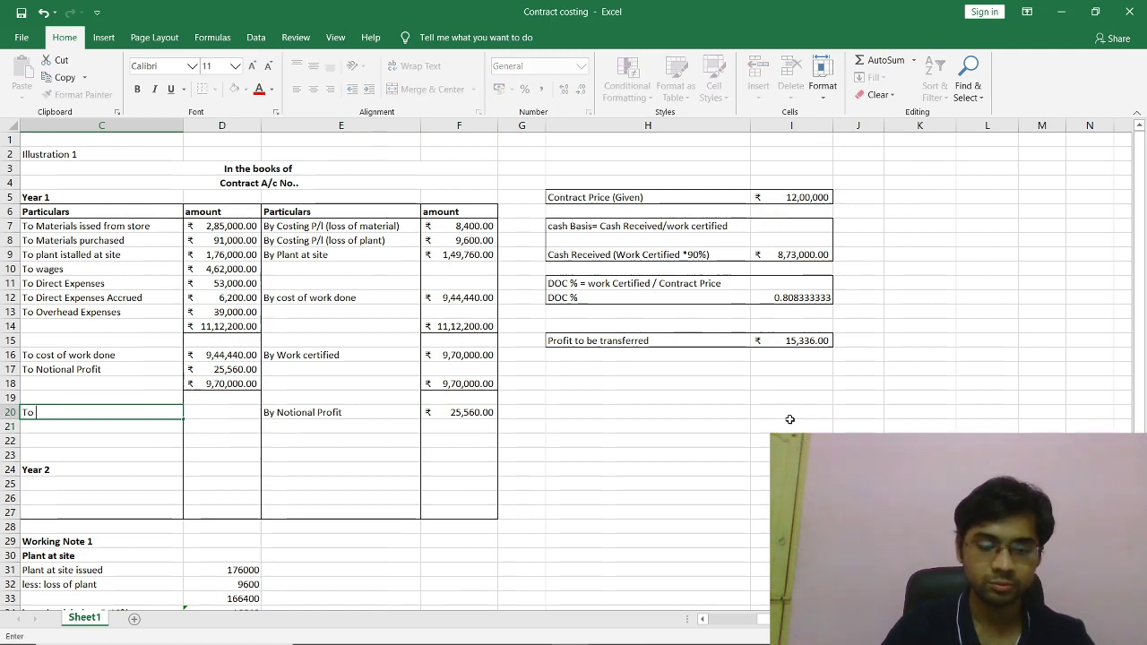
type(" Costin")
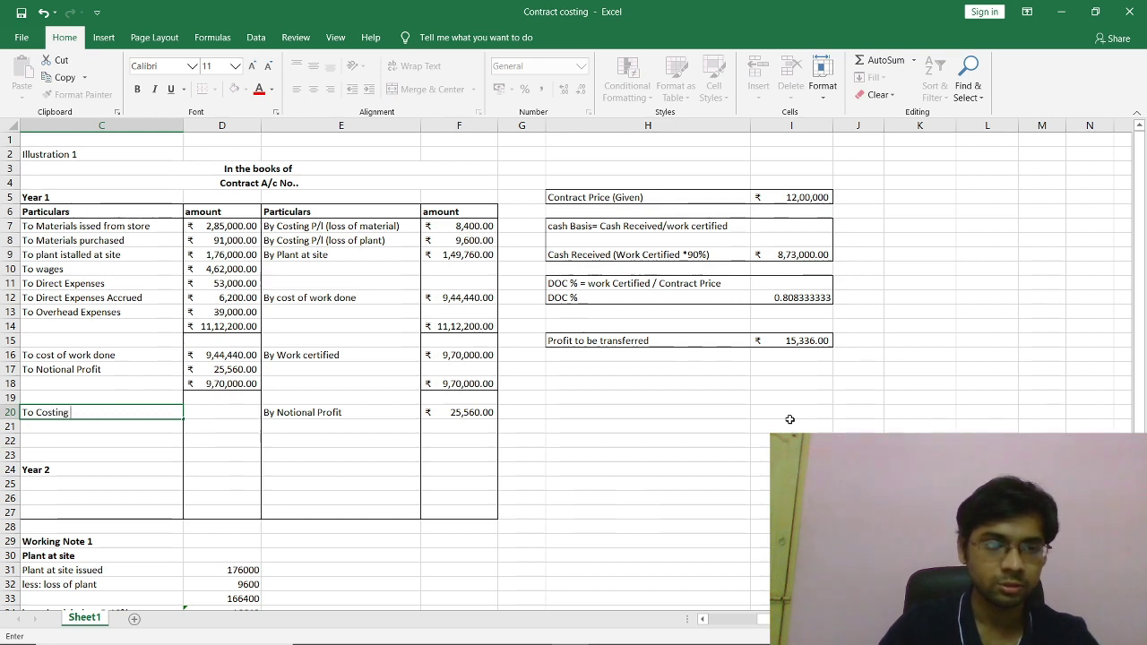
type("g")
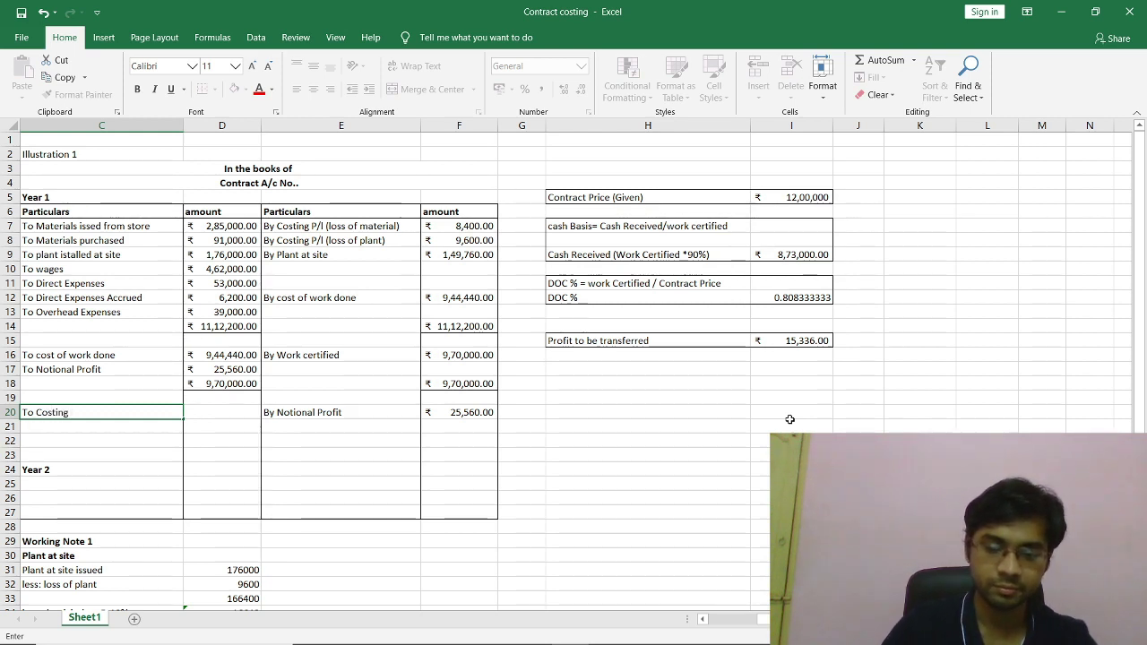
type(" P/L")
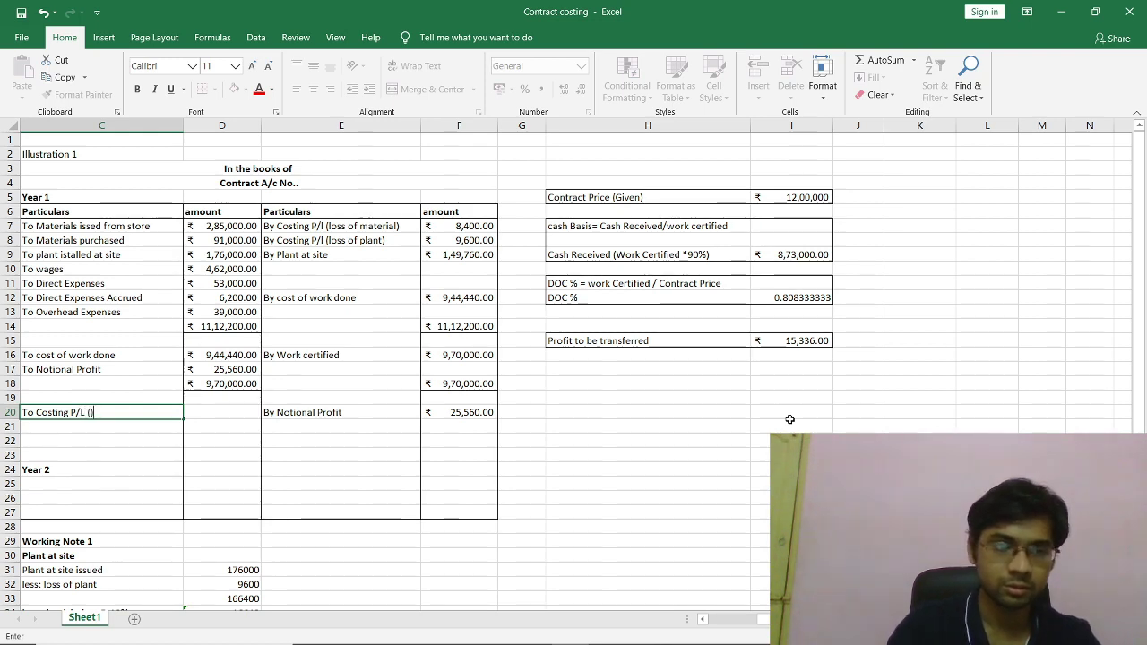
type(" ()")
key("Left")
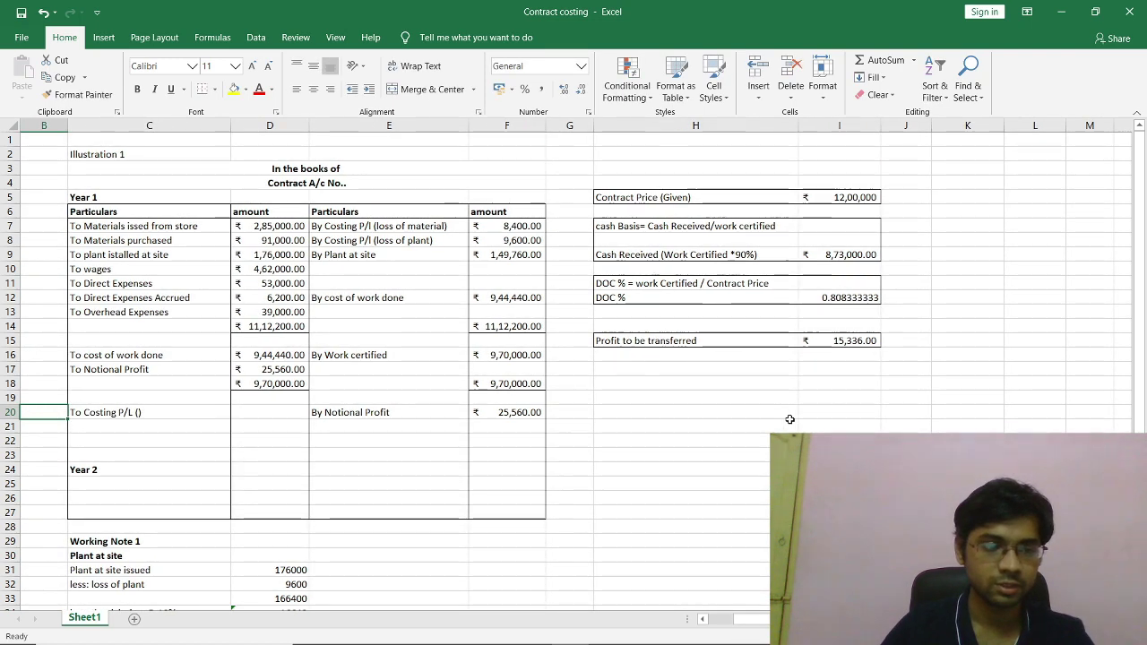
key("Right")
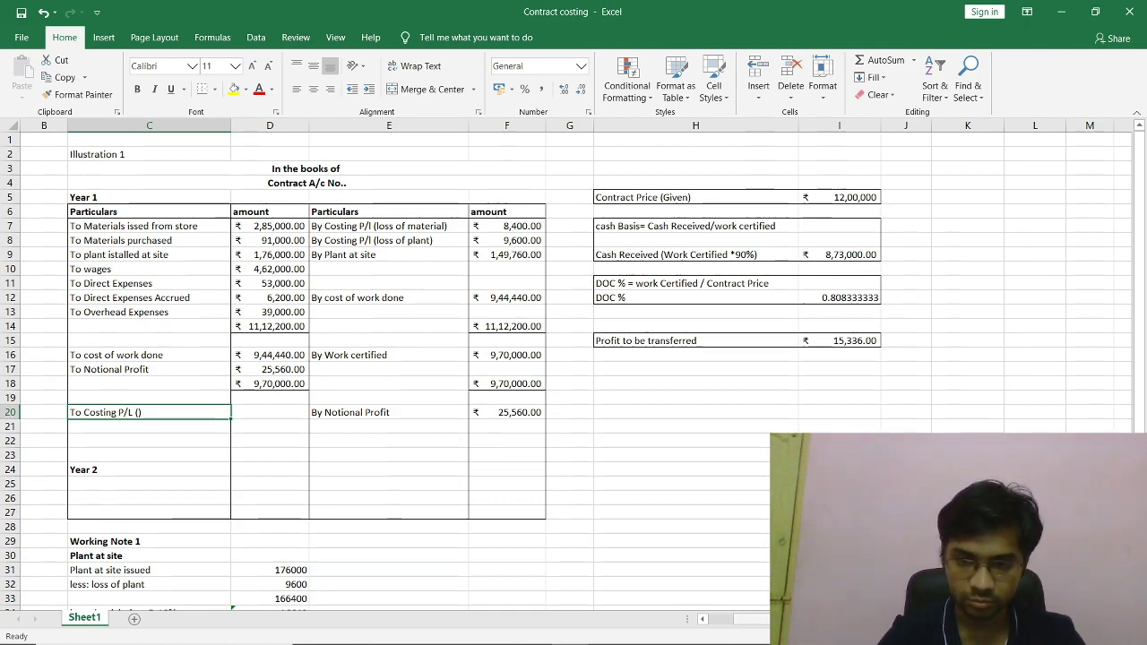
Edit the C20 label by adding "profit transfer" inside the parentheses so it reads "To Costing P/L (profit transfer)".
scroll(573, 358, "right", 4)
scroll(573, 358, "left", 3)
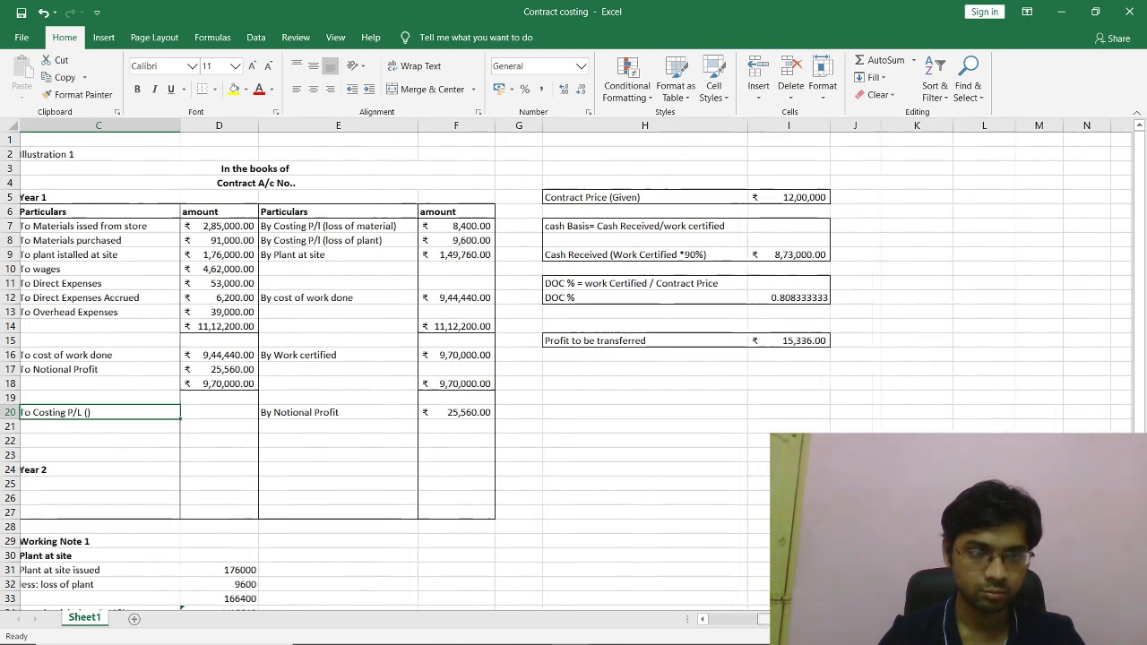
scroll(349, 467, "left", 2)
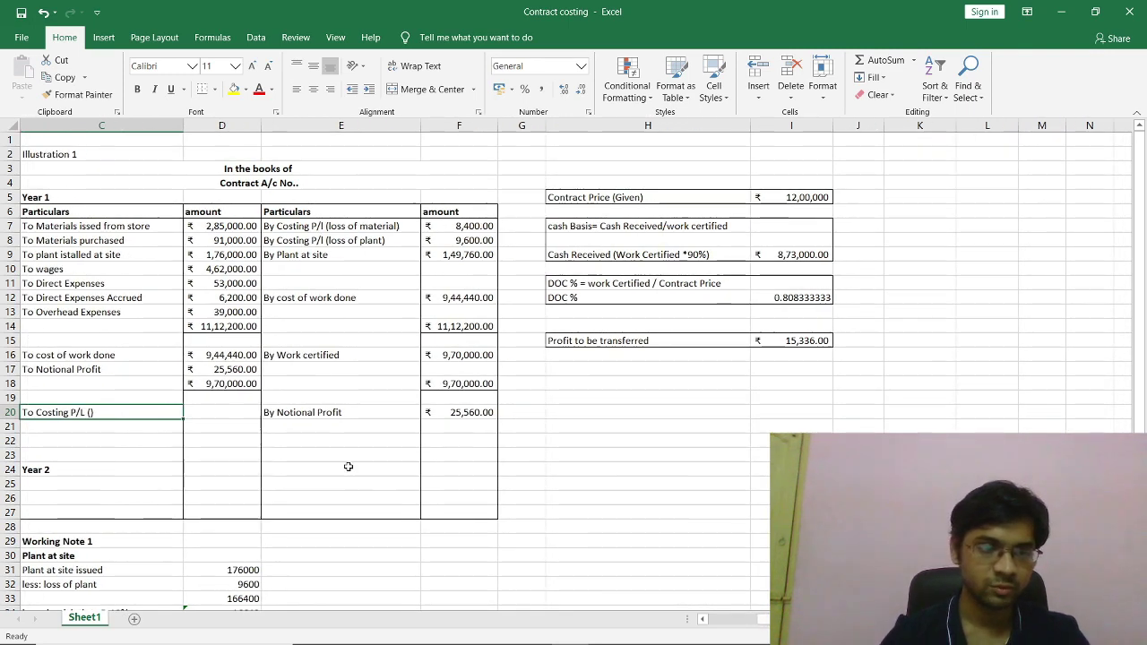
left_click(220, 414)
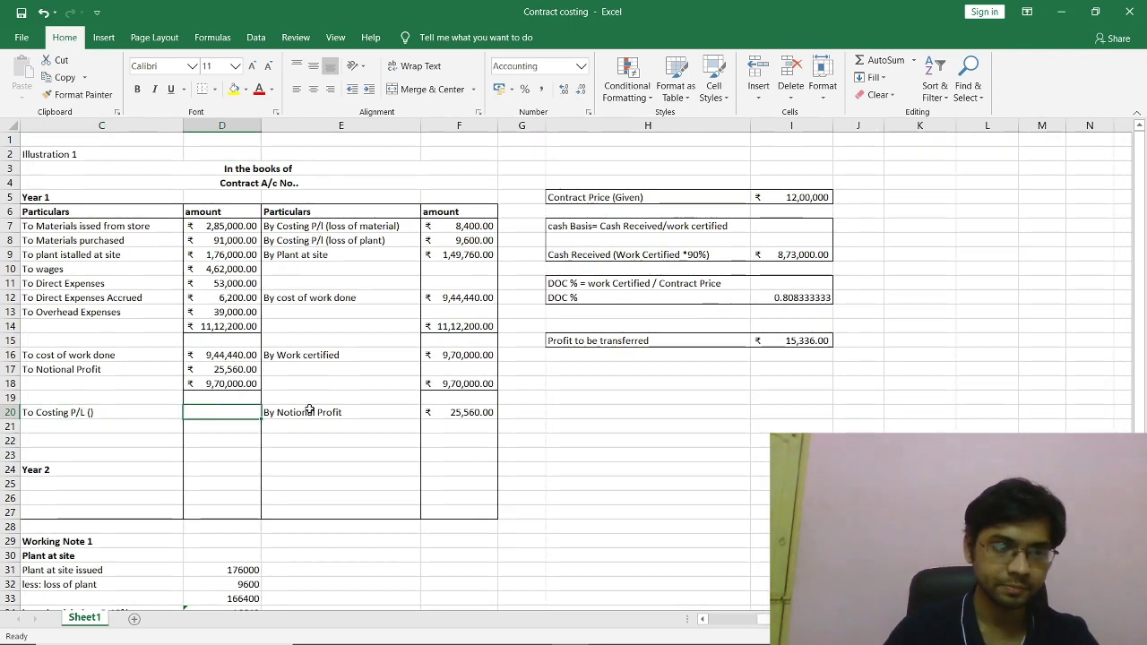
key("Left")
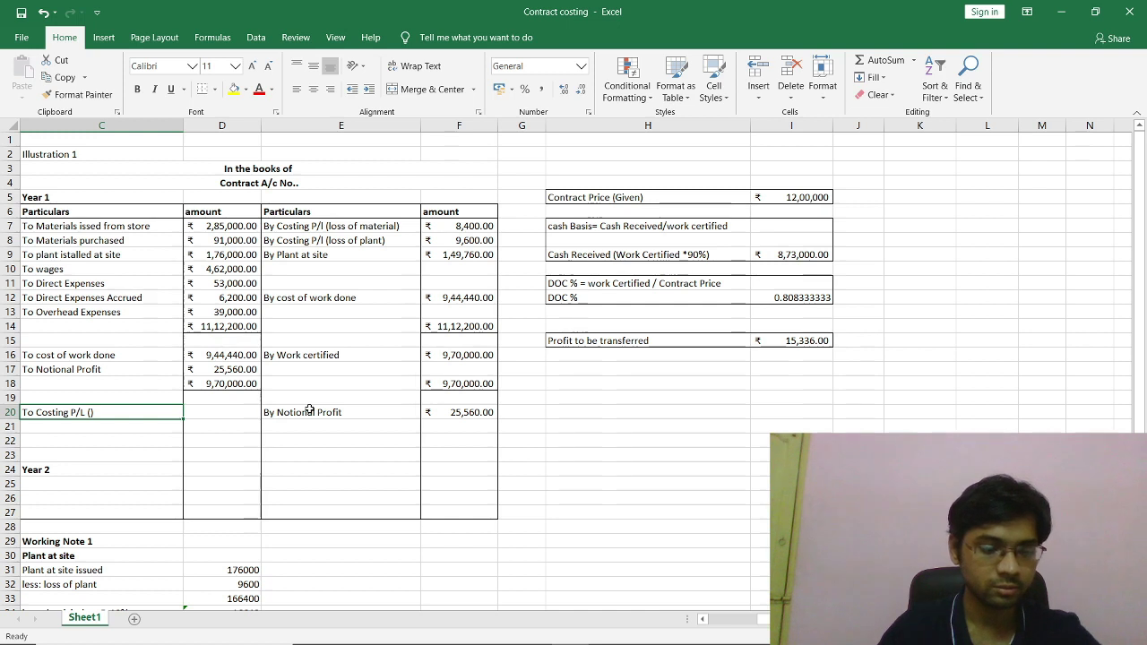
key("F2")
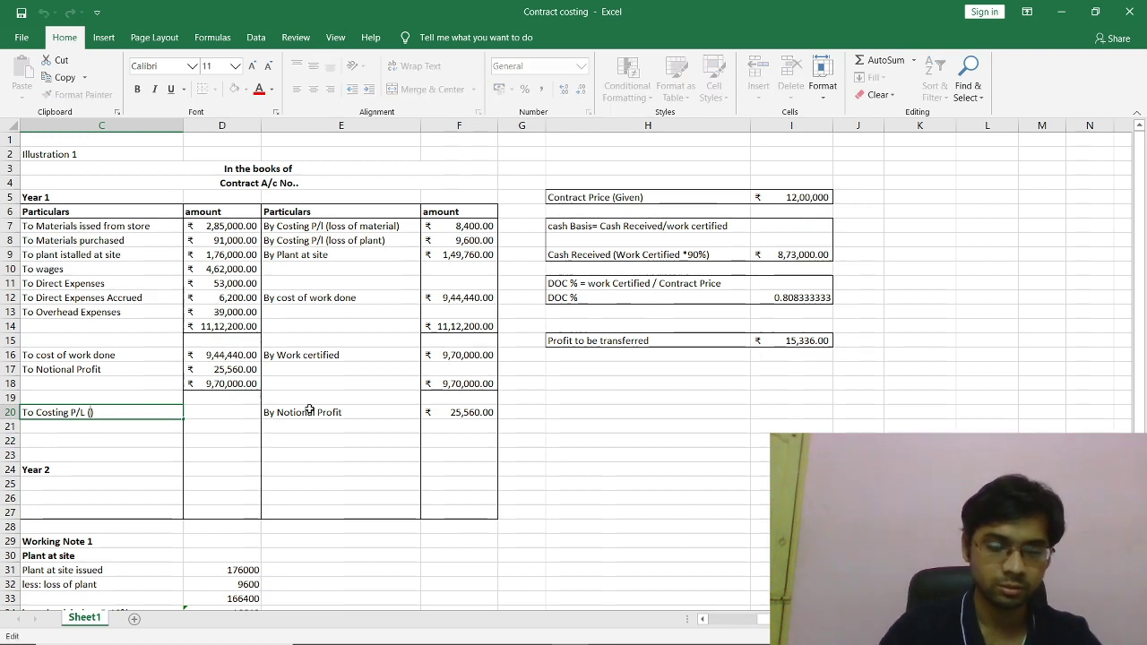
key("Left")
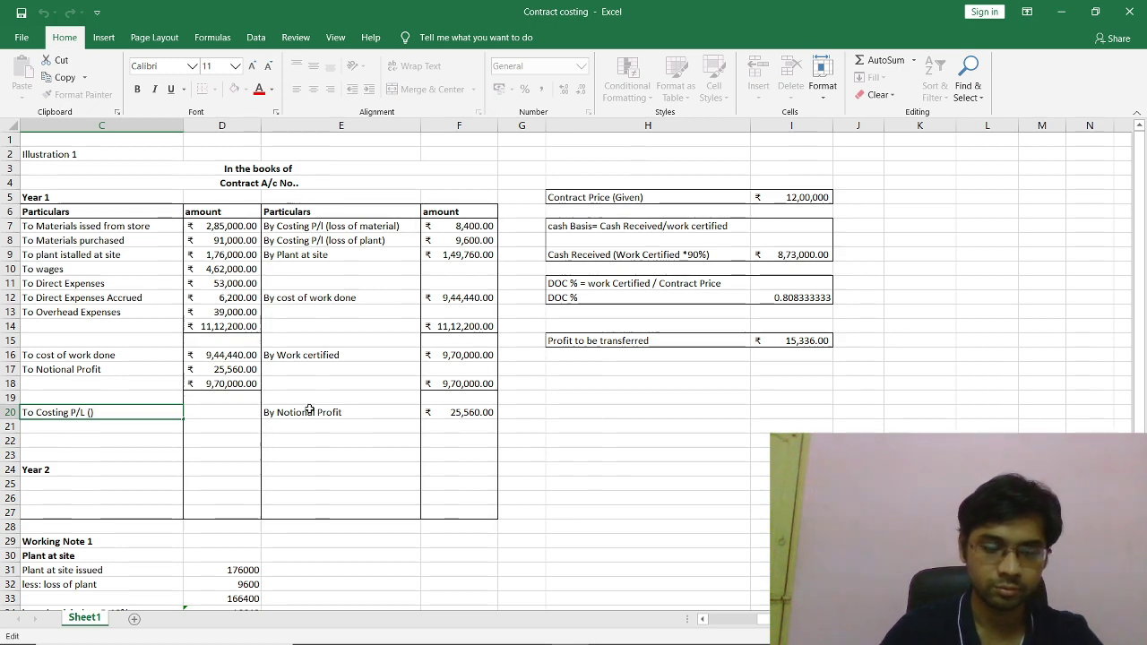
type("profit ")
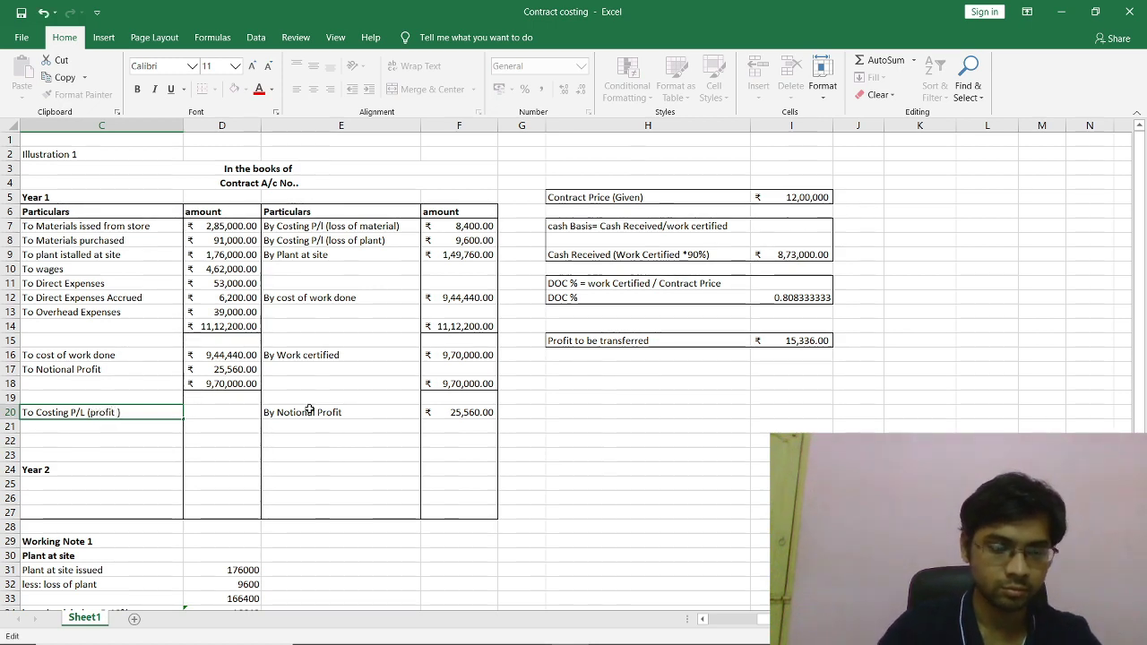
type("transe")
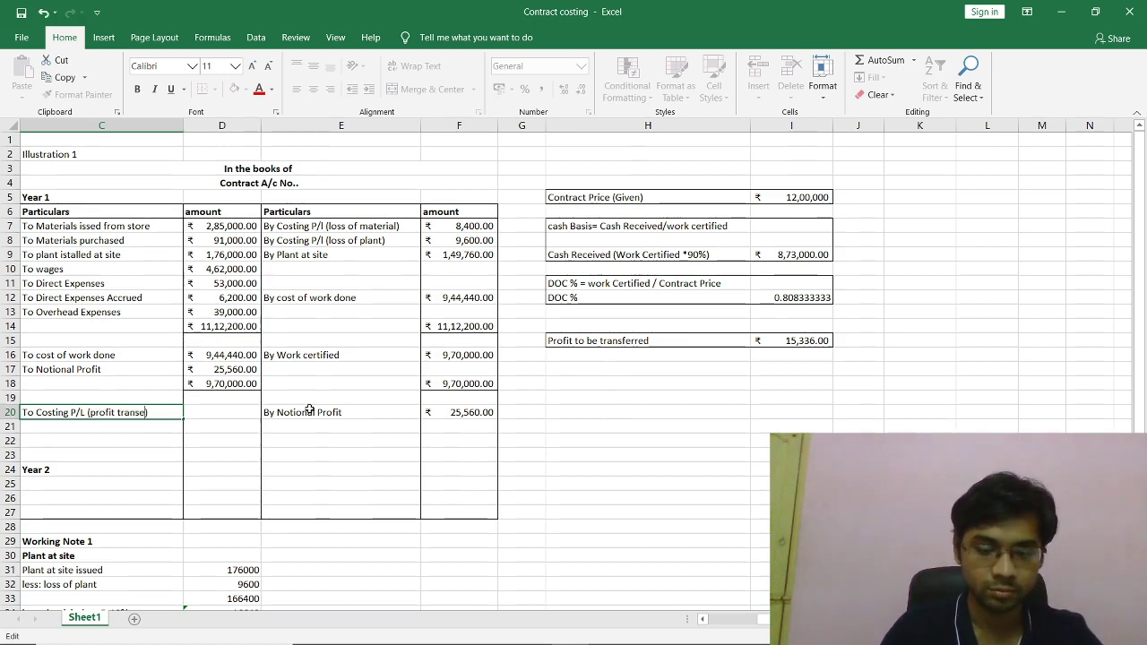
key("BackSpace")
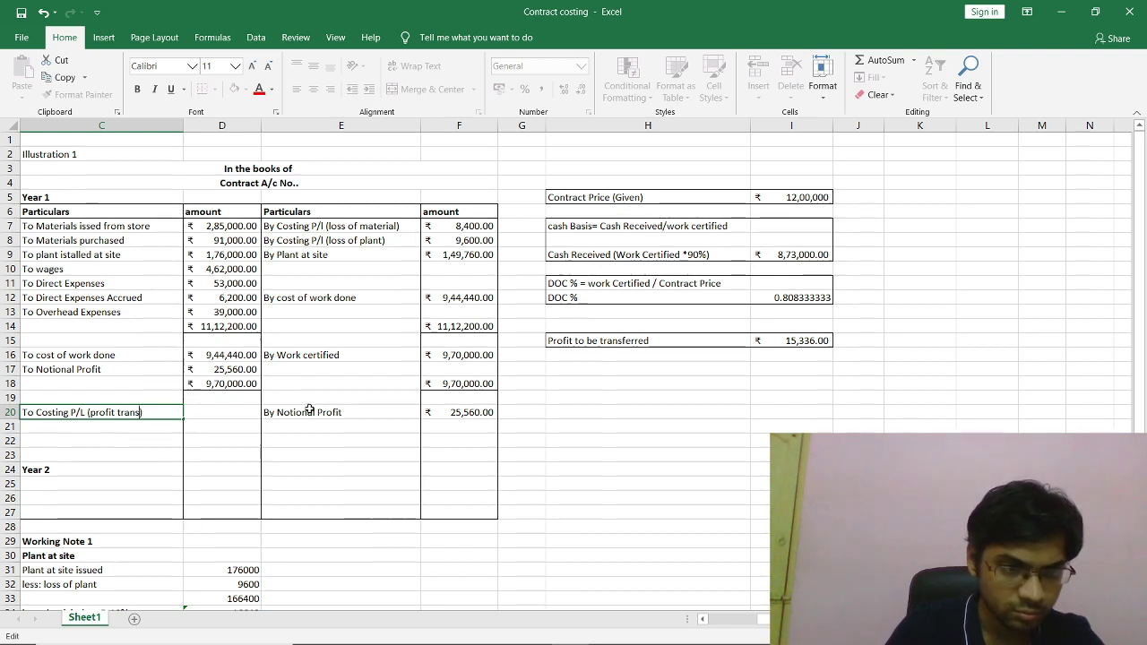
type("fer")
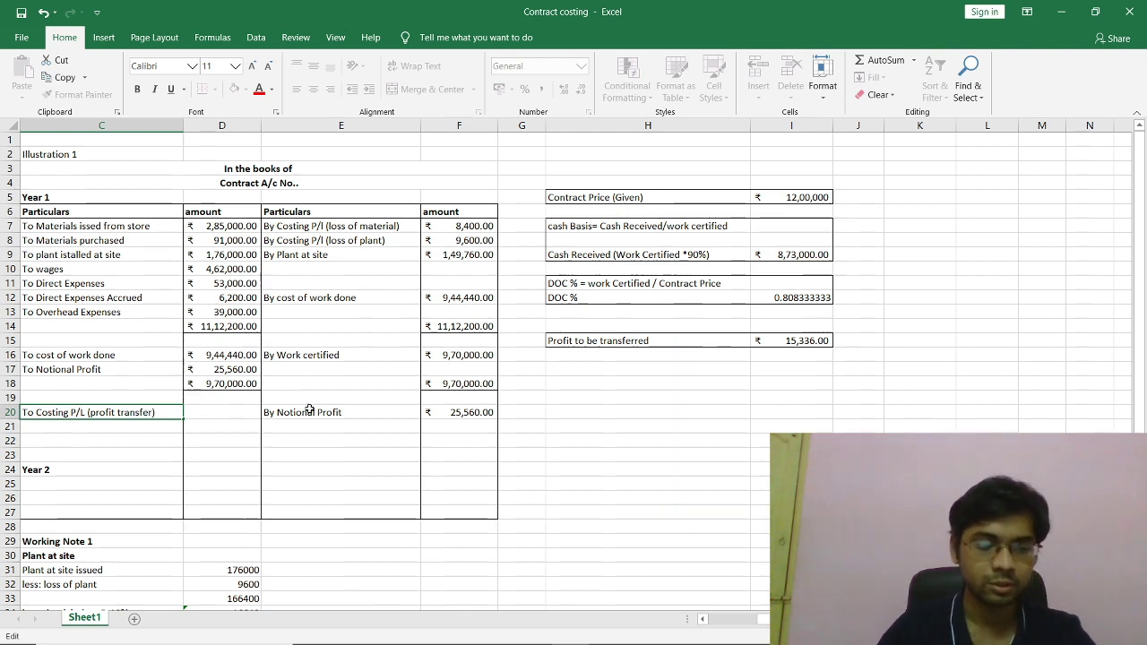
key("Tab")
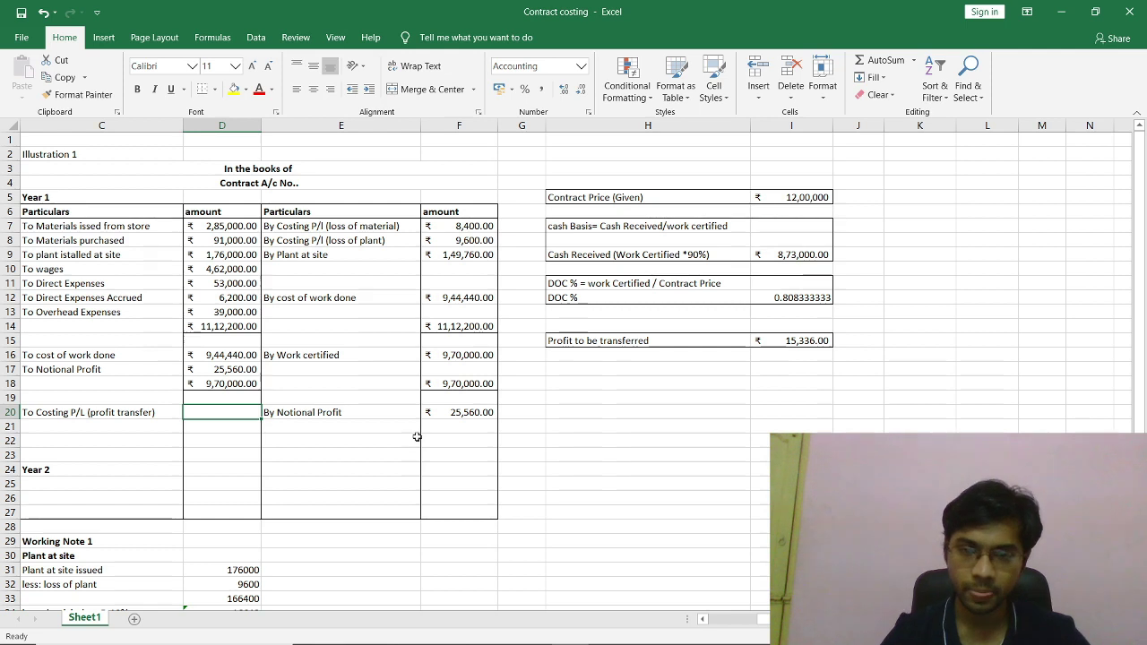
Link the costing P/L amount in D20 to the profit to be transferred with =I15.
type("=")
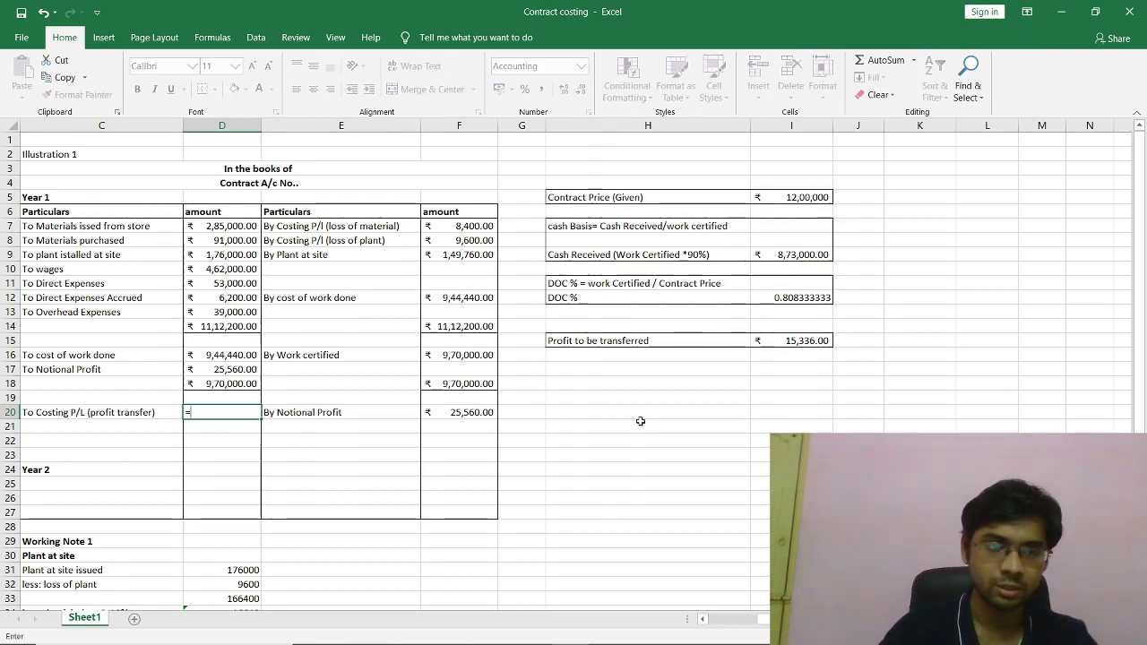
left_click(811, 338)
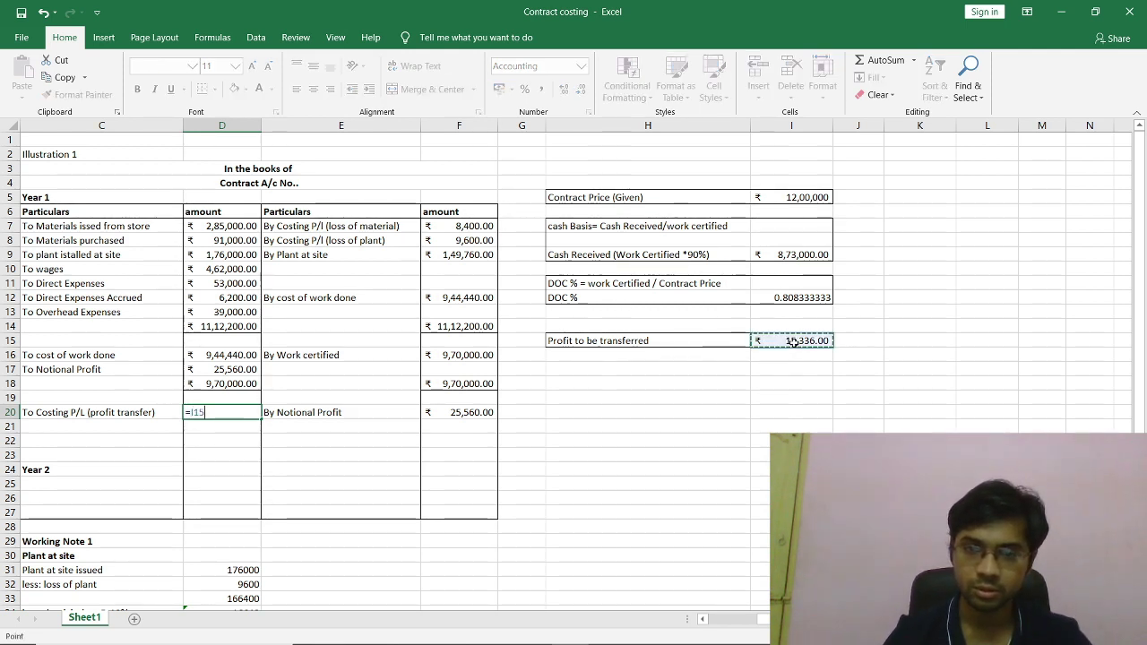
key("Return")
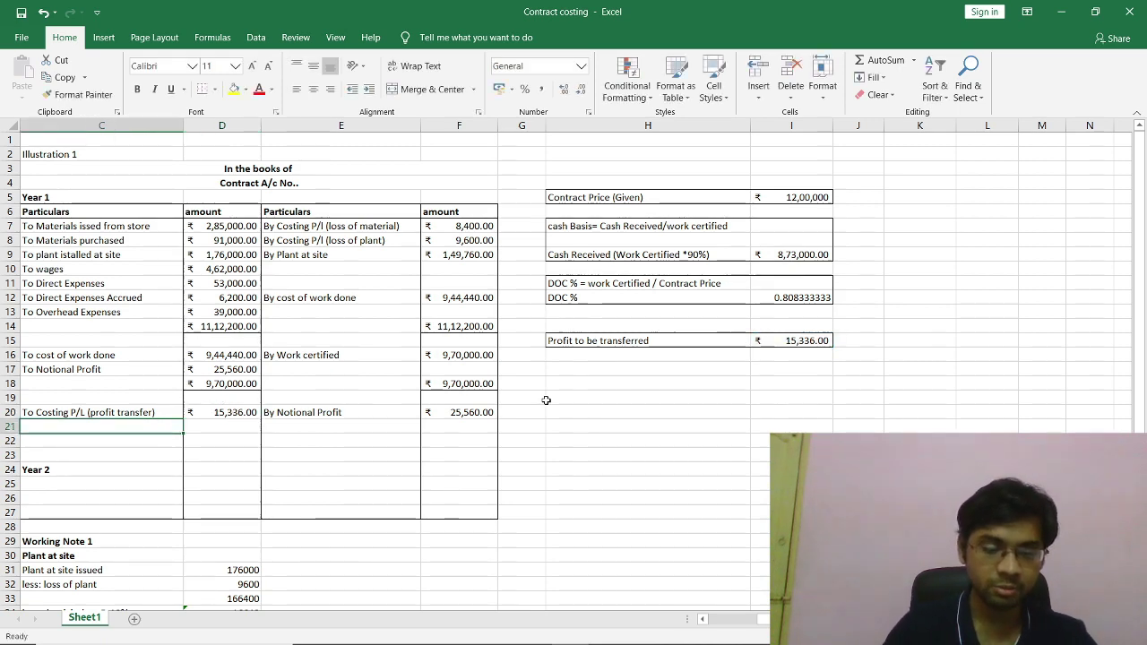
Check the contract account format in the Word notes, return to the Excel workbook, and enter "To Profit Reserve" in C21.
key("ctrl+apostrophe")
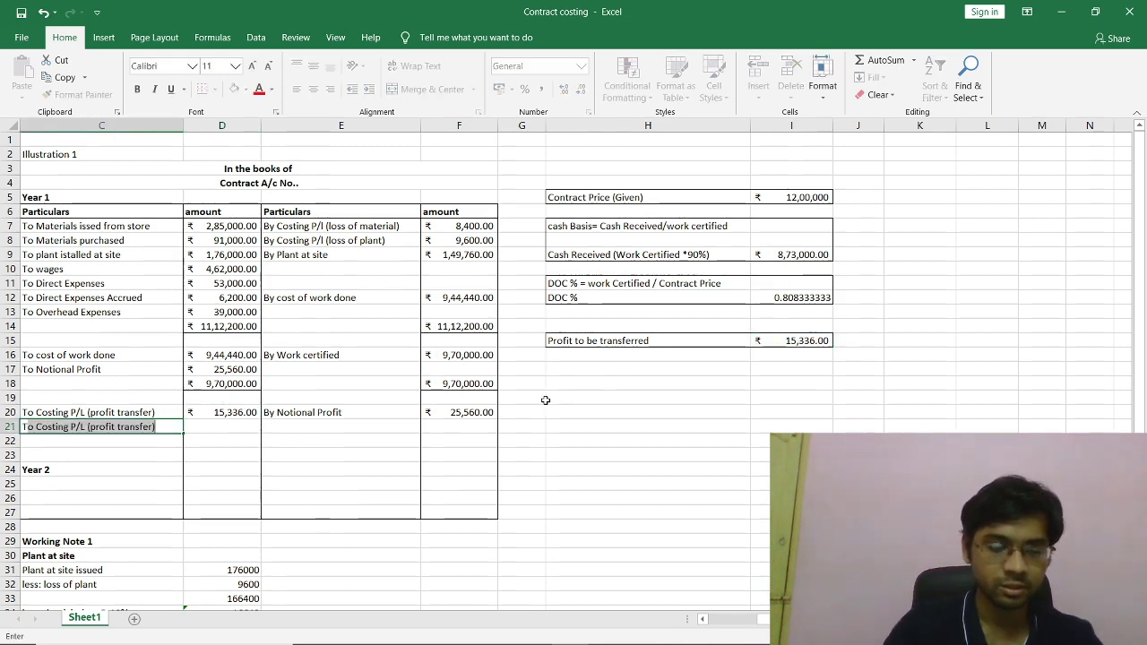
key("ctrl+shift+Left")
key("ctrl+shift+Left")
key("ctrl+shift+Left")
key("ctrl+shift+Left")
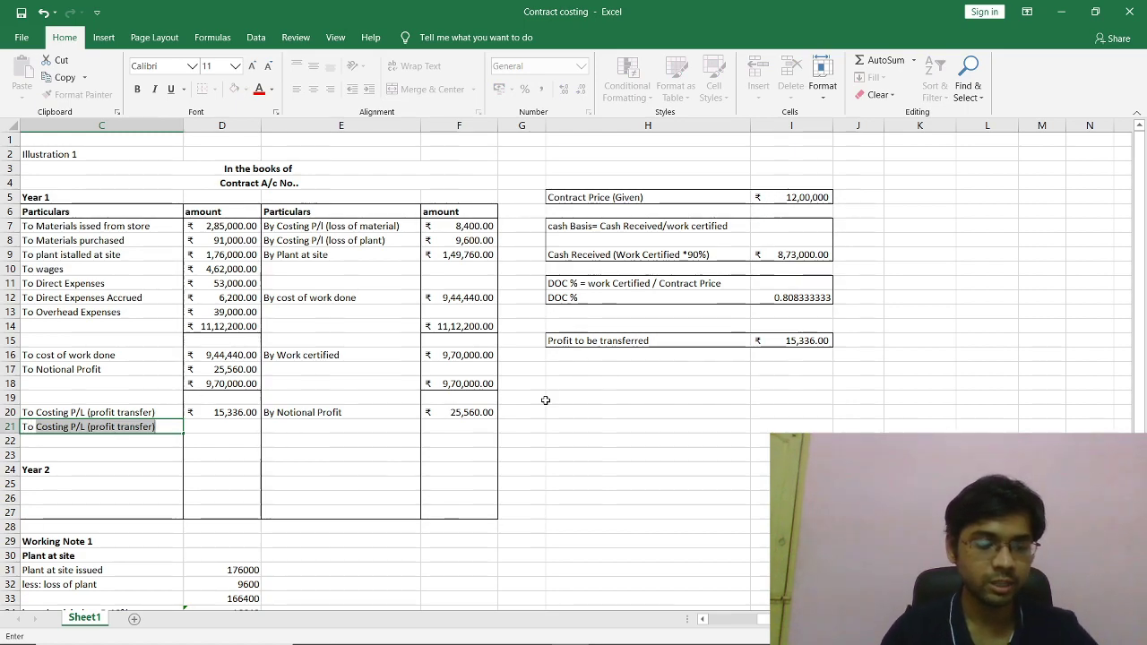
key("alt+Tab")
scroll(580, 402, "up", 6)
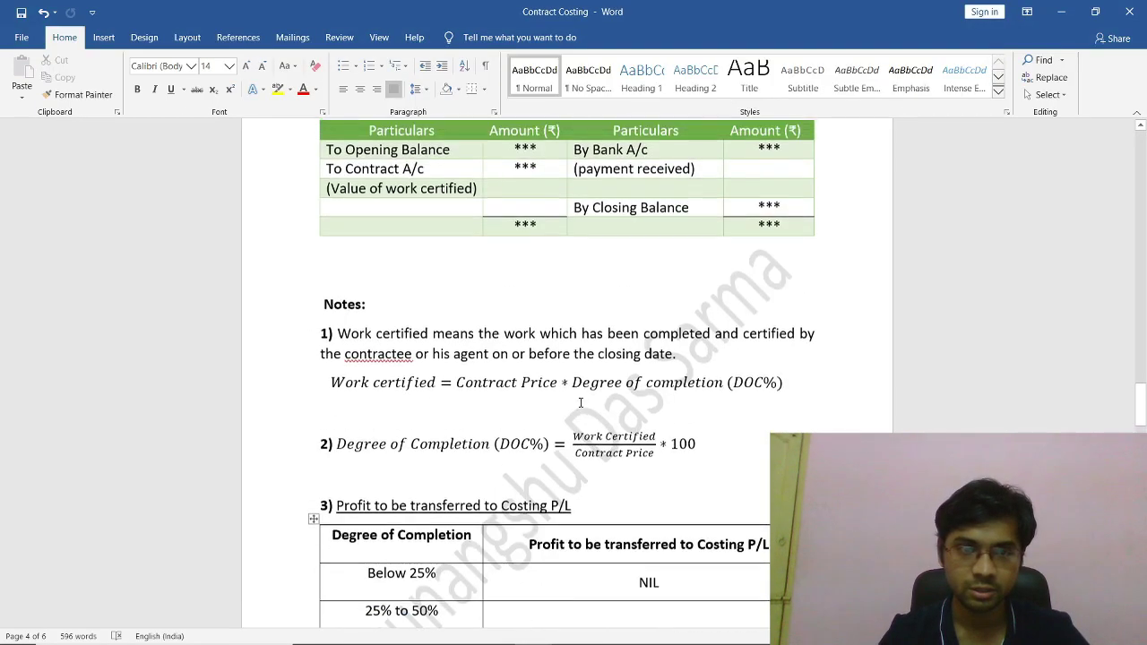
scroll(580, 402, "up", 4)
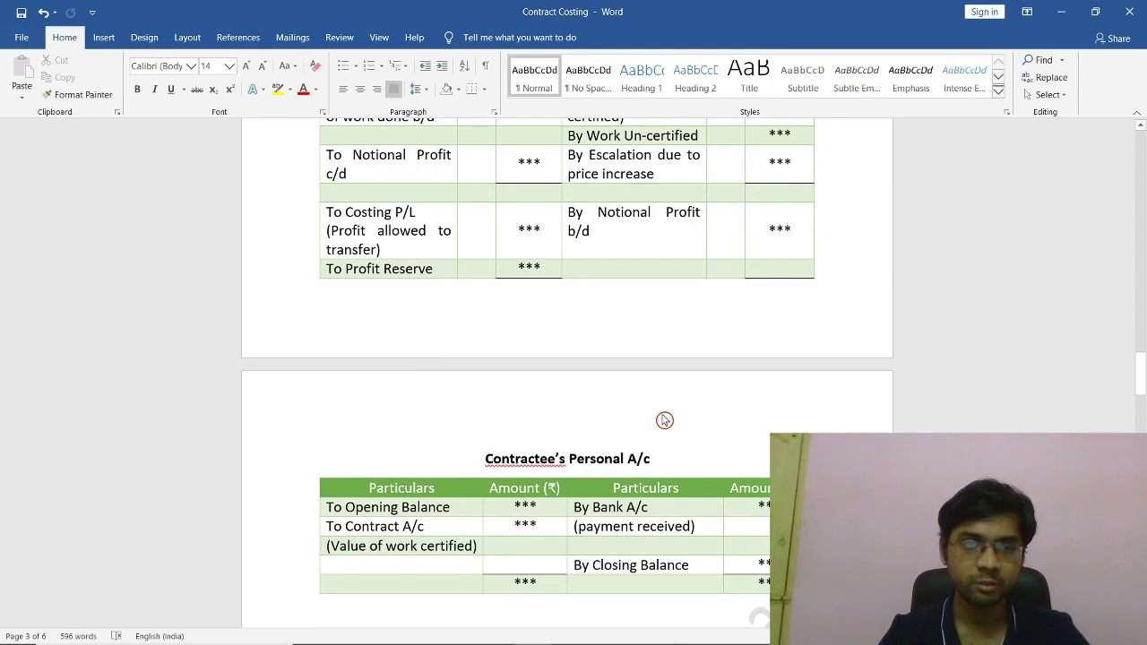
key("alt+Tab")
type("P")
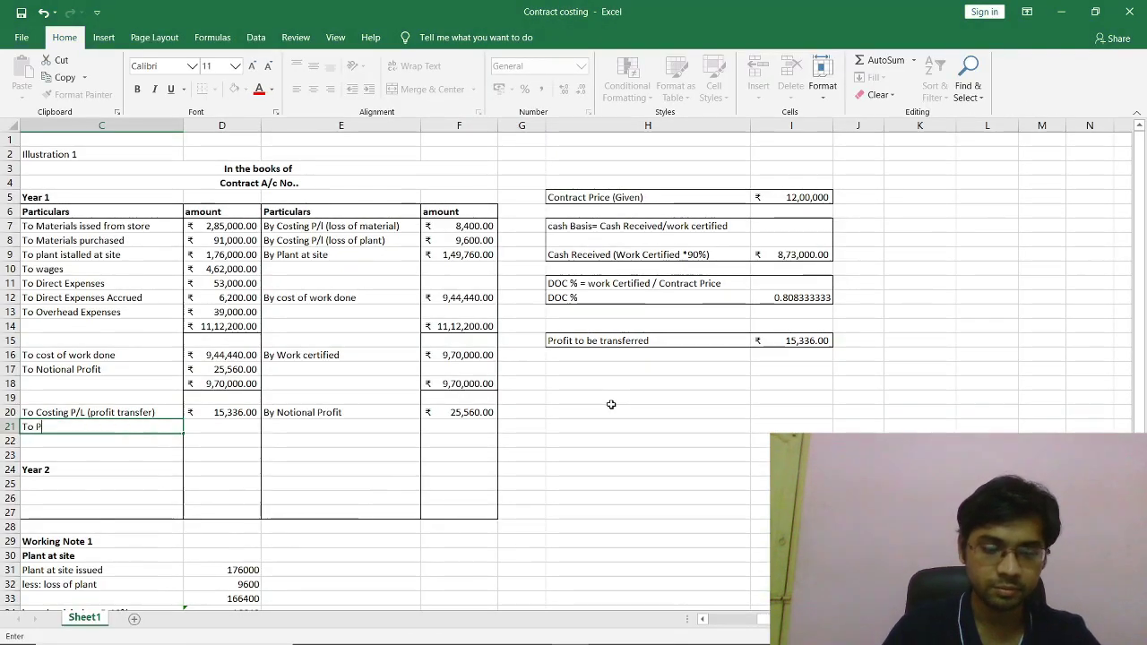
type("rofit ")
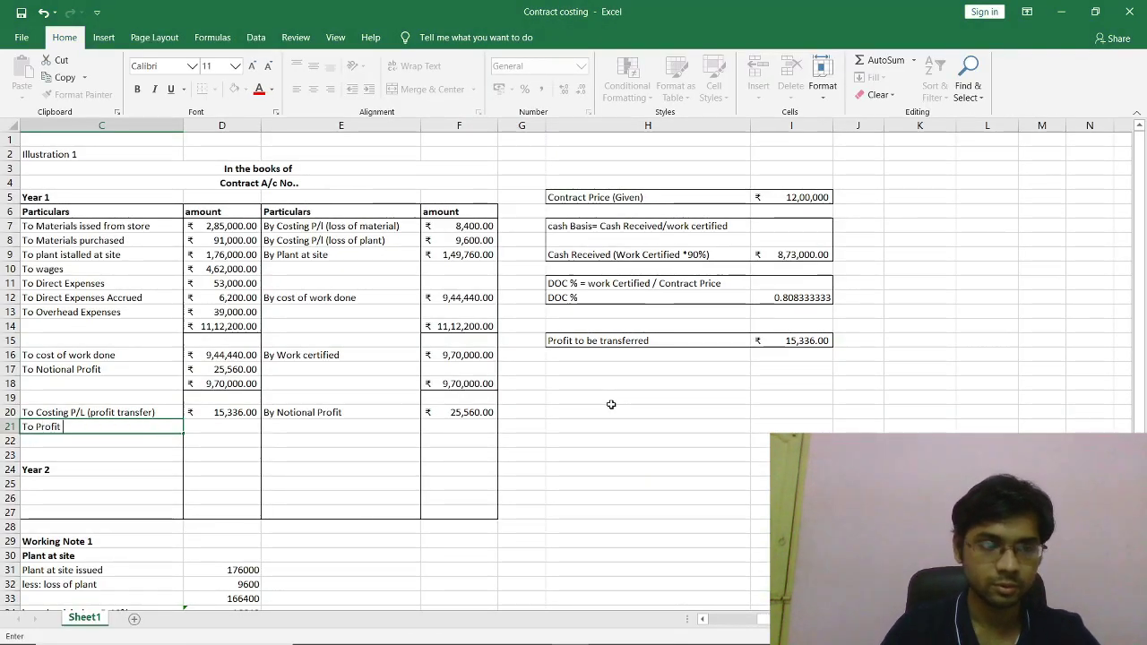
type("Reserve")
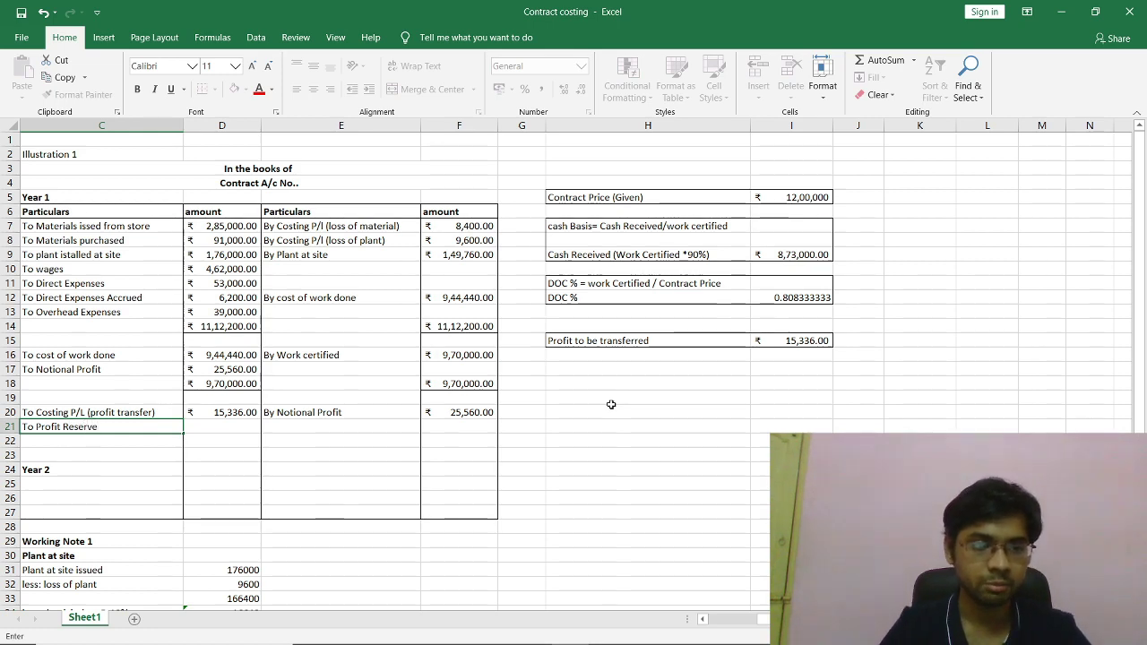
key("Tab")
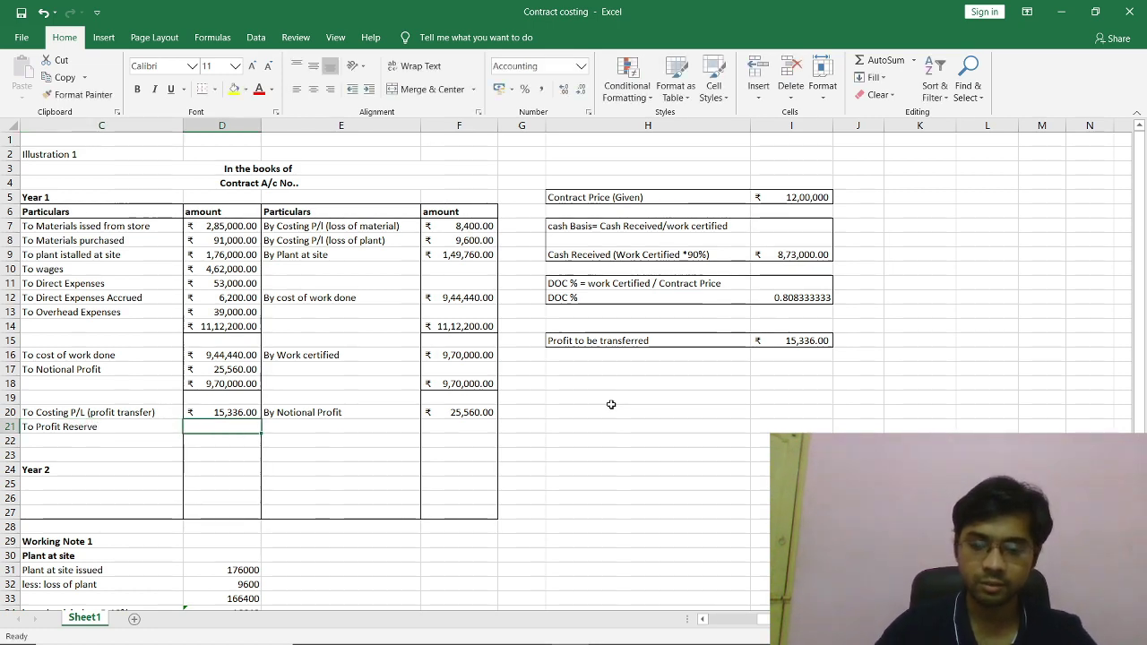
Calculate the profit reserve in D21 with =F20-D20, deducting the profit transfer from the notional profit.
type("=")
key("Up")
key("Right")
key("Right")
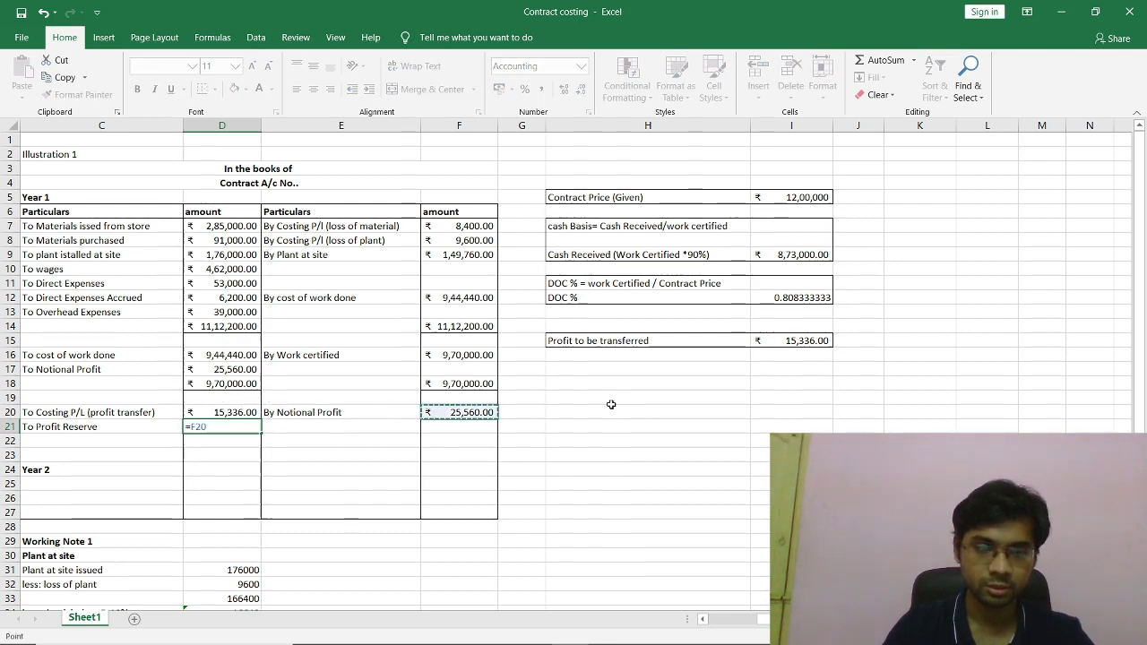
type("-")
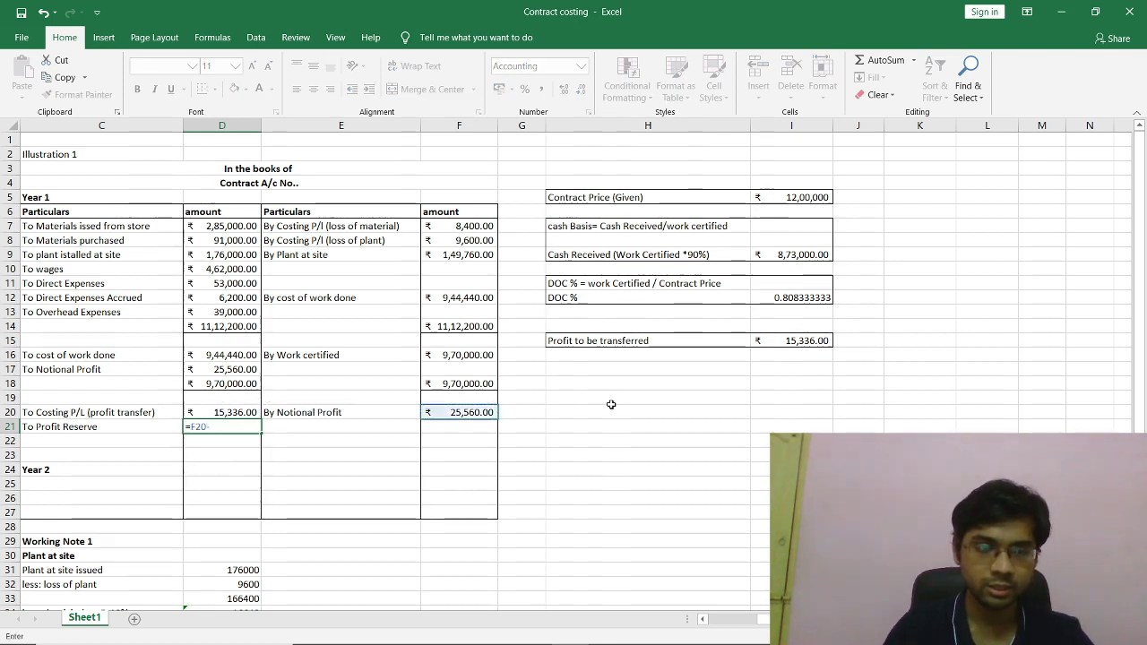
key("Up")
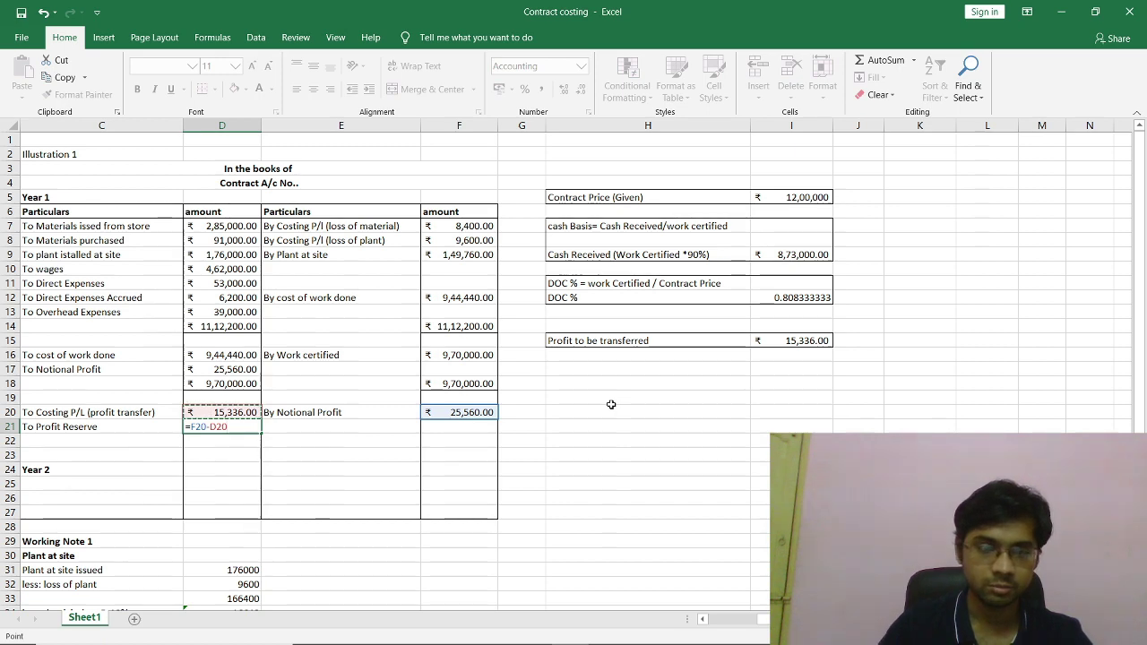
key("Return")
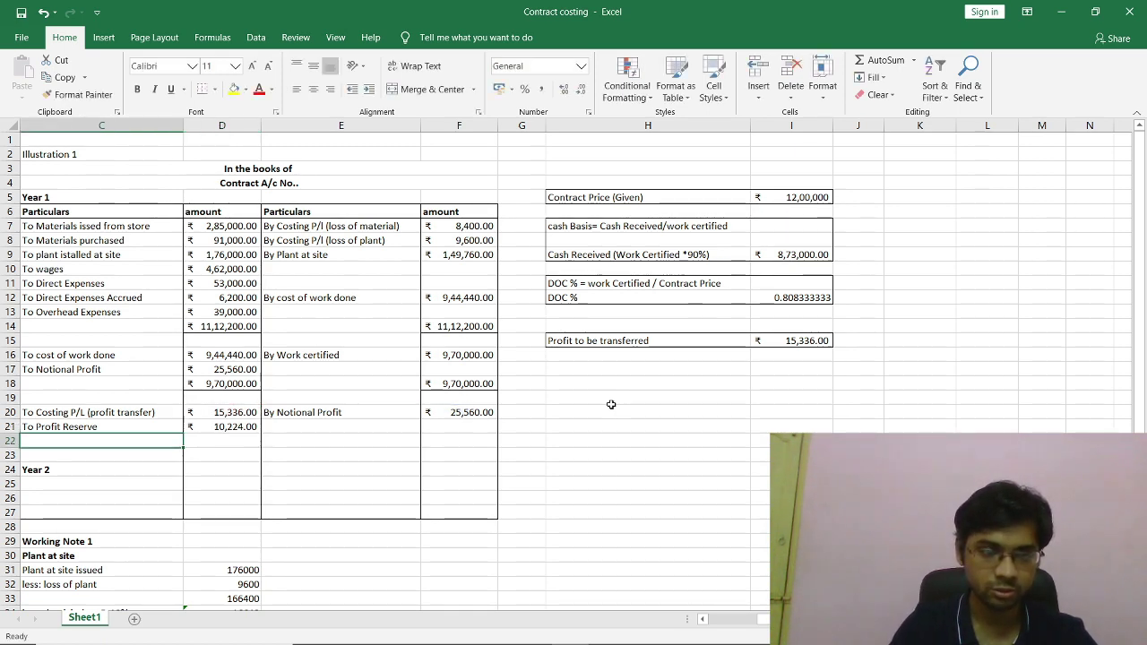
Total the debit side of the profit section in D22 with =SUM(D20:D21).
key("Right")
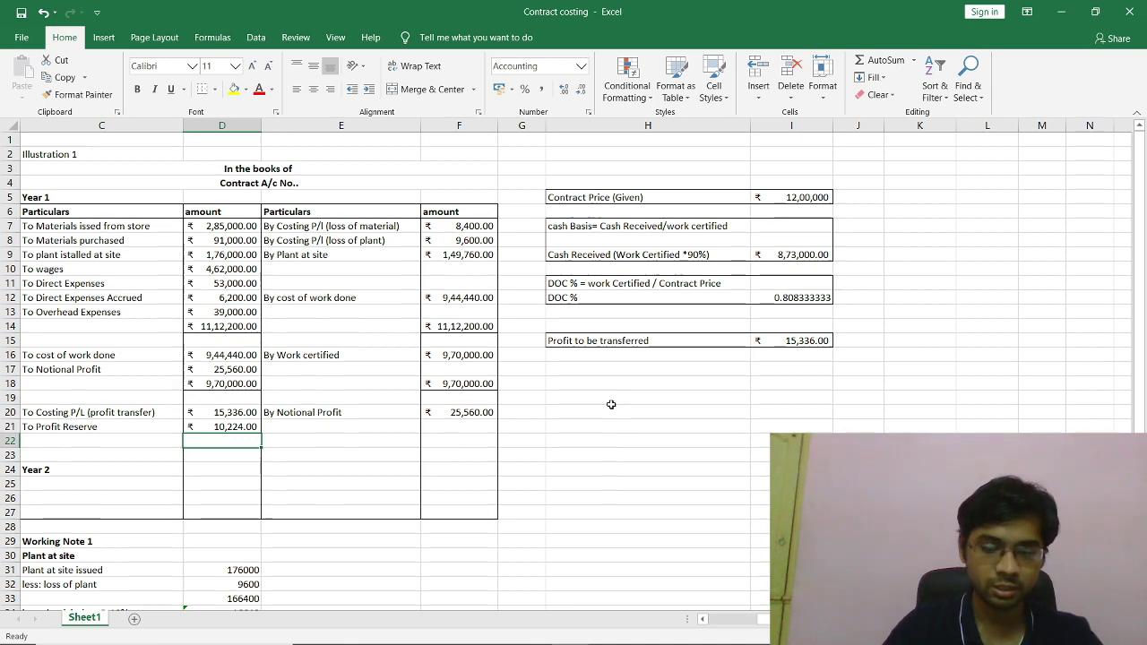
type("sum")
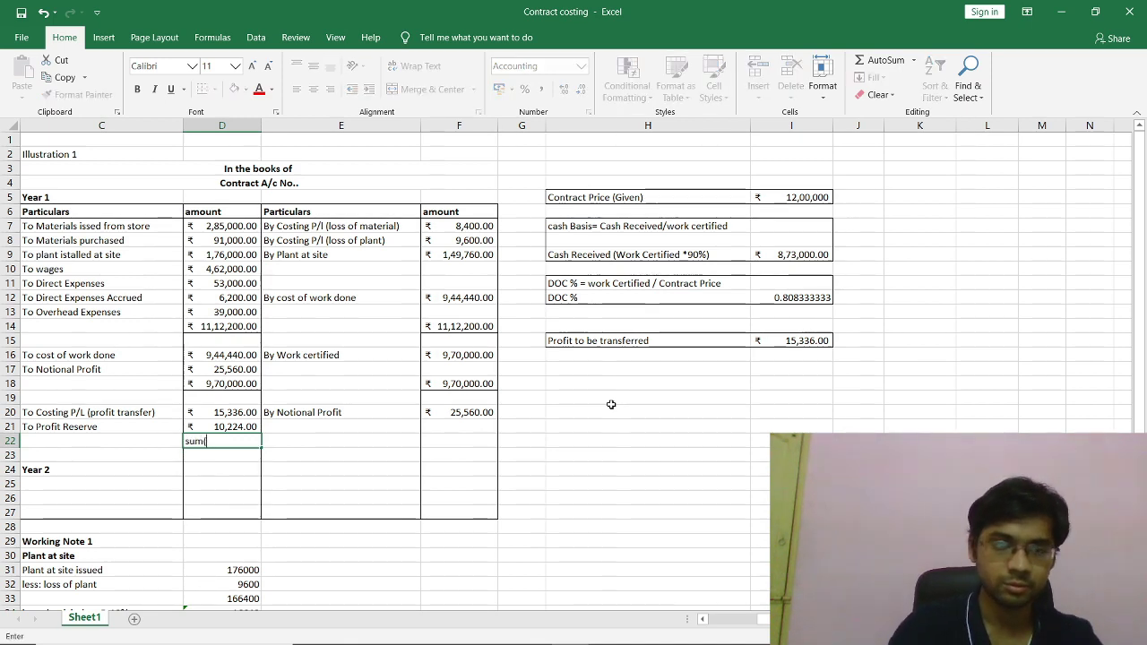
type("(")
key("Up")
key("shift+Up")
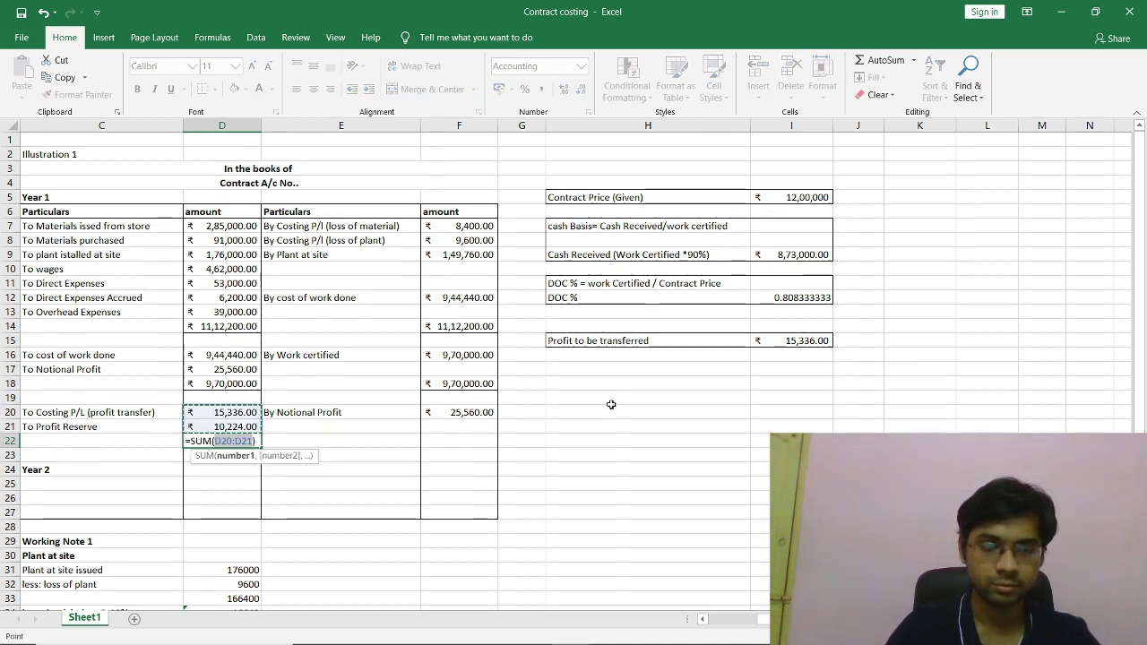
key("Return")
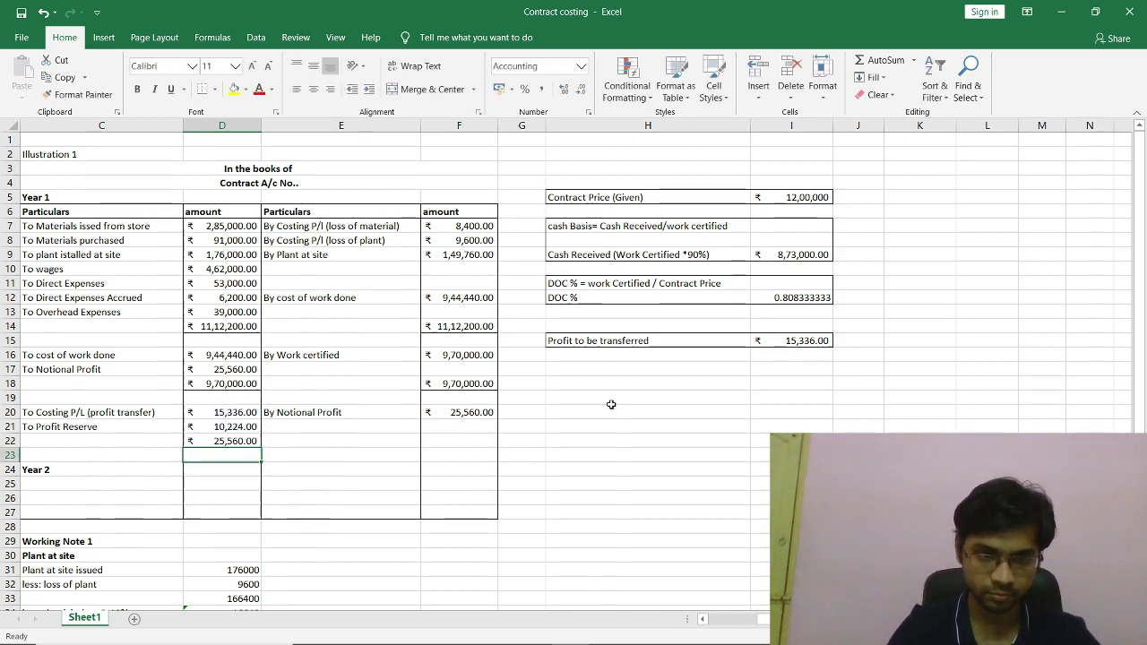
Total the credit side of the profit section in F22 with a SUM of the notional profit in F20.
key("Up")
key("Right")
key("Right")
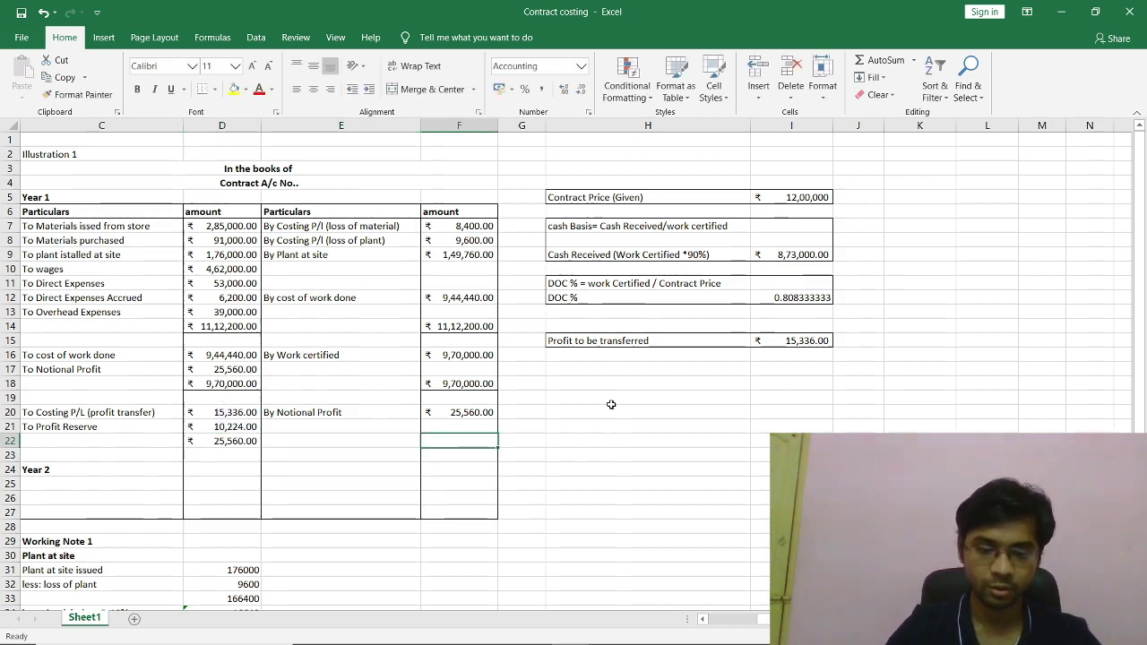
type("sum")
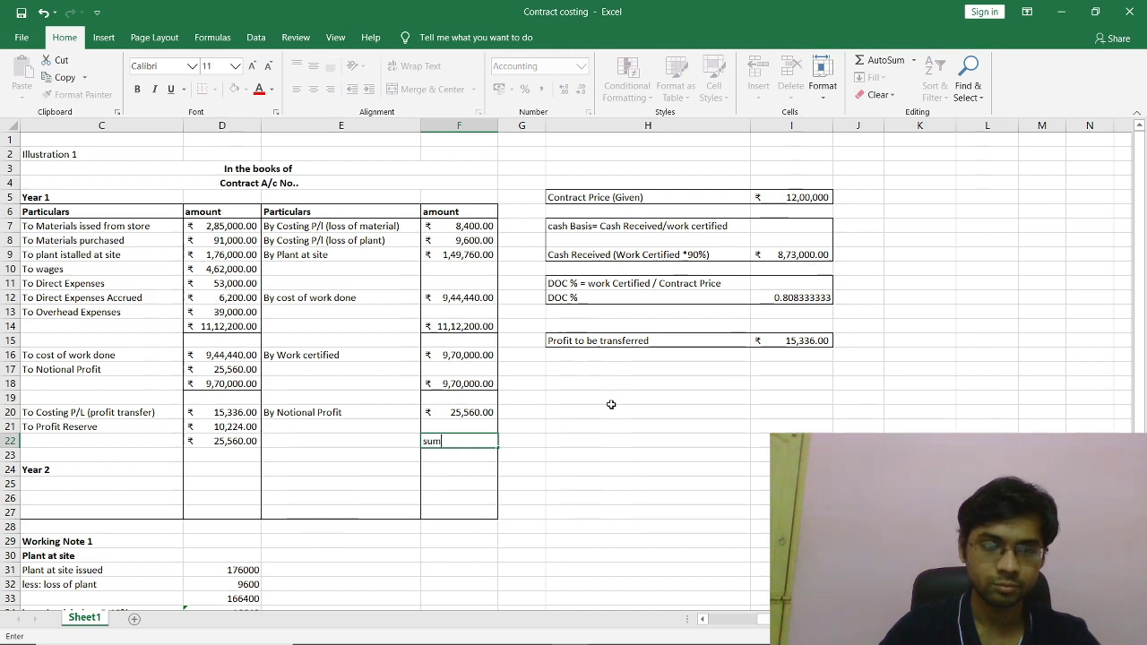
type("(")
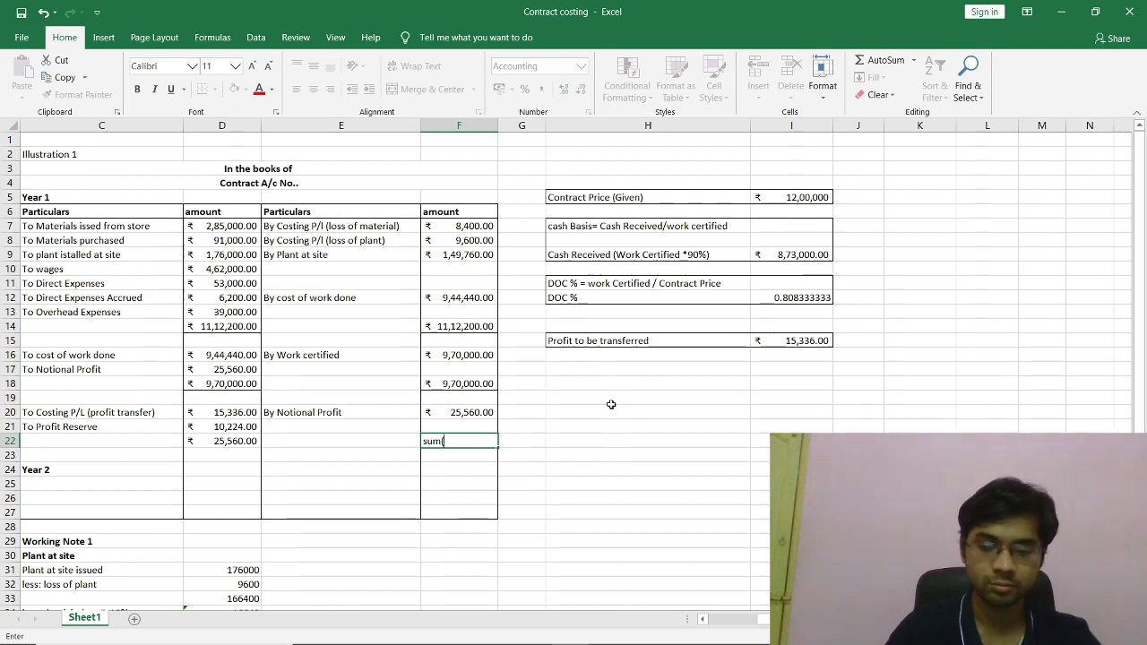
key("Up")
key("Up")
type(")")
key("Return")
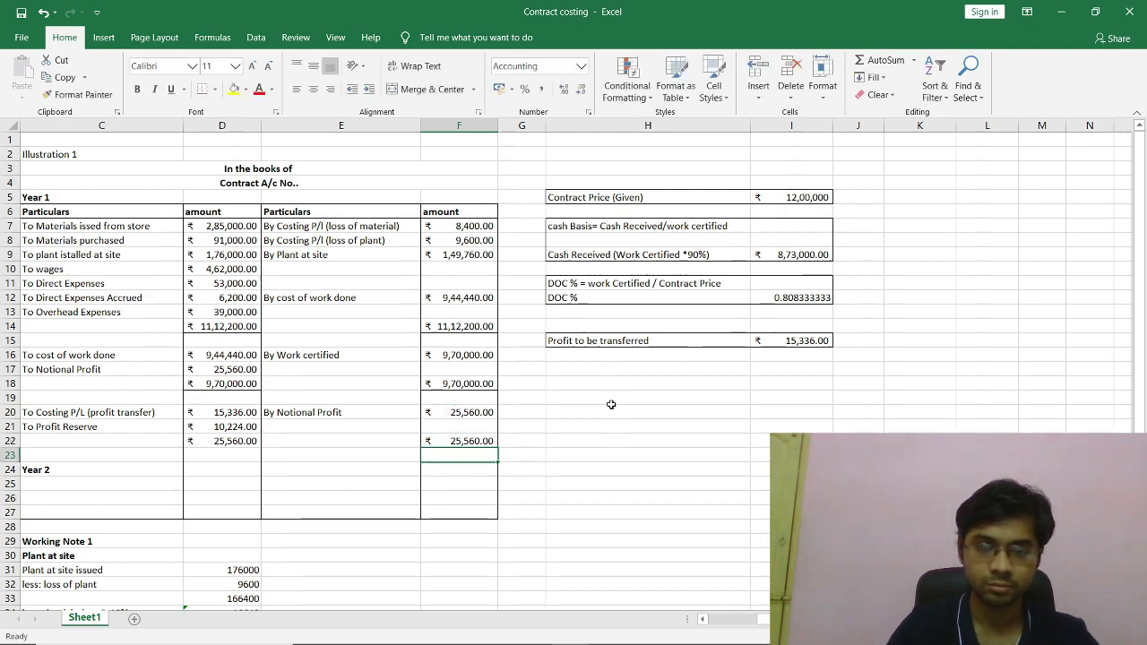
Apply a bottom border to the total cells D22 and F22.
key("Up")
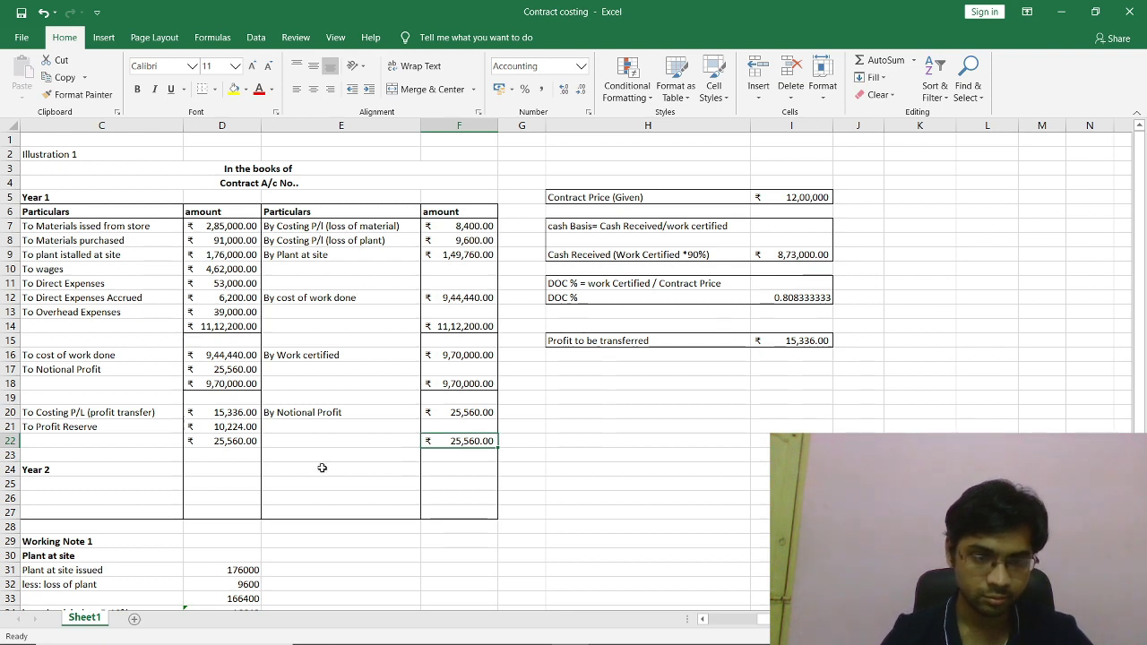
left_click(244, 445)
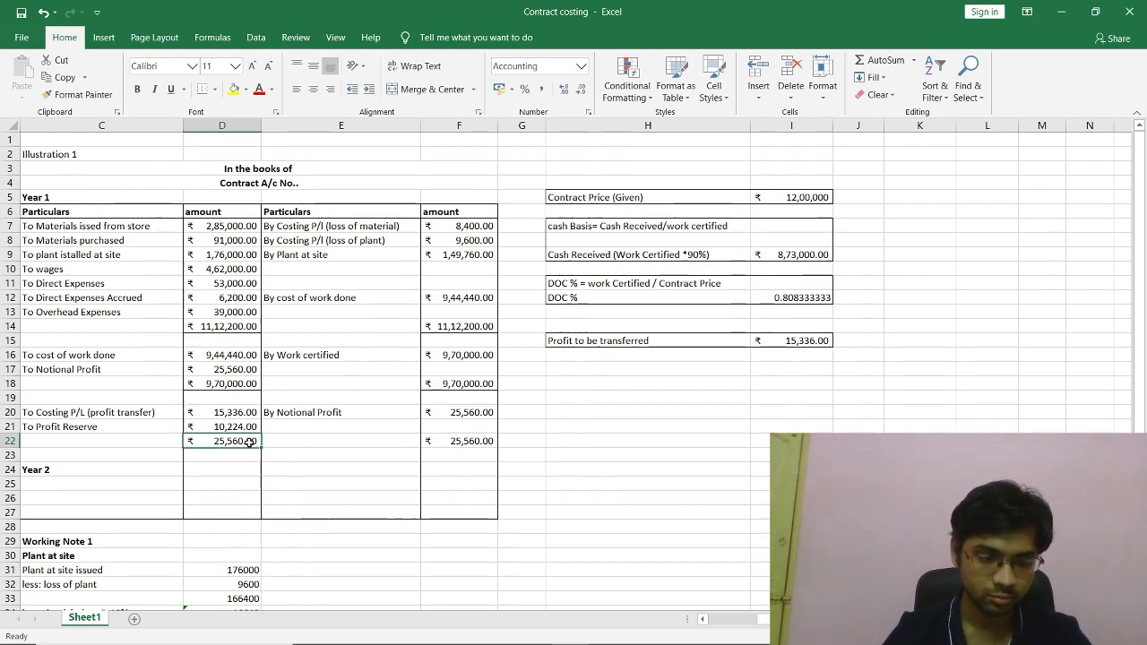
left_click(468, 440, "ctrl")
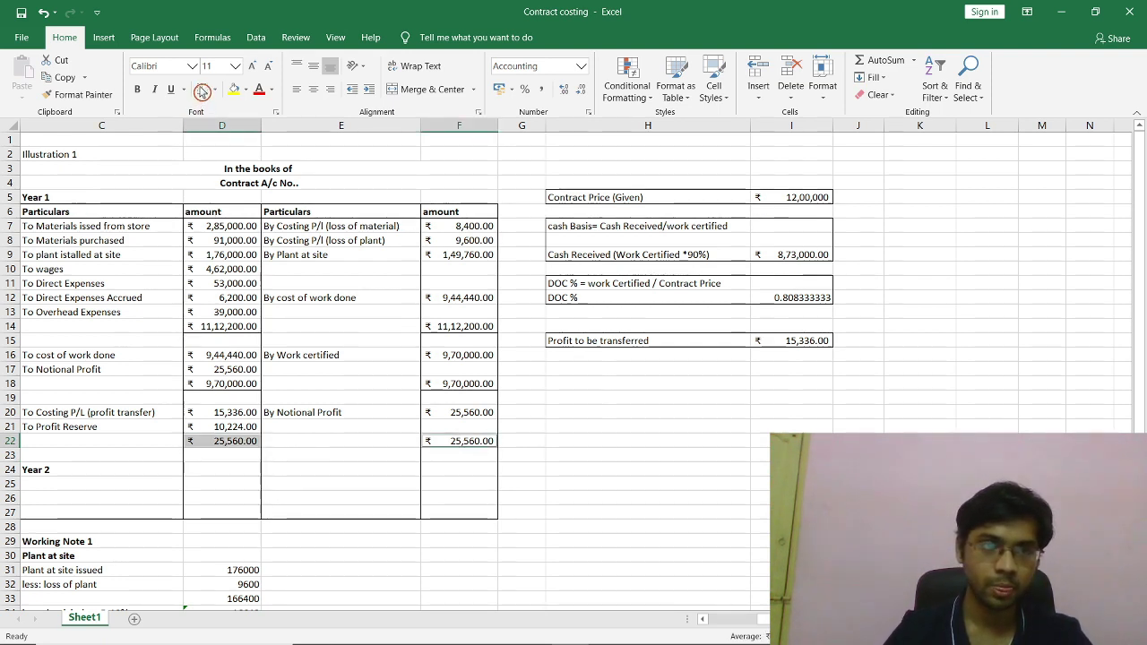
left_click(297, 370)
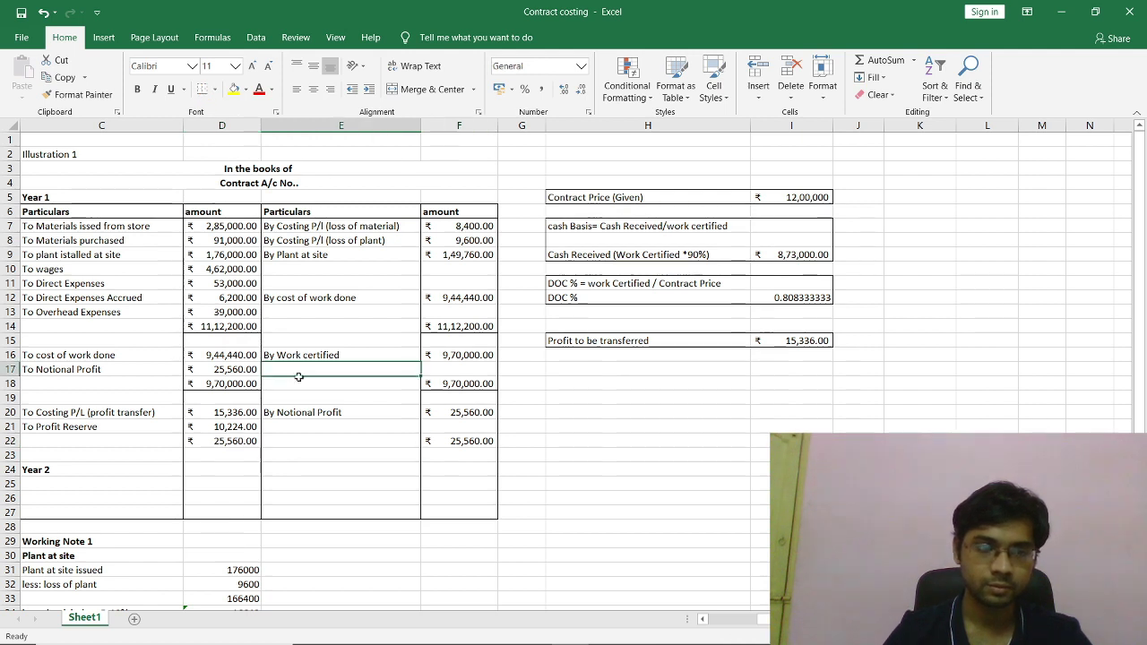
left_click(226, 442)
left_click(442, 448, "ctrl")
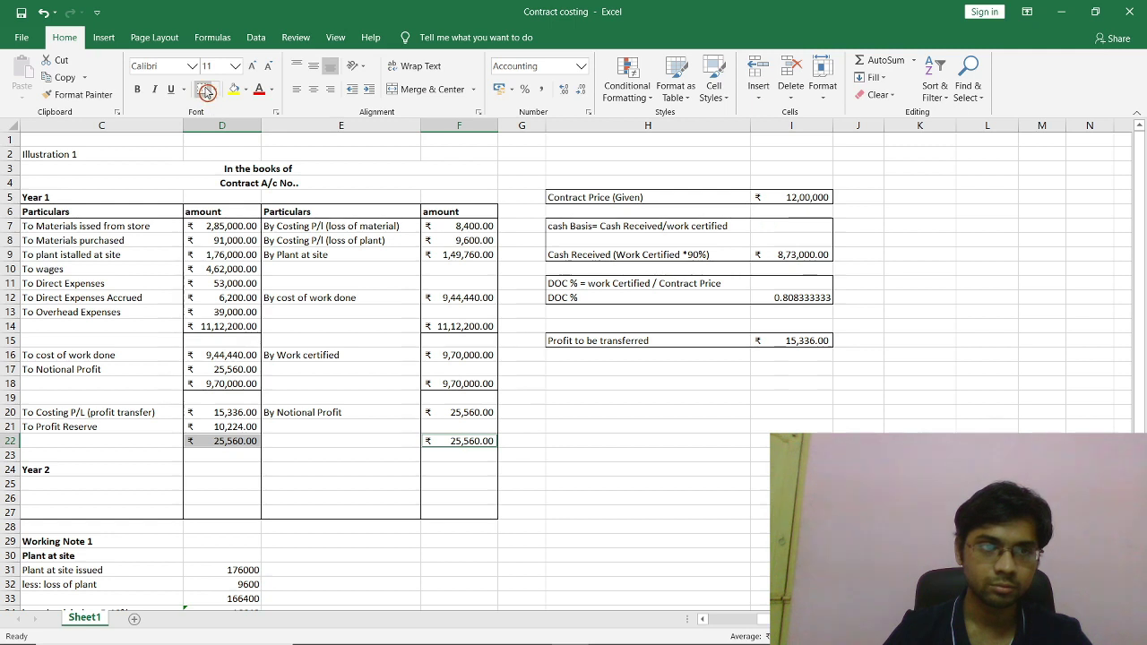
left_click(353, 482)
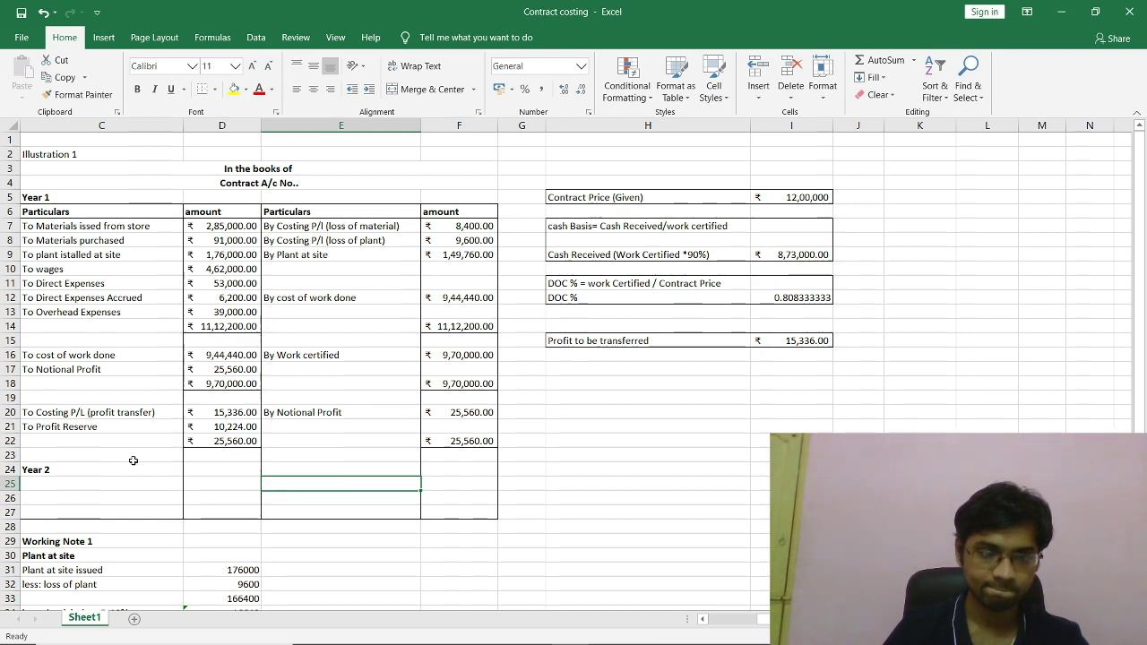
Add a top border to all the total cells: D14, D18, D22, F14, F18 and F22.
left_click(209, 441)
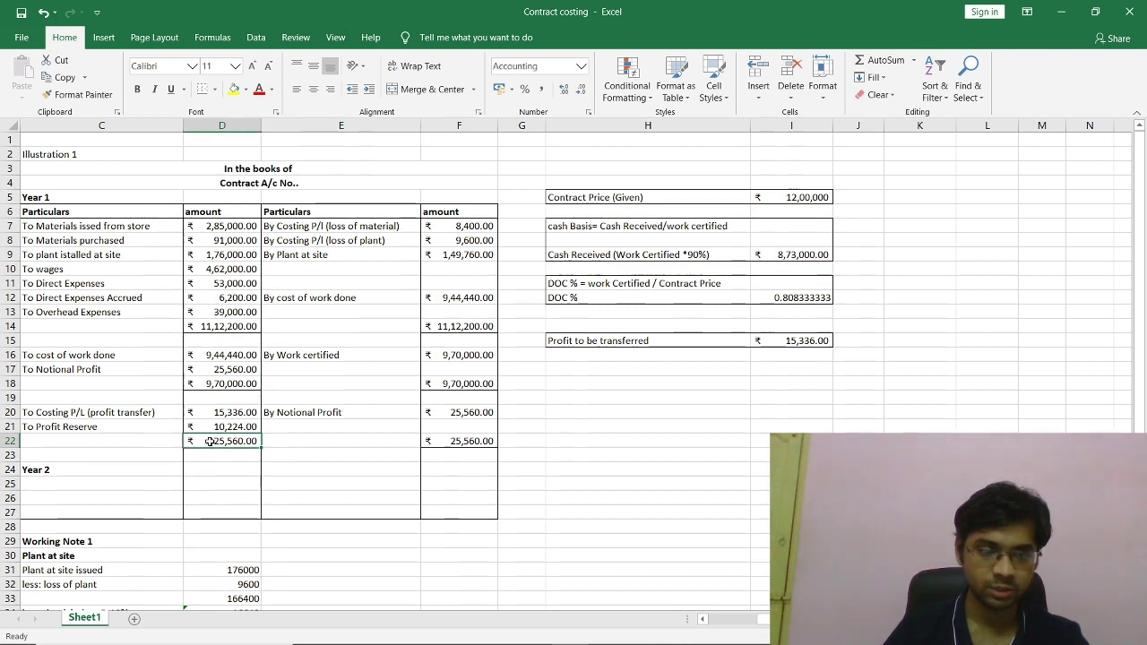
left_click(219, 383, "ctrl")
left_click(217, 329, "ctrl")
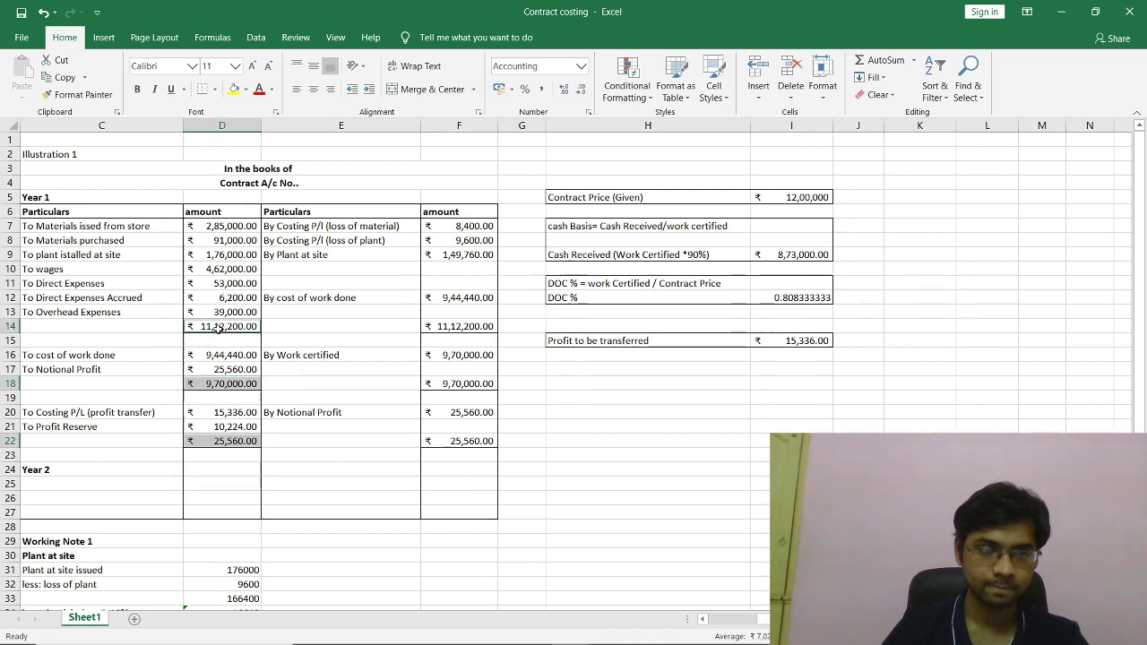
left_click(436, 326, "ctrl")
left_click(453, 381, "ctrl")
left_click(461, 443, "ctrl")
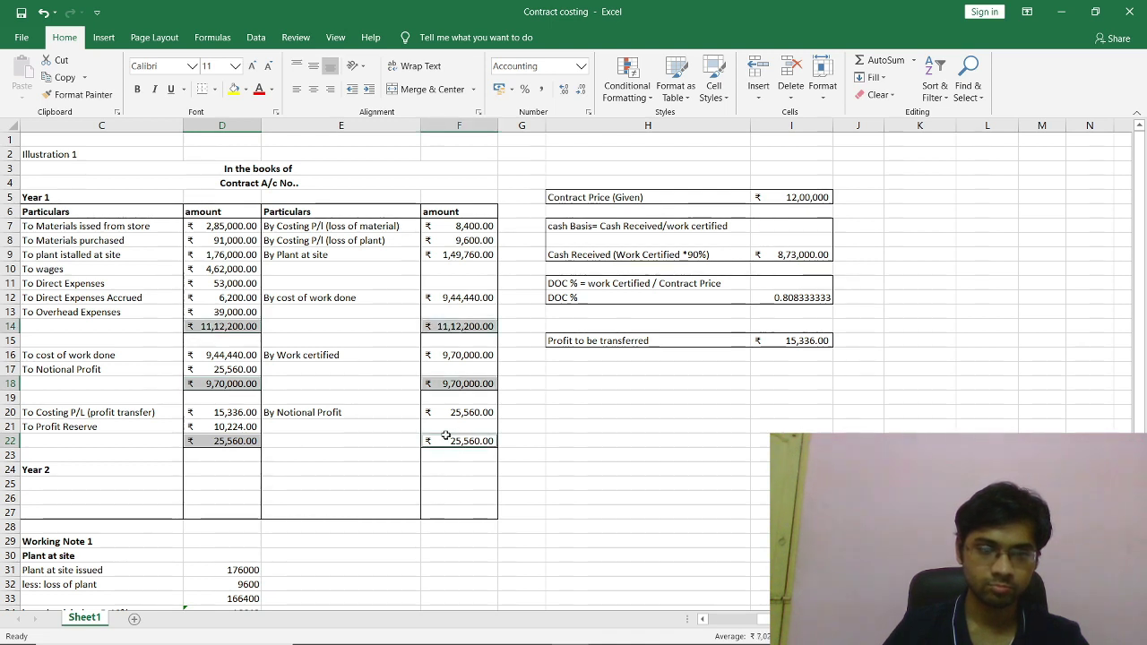
left_click(217, 91)
left_click(268, 146)
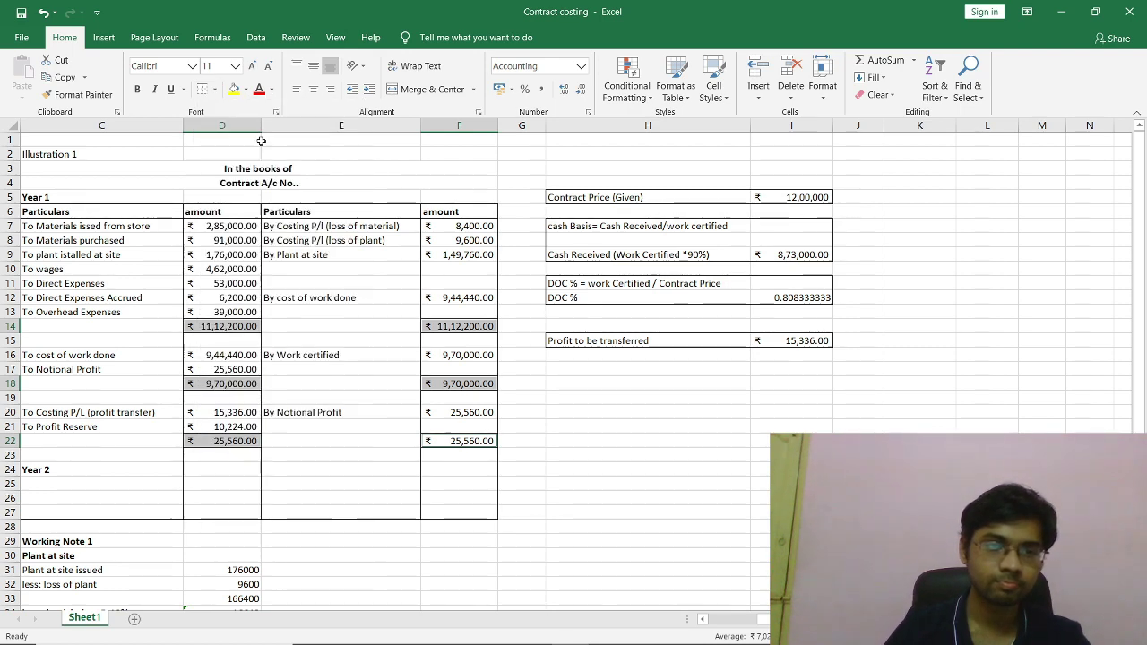
left_click(363, 424)
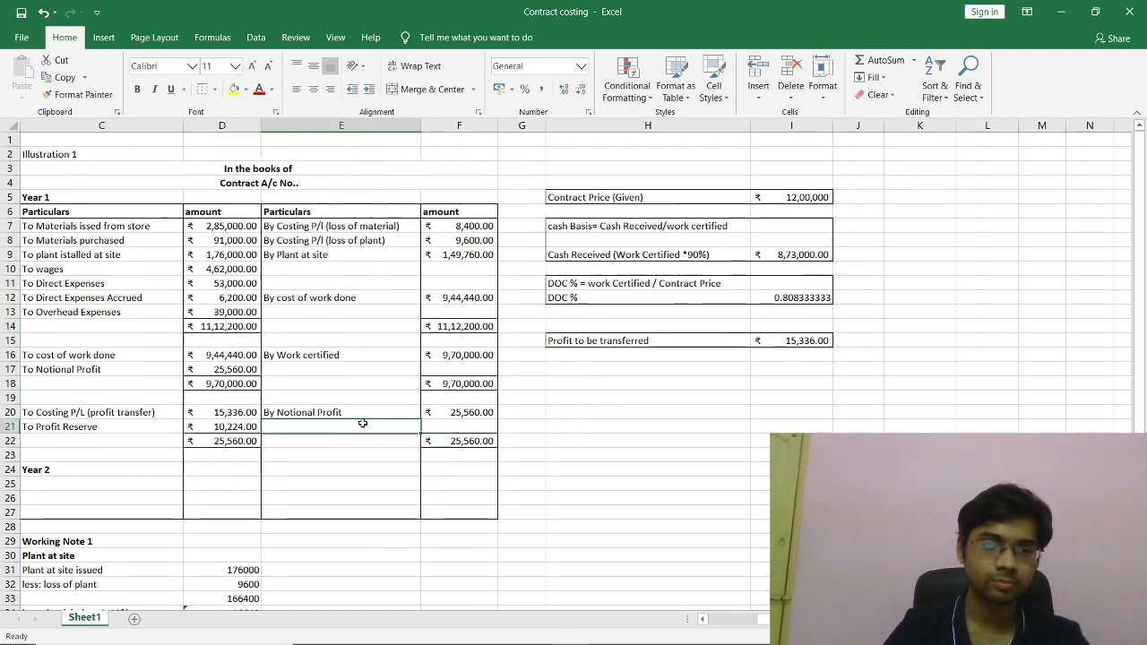
Review the contract account format in the Word notes, return to the Excel workbook, and enter "To plant at site" in C25 under Year 2.
left_click(131, 484)
key("alt+Tab")
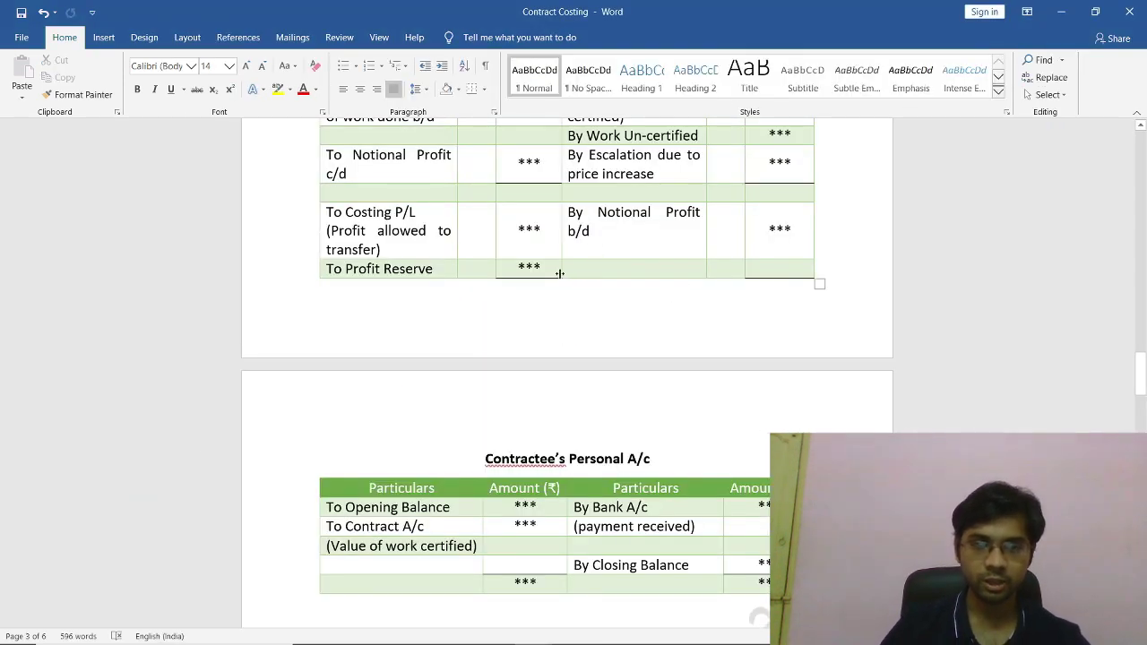
scroll(626, 270, "down", 1)
scroll(627, 270, "up", 4)
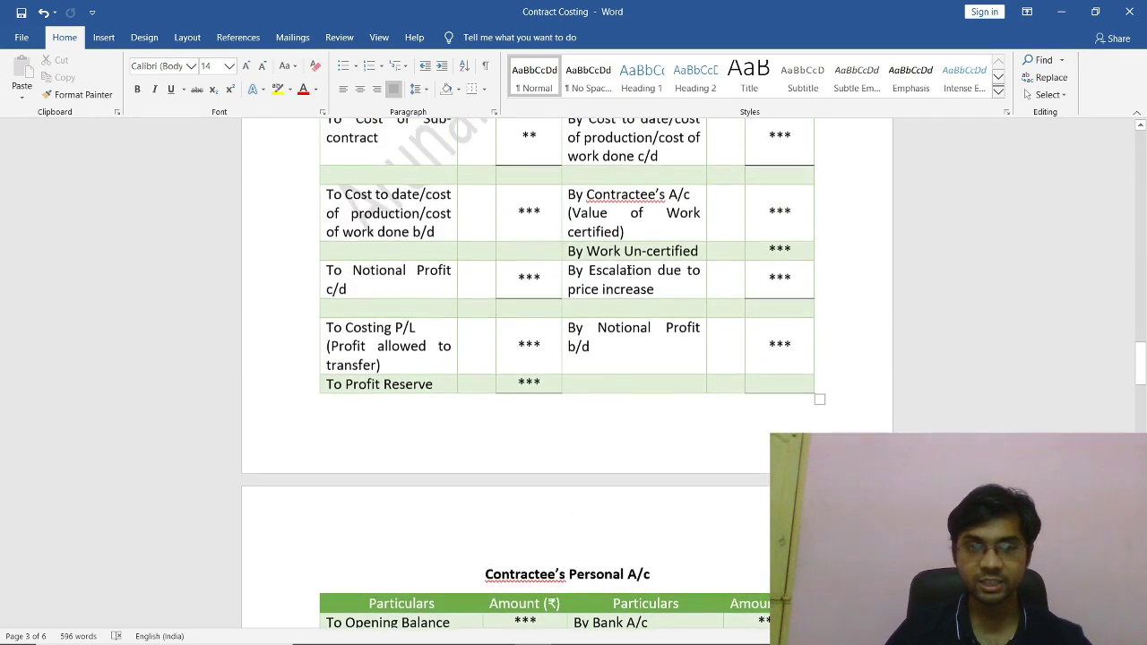
scroll(629, 271, "down", 5)
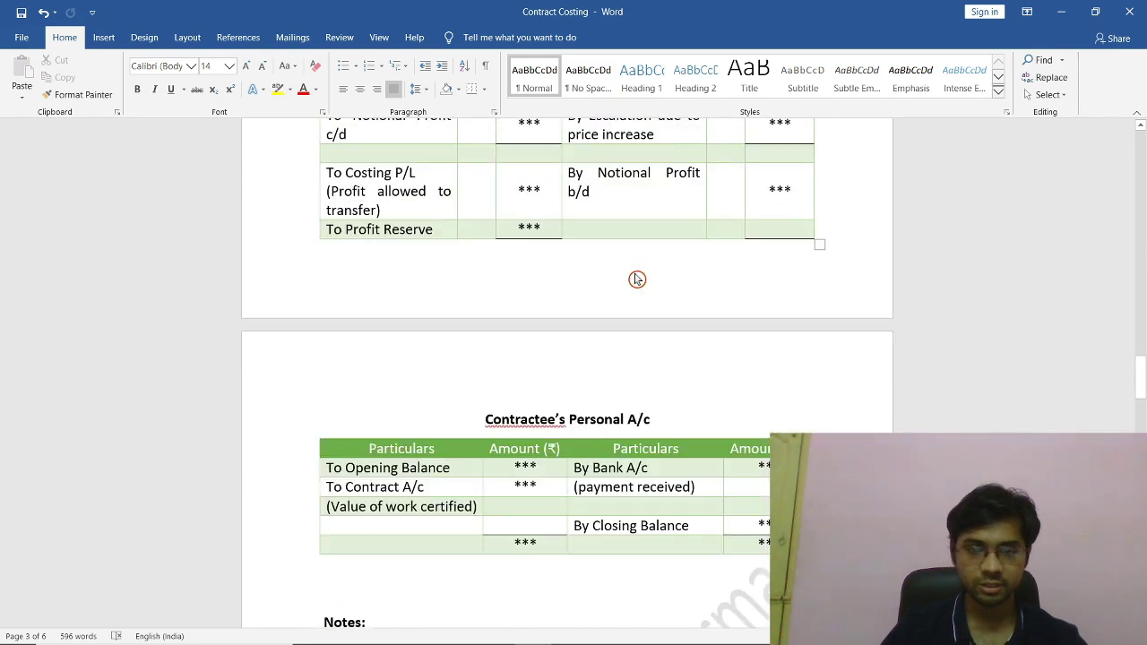
scroll(636, 279, "up", 2)
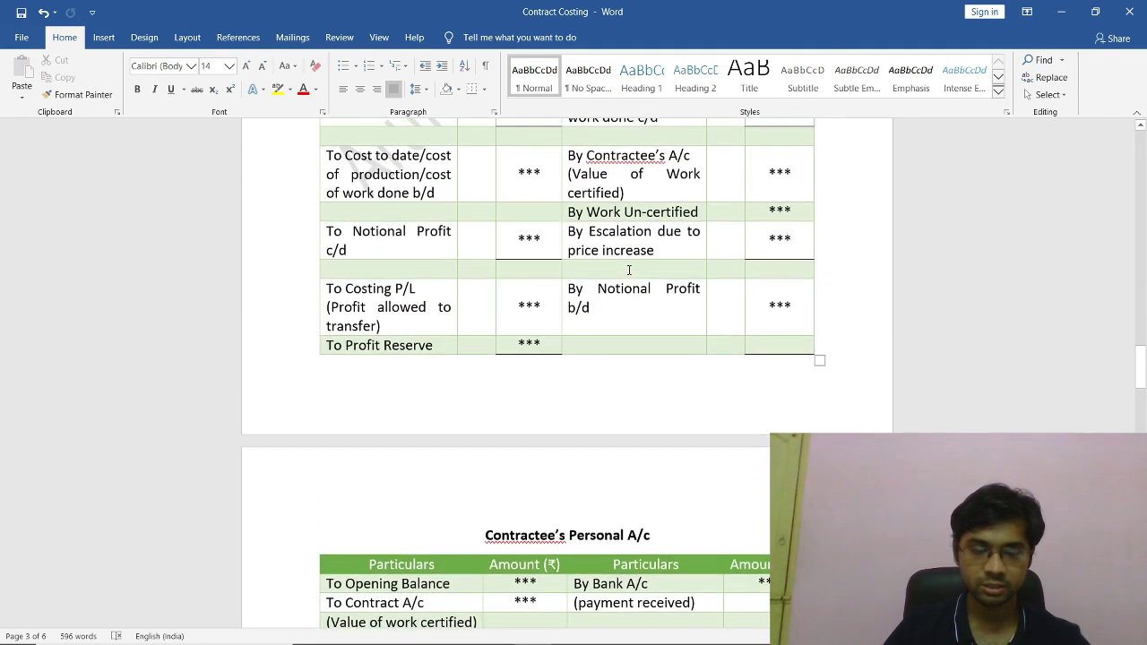
key("alt+Tab")
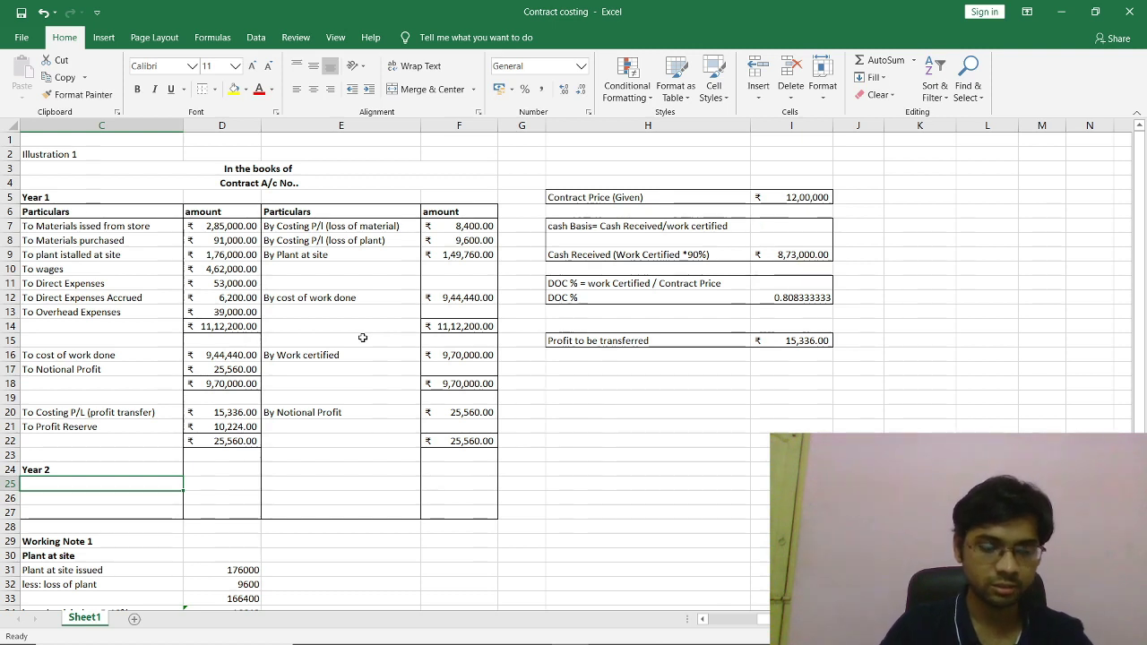
type("To ")
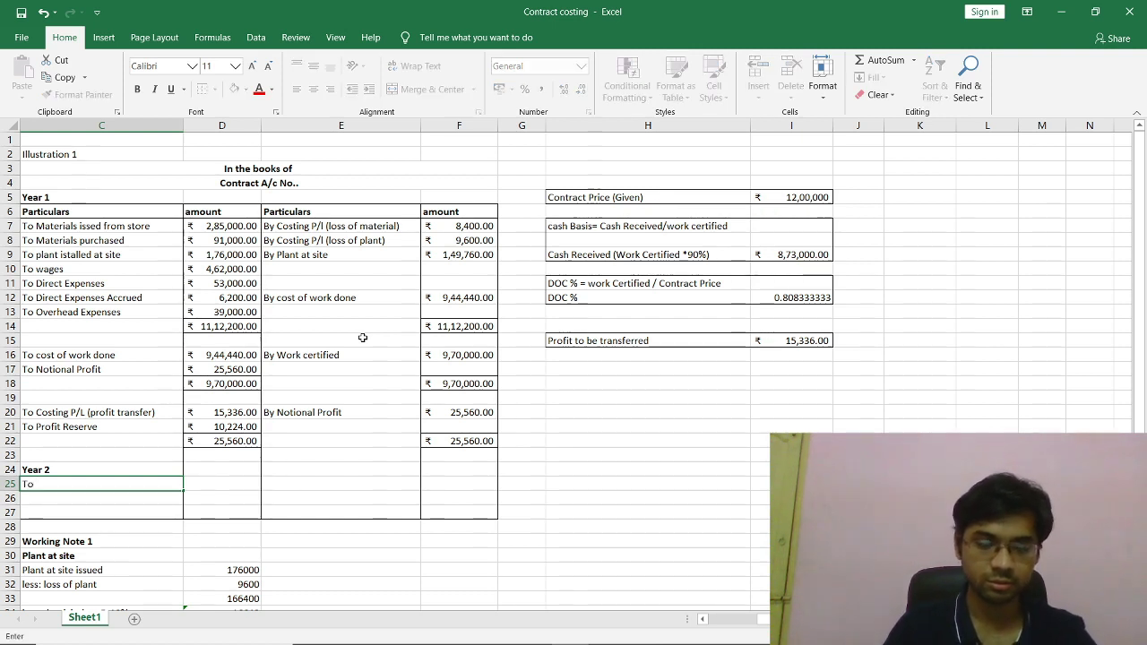
type("plant at site")
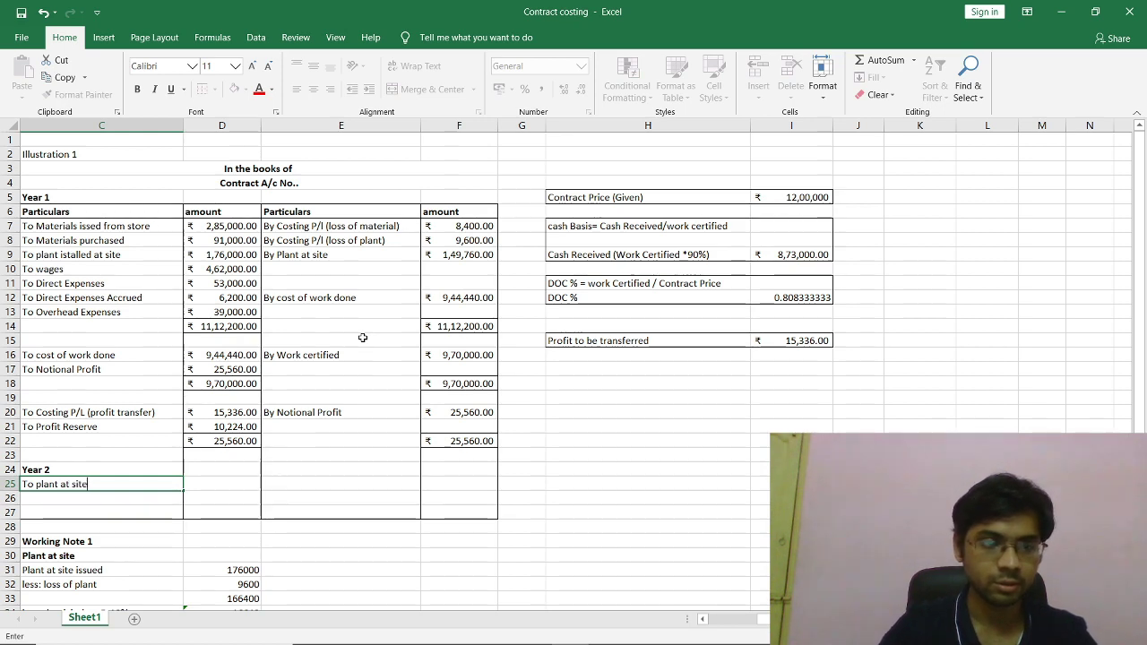
Link the Year 2 opening plant at site amount in D25 to the Year 1 closing plant with =F9.
key("Tab")
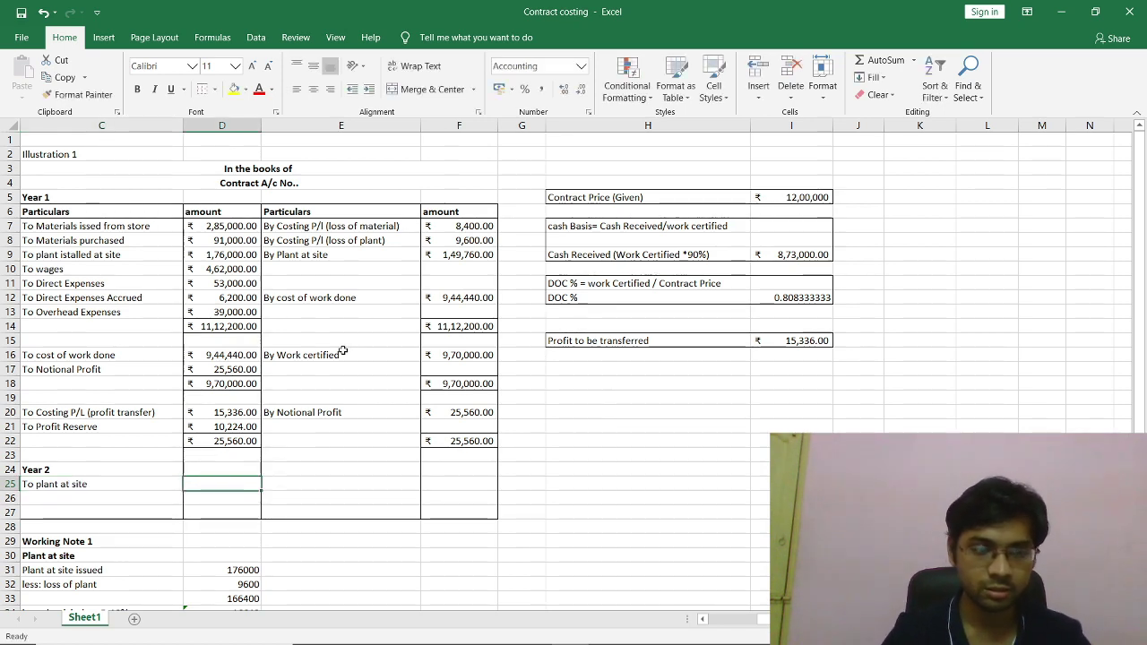
type("=")
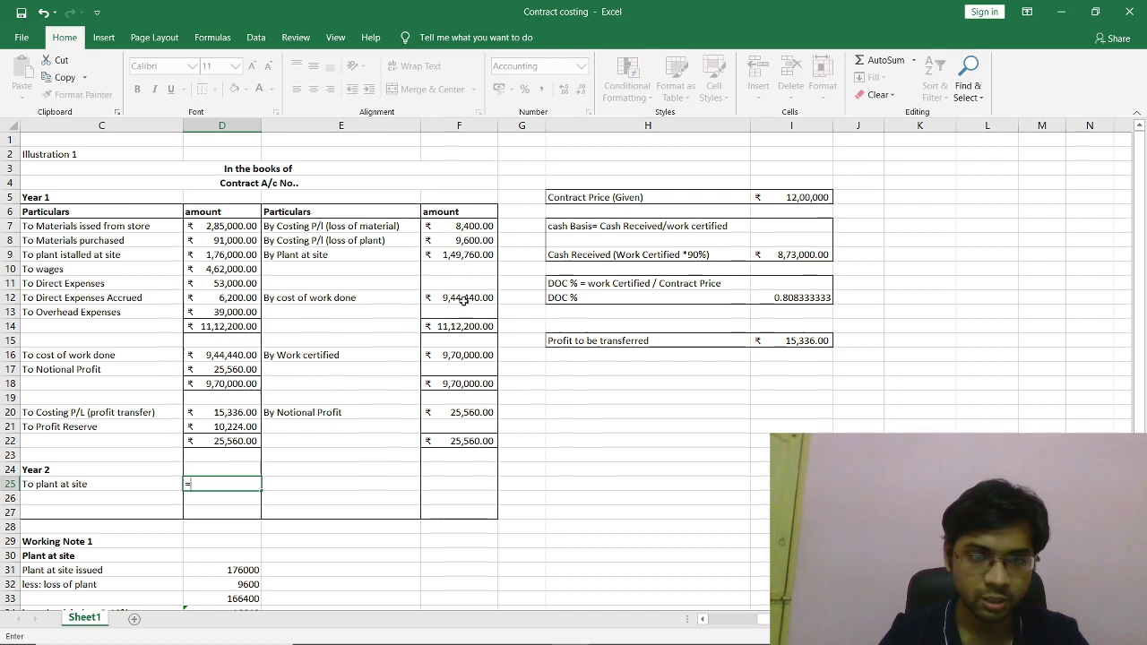
left_click(464, 257)
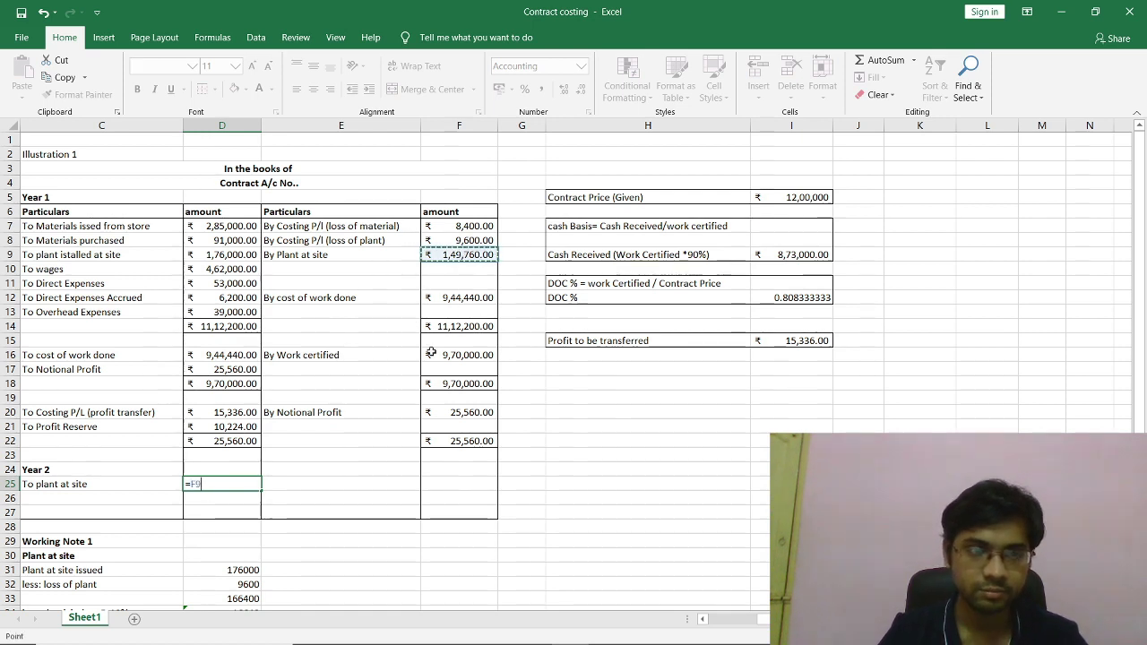
key("Return")
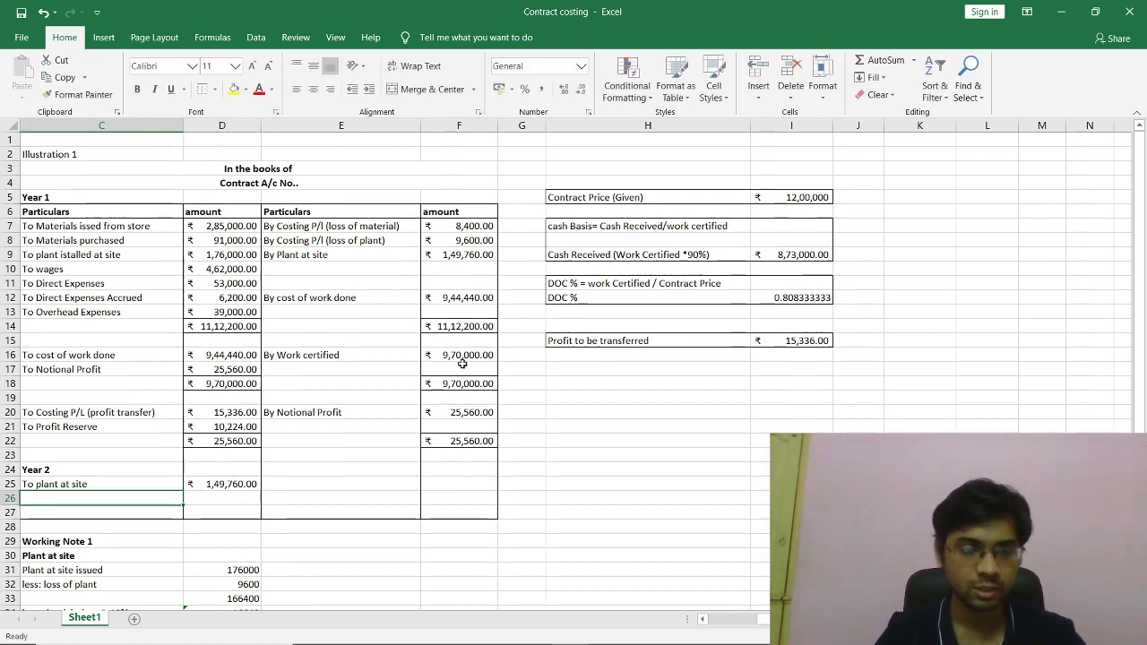
Enter "By Profit Reserve" in E25 on the credit side of Year 2.
left_click(314, 483)
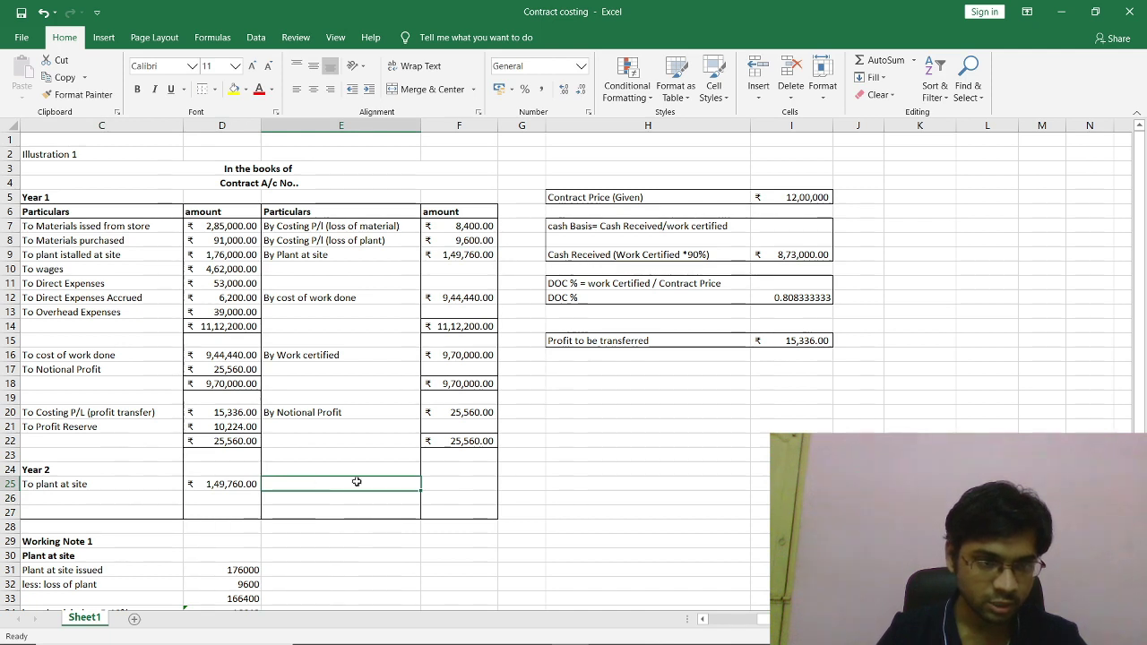
type("B")
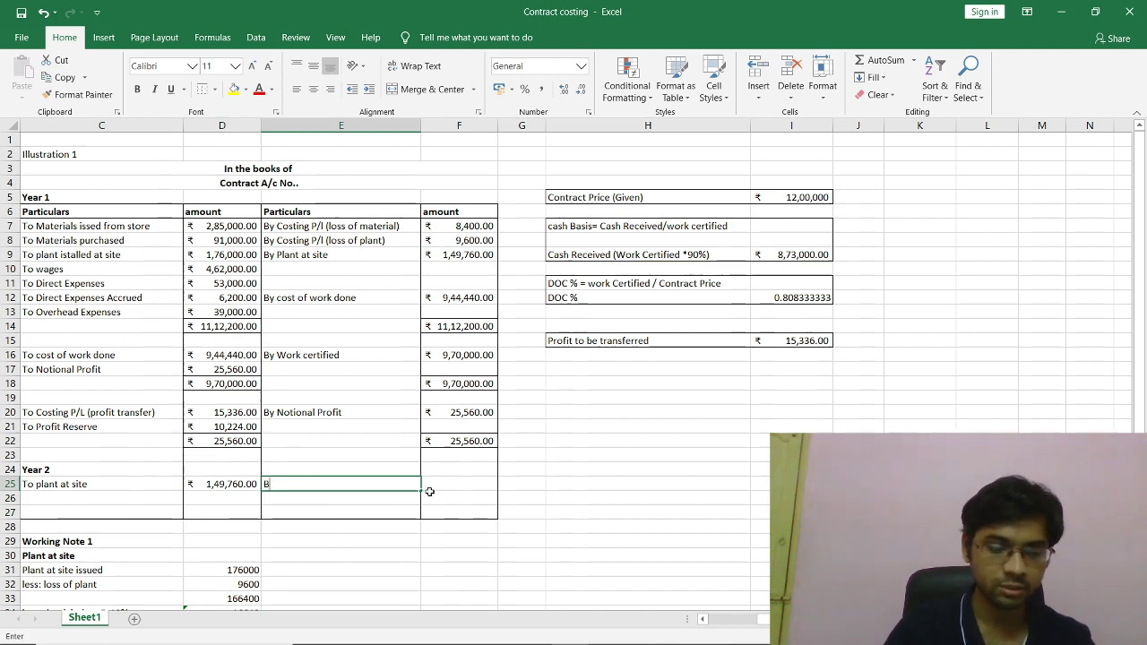
type("y")
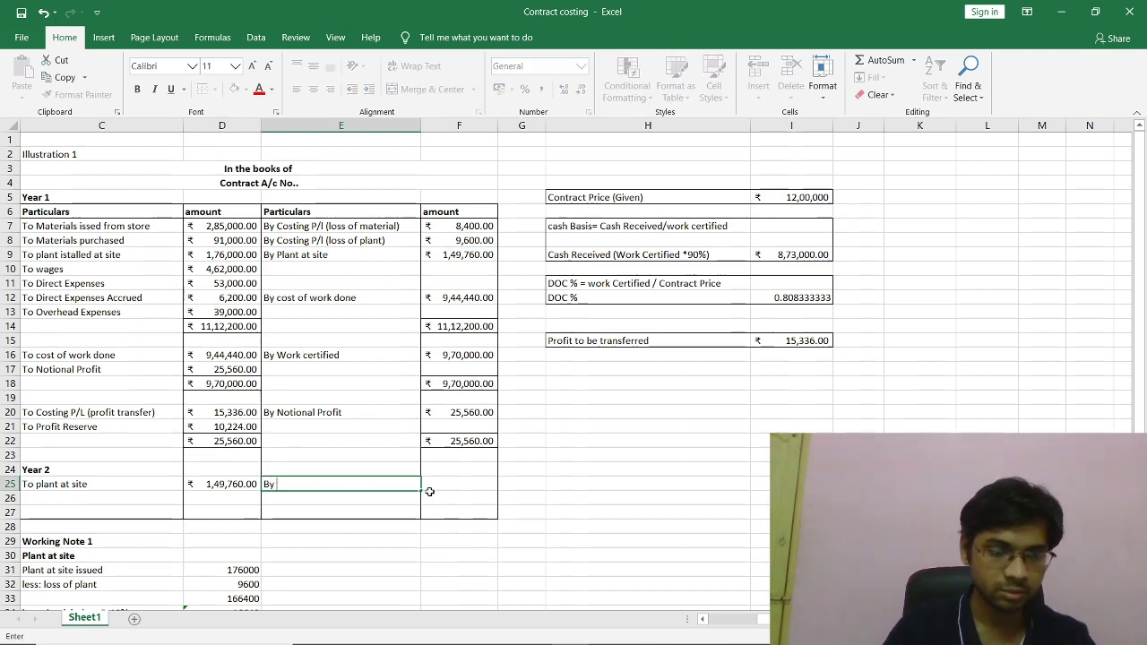
type(" Profi")
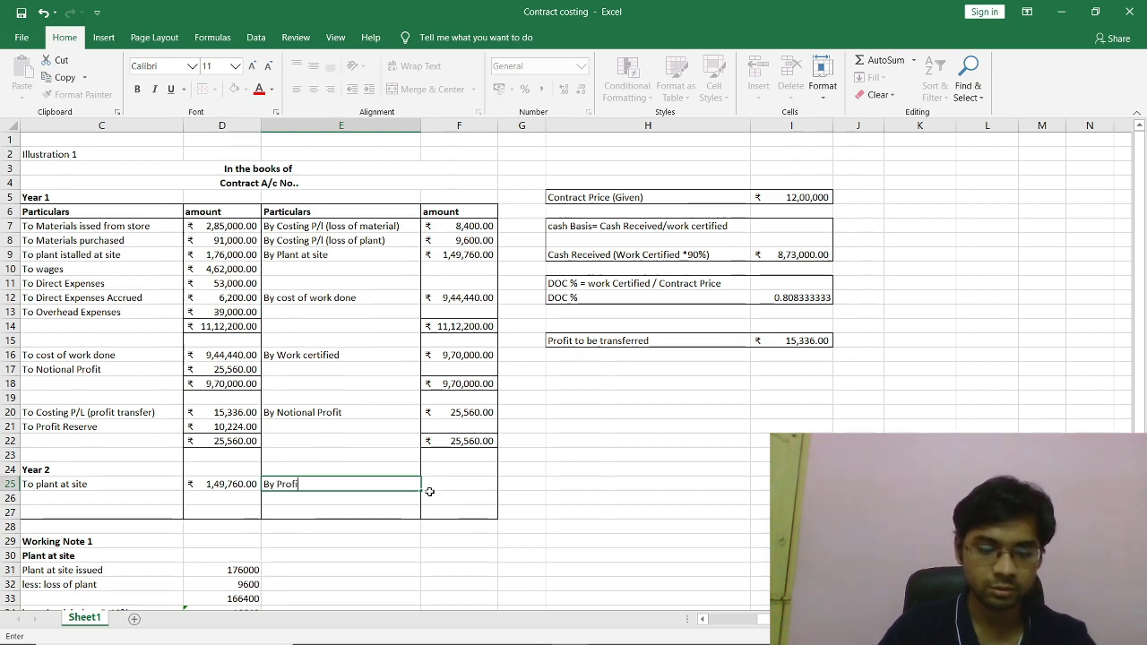
type("t Rese")
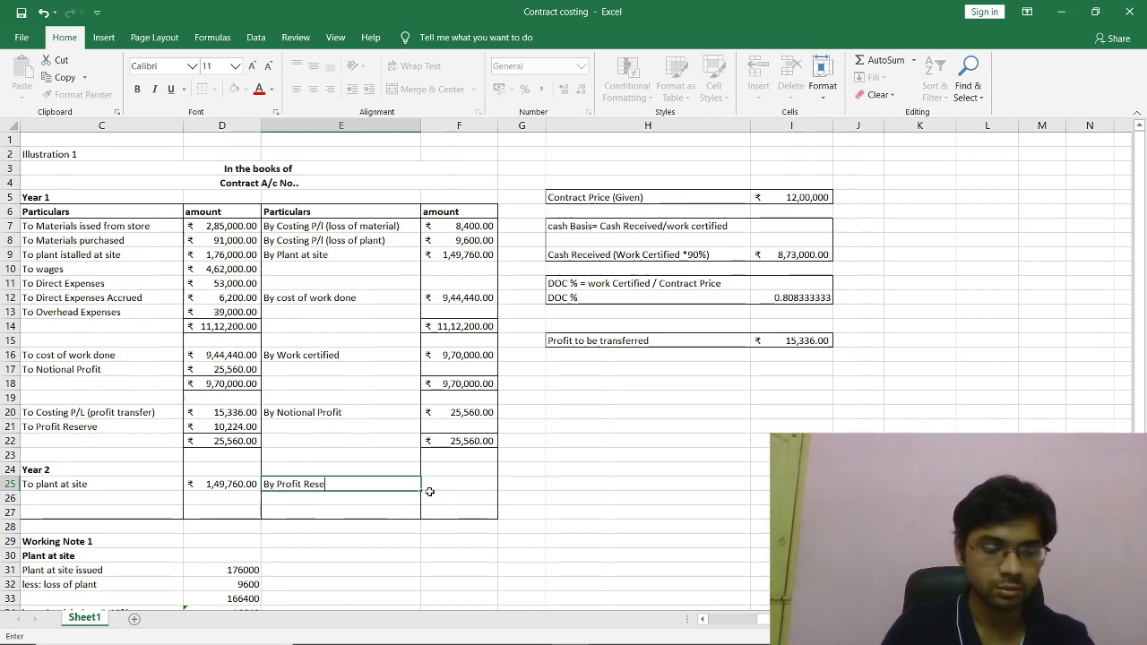
type("rve")
key("Tab")
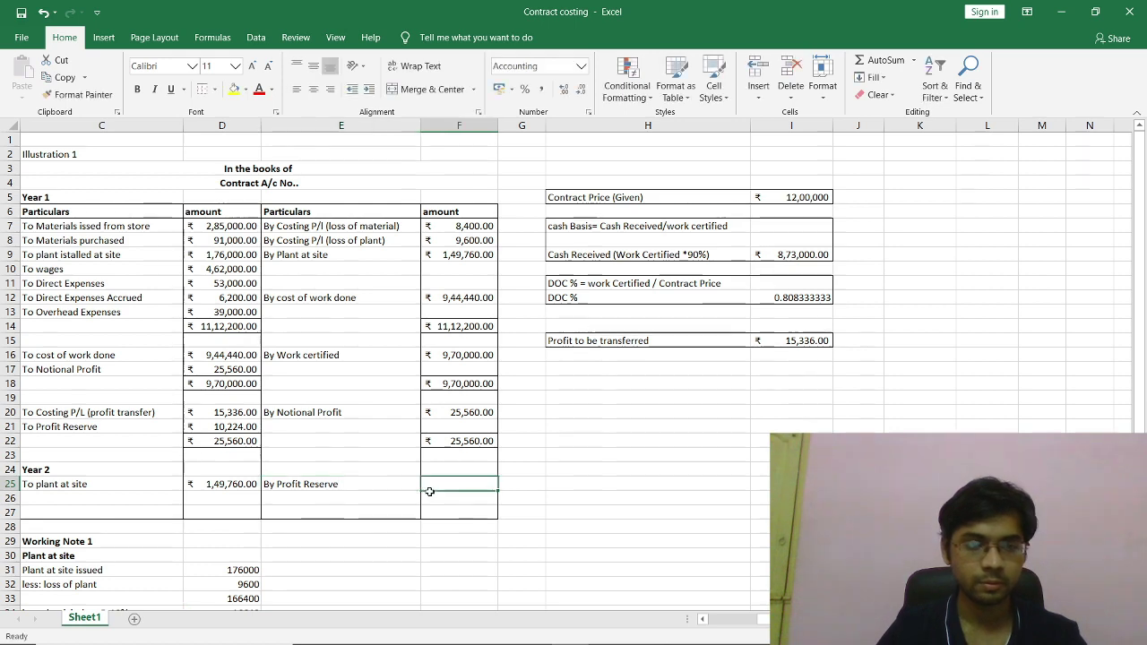
Link the Year 2 profit reserve amount in F25 to the Year 1 profit reserve with =D21.
type("=")
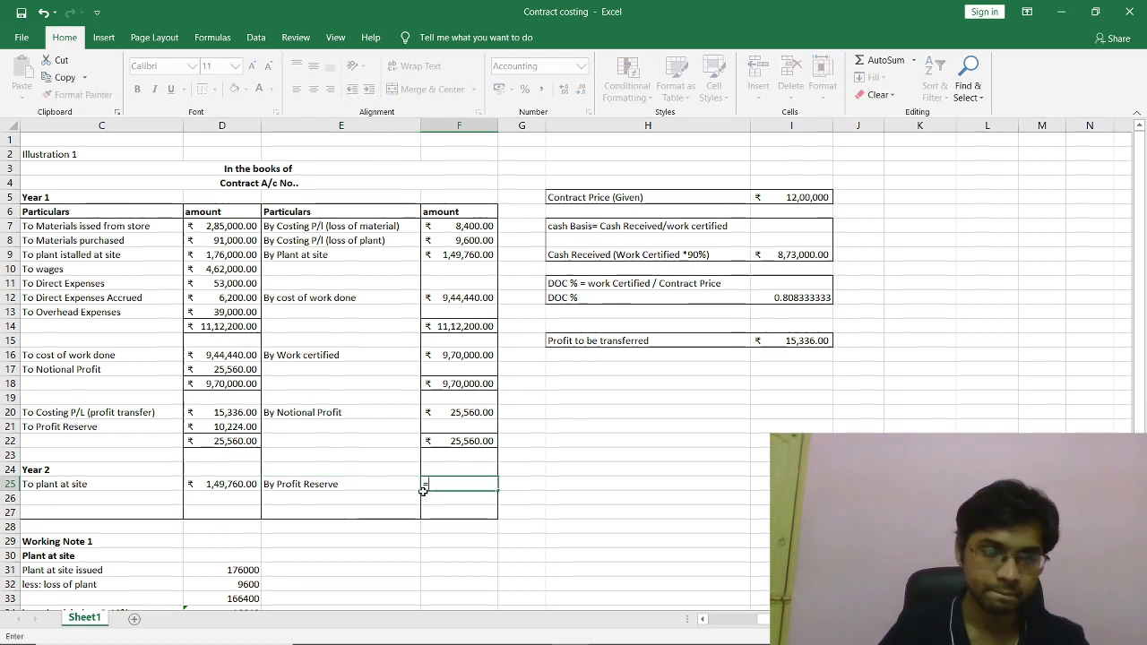
left_click(198, 428)
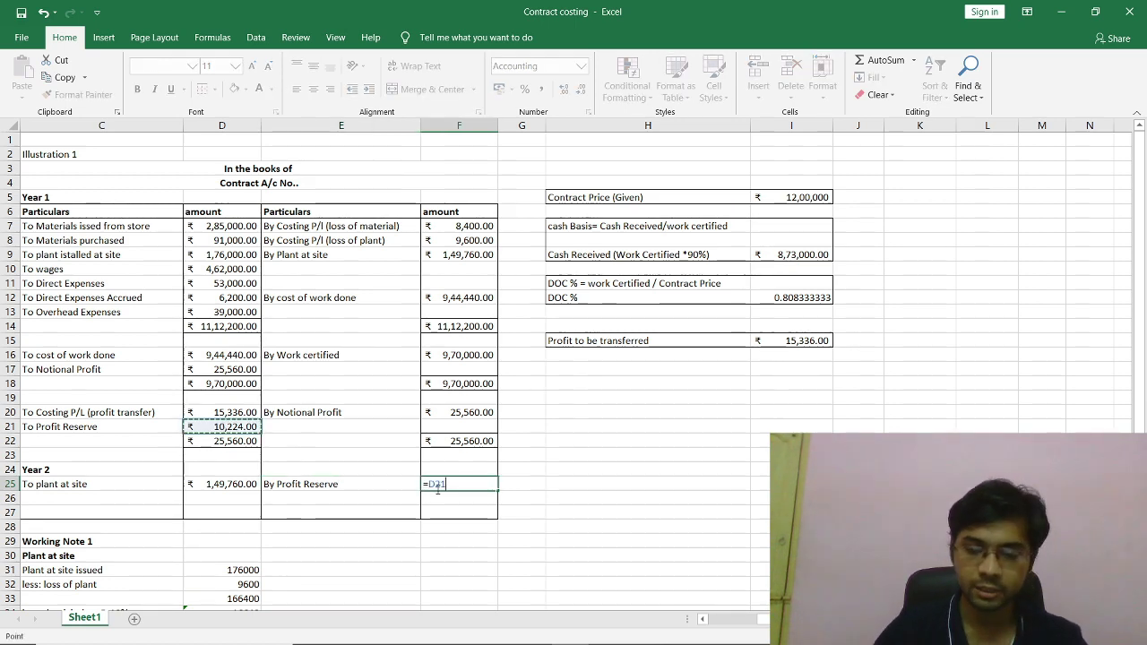
key("Return")
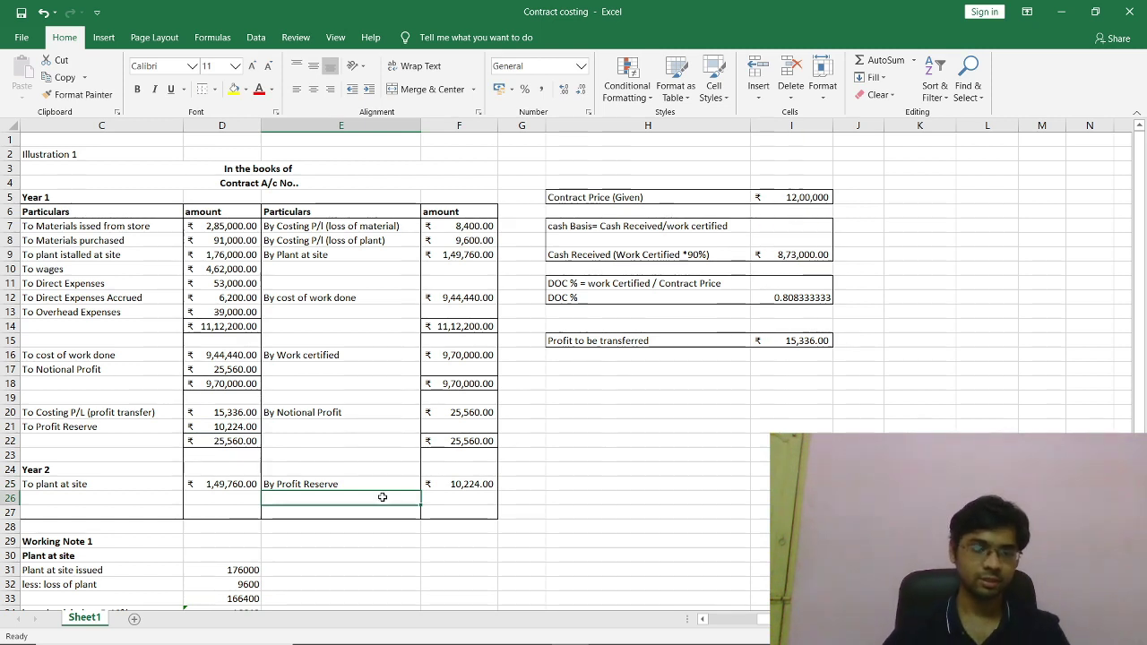
Begin the E26 entry with "By", check the accrued direct expenses item of Illustration 1 in the Word notes, and return to Excel.
type("By")
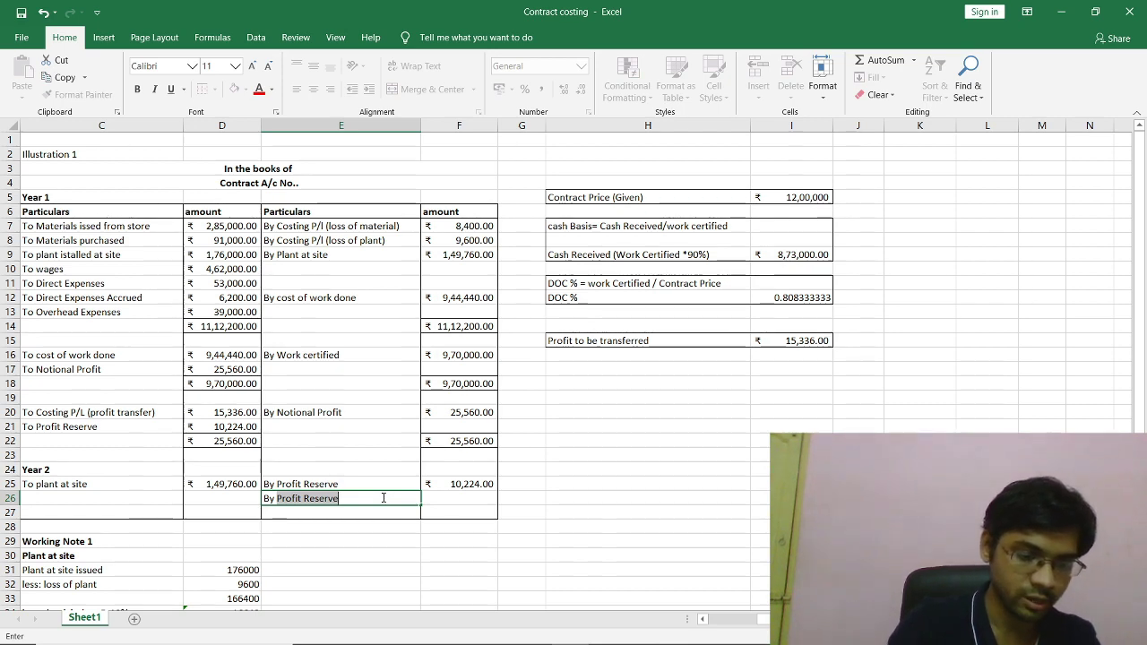
key("alt+Tab")
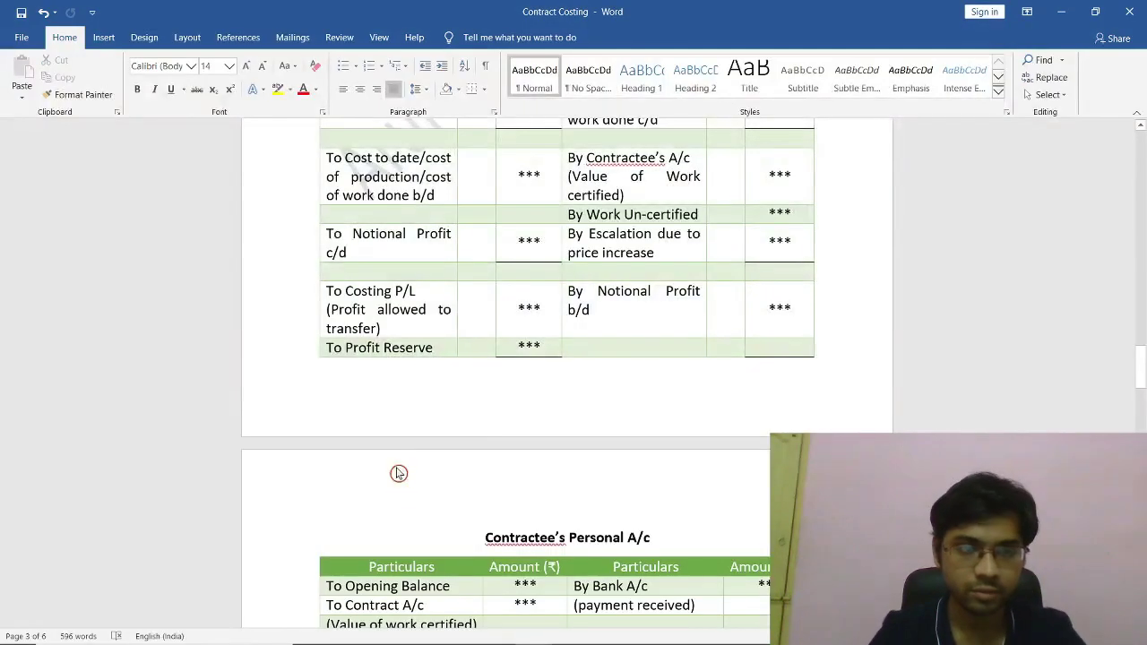
scroll(551, 408, "up", 1)
scroll(551, 408, "down", 8)
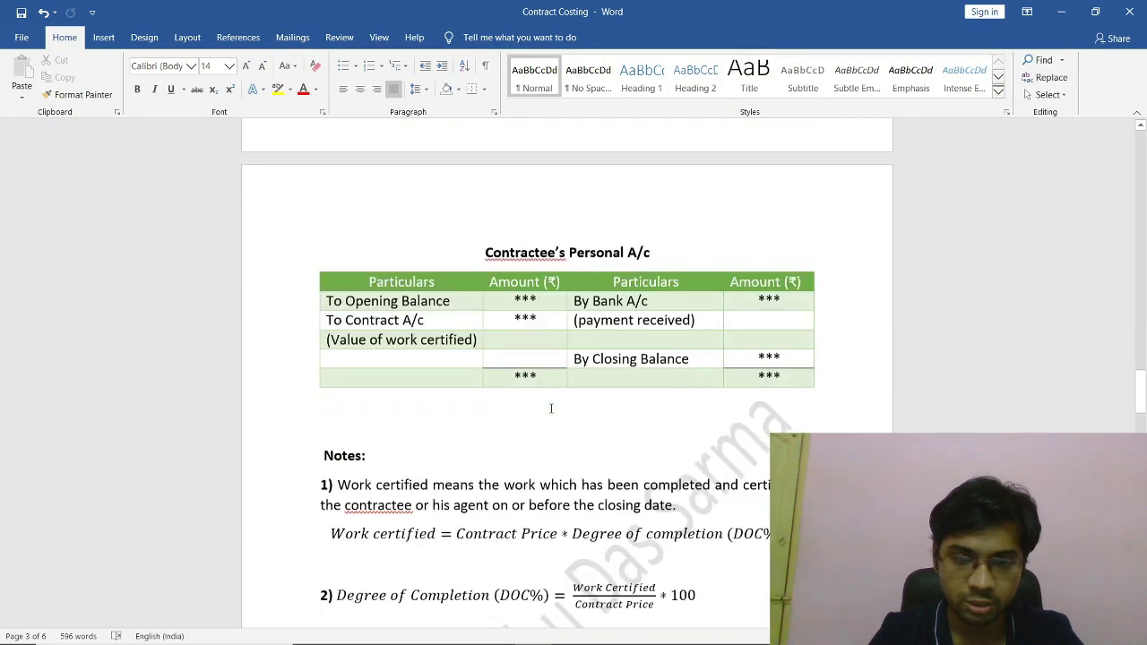
scroll(551, 409, "down", 8)
scroll(557, 418, "down", 7)
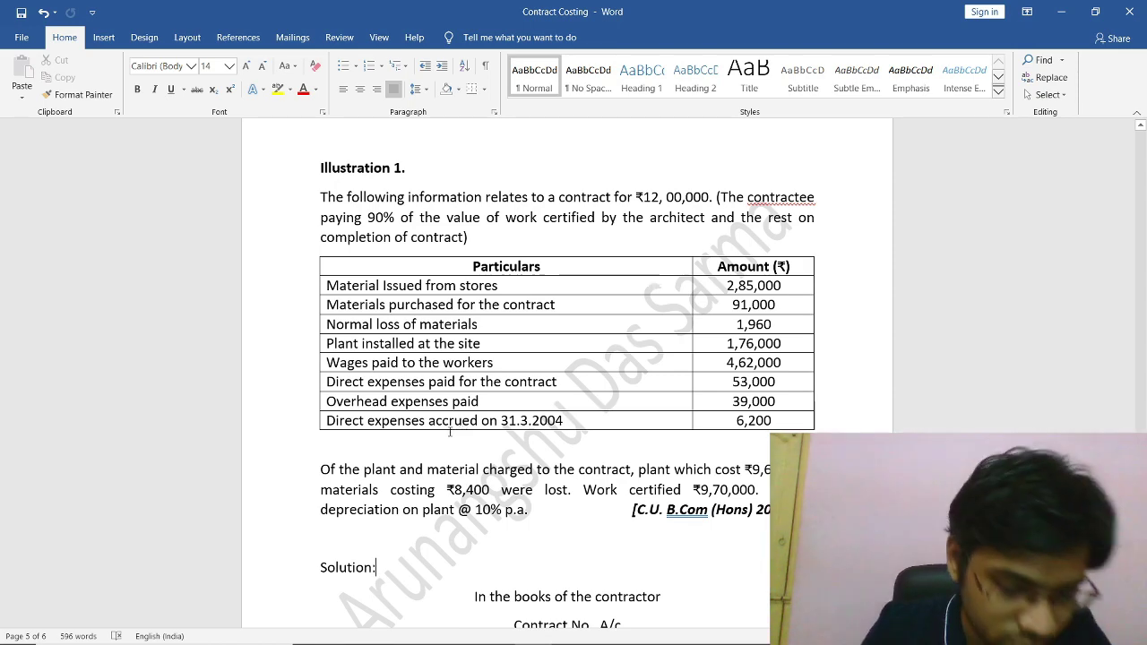
key("alt+Tab")
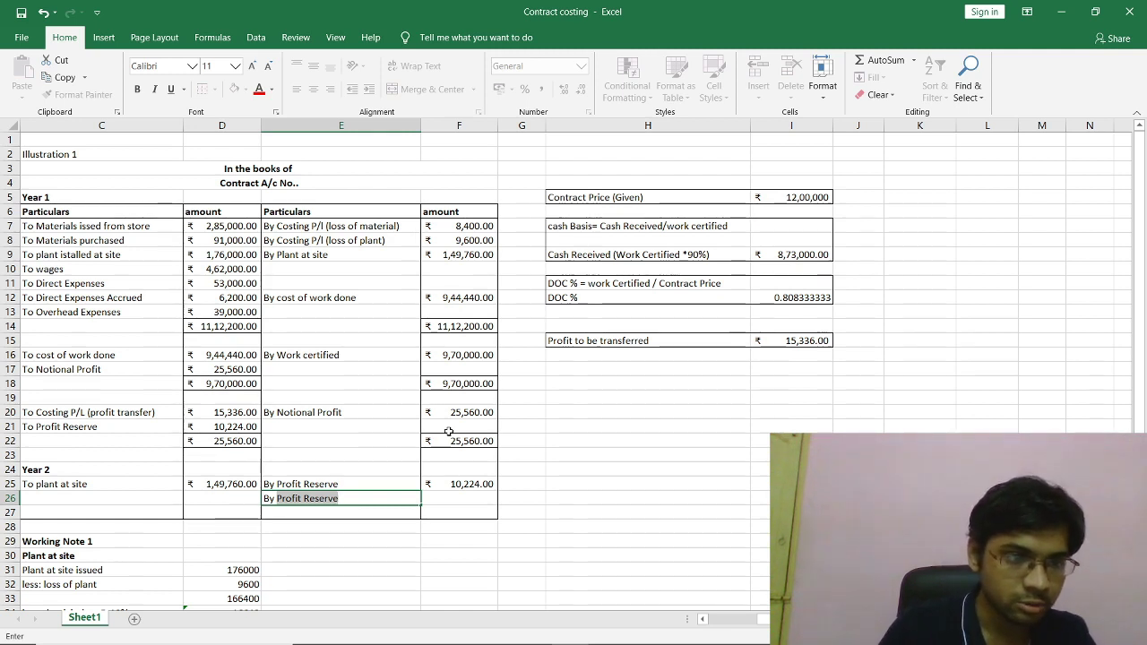
Complete the Year 2 credit label in E26 as "By Direct expenses accrued".
type("Dir")
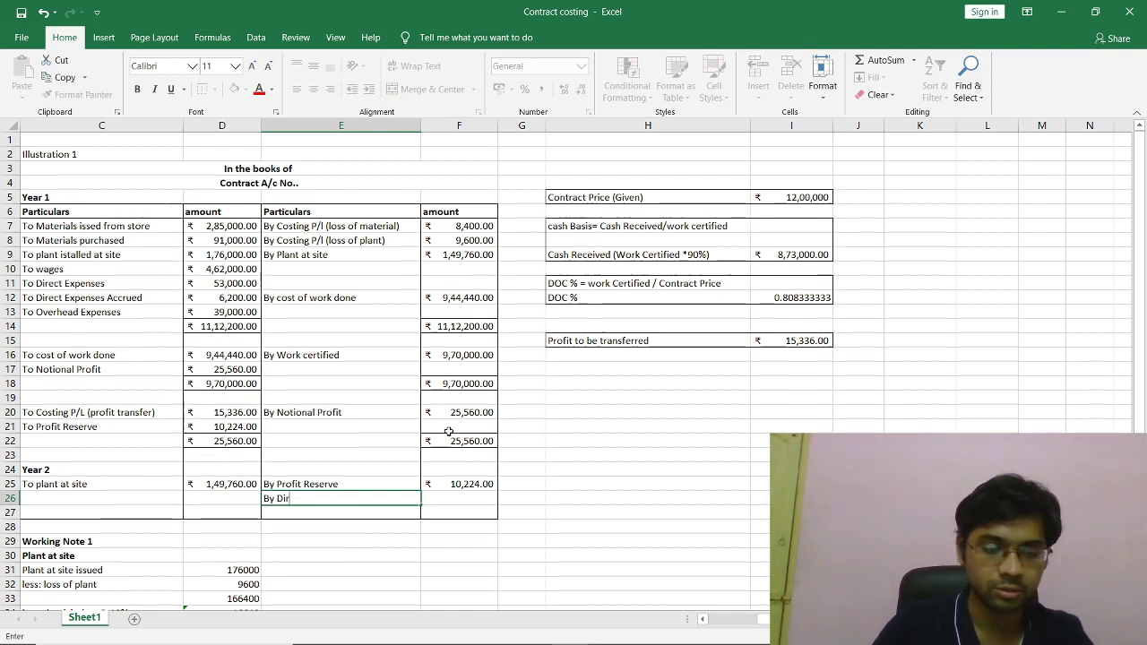
type("ect ")
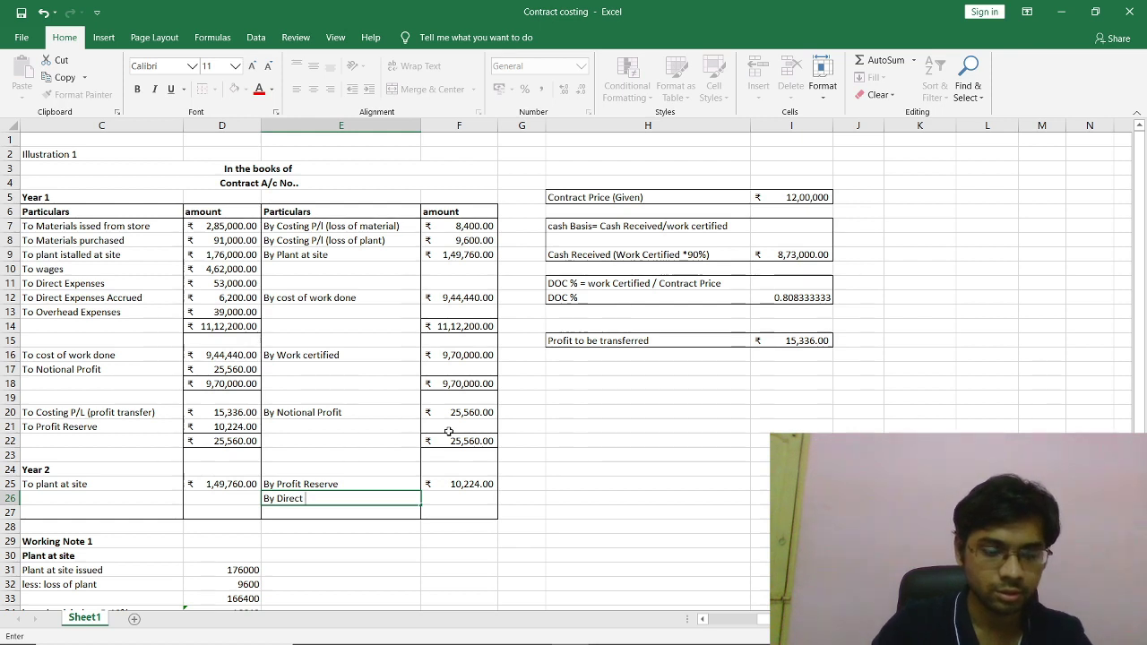
type("expens")
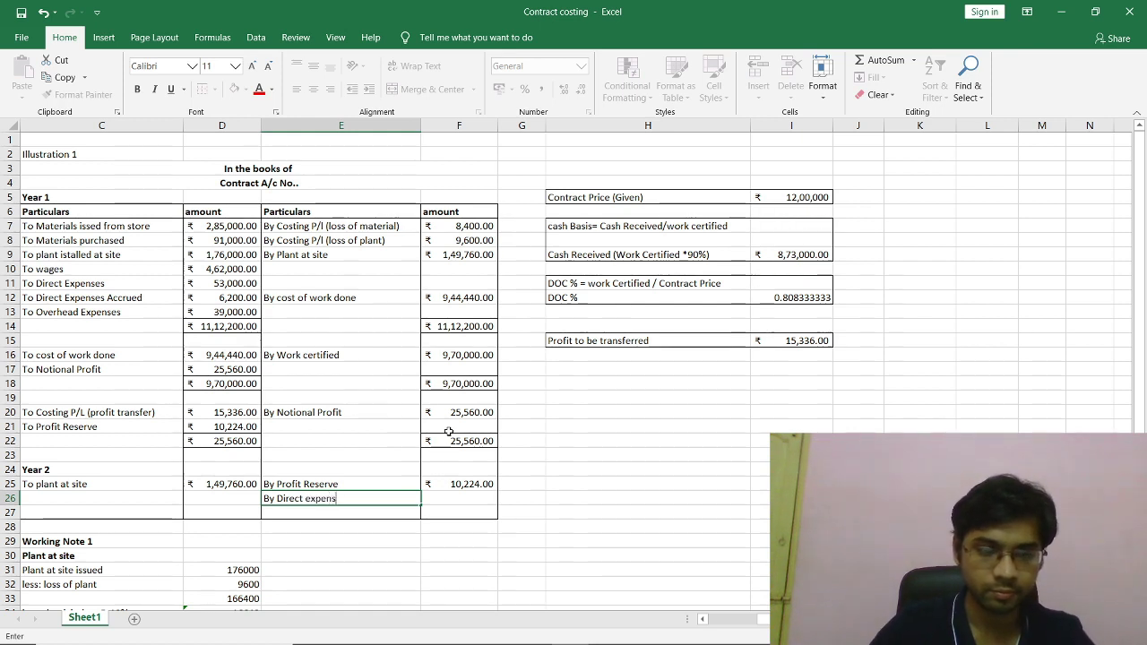
type("es")
key("Tab")
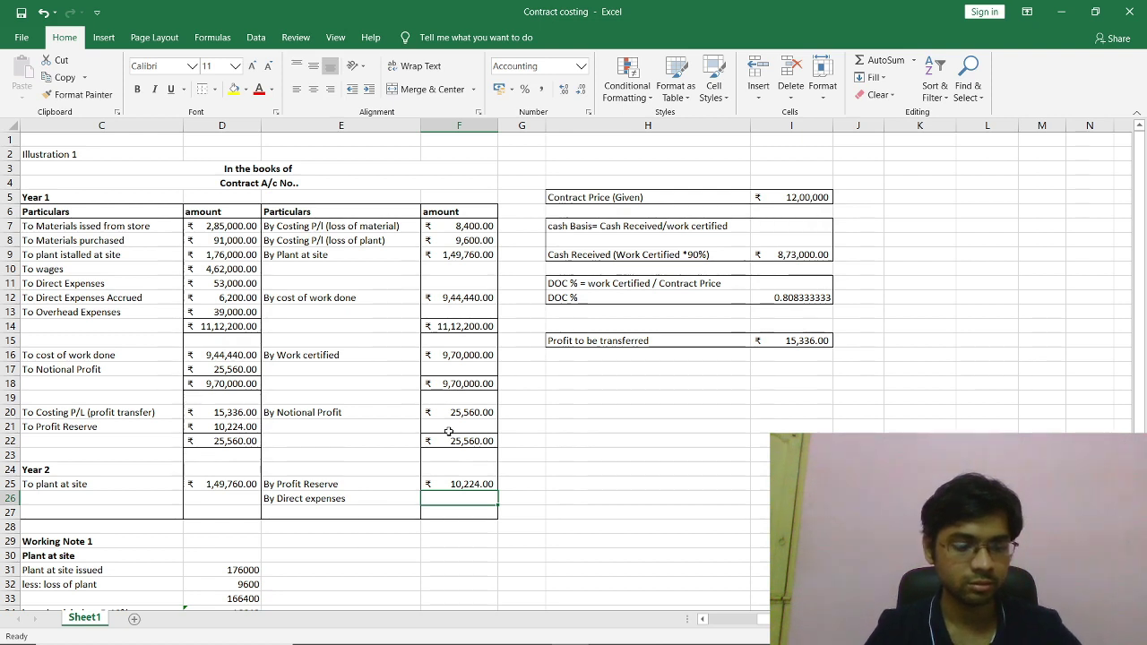
key("Left")
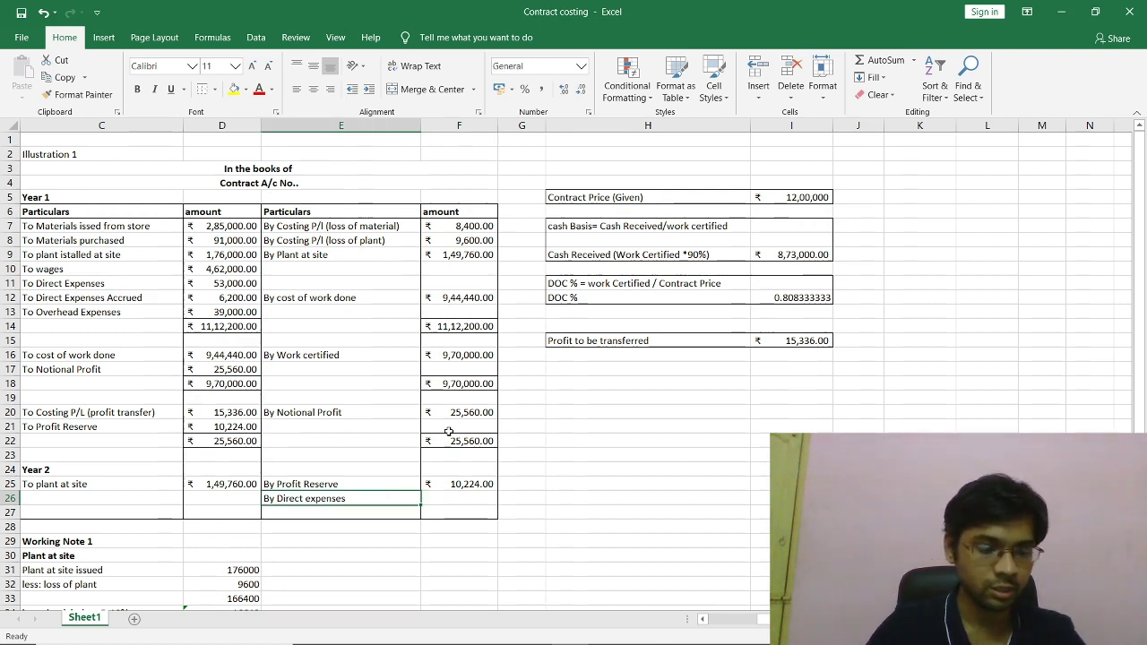
key("F2")
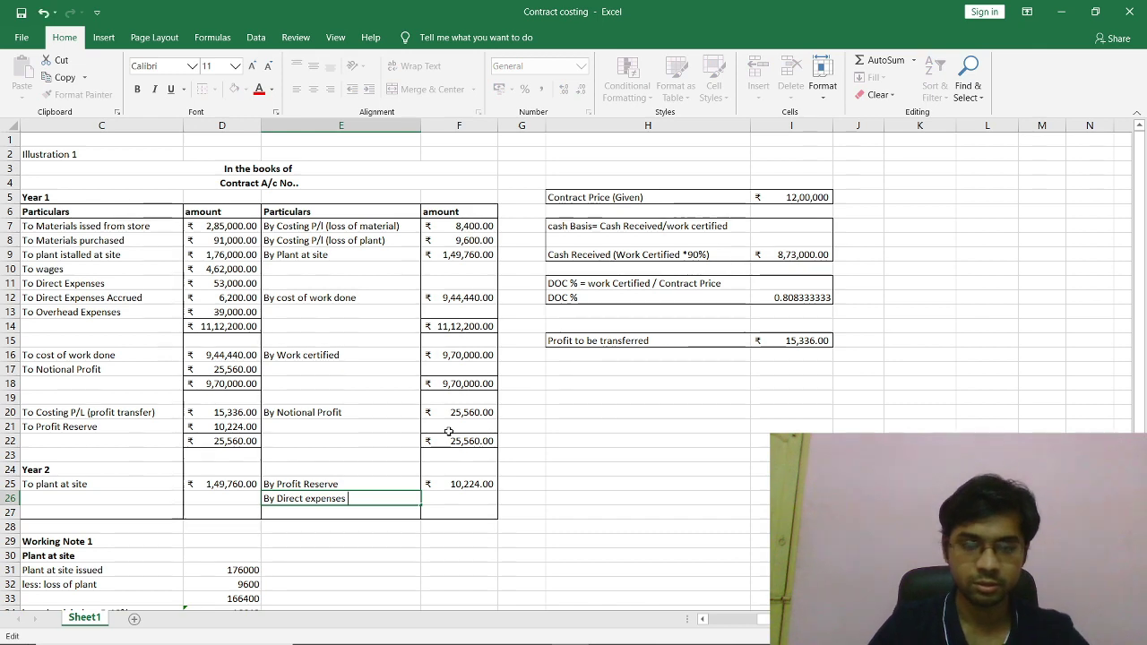
type("a")
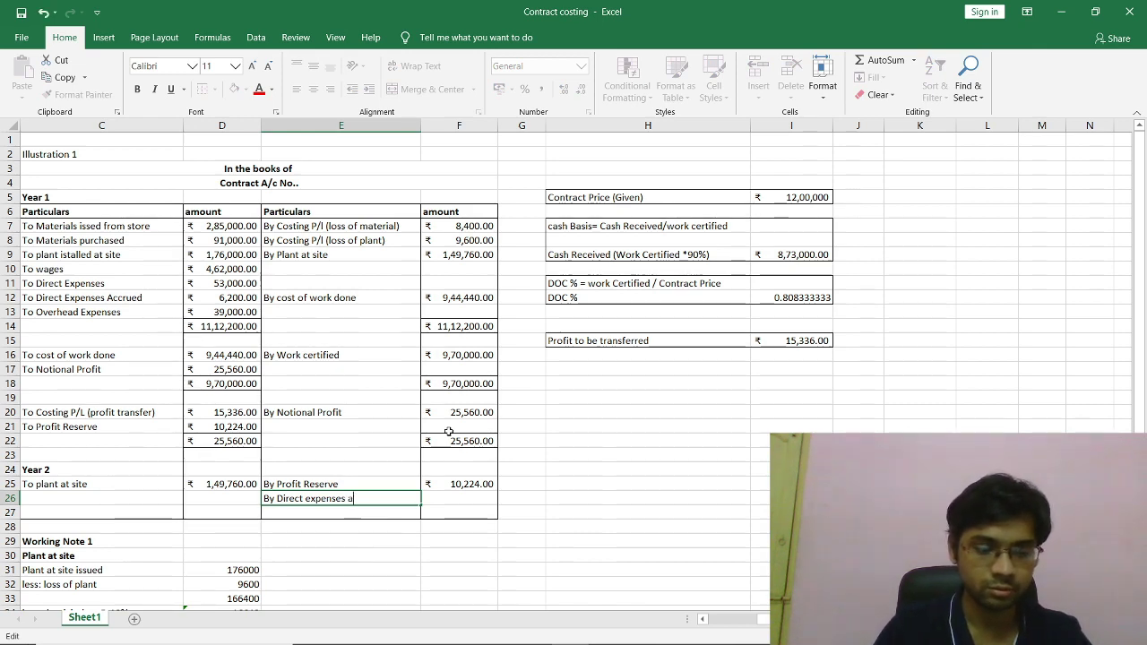
type("ccrued")
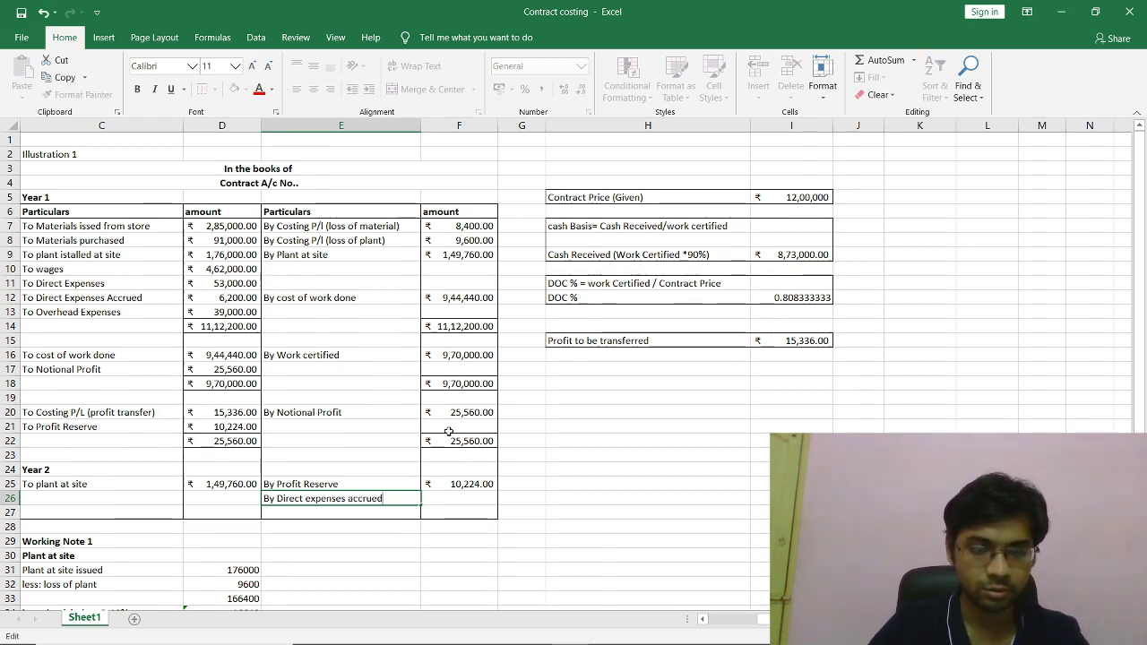
key("Tab")
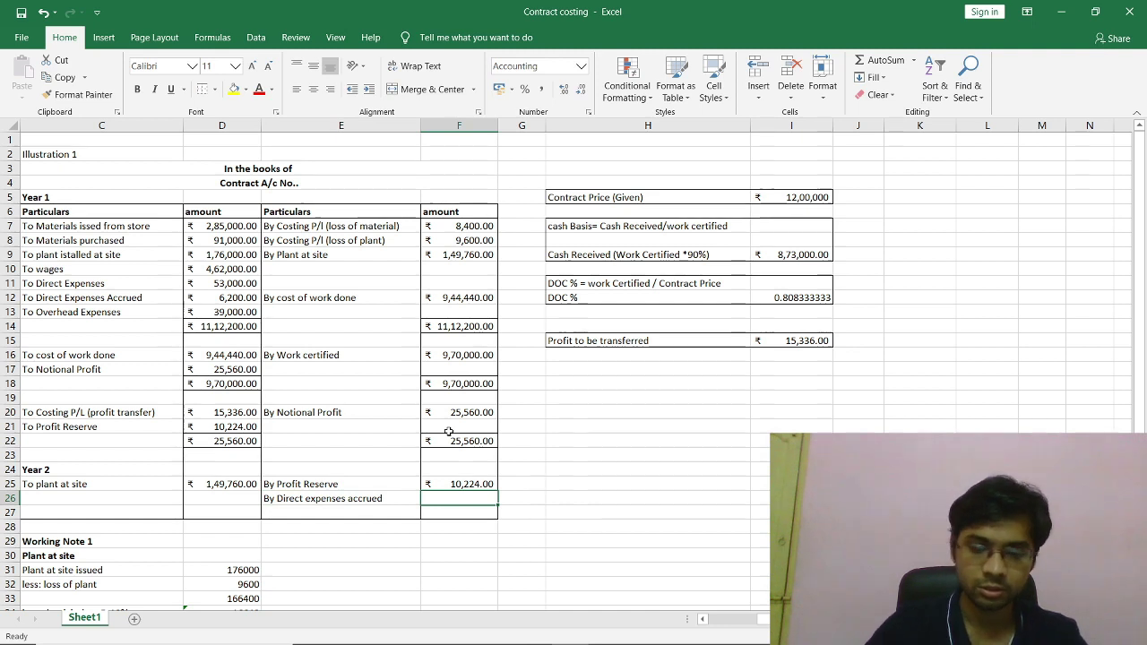
Link the accrued direct expenses amount in F26 to the Year 1 figure with =D12.
type("=")
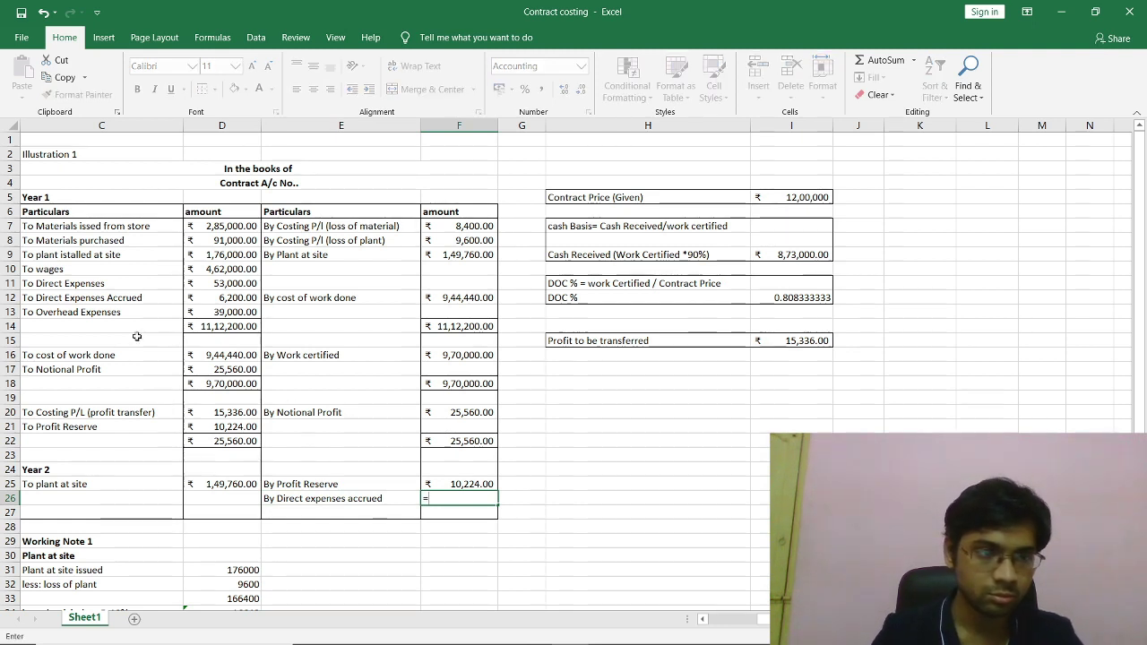
left_click(224, 297)
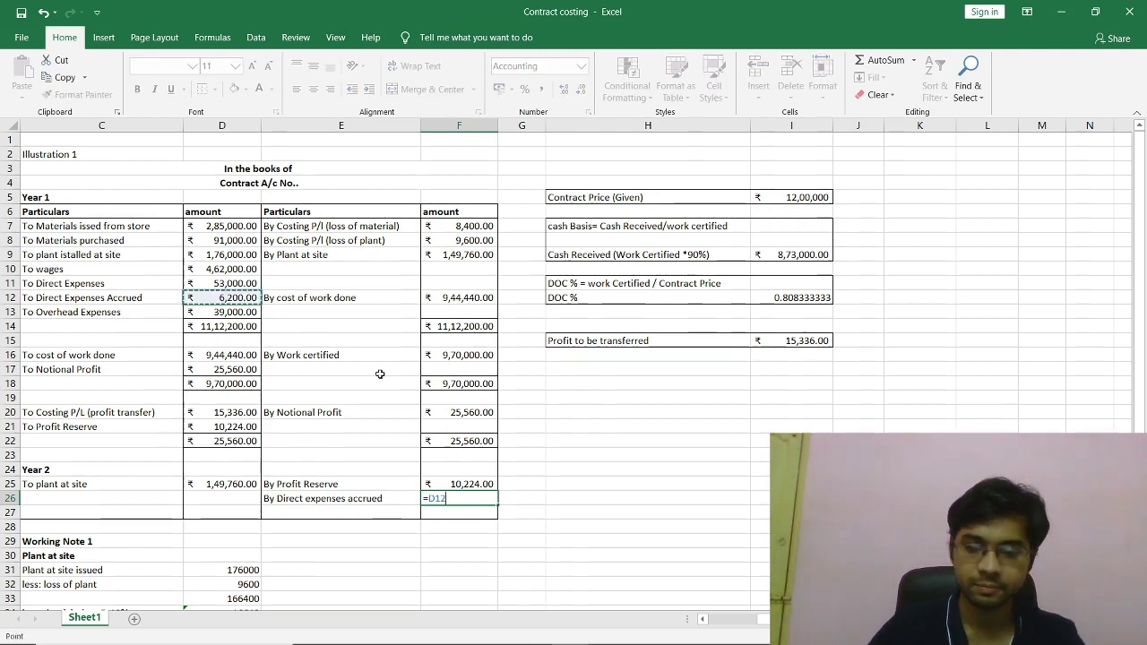
key("Return")
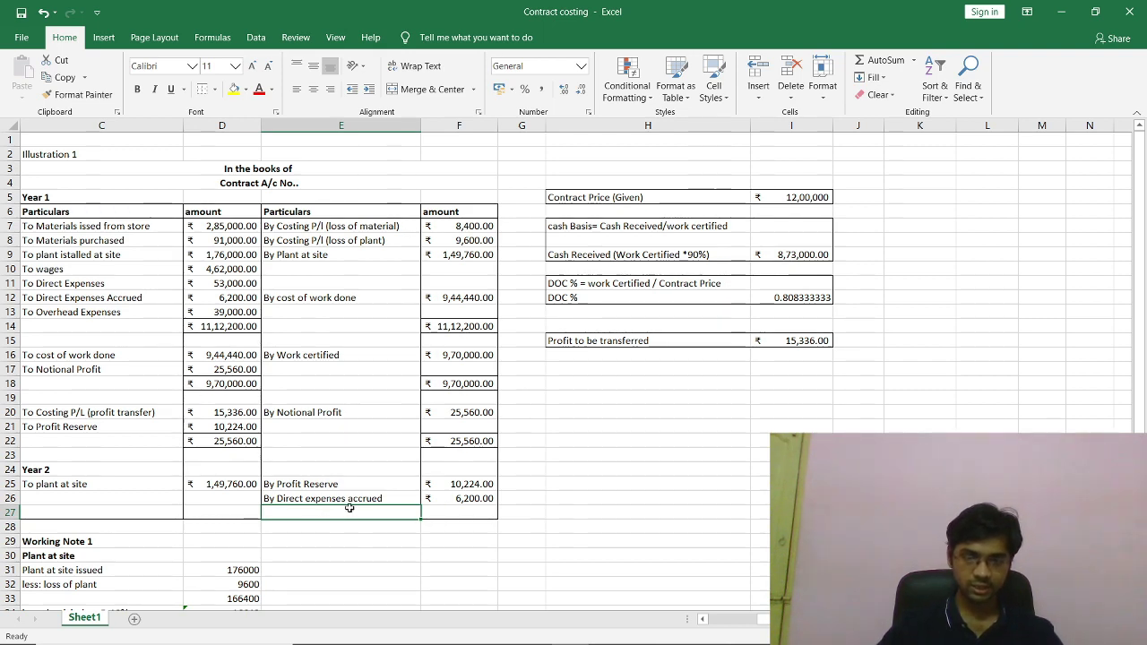
Review the plant working note, examine the degree of completion and profit transfer rules in the Word notes, and return to the Excel workbook.
scroll(379, 501, "down", 2)
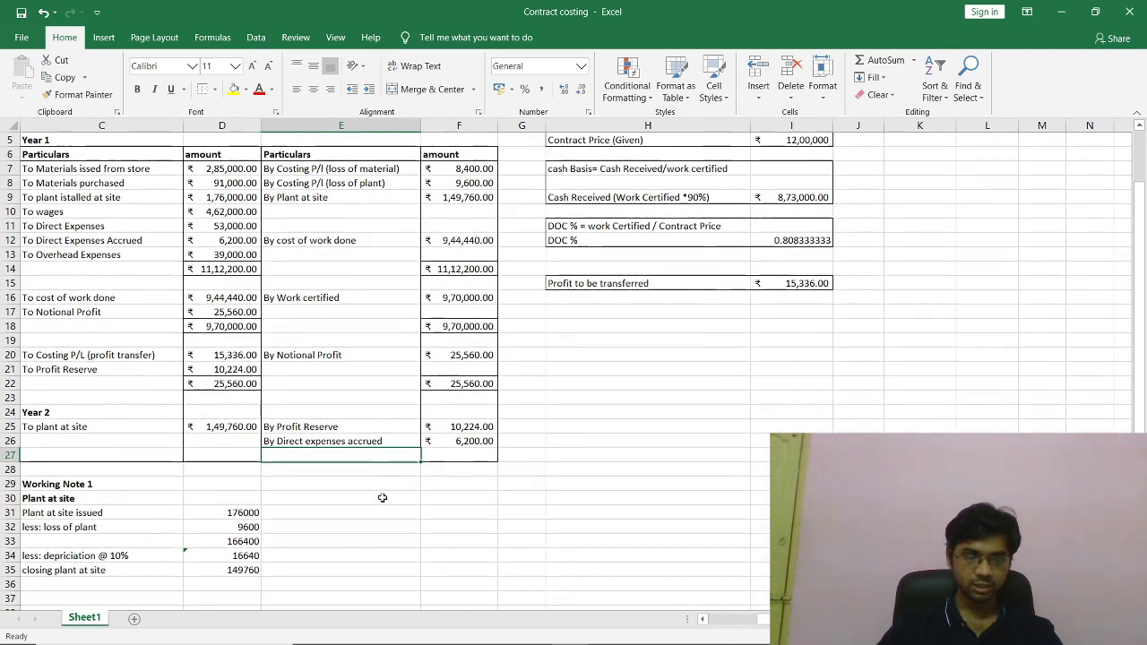
scroll(381, 497, "up", 2)
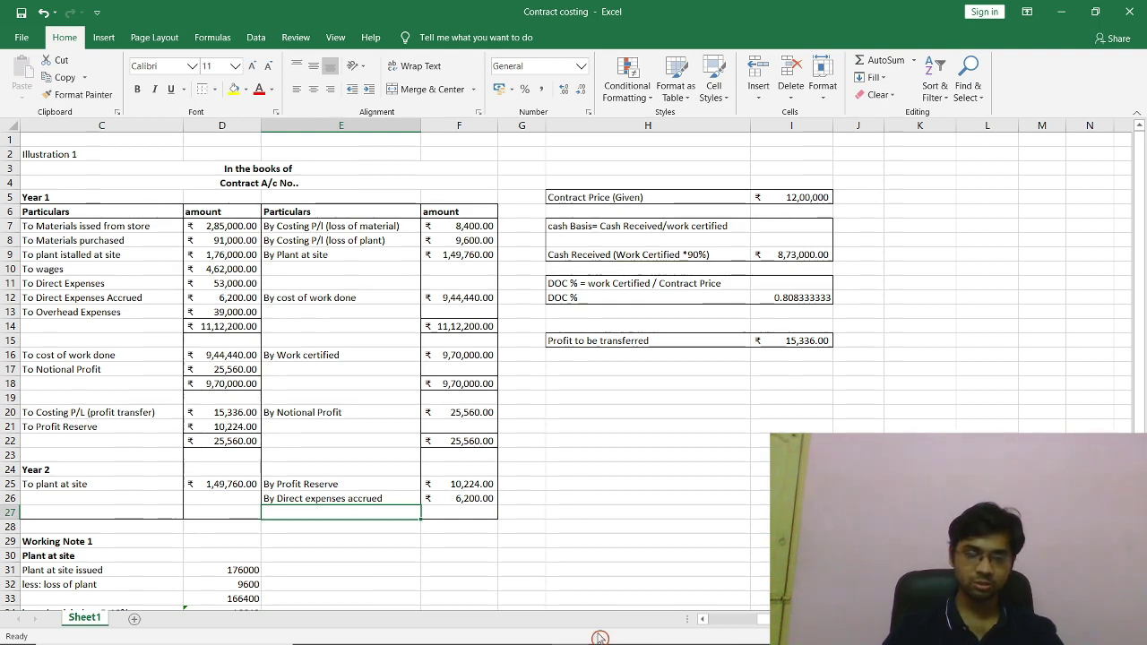
left_click(538, 630)
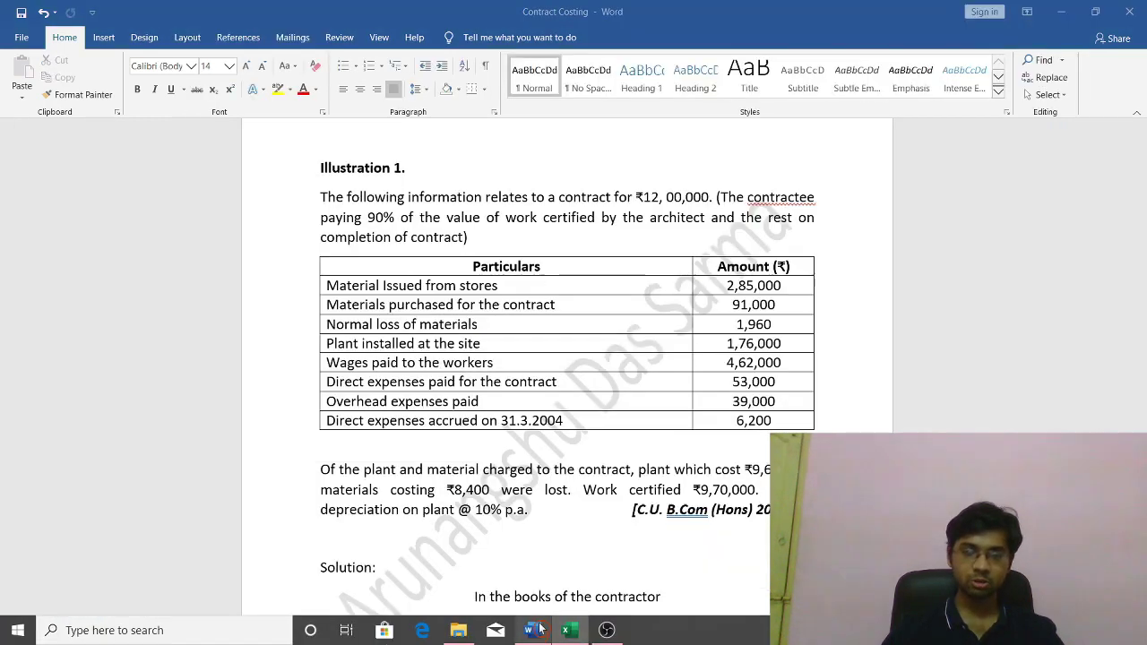
scroll(637, 407, "up", 3)
scroll(637, 408, "up", 10)
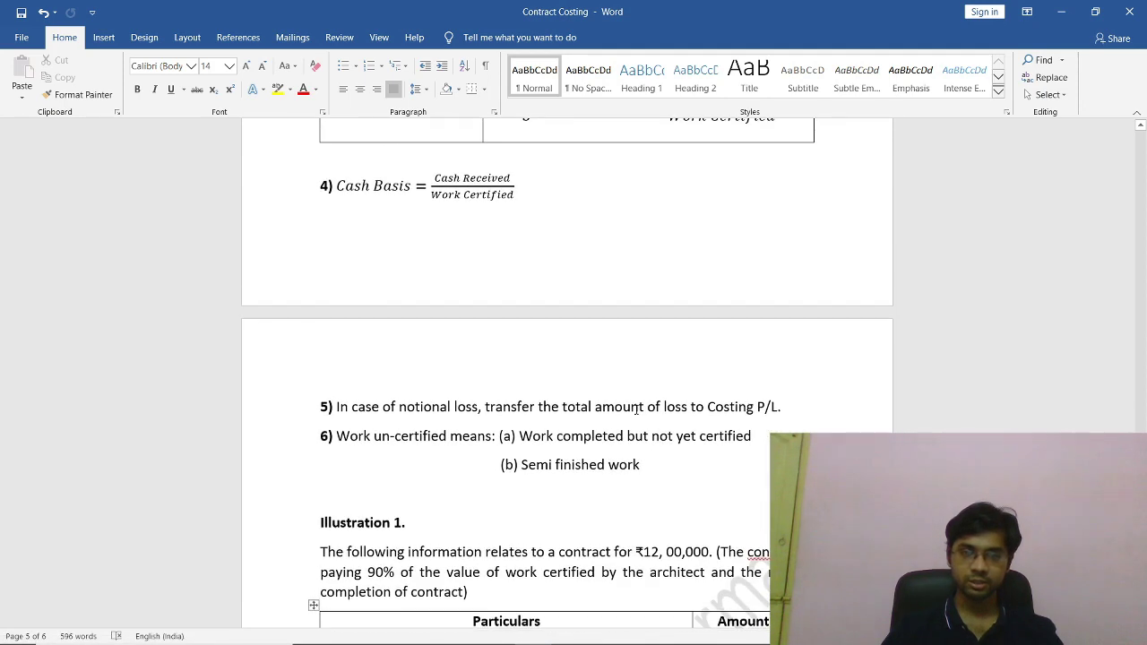
scroll(637, 409, "up", 1)
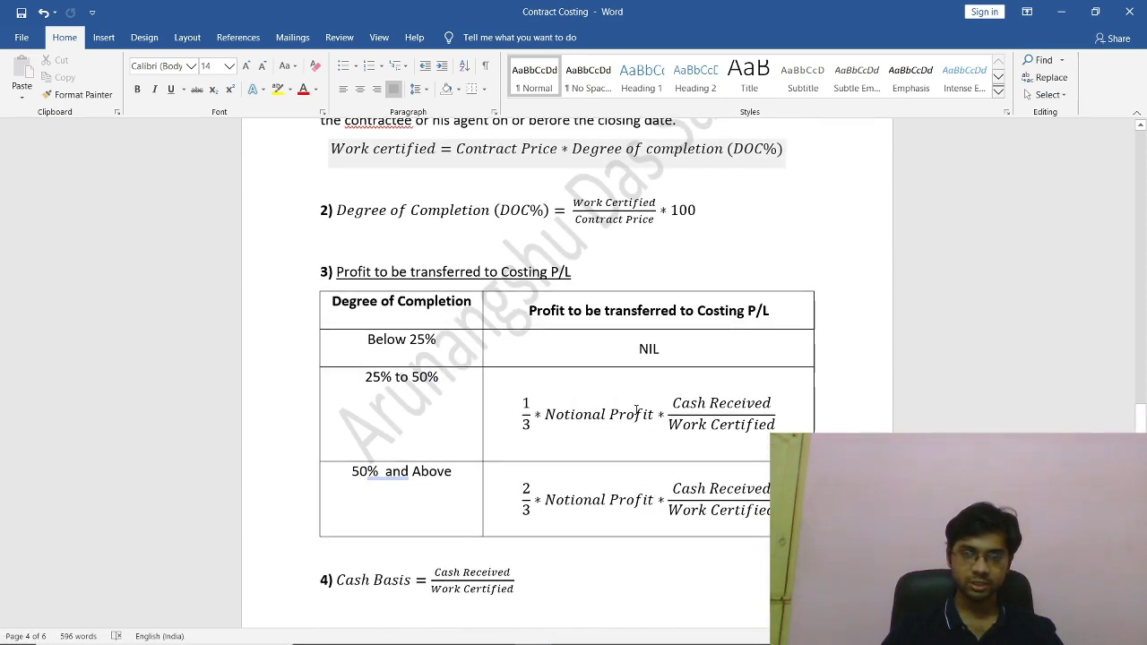
scroll(637, 409, "up", 1)
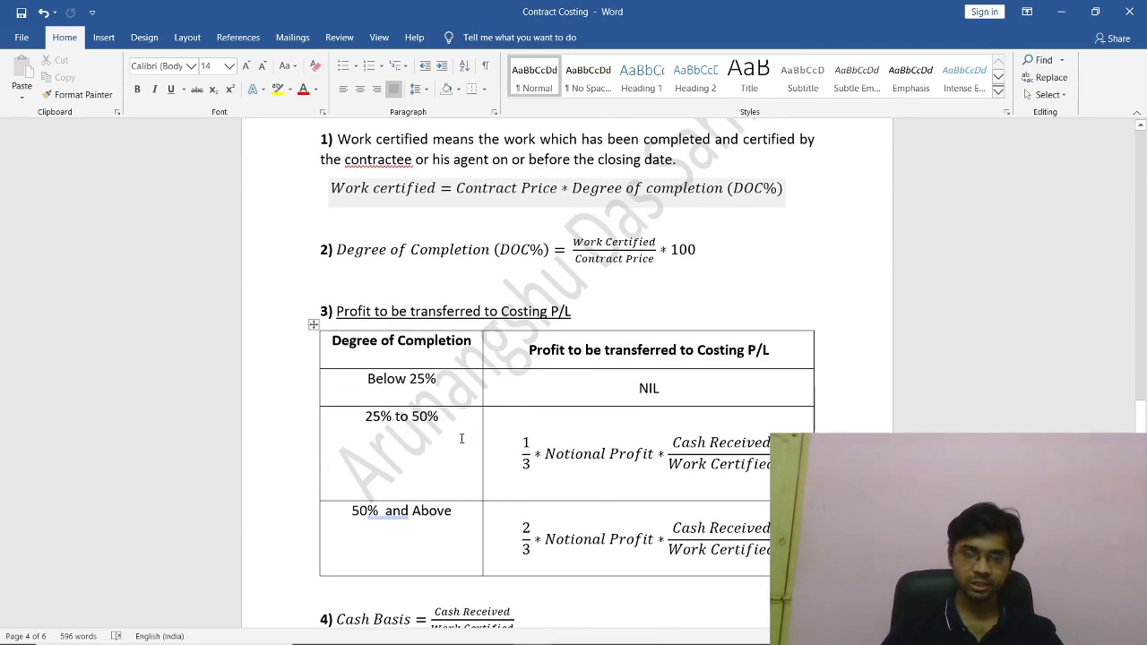
left_click(675, 444)
key("alt+Tab")
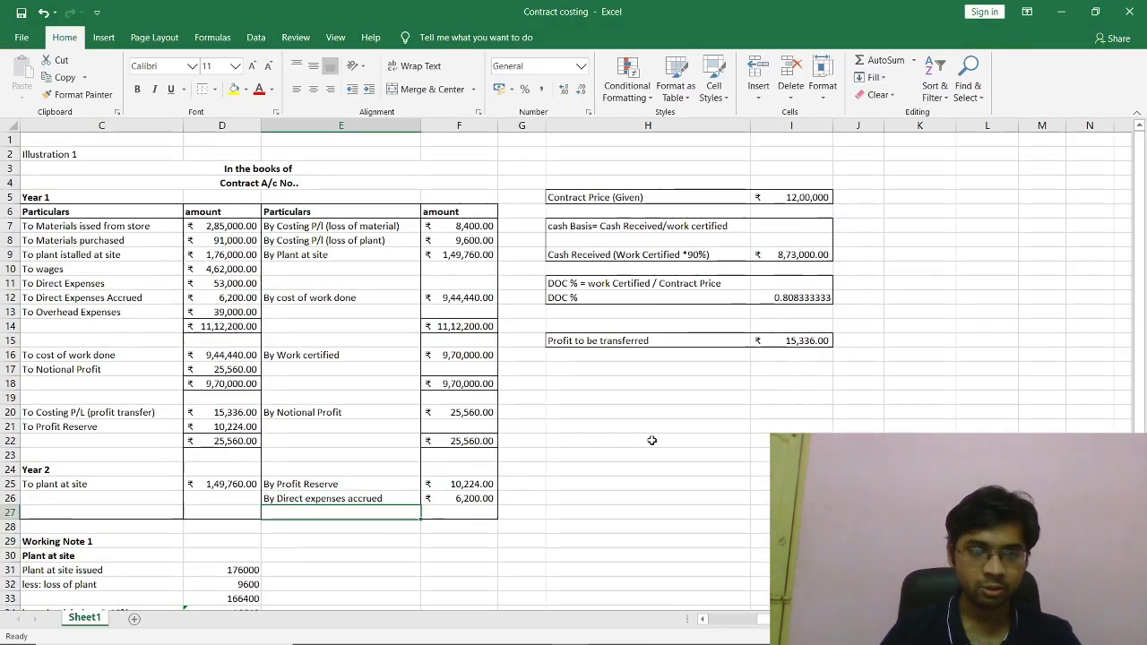
Review the finished contract account, recheck the Illustration 1 problem data in the Word notes, and return to the Excel workbook.
scroll(652, 440, "down", 1)
scroll(651, 439, "up", 1)
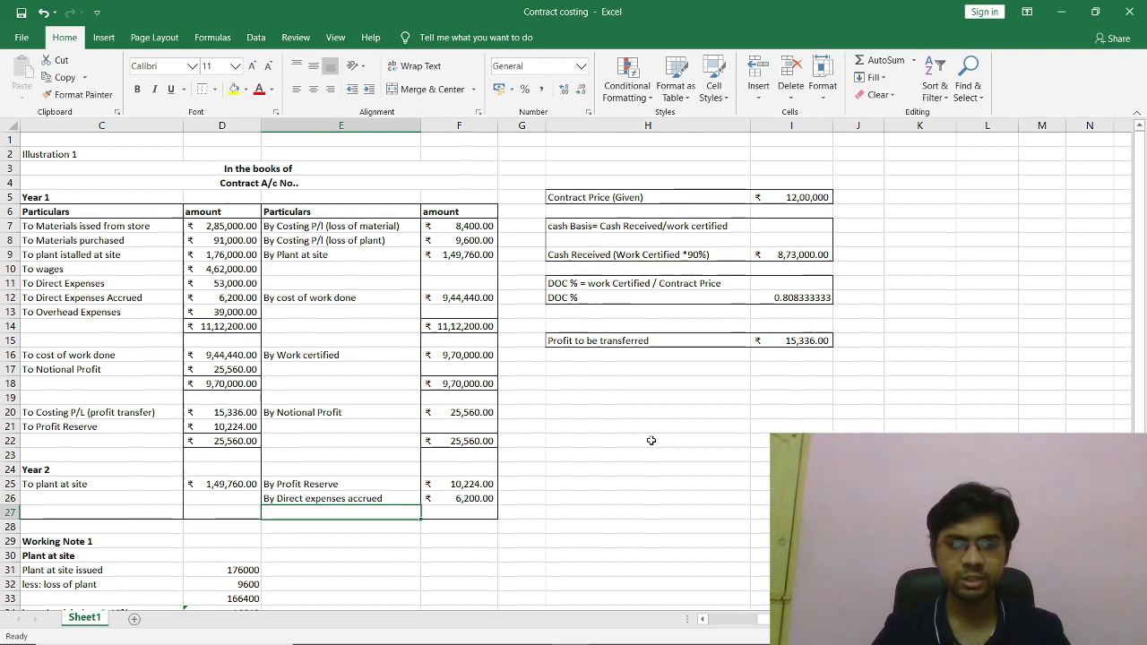
key("alt+Tab")
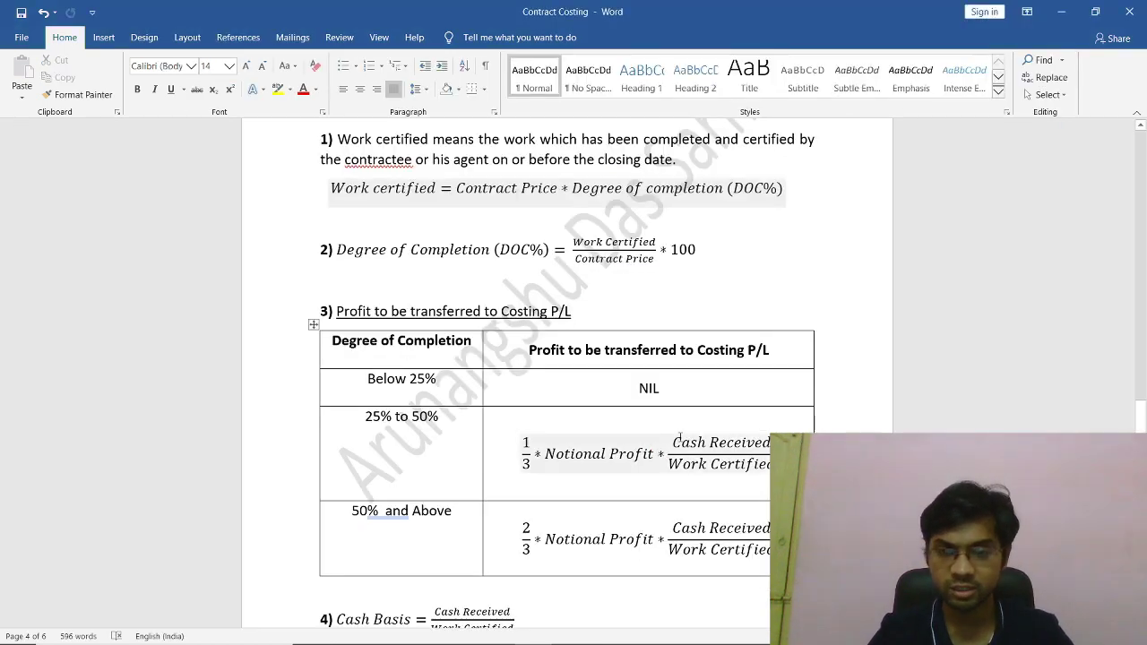
scroll(678, 437, "down", 12)
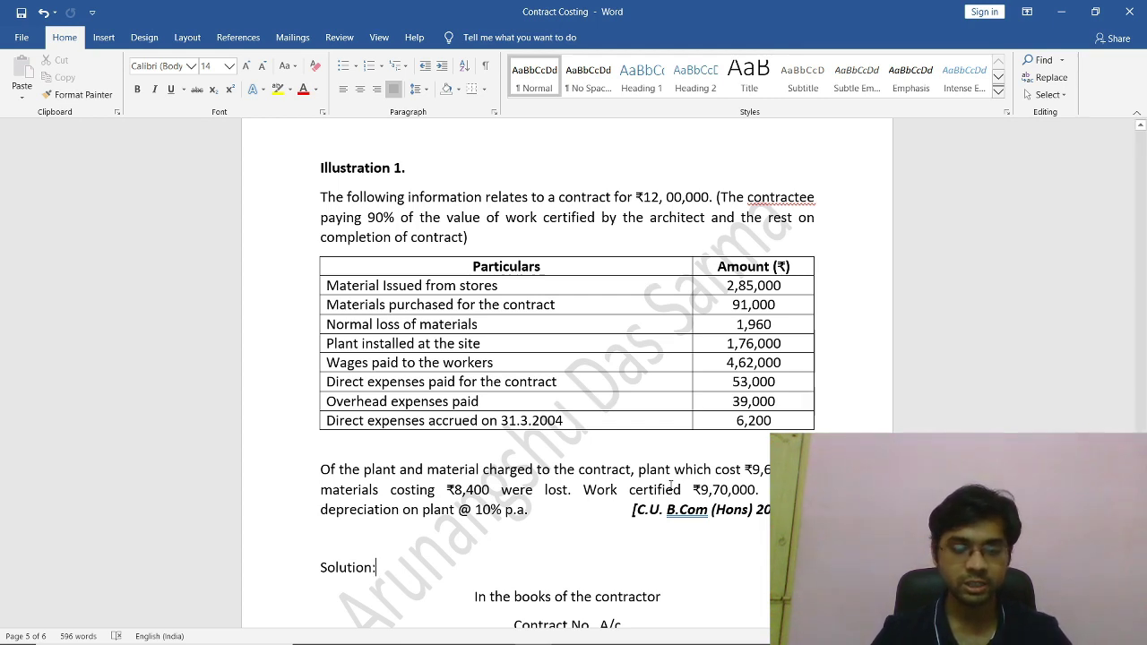
key("alt+Tab")
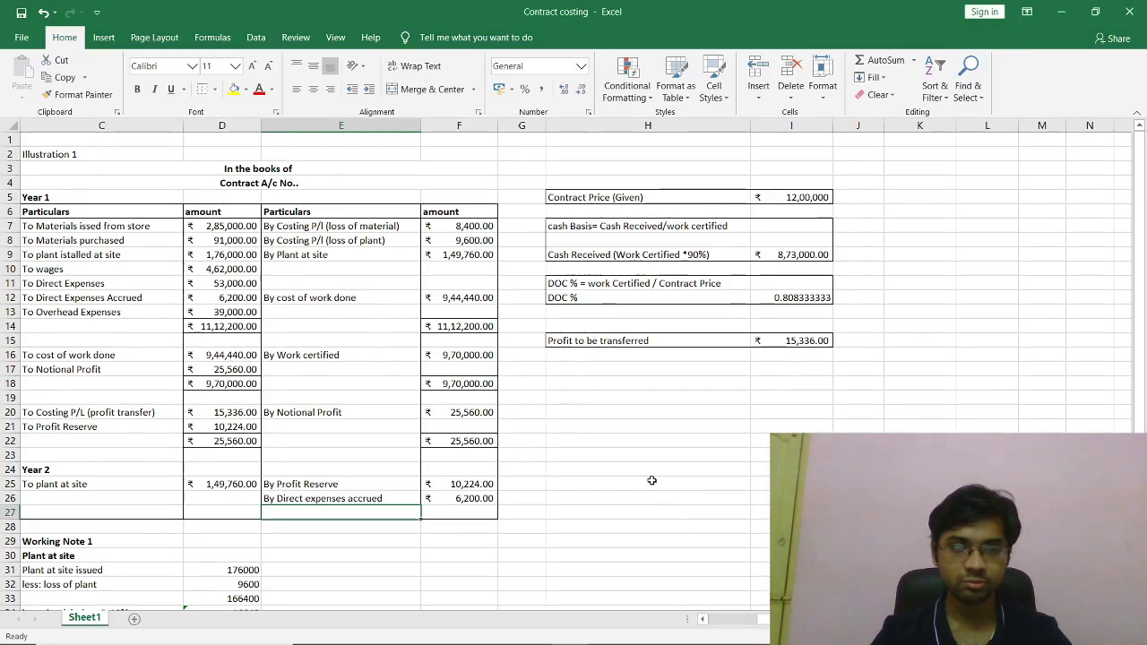